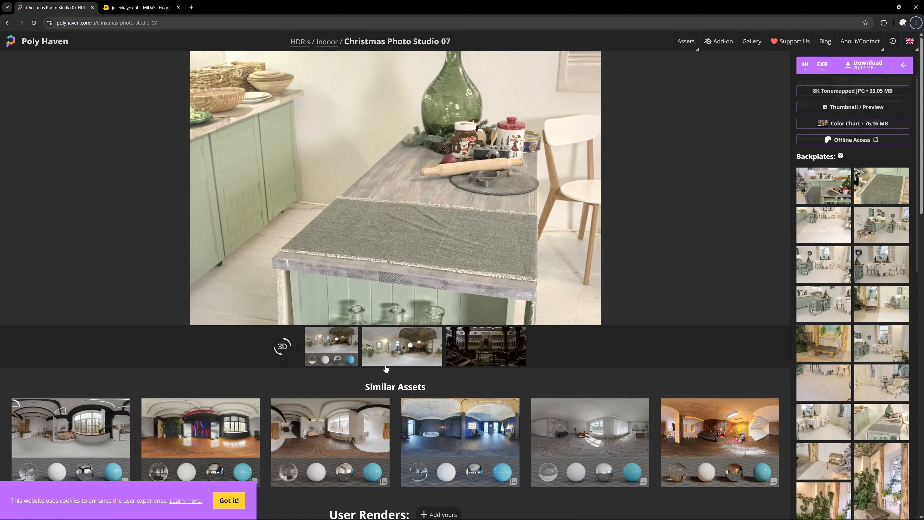
# Examine the Christmas Photo Studio 07 panorama and its backplate photos on Poly Haven, including the kitchen table view.
pyautogui.click(389, 359)
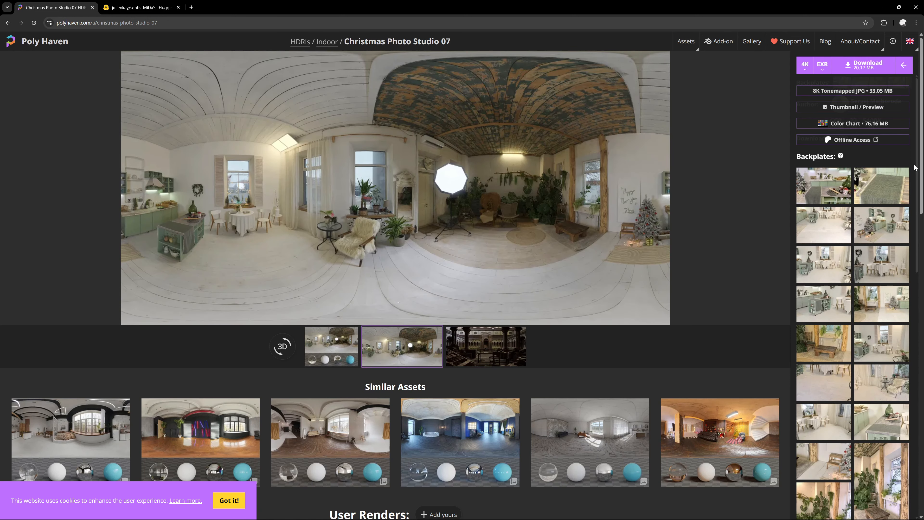
pyautogui.scroll(-3, 914, 178)
pyautogui.scroll(3, 913, 191)
pyautogui.click(873, 419)
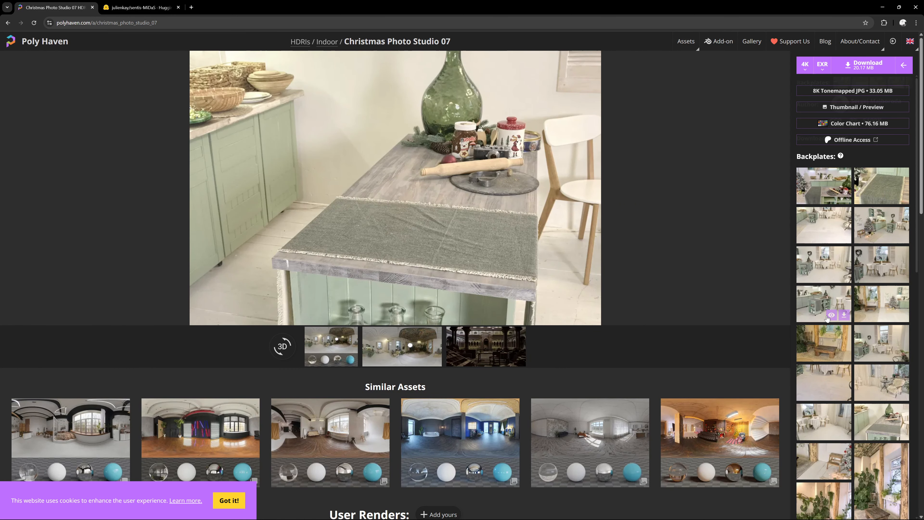
pyautogui.moveTo(902, 436)
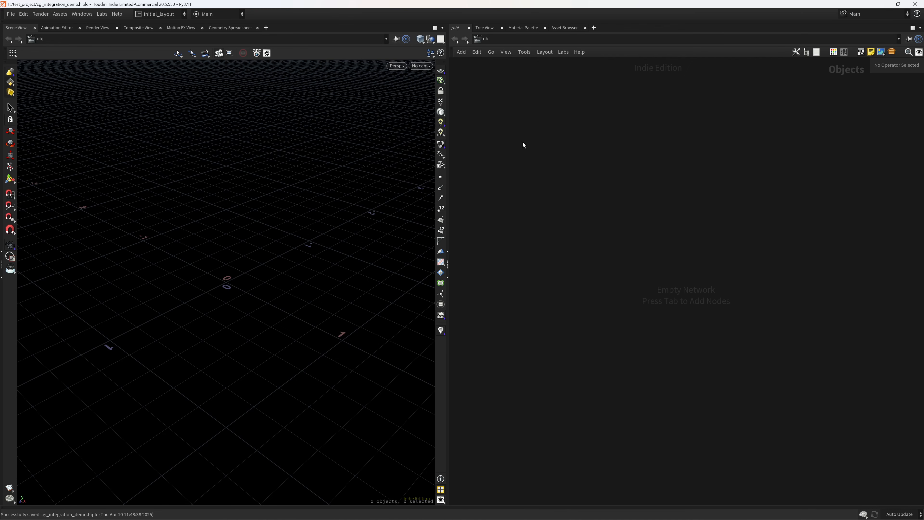
# In Houdini, create a new camera from the current view and look through it.
pyautogui.click(421, 66)
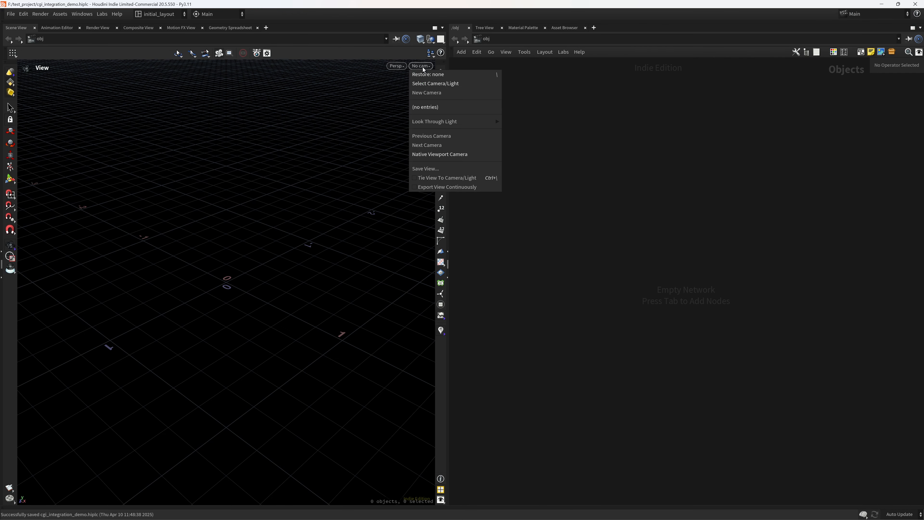
pyautogui.click(427, 93)
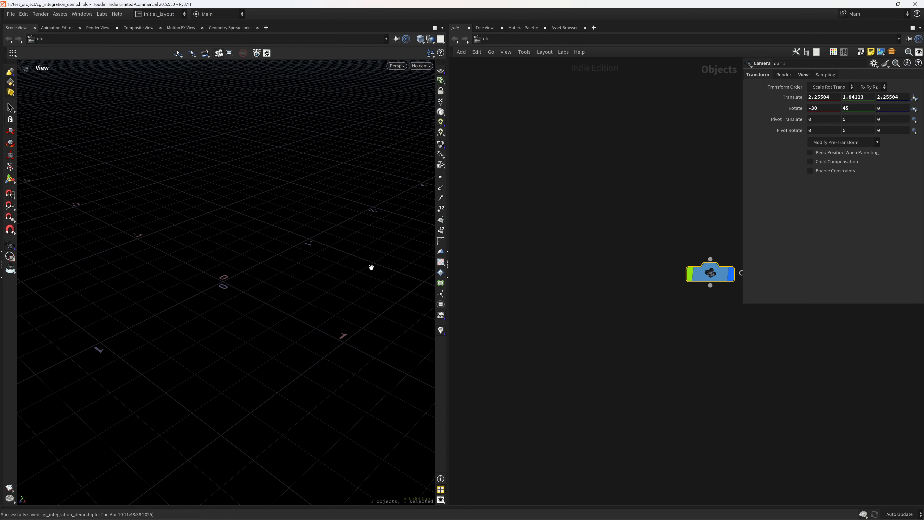
pyautogui.click(421, 66)
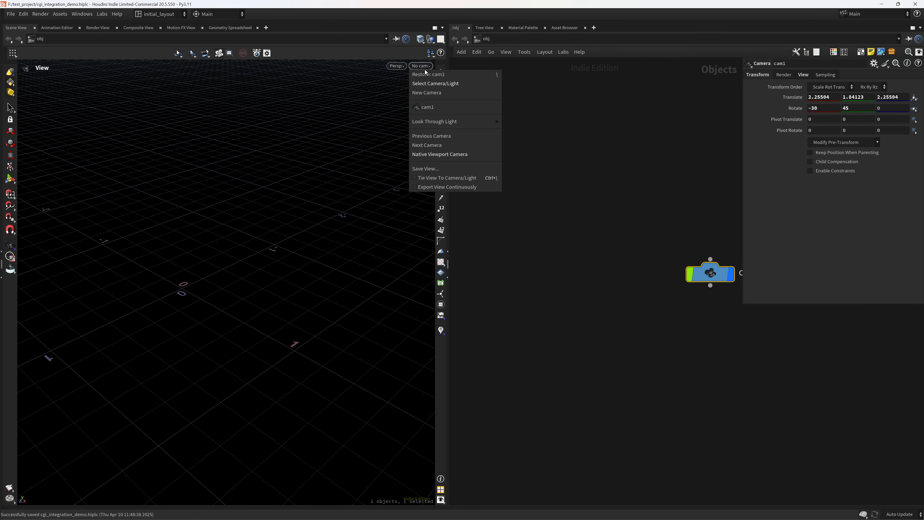
pyautogui.click(441, 108)
pyautogui.moveTo(721, 280); pyautogui.dragTo(621, 270)
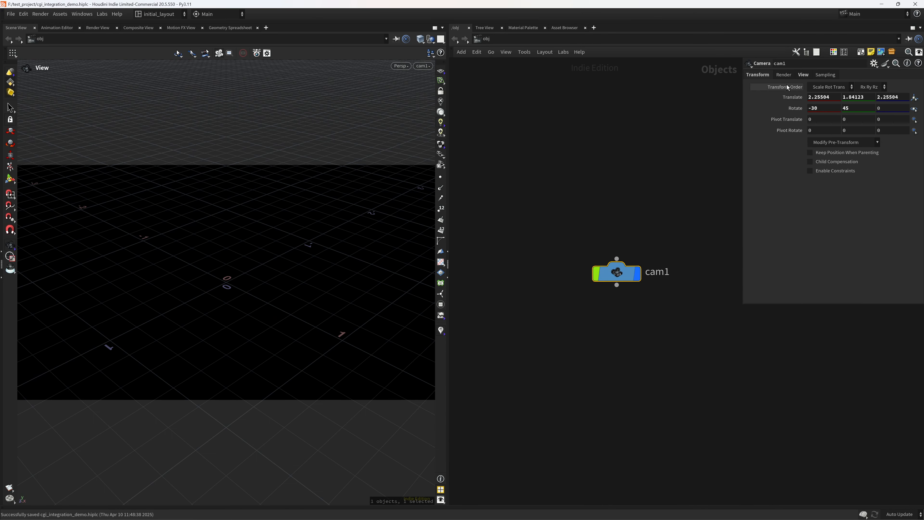
# Assign F:/ML/14.jpg as the camera's background image.
pyautogui.click(808, 76)
pyautogui.click(904, 202)
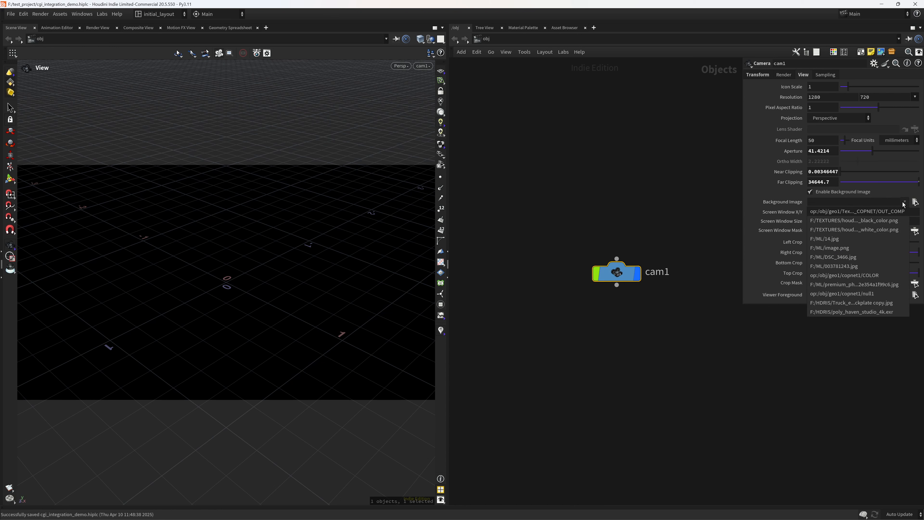
pyautogui.click(848, 239)
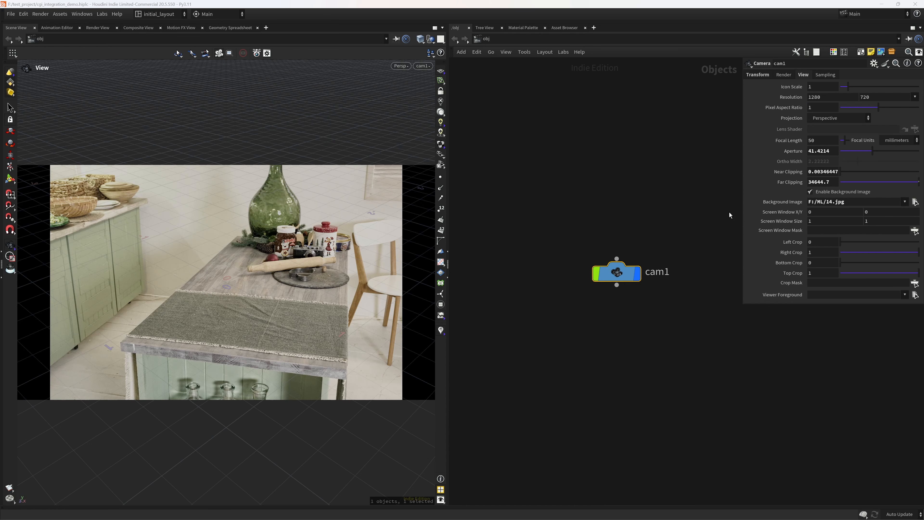
# Check the pixel dimensions of 14.jpg in its detailed file properties in the ML folder.
pyautogui.hotkey('alt', 'Tab')
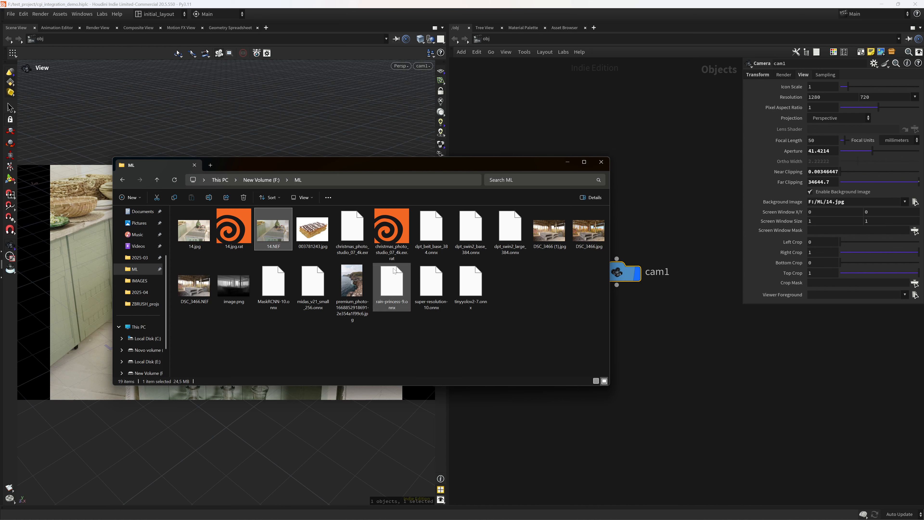
pyautogui.click(193, 242)
pyautogui.rightClick(195, 241)
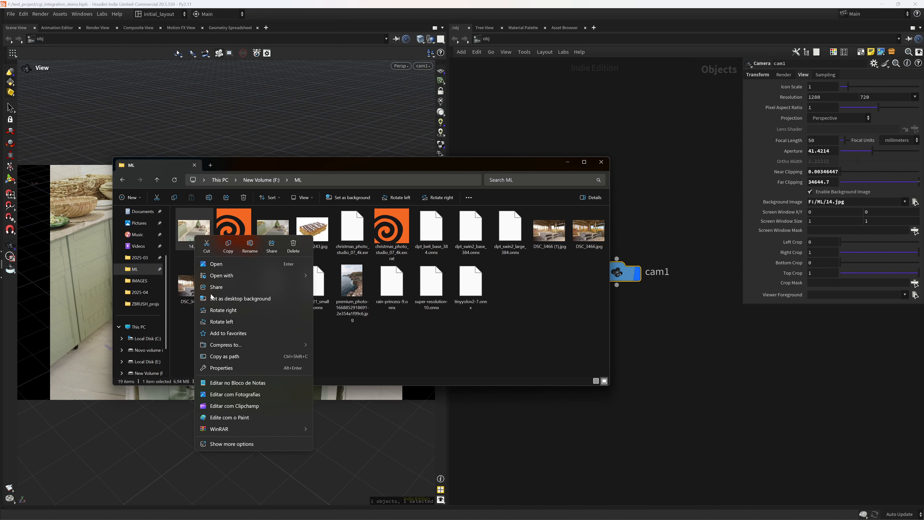
pyautogui.click(233, 442)
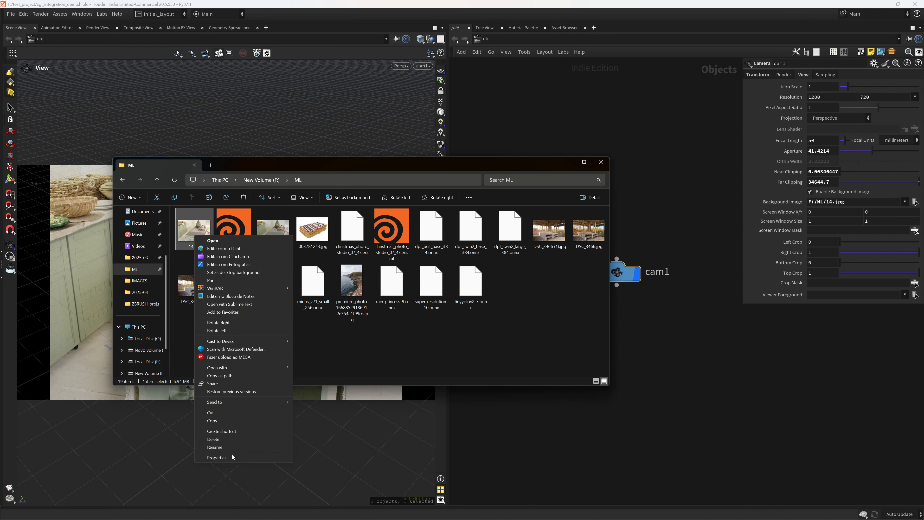
pyautogui.click(217, 458)
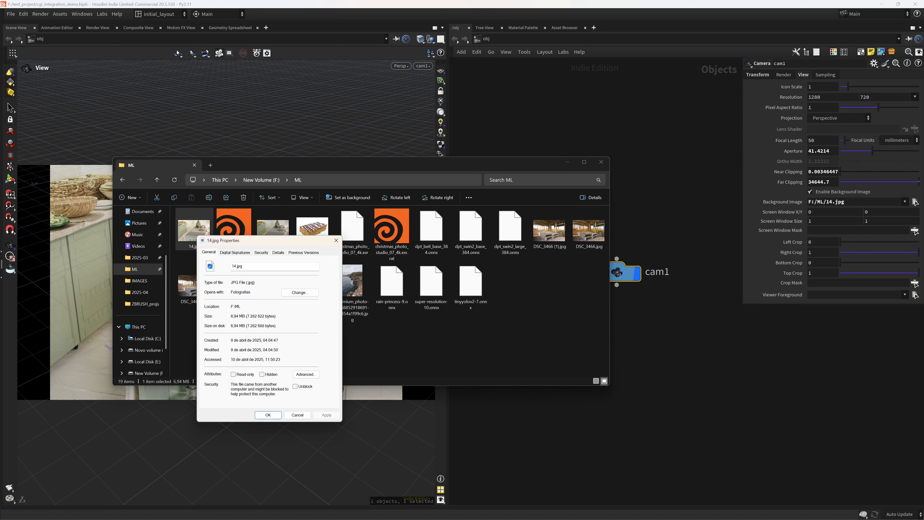
pyautogui.click(278, 252)
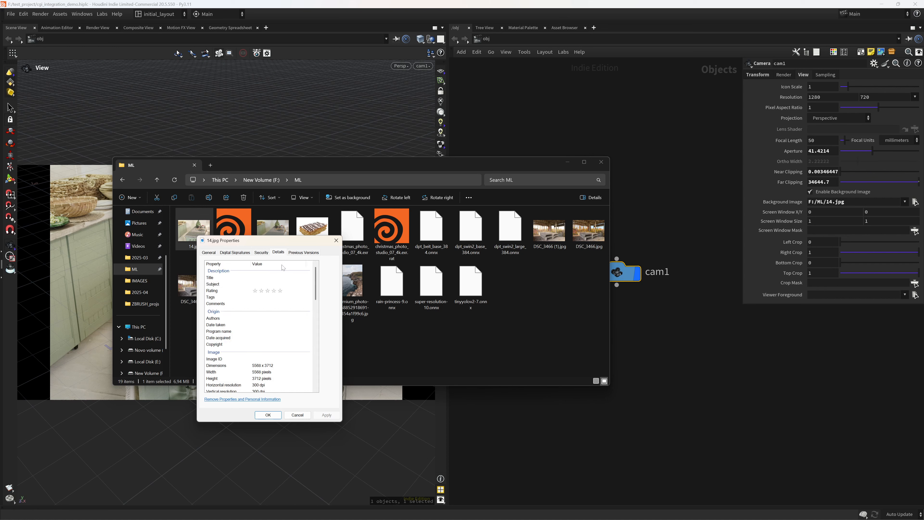
pyautogui.click(253, 365)
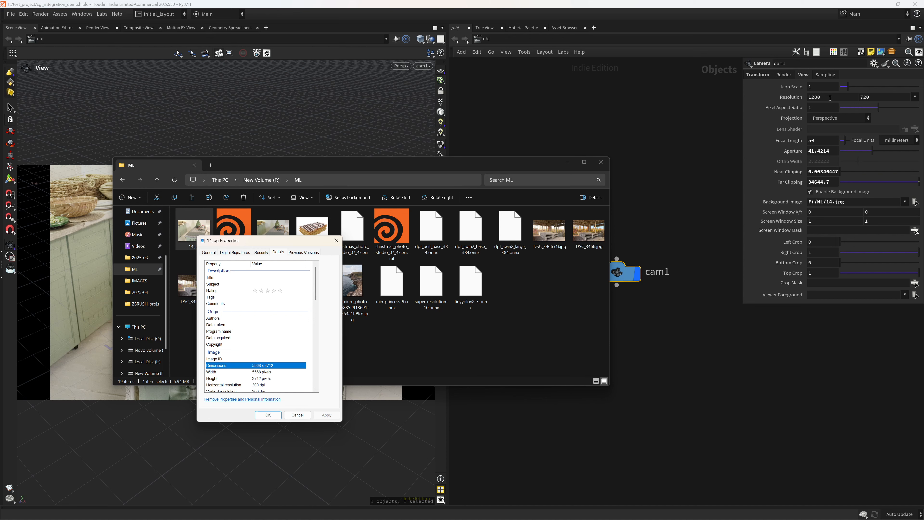
# Set the camera resolution to 5568 x 3712 to match the background photo.
pyautogui.moveTo(830, 98); pyautogui.dragTo(749, 115)
pyautogui.write('55668')
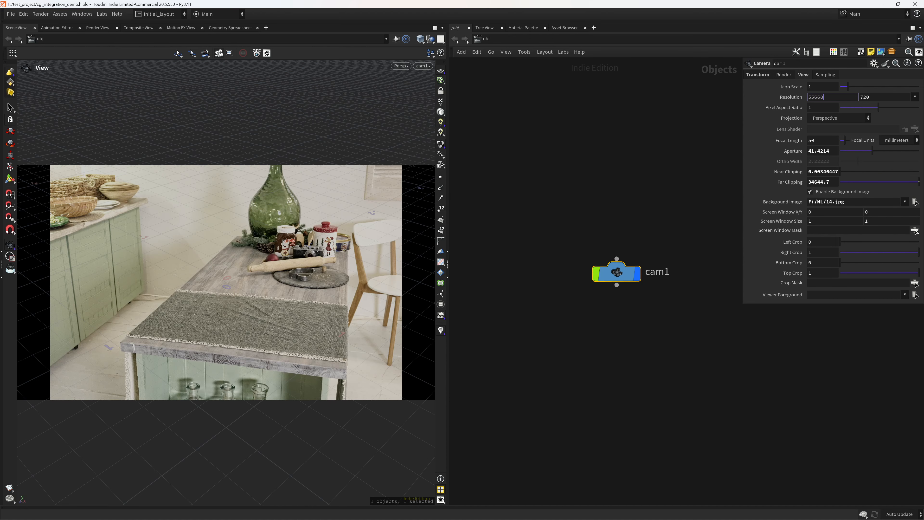
pyautogui.press('Return')
pyautogui.moveTo(818, 96); pyautogui.dragTo(825, 97)
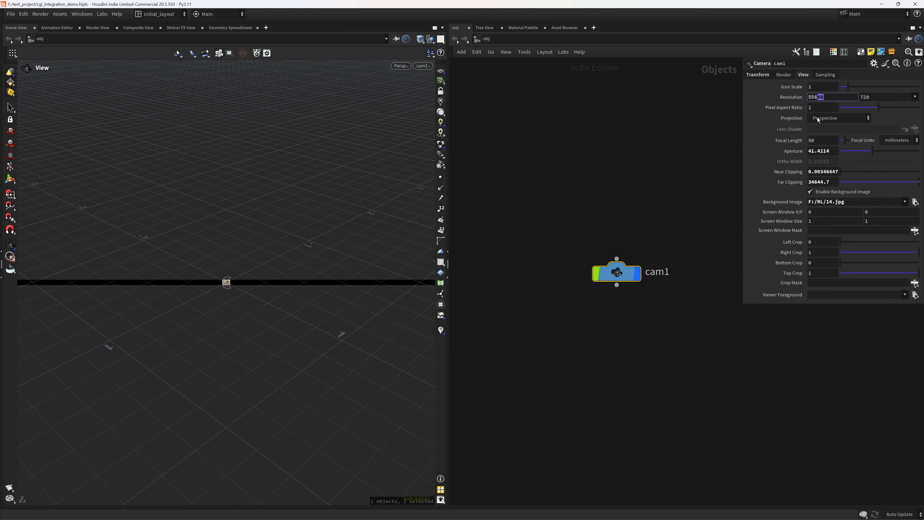
pyautogui.press('Tab')
pyautogui.hotkey('alt', 'Tab')
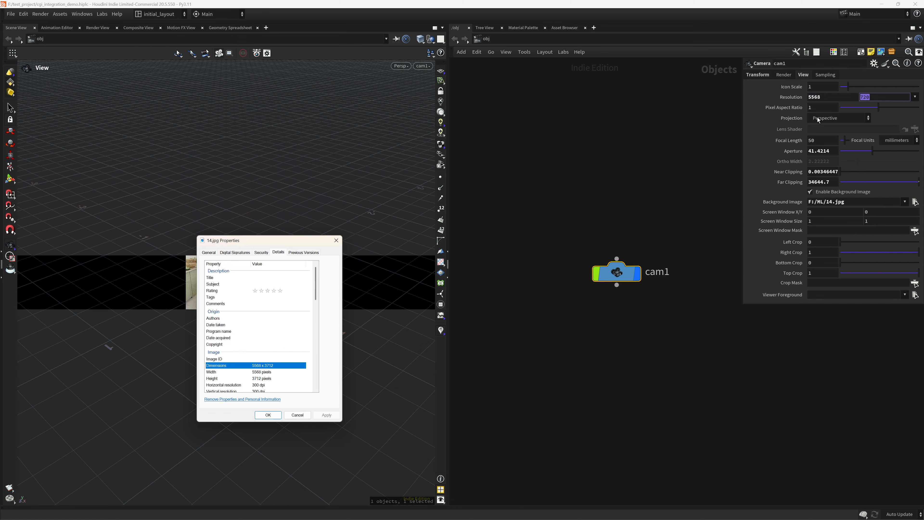
pyautogui.hotkey('alt', 'Tab')
pyautogui.write('37')
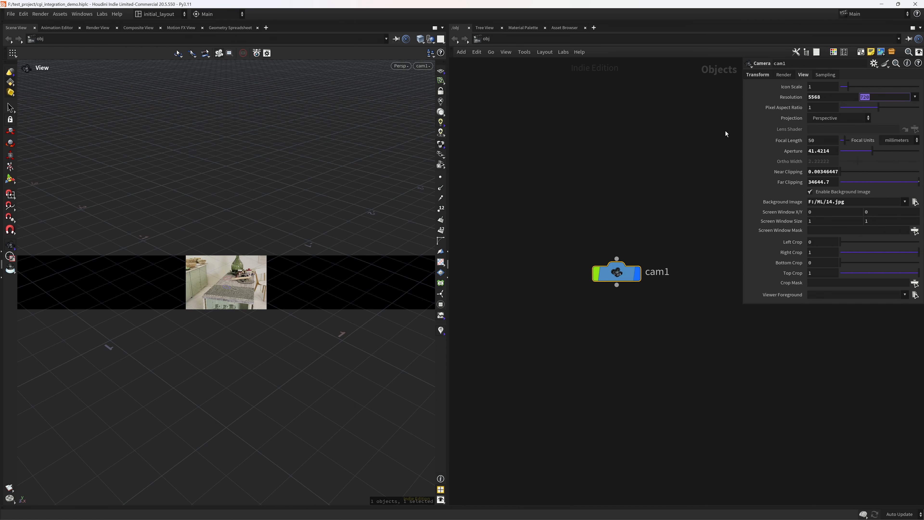
pyautogui.write('12')
pyautogui.press('Tab')
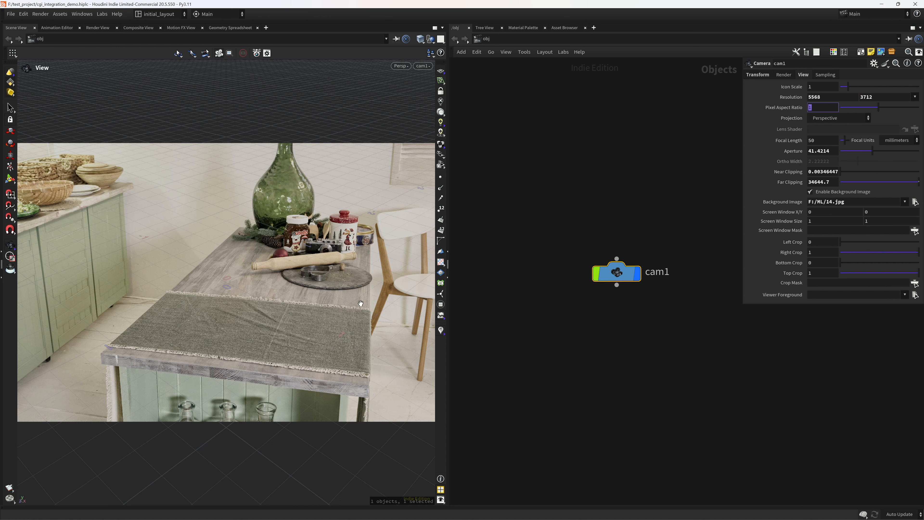
# Lock the camera to the view and tumble it towards the perspective of the table in the photo.
pyautogui.click(441, 91)
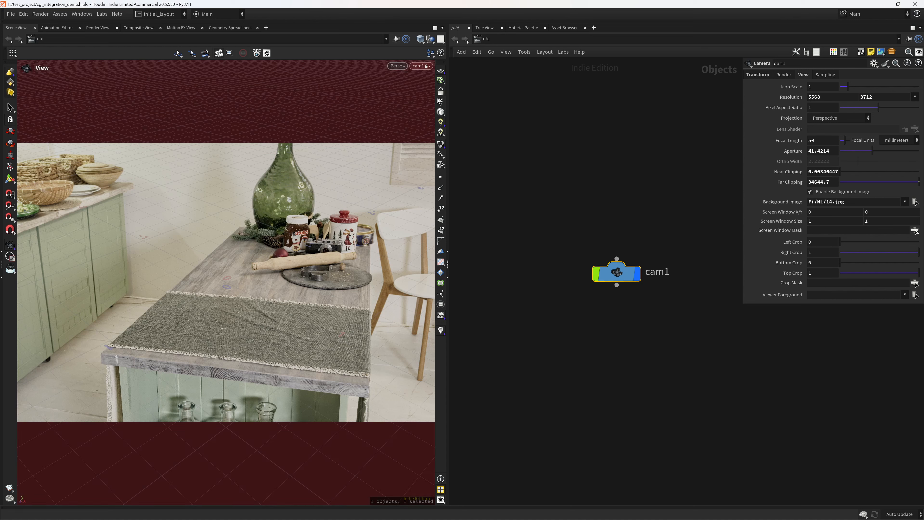
pyautogui.moveTo(369, 349)
pyautogui.mouseDown()
pyautogui.moveTo(321, 332)
pyautogui.moveTo(396, 310)
pyautogui.moveTo(336, 342)
pyautogui.moveTo(379, 353)
pyautogui.moveTo(357, 358)
pyautogui.moveTo(358, 344)
pyautogui.moveTo(361, 355)
pyautogui.moveTo(383, 347)
pyautogui.moveTo(429, 305)
pyautogui.mouseUp()
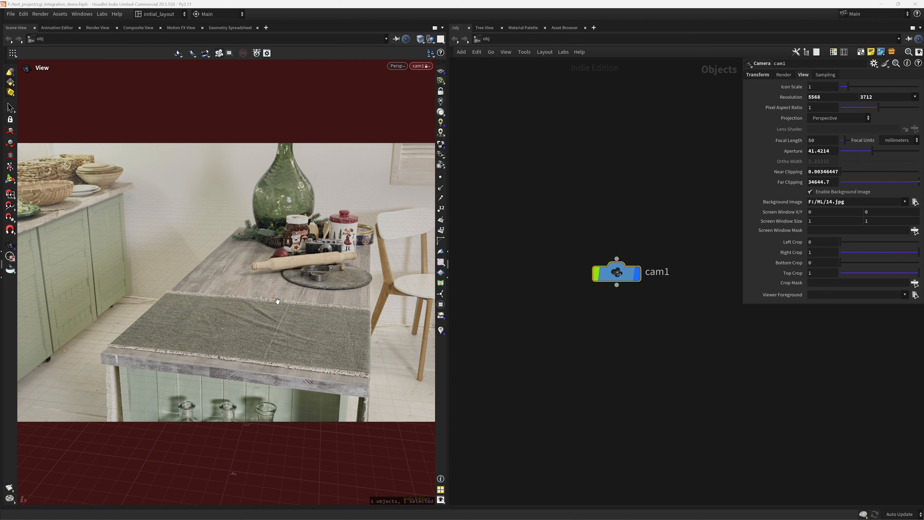
# Create a Geometry object and place a Box node inside it.
pyautogui.press('Tab')
pyautogui.write('geo')
pyautogui.press('Return')
pyautogui.click(607, 346)
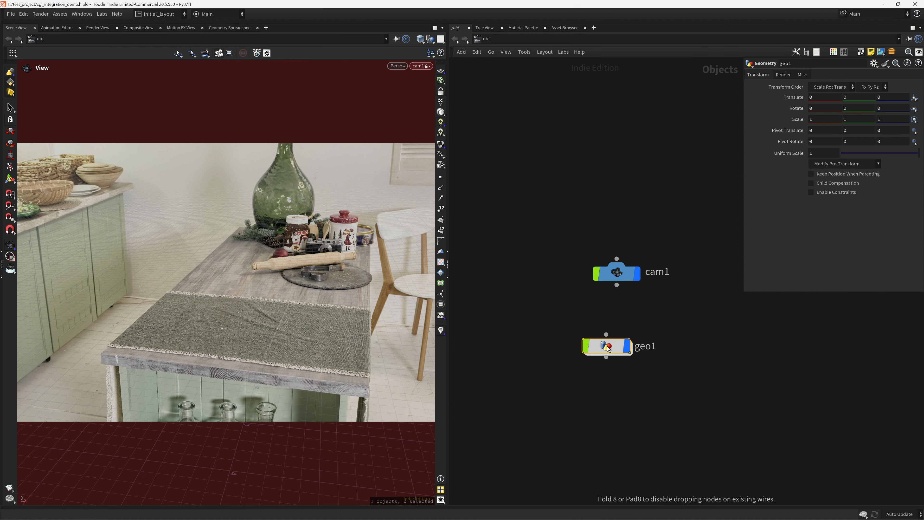
pyautogui.doubleClick(608, 346)
pyautogui.press('Tab')
pyautogui.write('box')
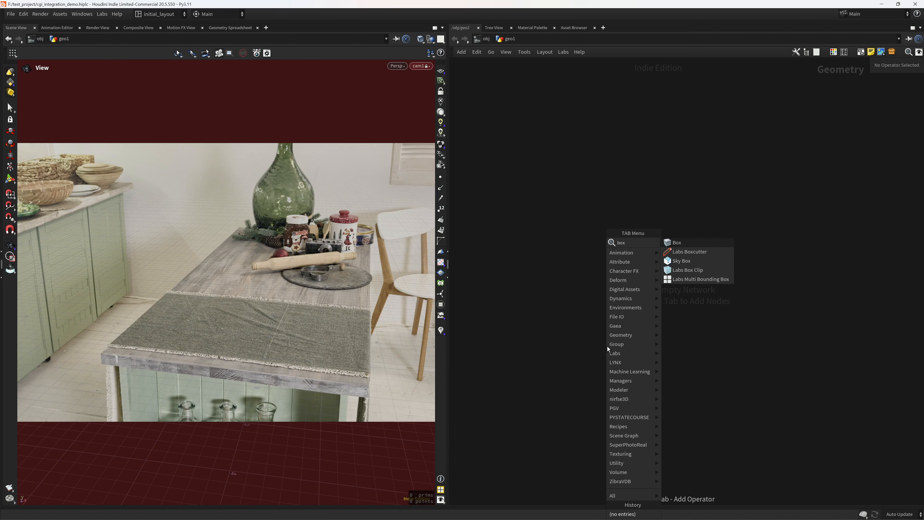
pyautogui.press('Return')
pyautogui.click(607, 346)
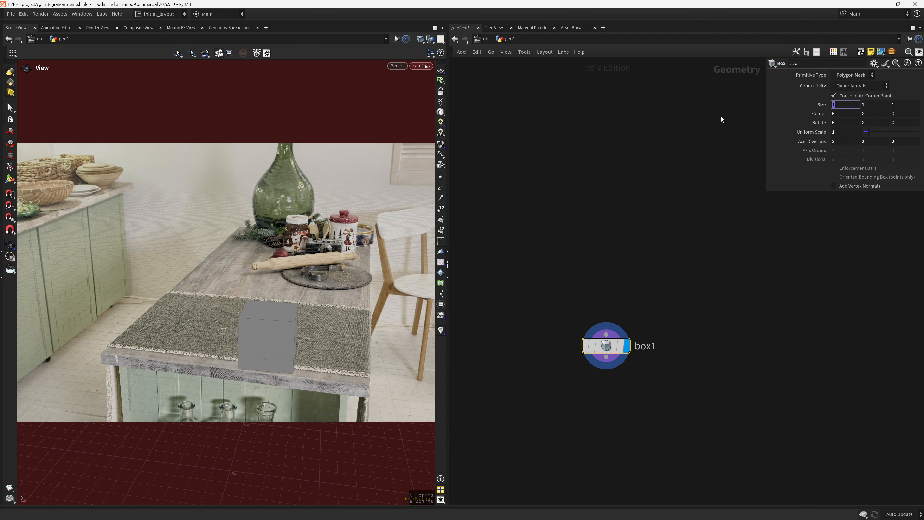
# Set the box size to 2.37 in X and .81 in Y.
pyautogui.write('2.37')
pyautogui.press('Return')
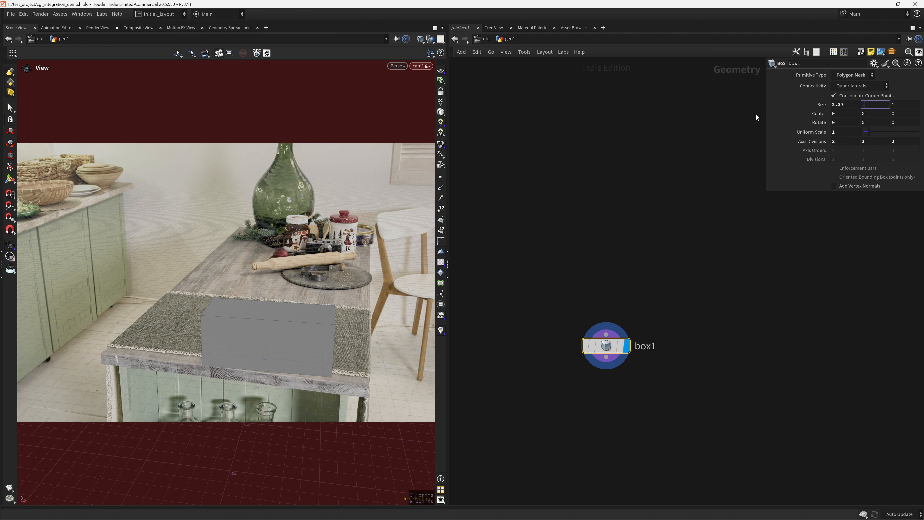
pyautogui.press('Return')
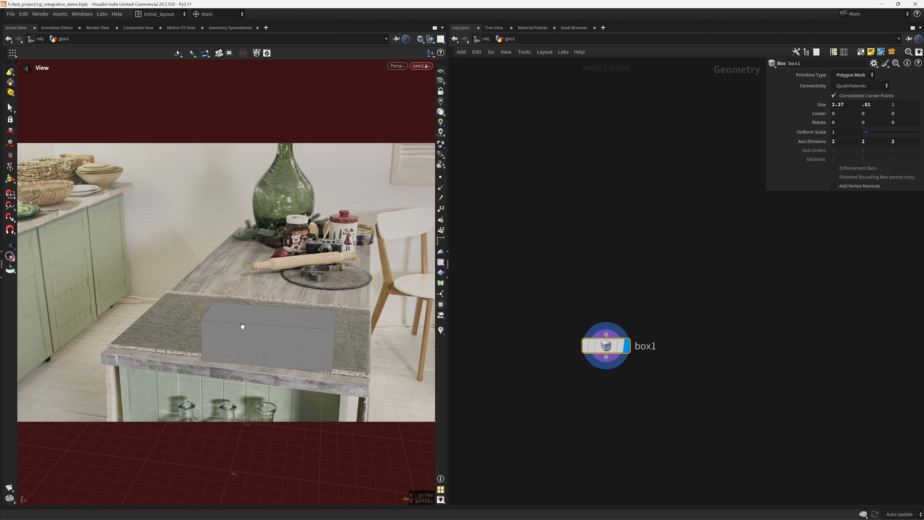
# Tumble, pan and dolly the locked camera to try to line the box up with the tabletop.
pyautogui.moveTo(243, 326); pyautogui.dragTo(311, 329)
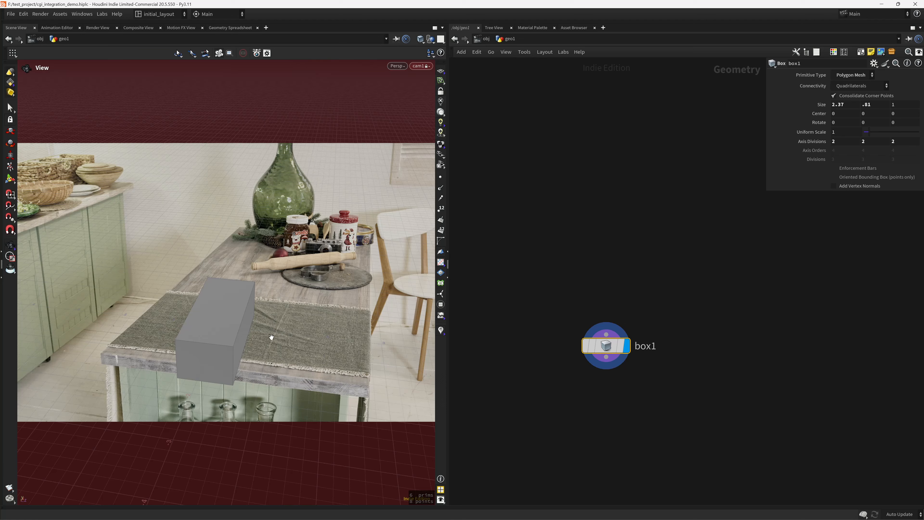
pyautogui.moveTo(271, 335); pyautogui.dragTo(302, 313, button='middle')
pyautogui.moveTo(280, 323); pyautogui.dragTo(289, 332, button='right')
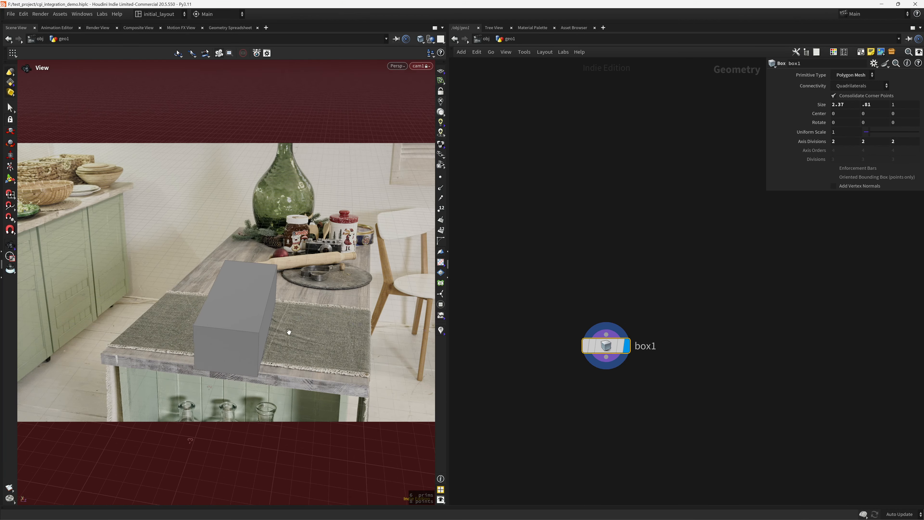
pyautogui.moveTo(289, 332); pyautogui.dragTo(320, 304, button='middle')
pyautogui.moveTo(295, 295); pyautogui.dragTo(309, 314, button='right')
pyautogui.moveTo(308, 315); pyautogui.dragTo(324, 280)
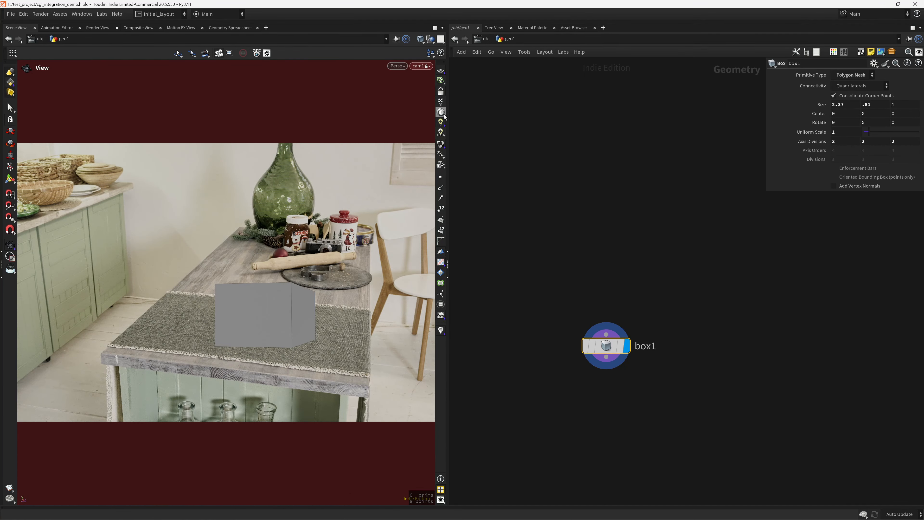
# Unlock the camera from the view and link the box's Y center to its height with the expression ch("sizey")/2.
pyautogui.click(440, 92)
pyautogui.moveTo(324, 236); pyautogui.dragTo(323, 248, button='right')
pyautogui.moveTo(323, 249); pyautogui.dragTo(233, 317)
pyautogui.rightClick(876, 105)
pyautogui.click(867, 126)
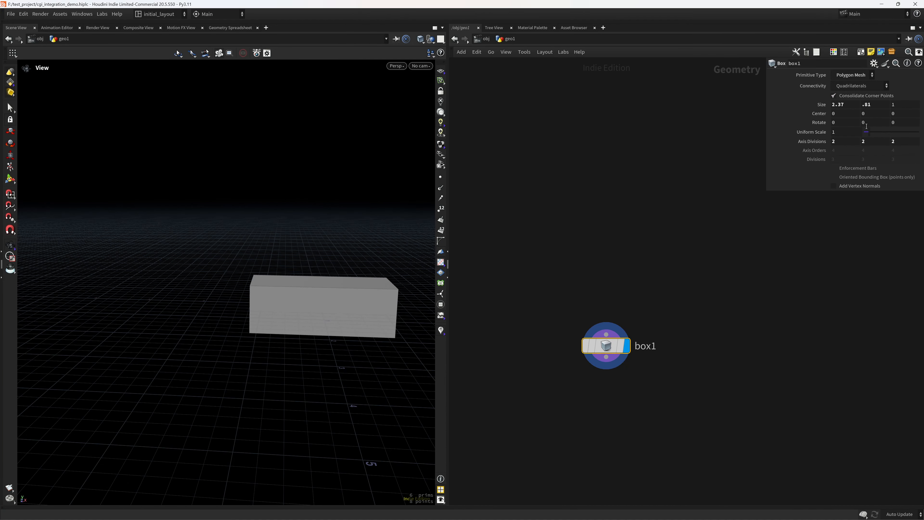
pyautogui.rightClick(874, 117)
pyautogui.click(866, 133)
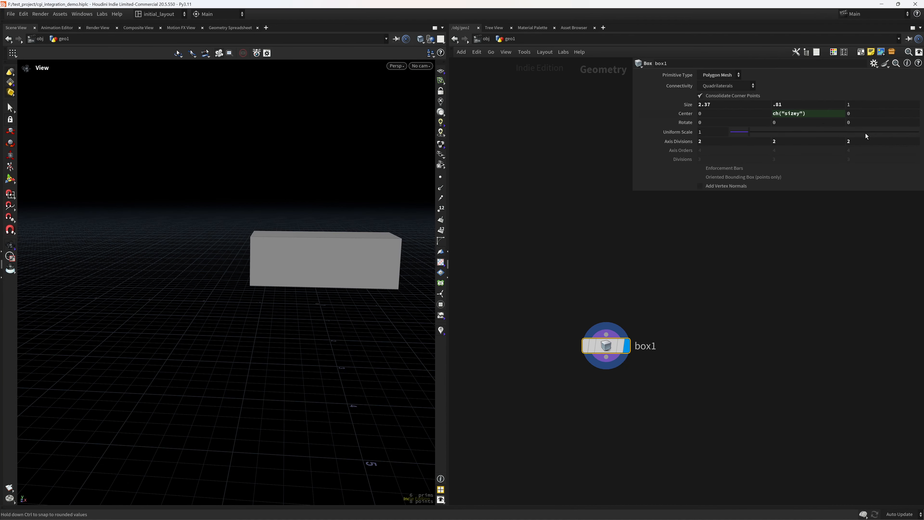
pyautogui.click(823, 118)
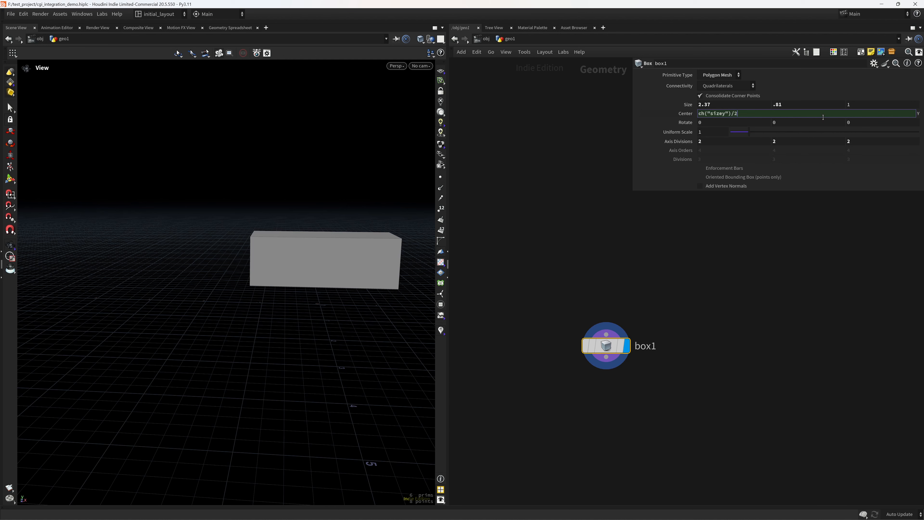
pyautogui.press('Return')
# Inspect the box standing on the grid and return the viewport to the cam1 view.
pyautogui.moveTo(305, 297); pyautogui.dragTo(375, 305)
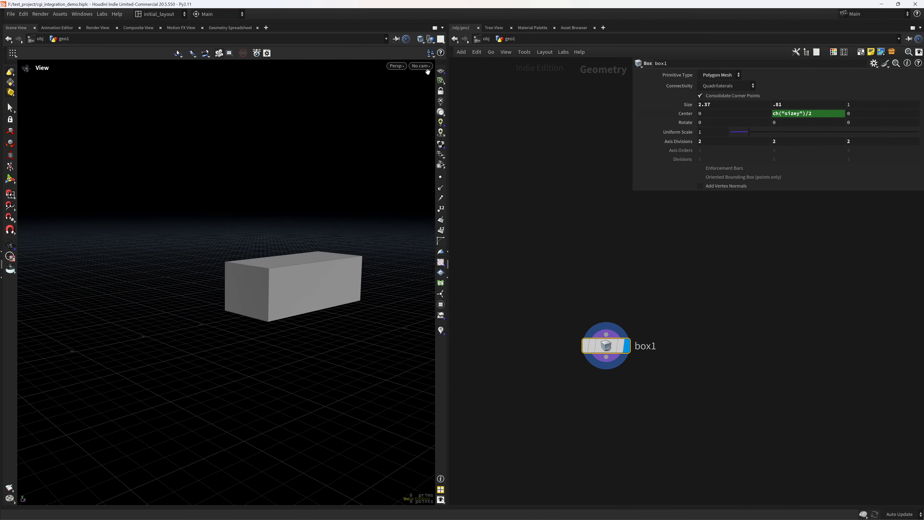
pyautogui.click(422, 66)
pyautogui.click(445, 109)
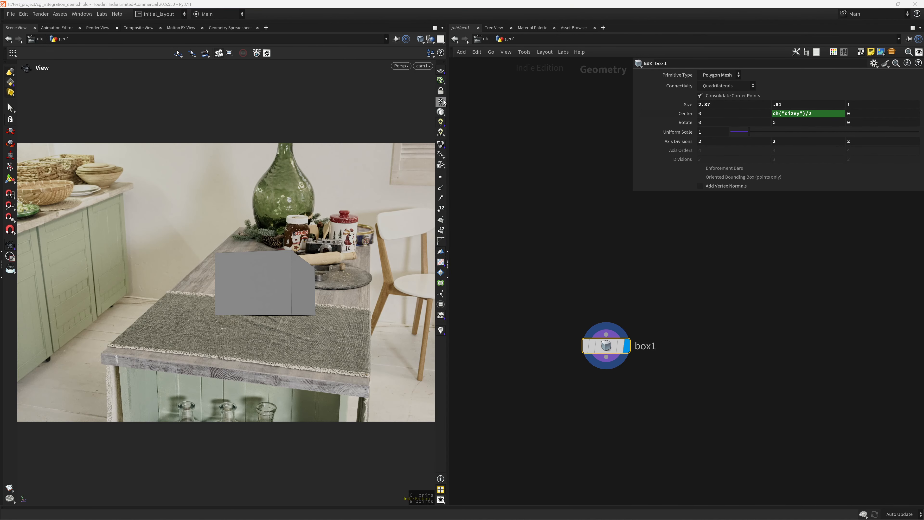
# Lock the camera to the view, tumble it to look down on the box, and display cam1's transform parameters.
pyautogui.click(441, 101)
pyautogui.moveTo(372, 320); pyautogui.dragTo(355, 337)
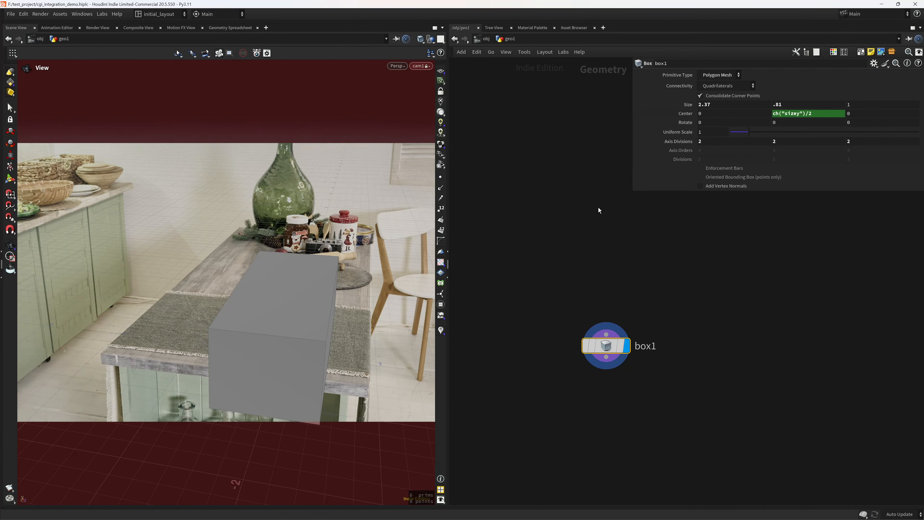
pyautogui.press('u')
pyautogui.click(617, 273)
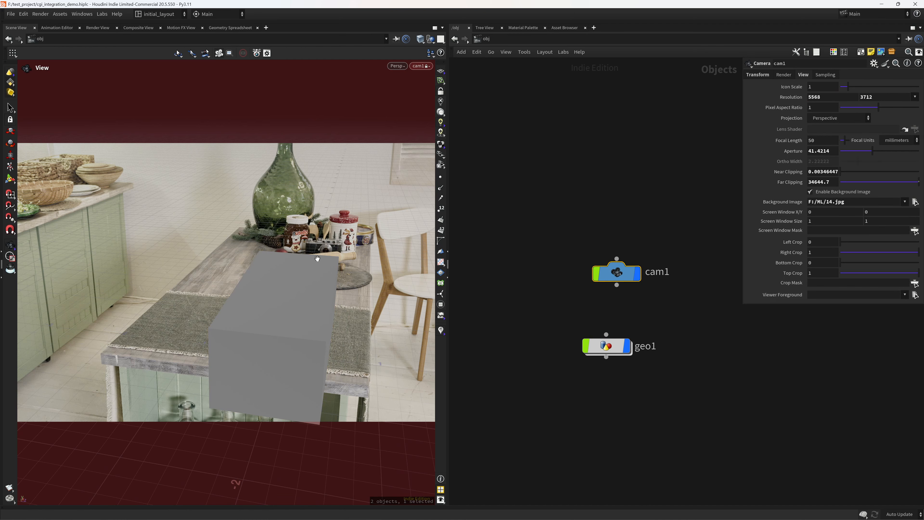
pyautogui.click(762, 77)
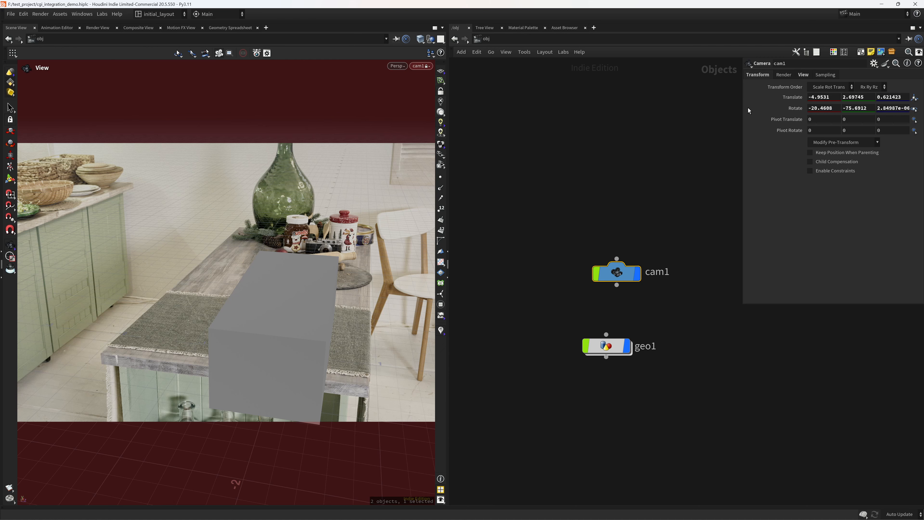
pyautogui.click(818, 98)
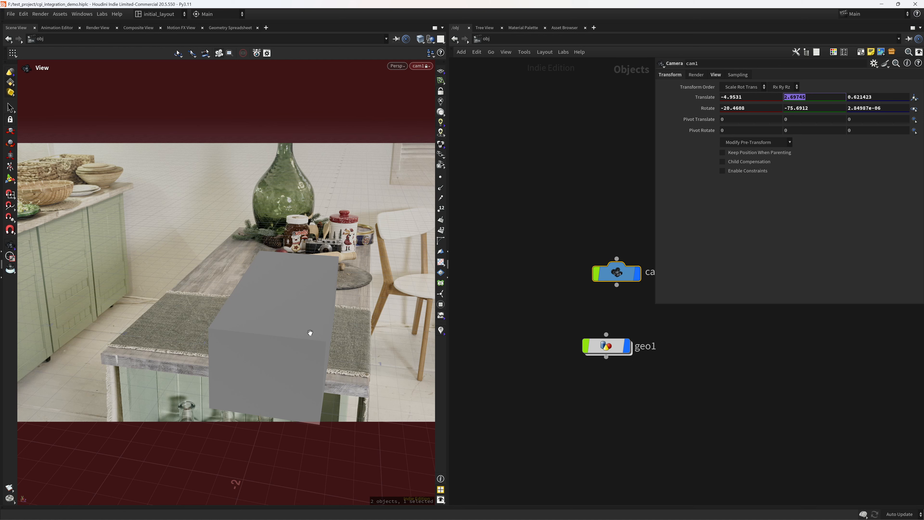
# Dolly, tumble and pan the locked cam1 until the shaded box roughly covers the table in the photo.
pyautogui.moveTo(310, 333)
pyautogui.mouseDown(button='right')
pyautogui.moveTo(354, 330)
pyautogui.moveTo(335, 331)
pyautogui.moveTo(337, 322)
pyautogui.moveTo(327, 337)
pyautogui.mouseUp(button='right')
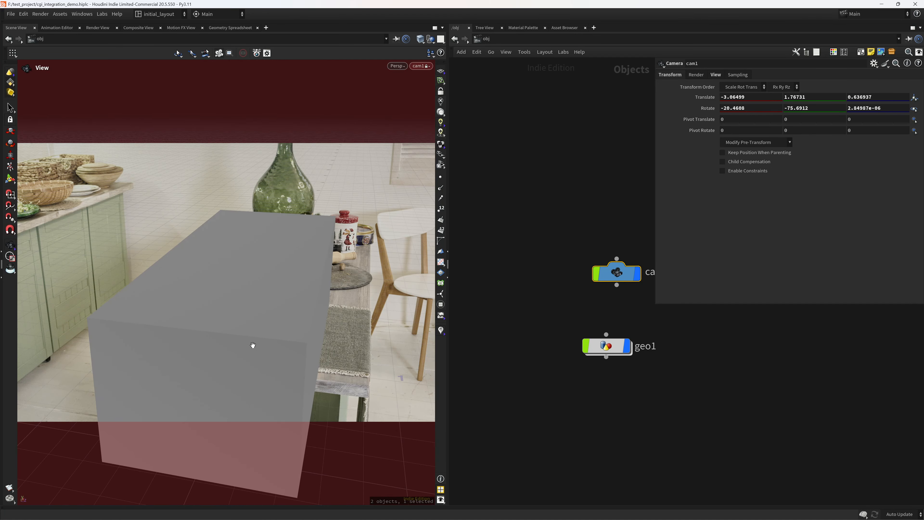
pyautogui.moveTo(253, 344); pyautogui.dragTo(319, 357)
pyautogui.moveTo(320, 357); pyautogui.dragTo(327, 357, button='middle')
pyautogui.moveTo(318, 354)
pyautogui.mouseDown()
pyautogui.moveTo(320, 339)
pyautogui.moveTo(308, 359)
pyautogui.moveTo(302, 344)
pyautogui.moveTo(322, 345)
pyautogui.moveTo(315, 358)
pyautogui.moveTo(331, 355)
pyautogui.moveTo(320, 342)
pyautogui.mouseUp()
# Open cam1's focal length for editing and close the leftover 14.jpg properties window.
pyautogui.click(715, 74)
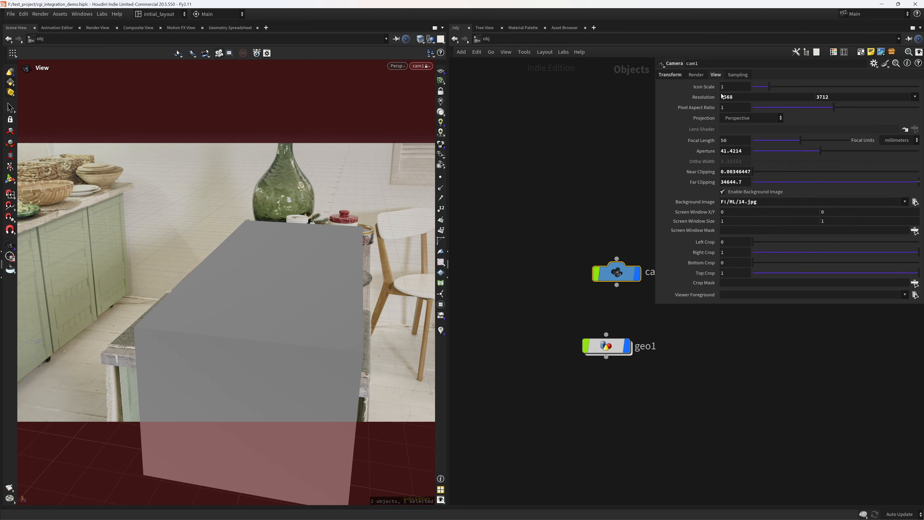
pyautogui.click(739, 142)
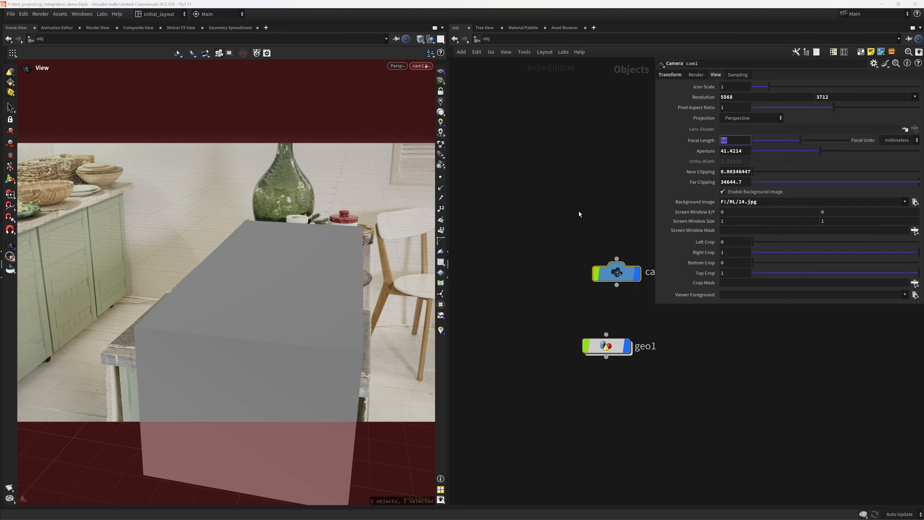
pyautogui.hotkey('alt', 'Tab')
pyautogui.hotkey('alt', 'Tab')
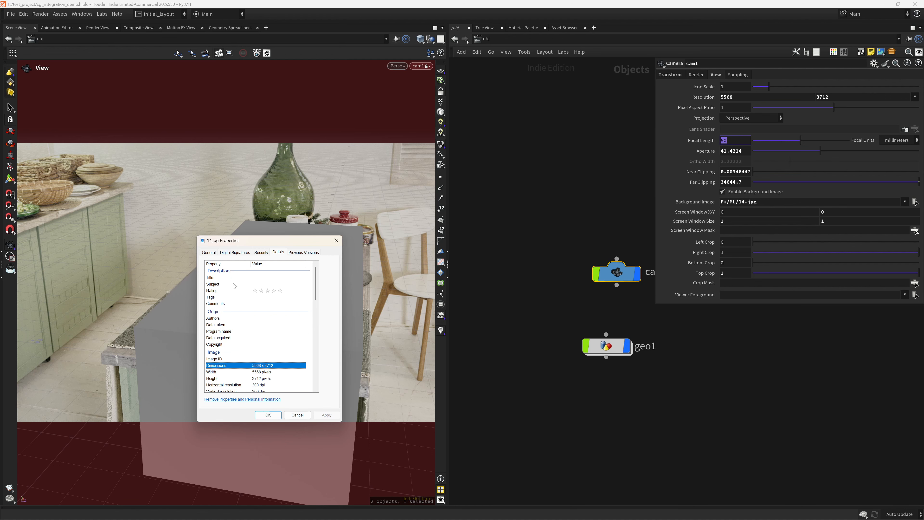
pyautogui.click(336, 240)
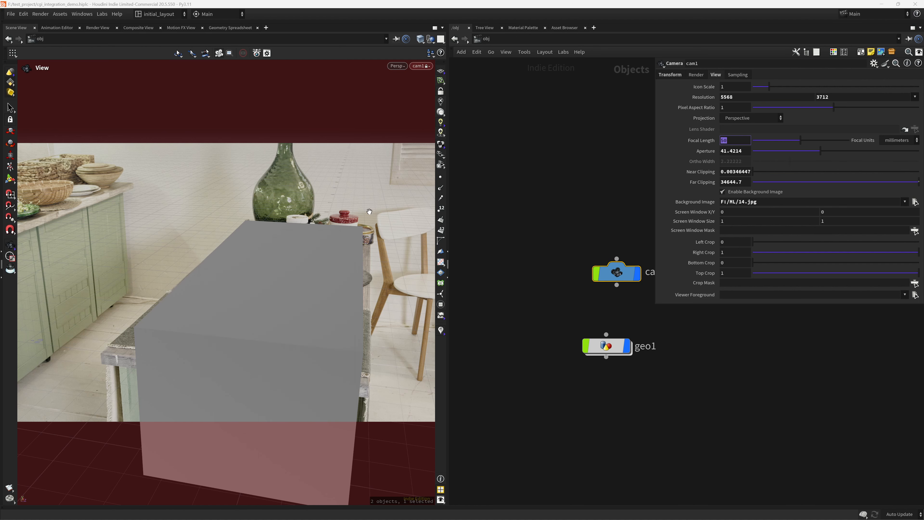
# Switch to File Explorer's ML folder and examine the focal length and camera model in the detailed properties of 14.NEF.
pyautogui.hotkey('alt', 'Tab')
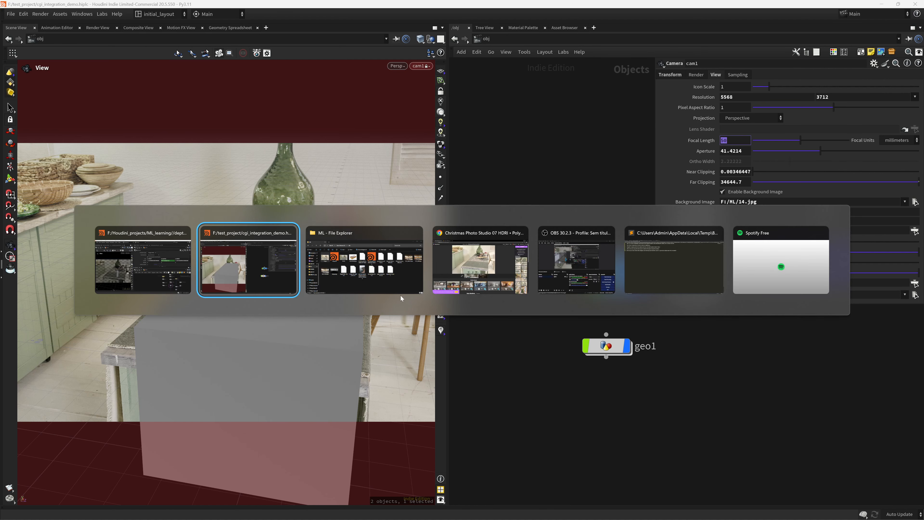
pyautogui.click(348, 261)
pyautogui.click(273, 231)
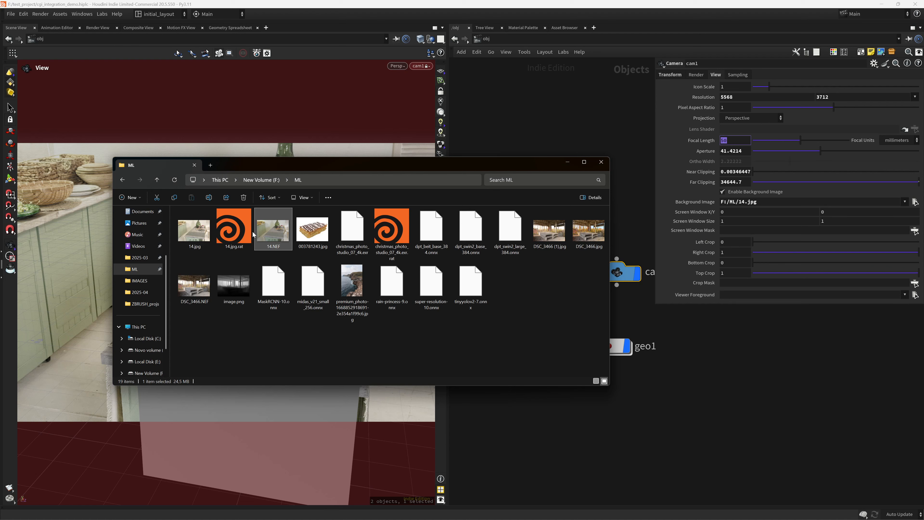
pyautogui.rightClick(278, 235)
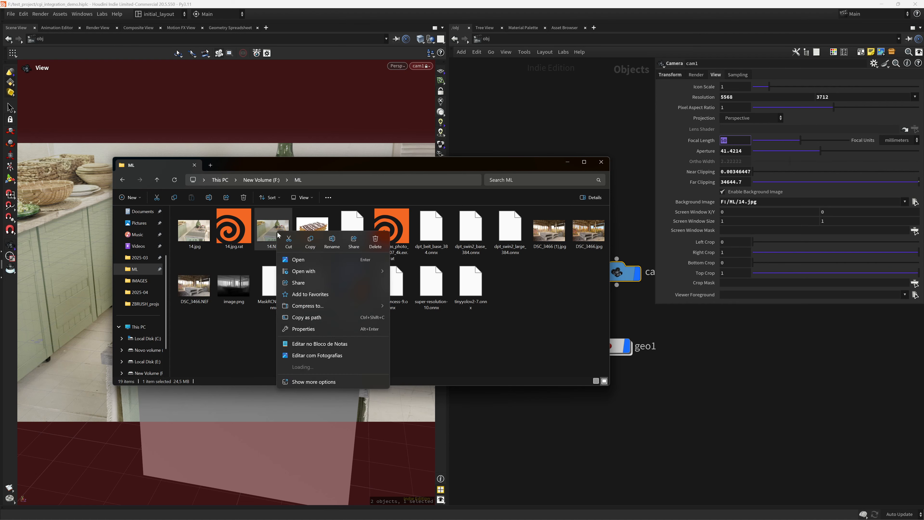
pyautogui.click(316, 331)
pyautogui.click(367, 248)
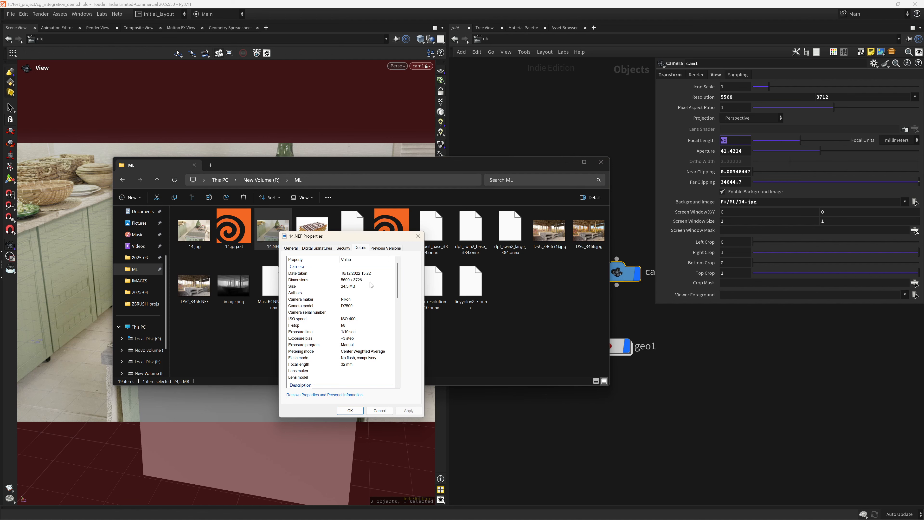
pyautogui.scroll(-2, 325, 335)
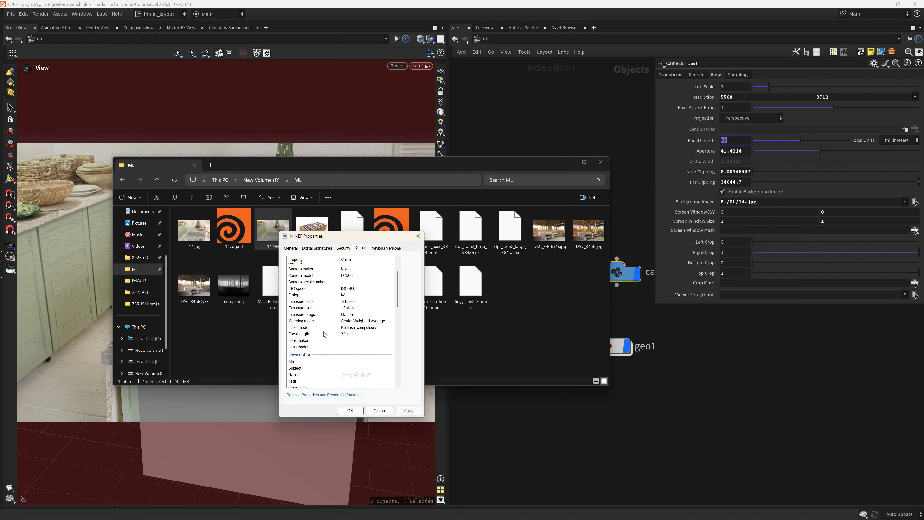
pyautogui.click(347, 335)
pyautogui.scroll(2, 398, 287)
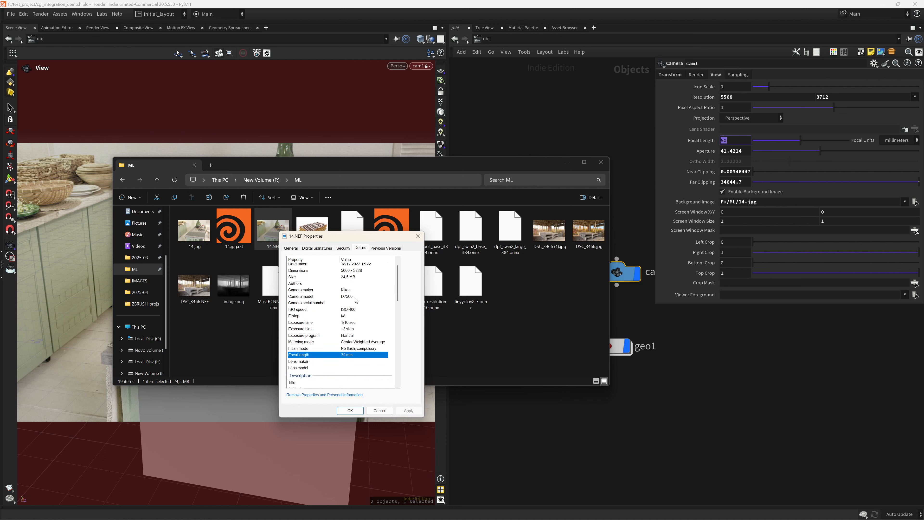
pyautogui.scroll(-2, 399, 292)
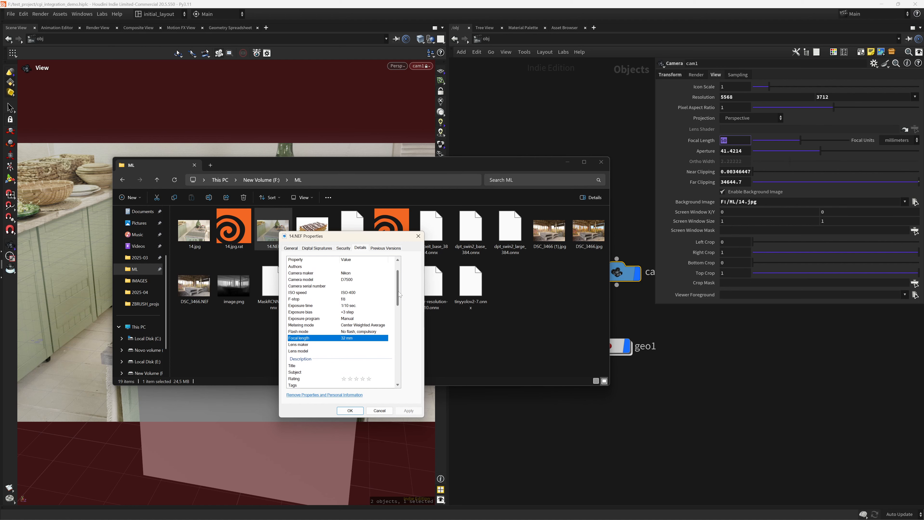
# Back in Houdini, set cam1's focal length to 32*1.5, the raw photo's focal length times the crop factor.
pyautogui.click(737, 142)
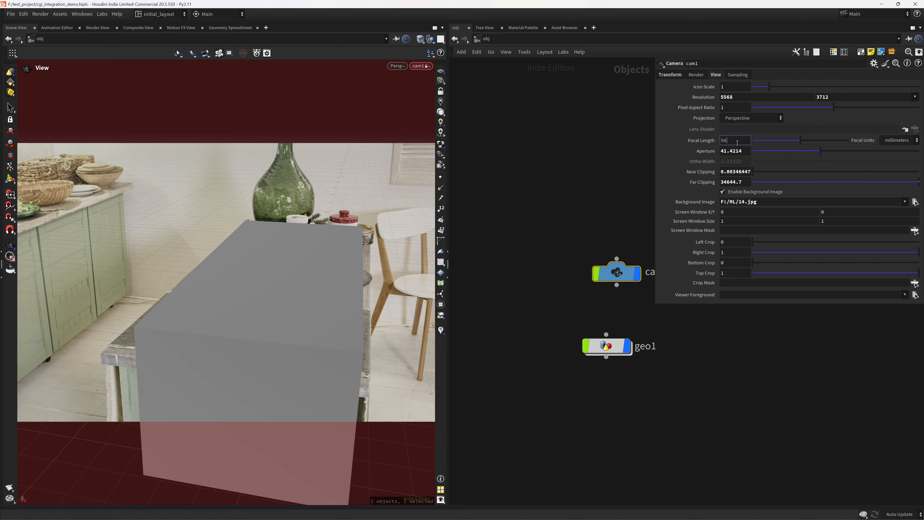
pyautogui.write('32*1.5')
pyautogui.press('Return')
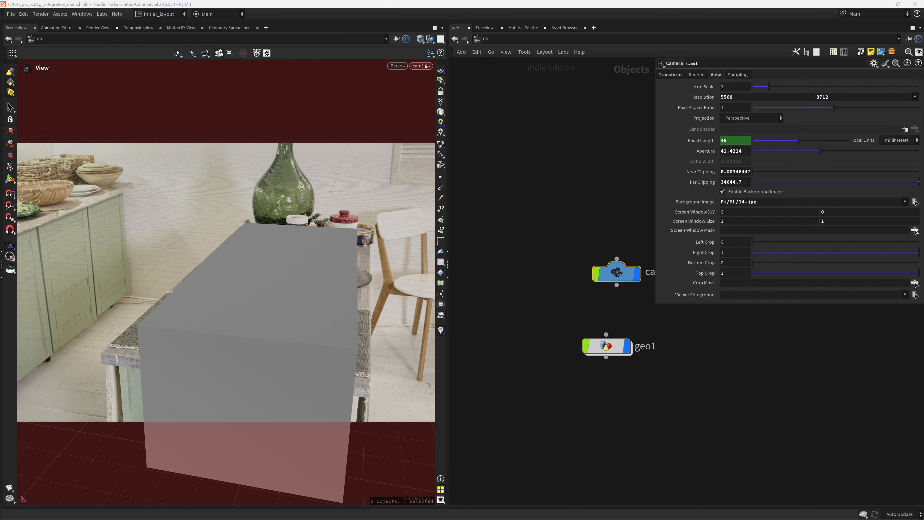
# Display the box as wireframe and dolly, tumble and pan the locked camera to align its edges with the tabletop.
pyautogui.click(668, 75)
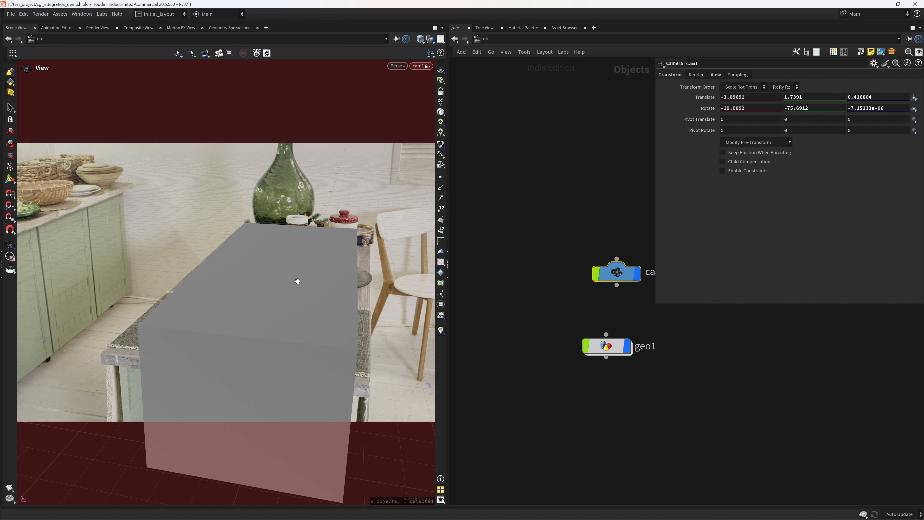
pyautogui.moveTo(307, 324)
pyautogui.mouseDown(button='right')
pyautogui.moveTo(315, 317)
pyautogui.moveTo(307, 334)
pyautogui.mouseUp(button='right')
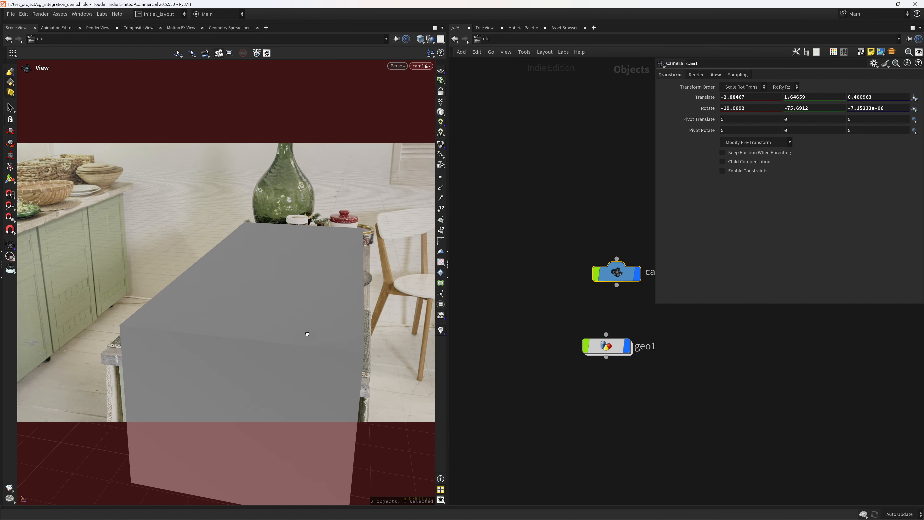
pyautogui.moveTo(307, 334)
pyautogui.mouseDown()
pyautogui.moveTo(334, 334)
pyautogui.moveTo(332, 343)
pyautogui.mouseUp()
pyautogui.press('w')
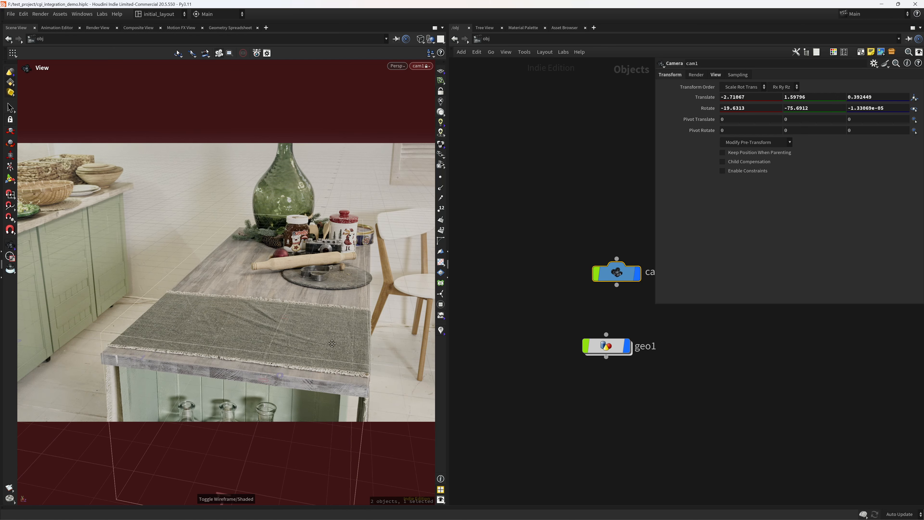
pyautogui.moveTo(332, 344); pyautogui.dragTo(323, 356, button='middle')
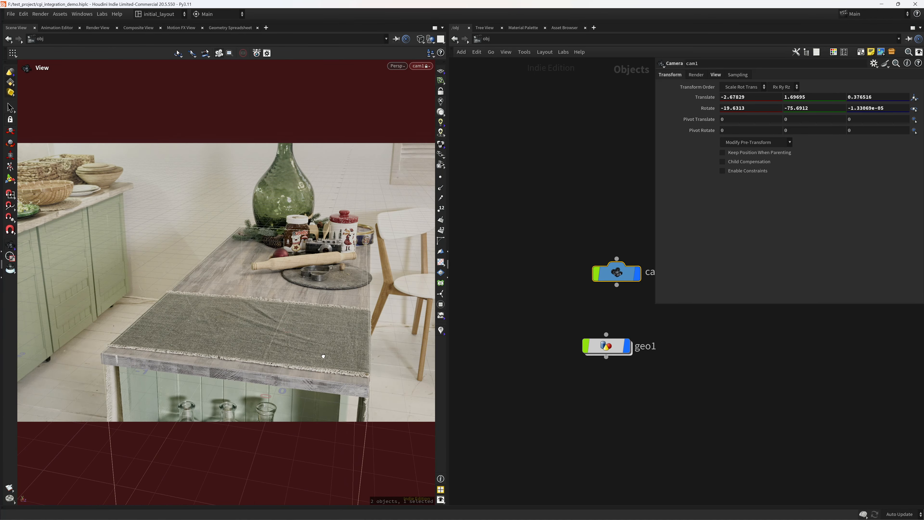
pyautogui.moveTo(323, 356); pyautogui.dragTo(320, 355)
pyautogui.moveTo(313, 350); pyautogui.dragTo(316, 346, button='middle')
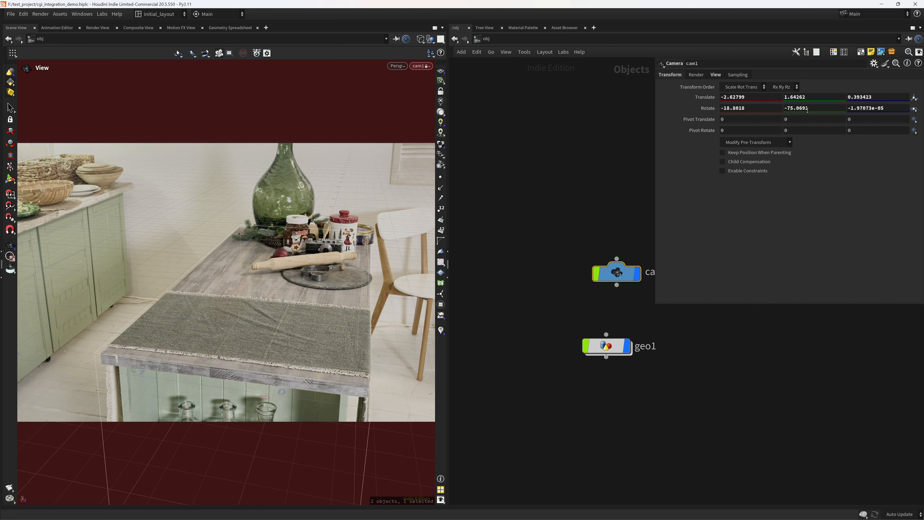
# Refine the camera match to a translation of about -2.73, 1.72, 0.42 and a rotation of about -19.6, -74.7, 0.
pyautogui.moveTo(290, 338); pyautogui.dragTo(314, 365, button='middle')
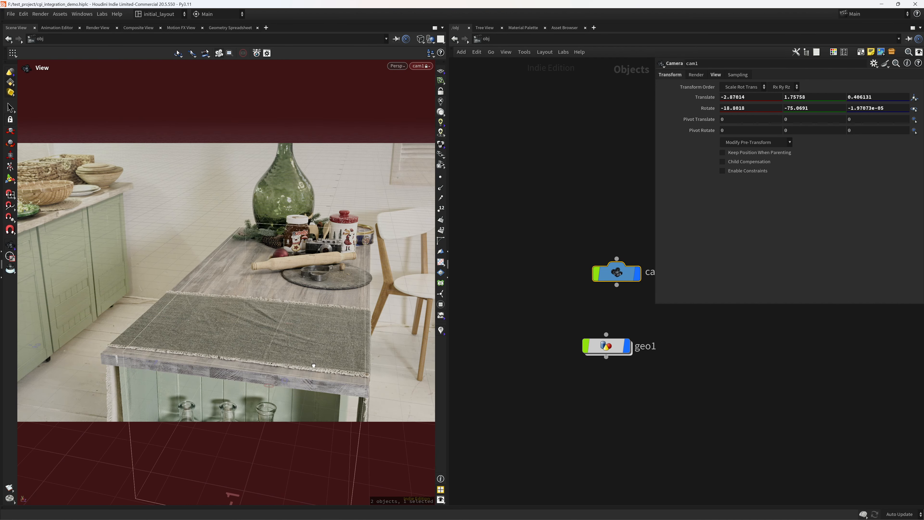
pyautogui.moveTo(314, 365)
pyautogui.mouseDown()
pyautogui.moveTo(323, 356)
pyautogui.moveTo(311, 368)
pyautogui.mouseUp()
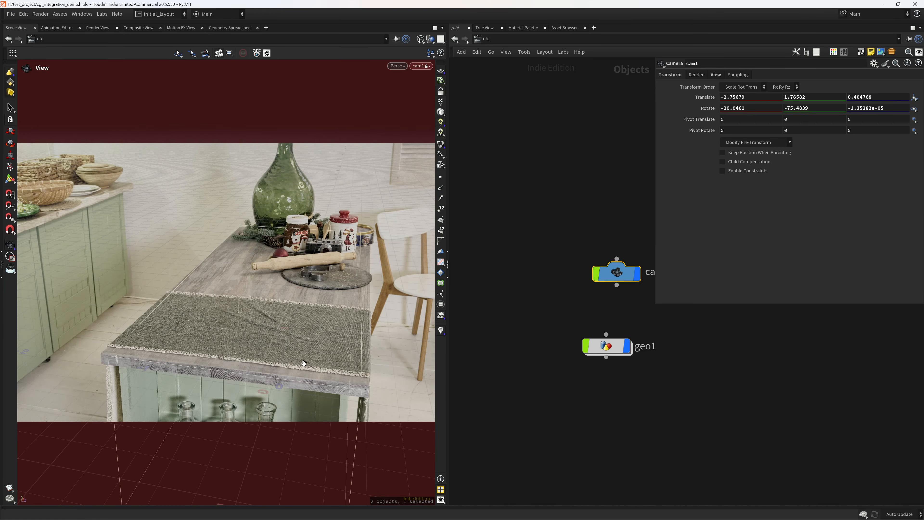
pyautogui.moveTo(304, 363); pyautogui.dragTo(305, 355, button='right')
pyautogui.moveTo(298, 349)
pyautogui.mouseDown()
pyautogui.moveTo(289, 359)
pyautogui.moveTo(299, 355)
pyautogui.mouseUp()
pyautogui.moveTo(298, 355); pyautogui.dragTo(313, 342, button='right')
pyautogui.moveTo(313, 343); pyautogui.dragTo(313, 335, button='middle')
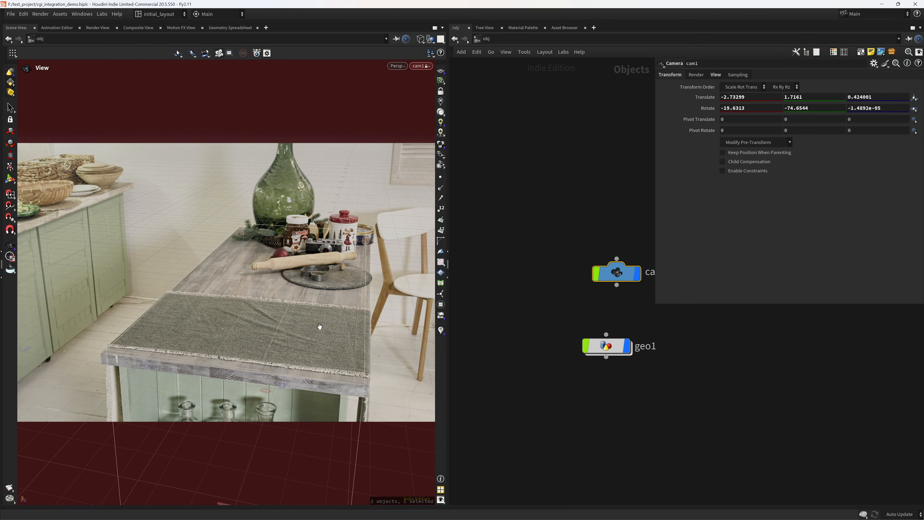
# Go into geo1 with box1's handles shown in the viewport and unlock the camera from the view.
pyautogui.click(10, 179)
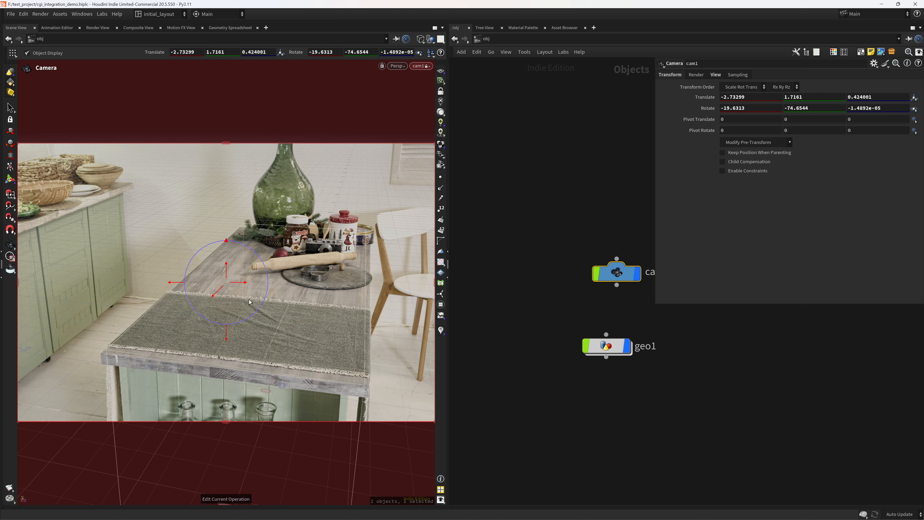
pyautogui.doubleClick(250, 297)
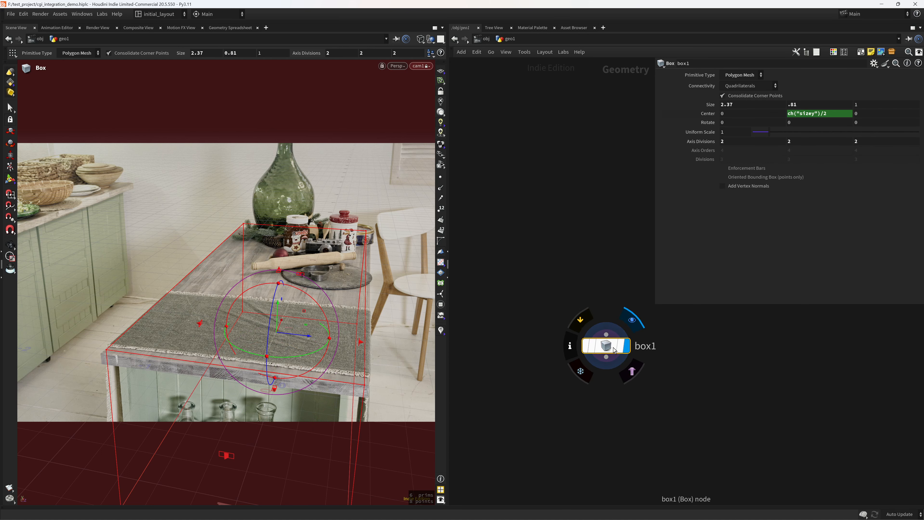
pyautogui.click(440, 92)
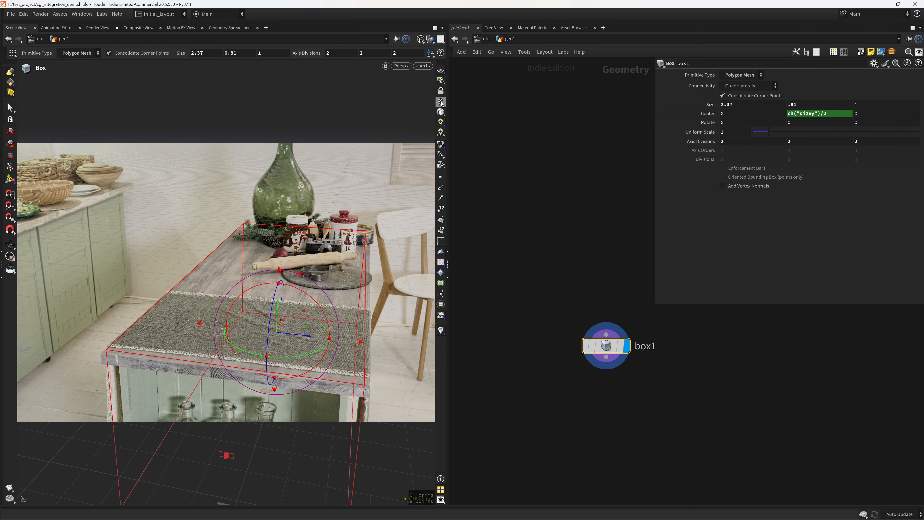
# Resize the box with its handles to about 2.31 in X and 1.03 in Z to fit the tabletop, and save the scene.
pyautogui.moveTo(199, 324); pyautogui.dragTo(197, 325)
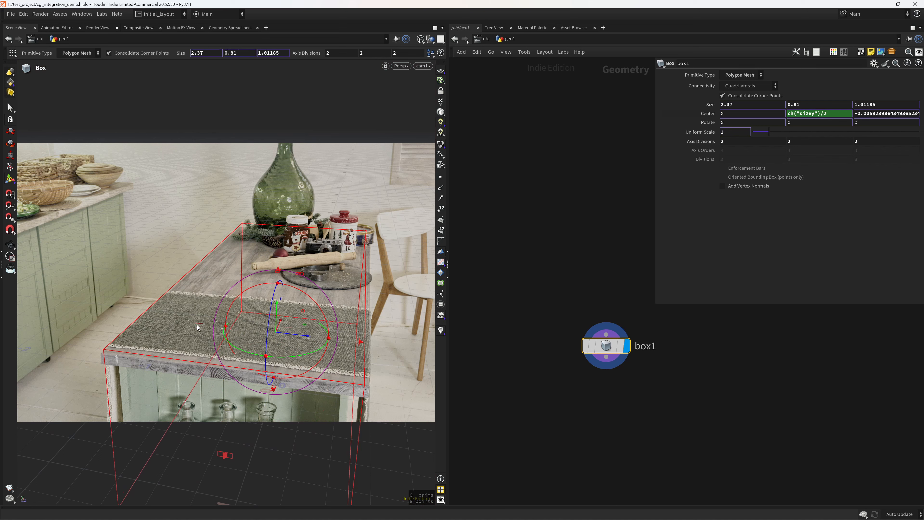
pyautogui.moveTo(227, 458); pyautogui.dragTo(223, 458)
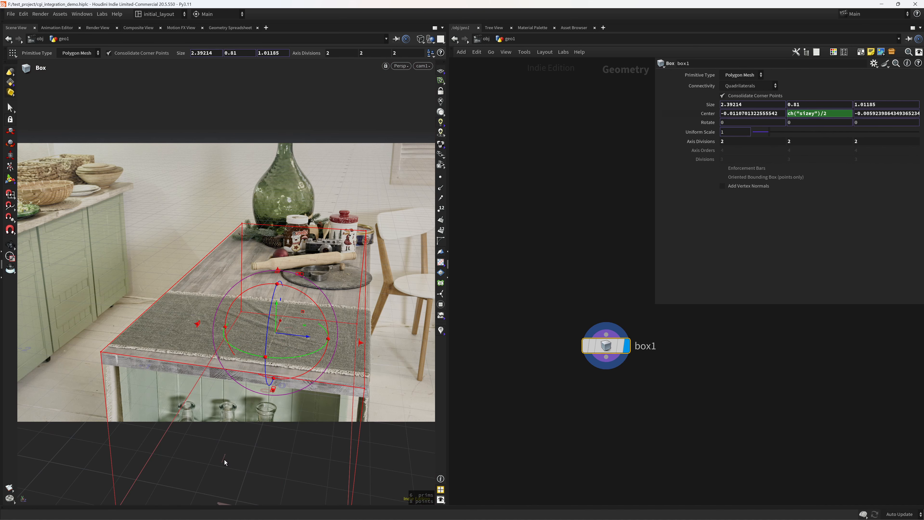
pyautogui.moveTo(361, 344); pyautogui.dragTo(363, 347)
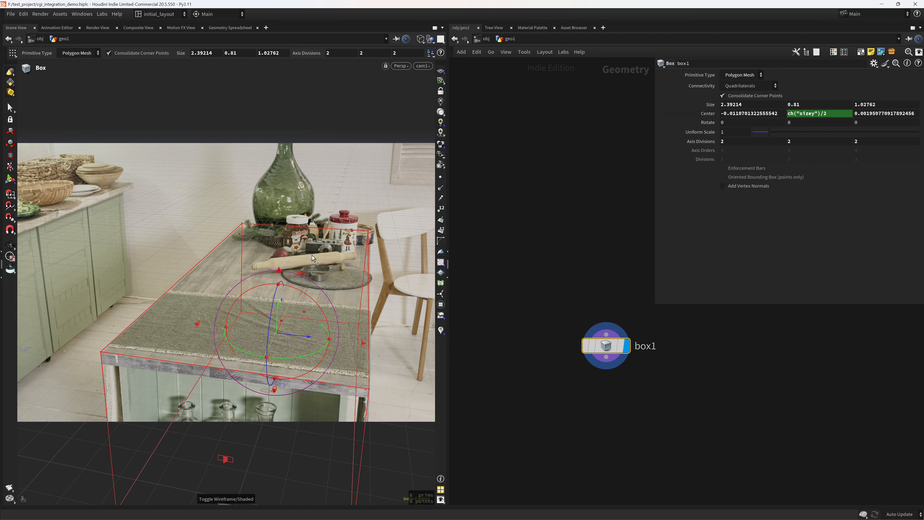
pyautogui.moveTo(302, 277); pyautogui.dragTo(300, 279)
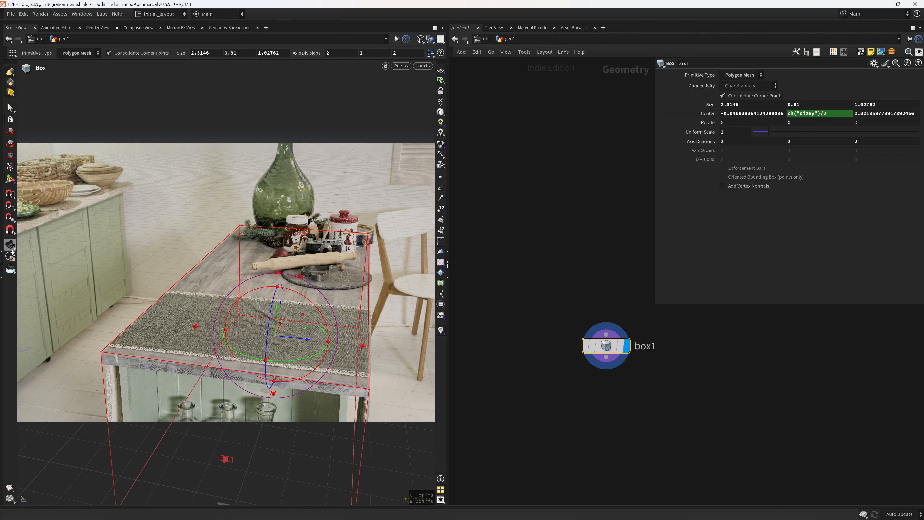
pyautogui.press('Escape')
pyautogui.hotkey('ctrl', 's')
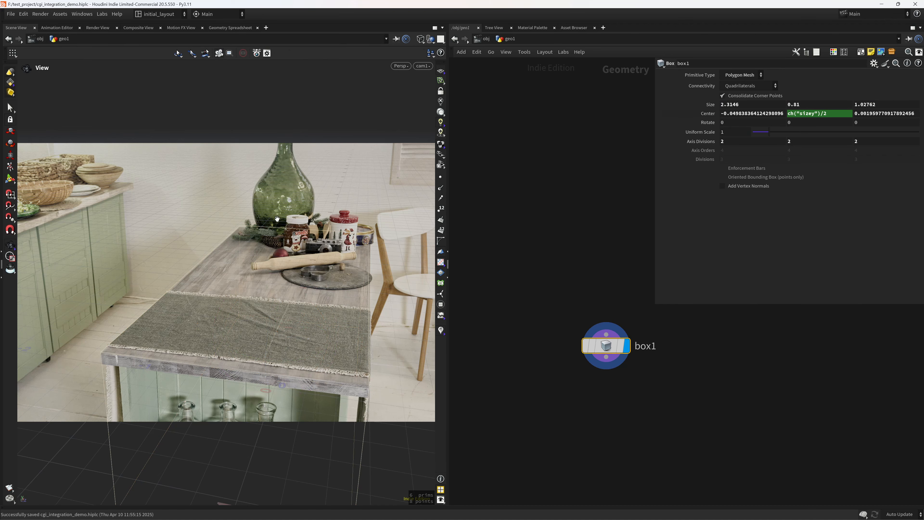
# Leave the camera view and inspect the framed wireframe box on the grid from other angles.
pyautogui.moveTo(140, 396); pyautogui.dragTo(330, 323)
pyautogui.moveTo(330, 323); pyautogui.dragTo(322, 355, button='right')
pyautogui.moveTo(322, 355); pyautogui.dragTo(227, 371)
pyautogui.moveTo(227, 370); pyautogui.dragTo(364, 408, button='right')
pyautogui.moveTo(364, 408); pyautogui.dragTo(256, 398, button='middle')
pyautogui.press('f')
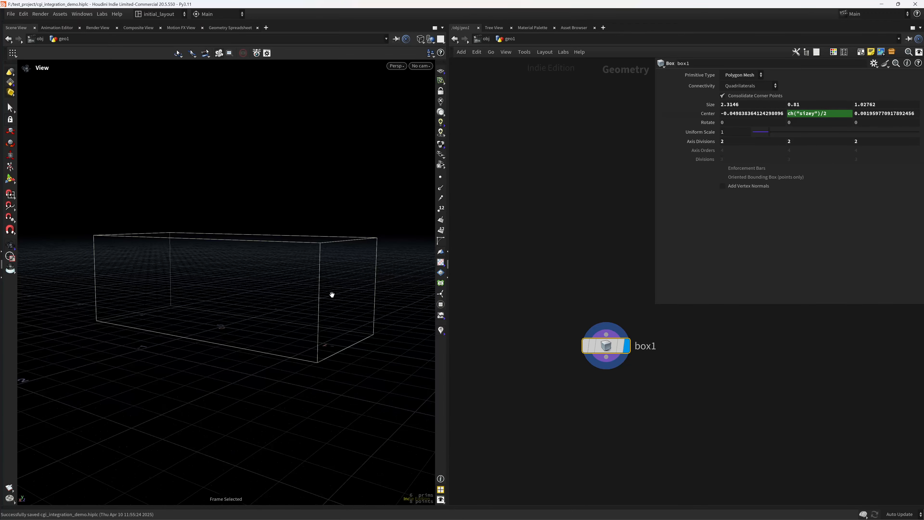
# View the box together with the camera from a wider angle, narrow the parameter area beside the network, and save the scene.
pyautogui.moveTo(331, 294); pyautogui.dragTo(275, 305, button='right')
pyautogui.moveTo(275, 305); pyautogui.dragTo(267, 367, button='middle')
pyautogui.hotkey('ctrl', 's')
pyautogui.moveTo(267, 366); pyautogui.dragTo(268, 337)
pyautogui.moveTo(268, 337); pyautogui.dragTo(251, 353, button='middle')
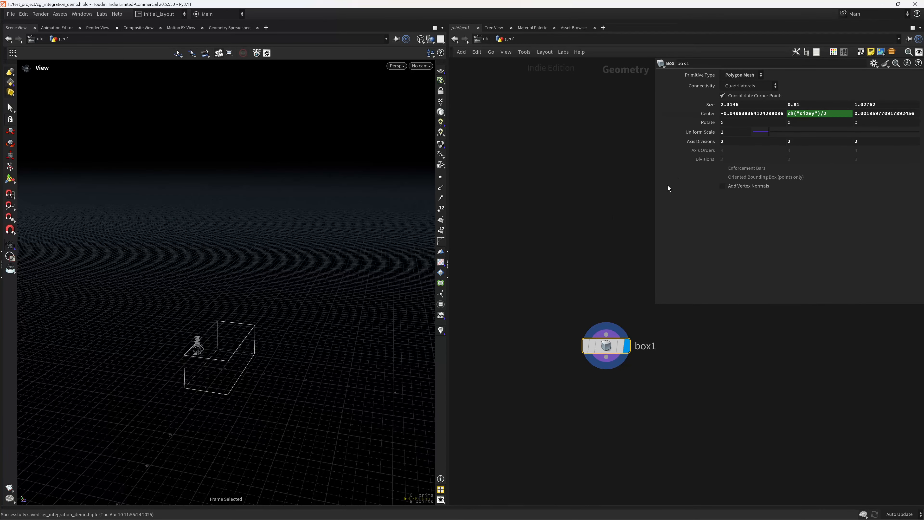
pyautogui.moveTo(656, 188); pyautogui.dragTo(759, 174)
pyautogui.moveTo(282, 351); pyautogui.dragTo(265, 367, button='right')
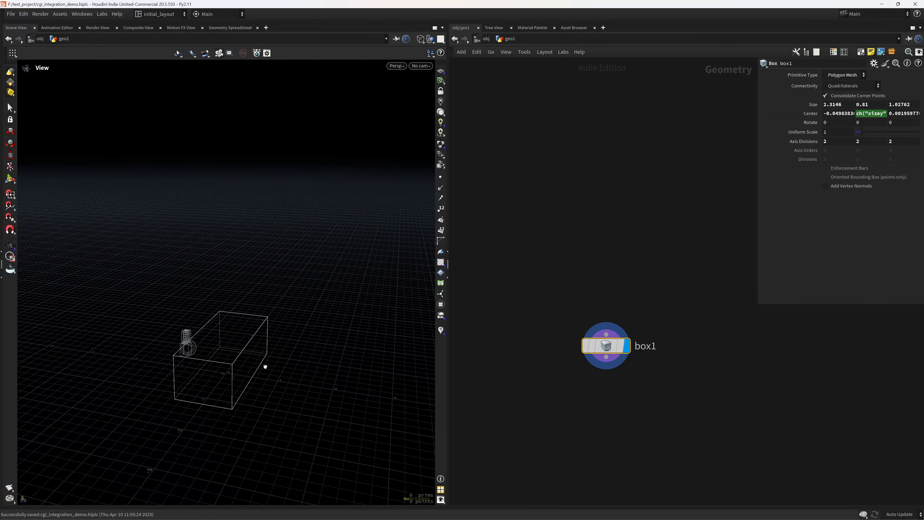
pyautogui.moveTo(264, 367); pyautogui.dragTo(296, 341)
pyautogui.hotkey('ctrl', 's')
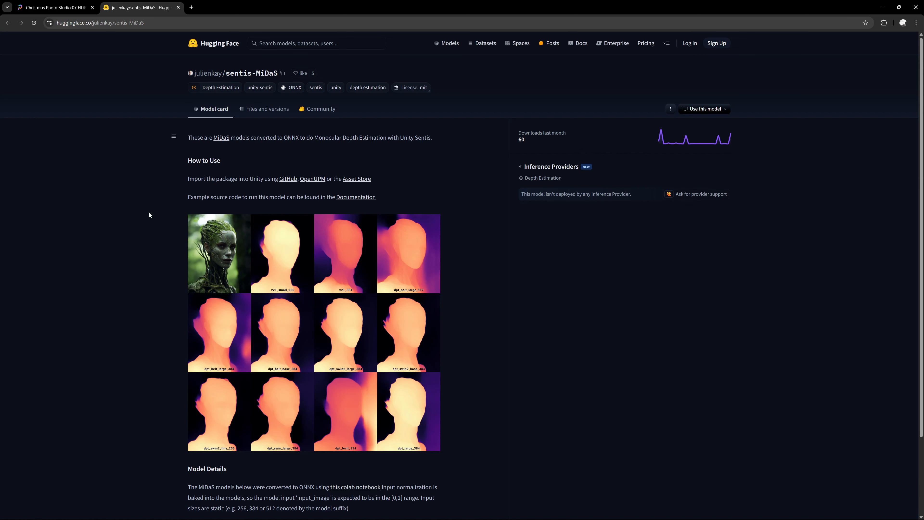
# Browse to the onnx folder of the sentis-MiDaS repository, check the dpt_swin2_large_384.onnx entry, and return to Houdini.
pyautogui.click(264, 112)
pyautogui.click(215, 173)
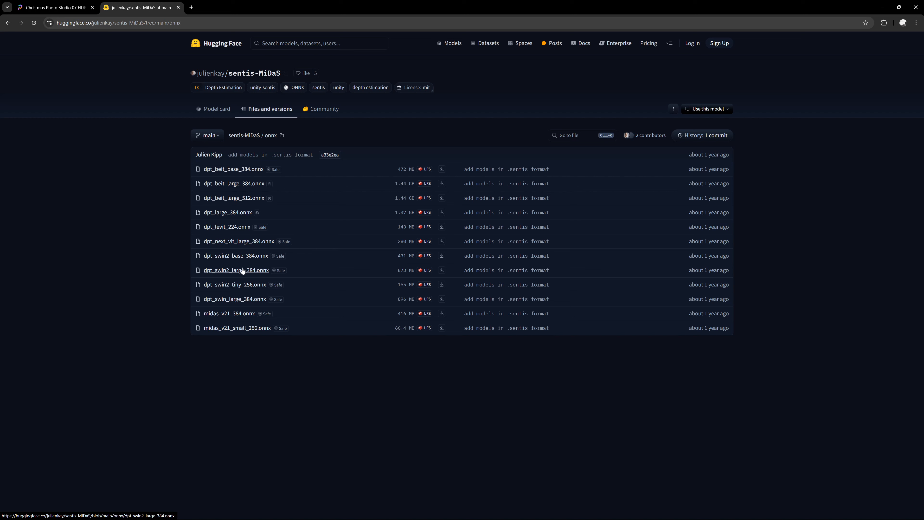
pyautogui.moveTo(397, 271); pyautogui.dragTo(417, 274)
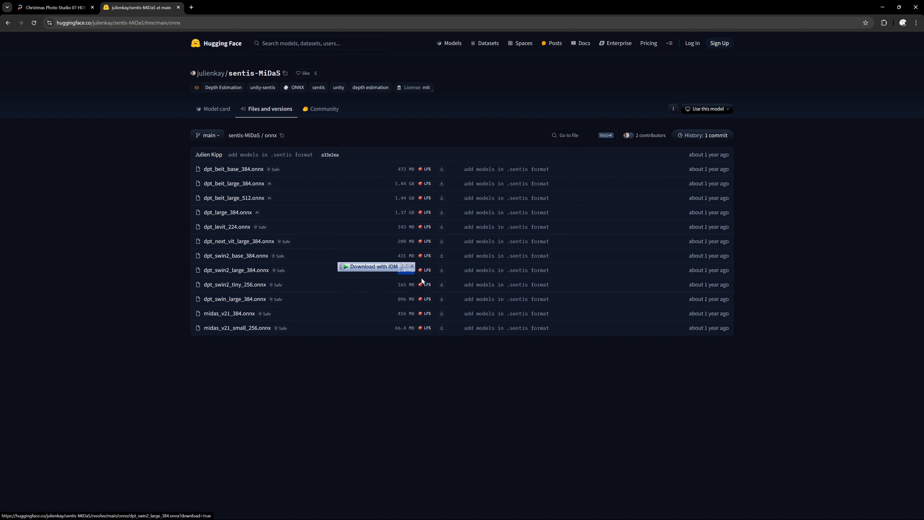
pyautogui.click(395, 357)
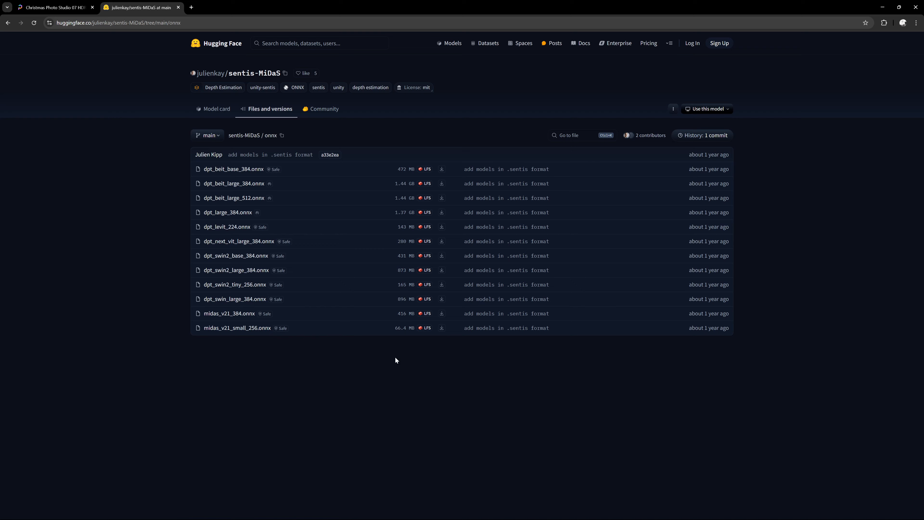
pyautogui.click(881, 7)
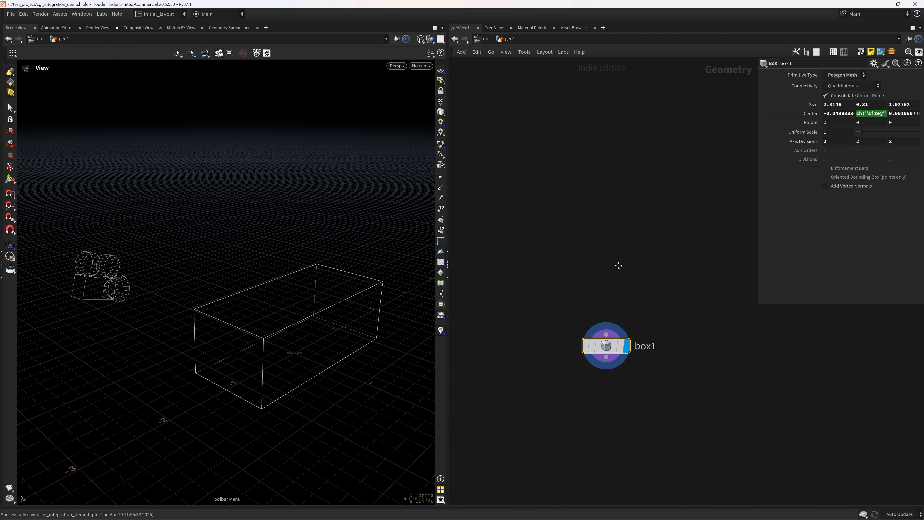
# Add a COP Network node above box1 in geo1 and go inside it.
pyautogui.scroll(-3, 600, 221)
pyautogui.moveTo(629, 246); pyautogui.dragTo(598, 246, button='middle')
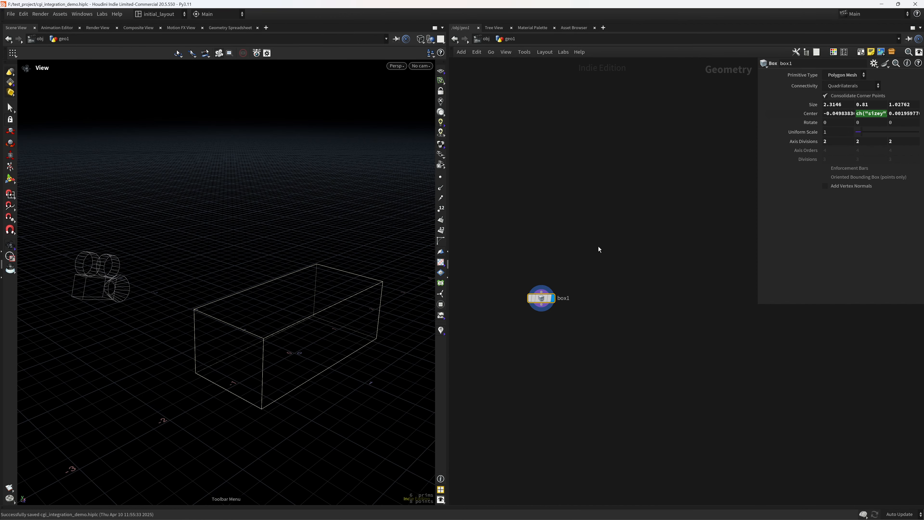
pyautogui.press('Tab')
pyautogui.write('cop')
pyautogui.press('Return')
pyautogui.click(612, 259)
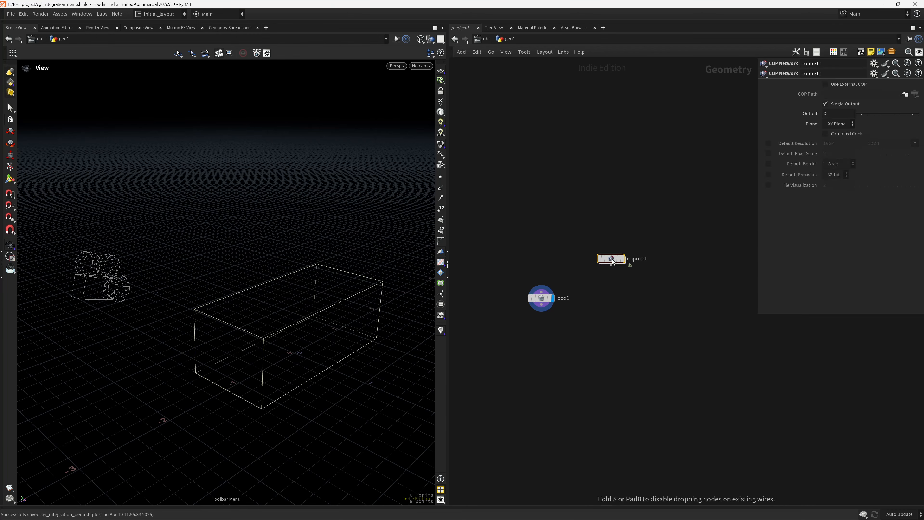
pyautogui.doubleClick(612, 259)
# Add a File node in the COP network and load the image F:/ML/14.jpg into it.
pyautogui.press('Tab')
pyautogui.write('fi')
pyautogui.press('Return')
pyautogui.click(612, 259)
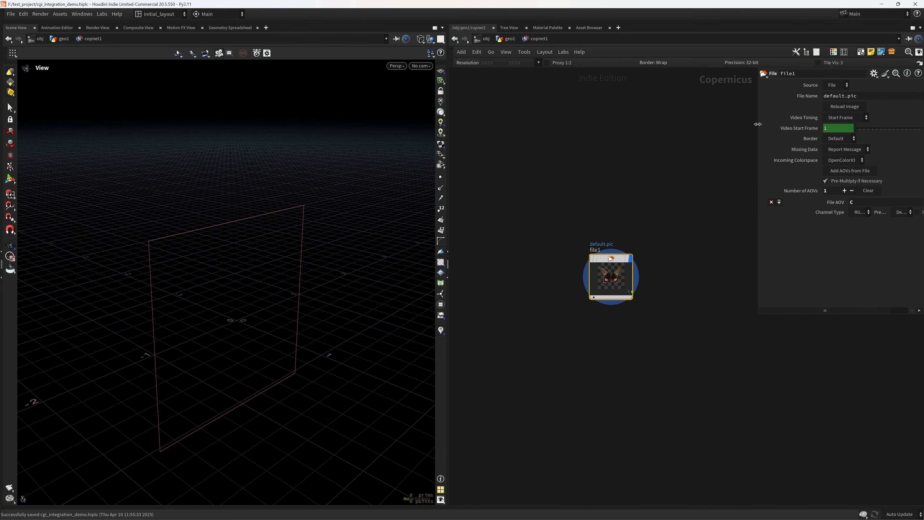
pyautogui.click(905, 96)
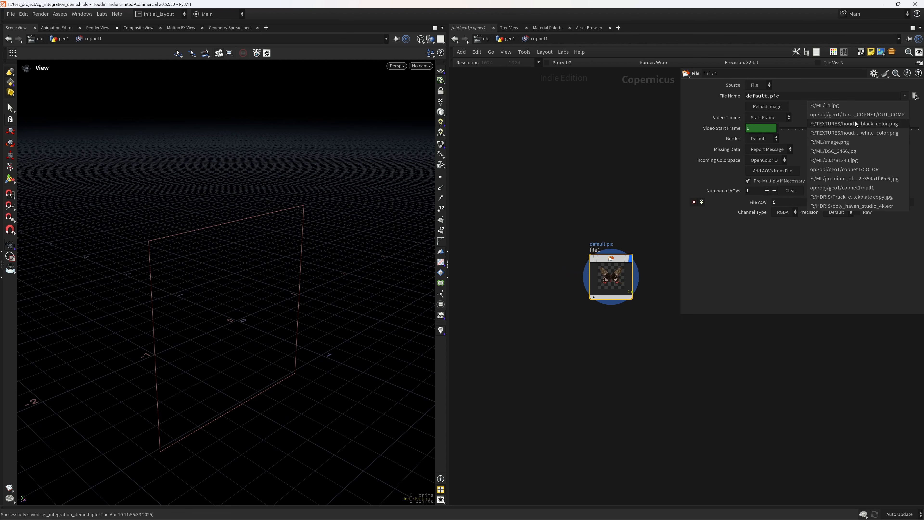
pyautogui.click(837, 106)
# Switch the viewport to shaded display, view the loaded image from the front and save the scene.
pyautogui.press('f')
pyautogui.press('w')
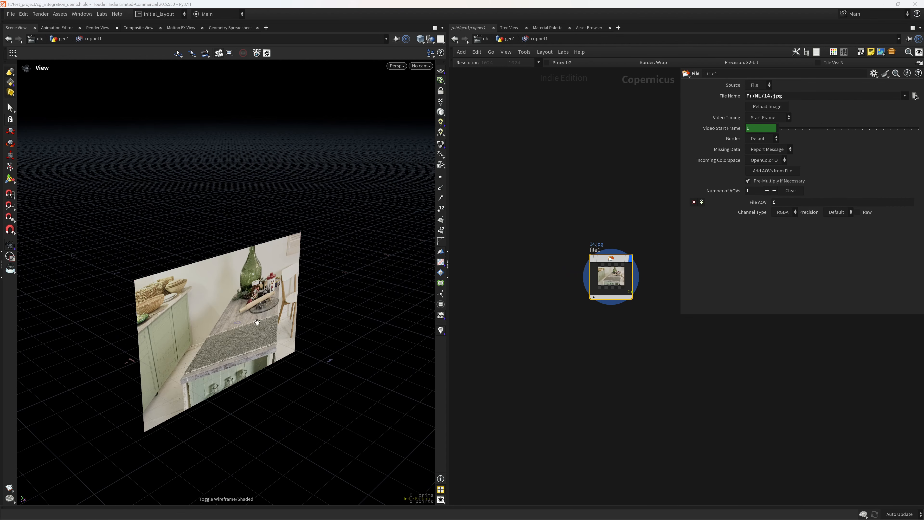
pyautogui.moveTo(257, 322); pyautogui.dragTo(171, 310)
pyautogui.hotkey('ctrl', 's')
pyautogui.moveTo(324, 335)
pyautogui.mouseDown()
pyautogui.moveTo(346, 346)
pyautogui.moveTo(332, 324)
pyautogui.mouseUp()
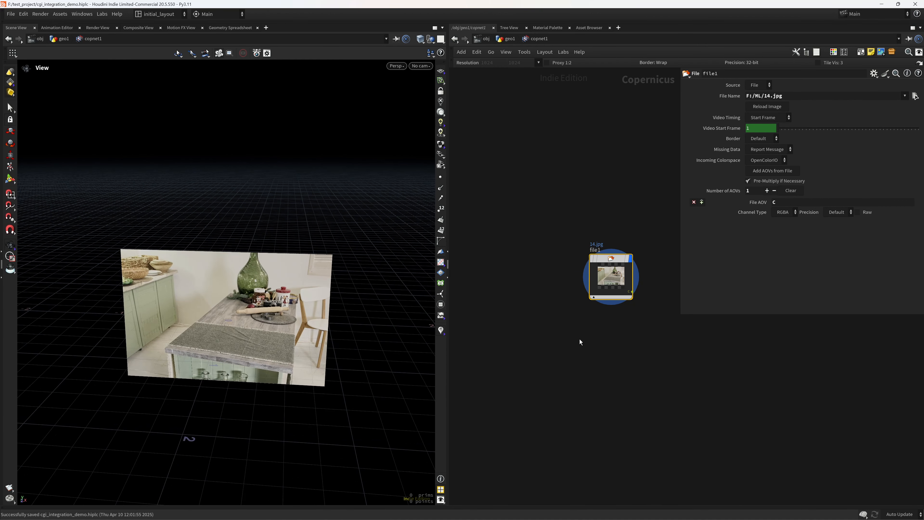
# Set the File node's channel type to RGB and connect it to a new ONNX Inference node.
pyautogui.moveTo(611, 275); pyautogui.dragTo(482, 264)
pyautogui.press('Tab')
pyautogui.write('onnx')
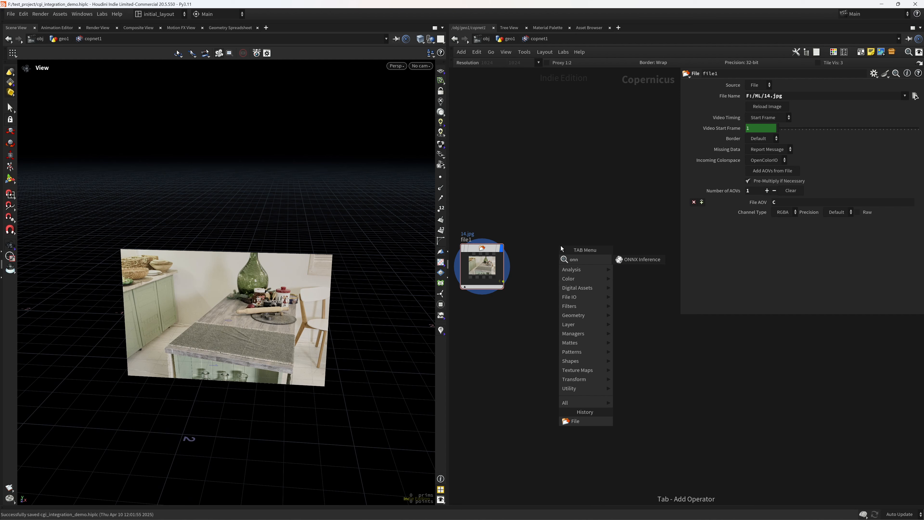
pyautogui.press('Return')
pyautogui.click(509, 277)
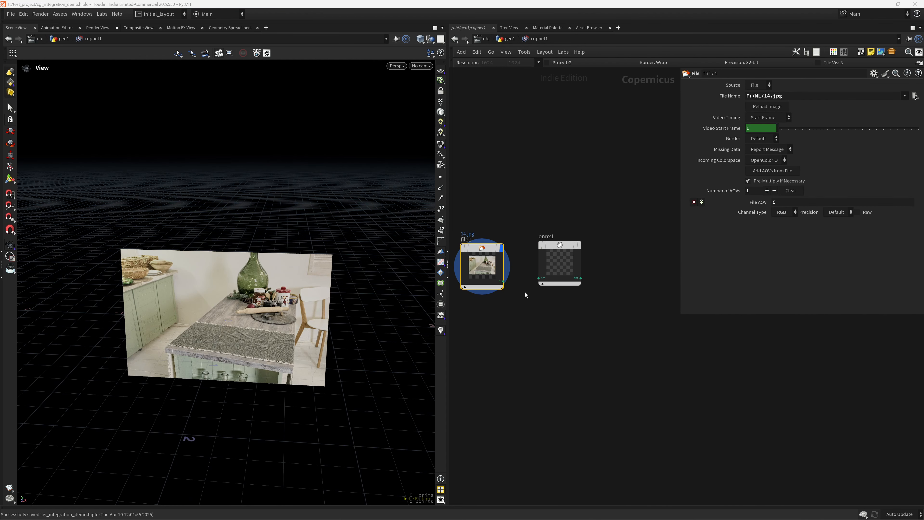
pyautogui.moveTo(502, 281); pyautogui.dragTo(528, 280)
pyautogui.moveTo(563, 247); pyautogui.dragTo(569, 253)
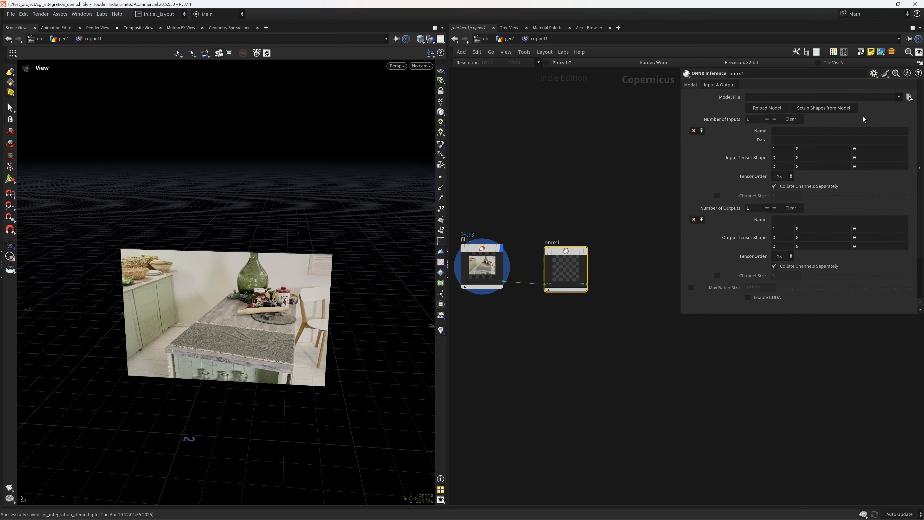
# Load F:/ML/dpt_swin2_large_384.onnx into the ONNX Inference node and set up its shapes from the model.
pyautogui.click(914, 96)
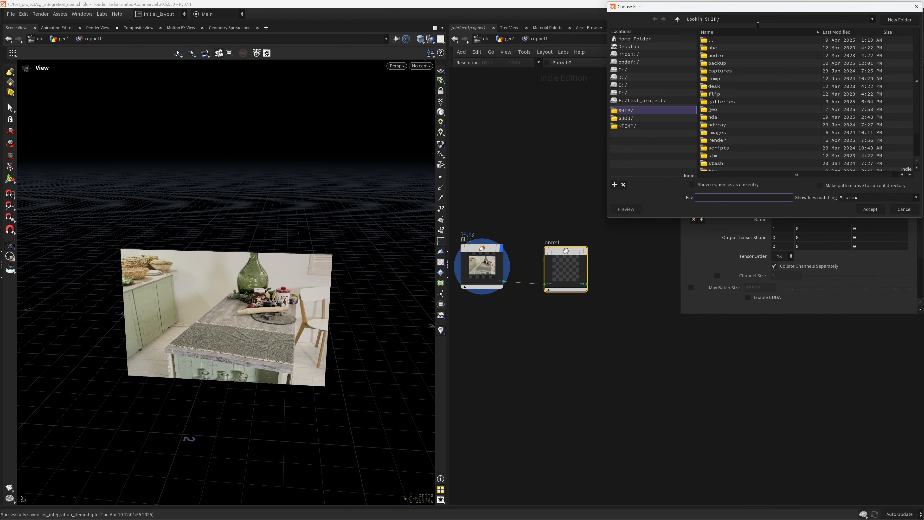
pyautogui.moveTo(775, 11); pyautogui.dragTo(460, 130)
pyautogui.click(602, 124)
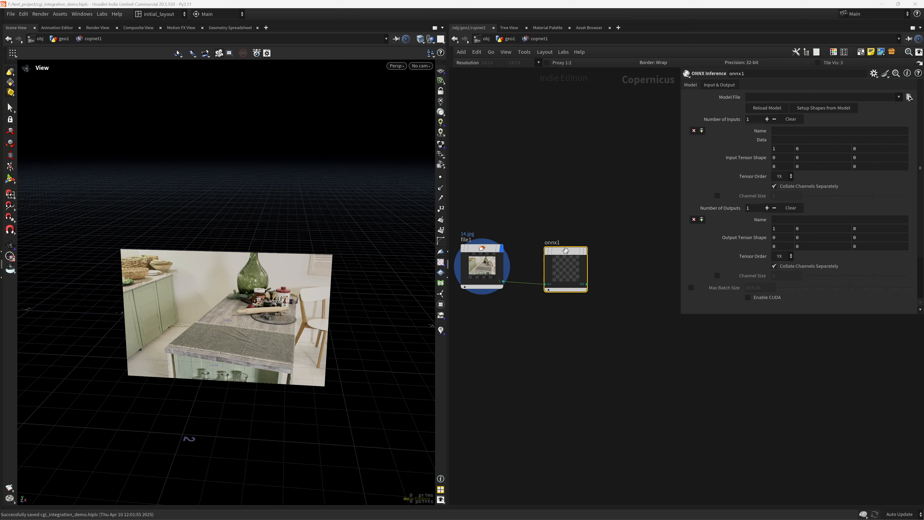
pyautogui.click(909, 97)
pyautogui.moveTo(155, 45); pyautogui.dragTo(586, 128)
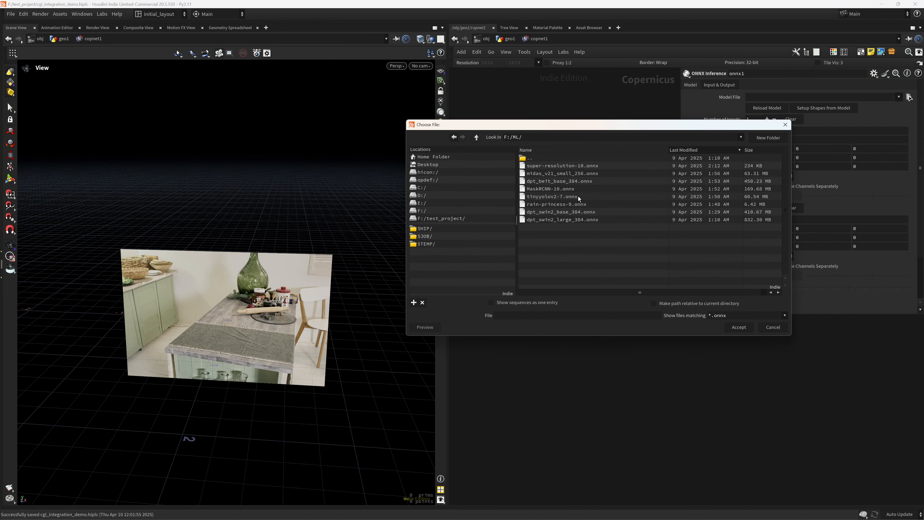
pyautogui.click(575, 211)
pyautogui.click(579, 220)
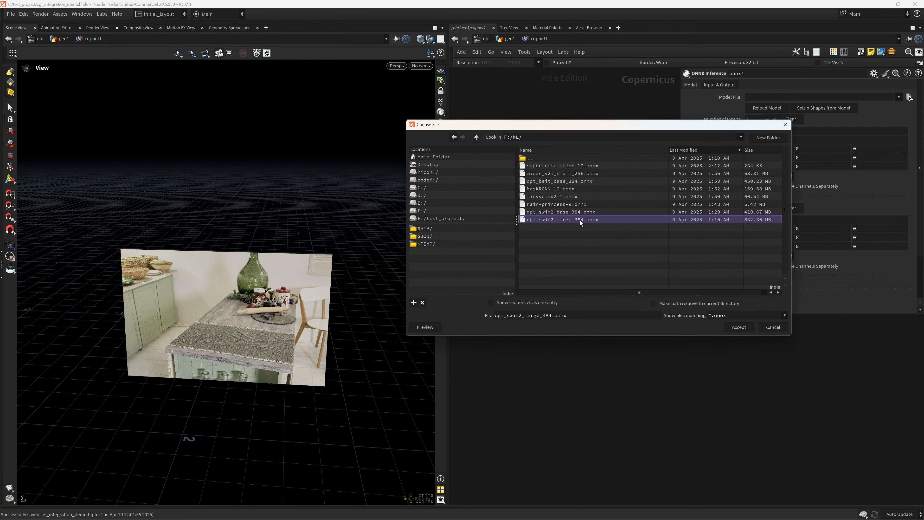
pyautogui.doubleClick(592, 220)
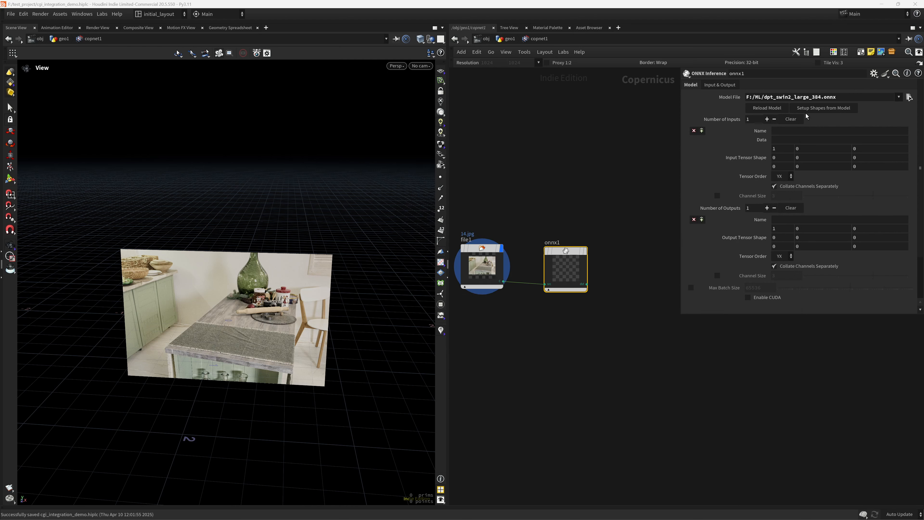
pyautogui.click(826, 109)
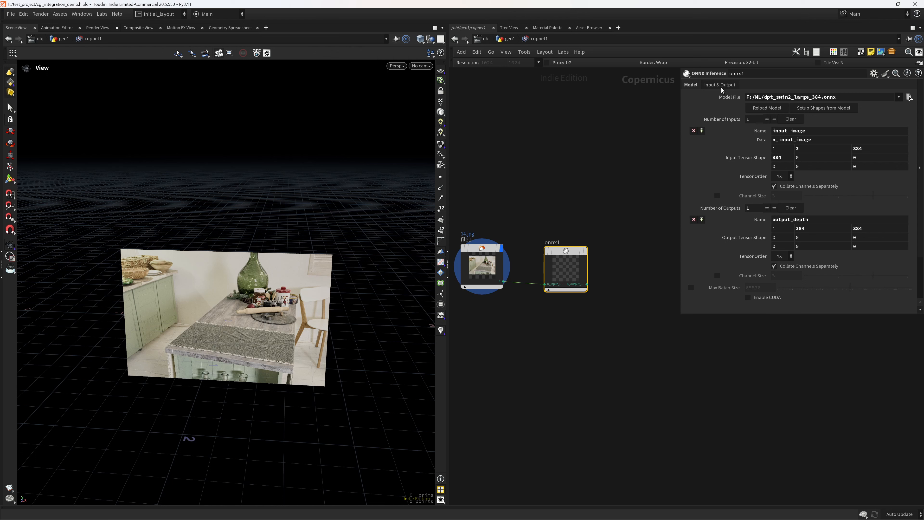
# Display the ONNX Inference node's result and check the node information of it and the File node.
pyautogui.click(584, 251)
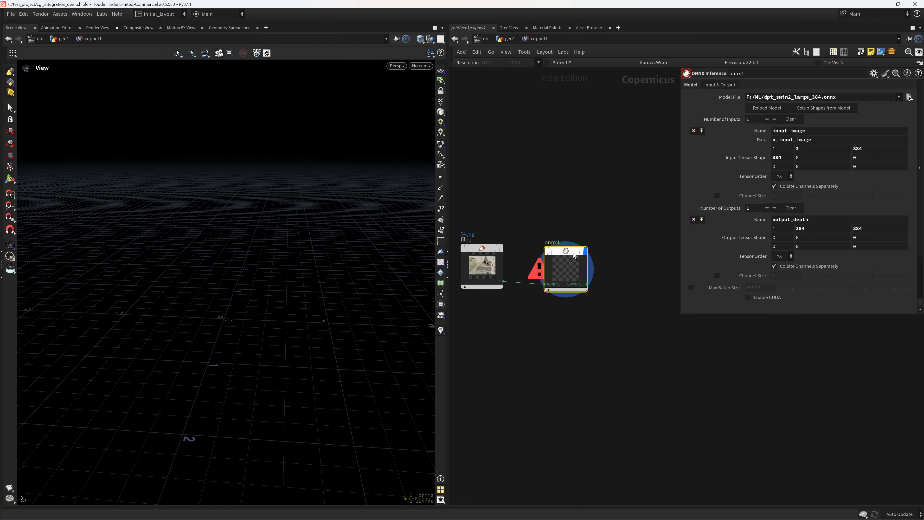
pyautogui.middleClick(569, 251)
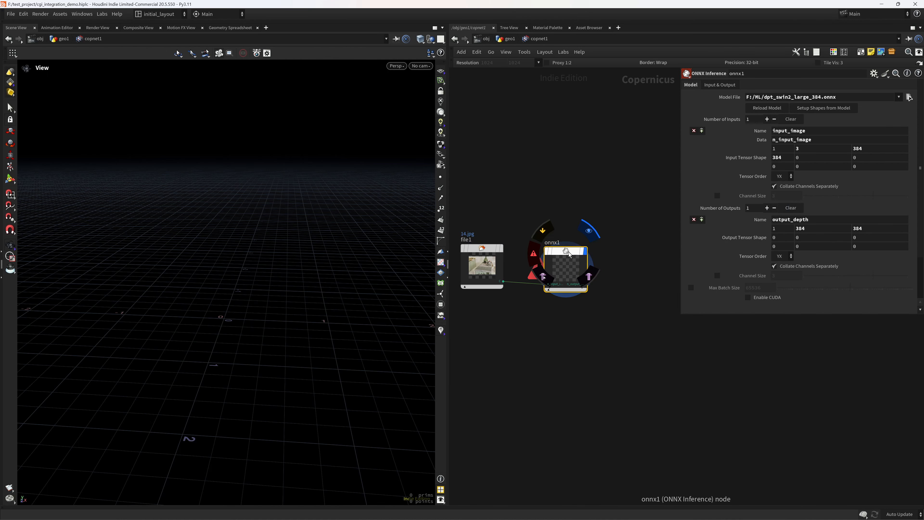
pyautogui.middleClick(482, 252)
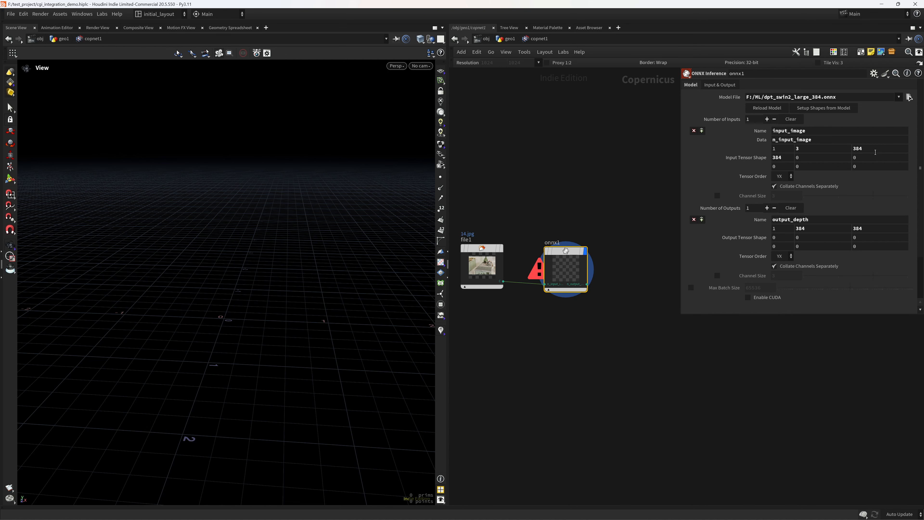
pyautogui.moveTo(563, 253); pyautogui.dragTo(566, 250)
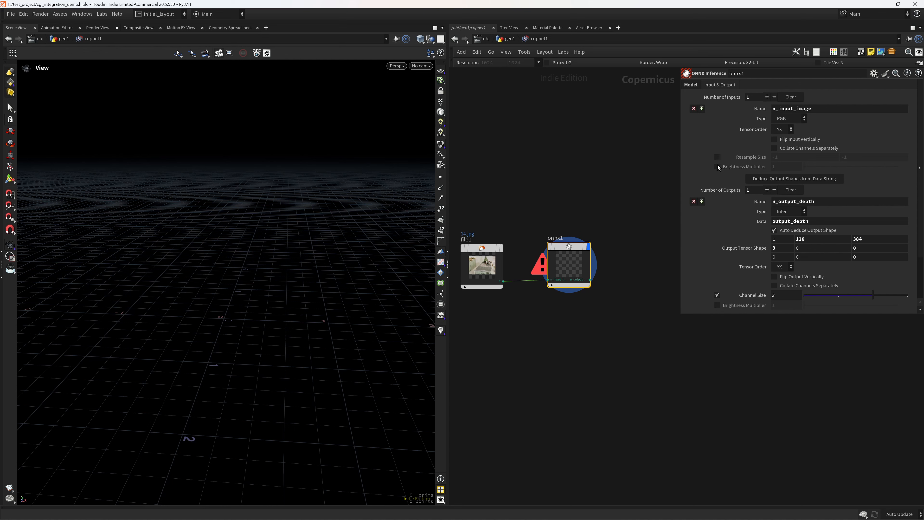
# Enable Resample Size at 384 by 384 for the ONNX node's input image, check its output information, and save the scene.
pyautogui.click(717, 158)
pyautogui.write('384')
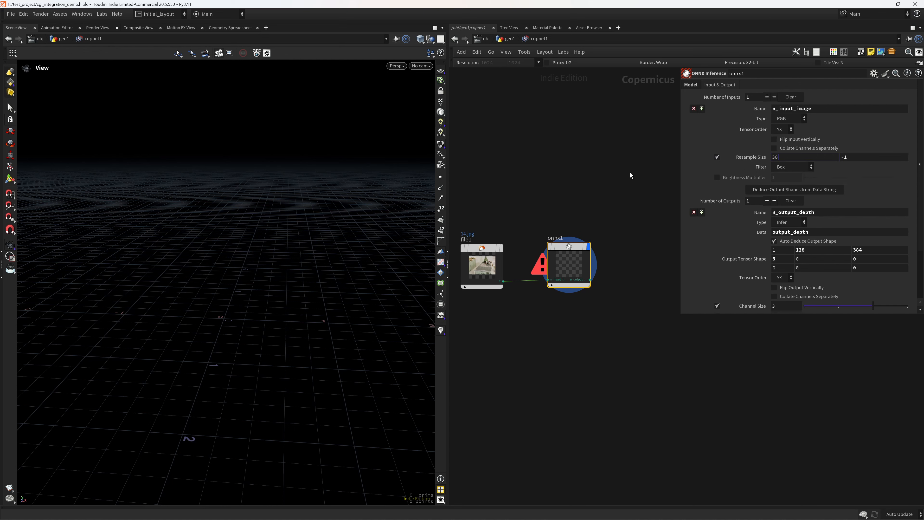
pyautogui.press('Tab')
pyautogui.write('384')
pyautogui.press('Tab')
pyautogui.moveTo(270, 316); pyautogui.dragTo(352, 314)
pyautogui.middleClick(575, 253)
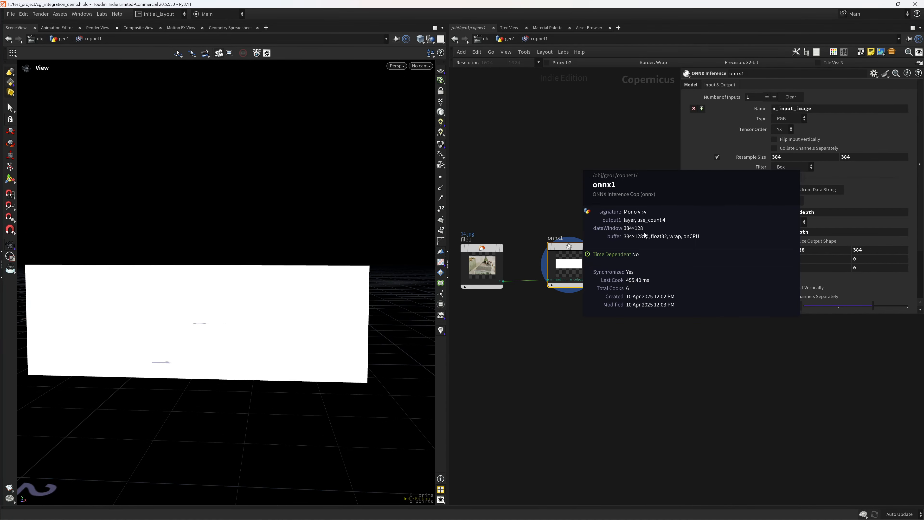
pyautogui.scroll(-2, 632, 255)
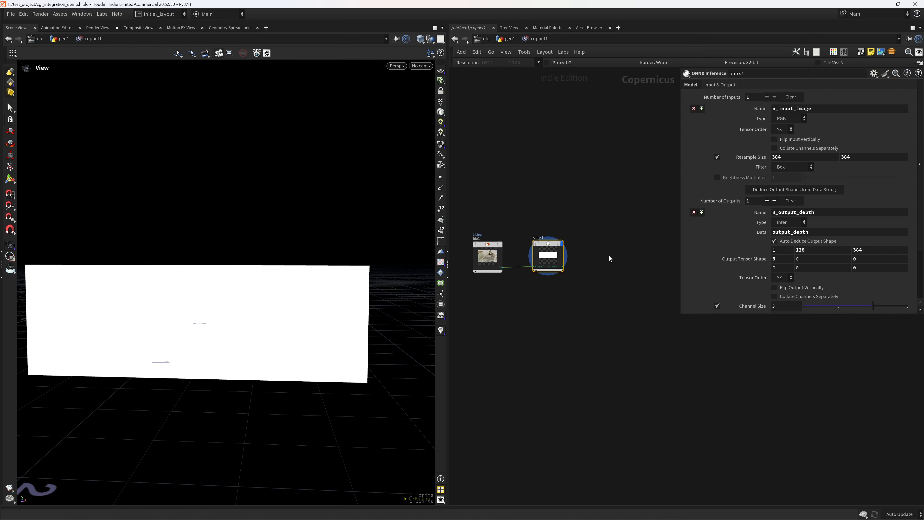
pyautogui.hotkey('ctrl', 's')
# Add an Equalize node after the ONNX Inference node, connect the depth output to its source, and display the result.
pyautogui.scroll(2, 598, 248)
pyautogui.press('Tab')
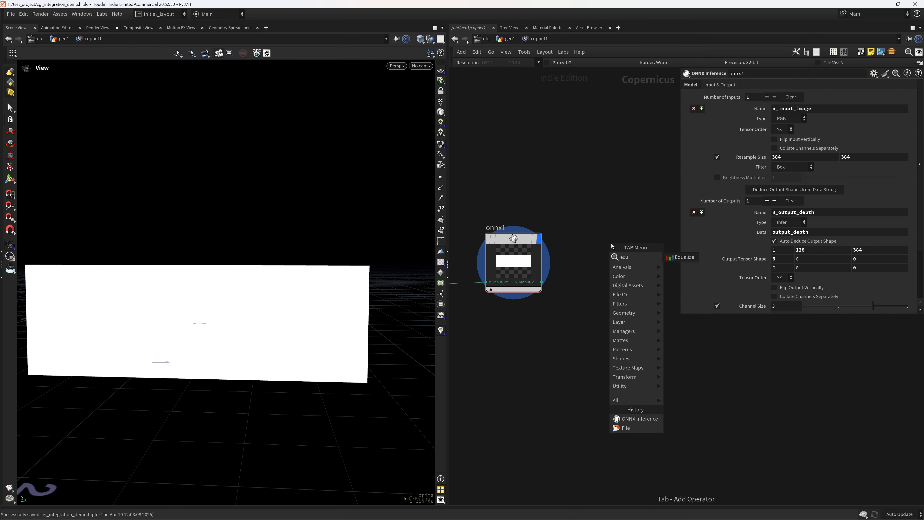
pyautogui.press('Return')
pyautogui.click(612, 243)
pyautogui.moveTo(542, 283); pyautogui.dragTo(582, 286)
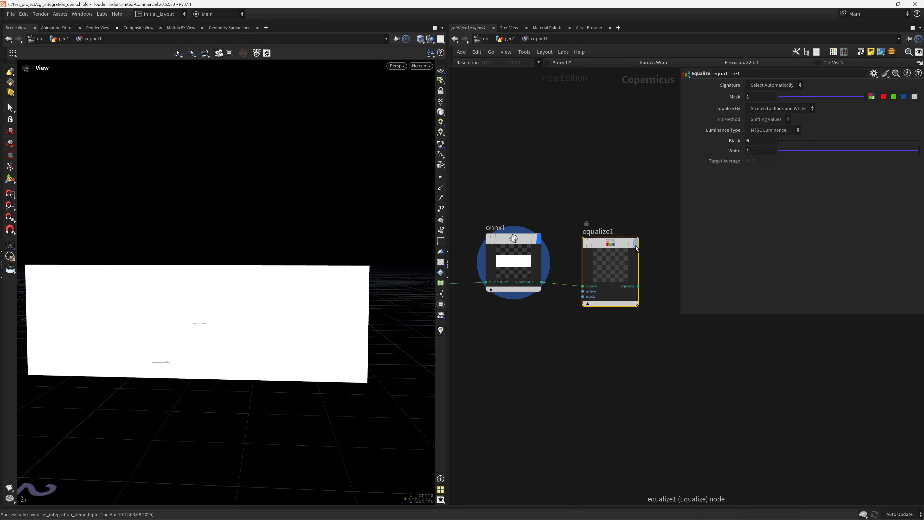
pyautogui.click(635, 242)
pyautogui.scroll(-4, 323, 324)
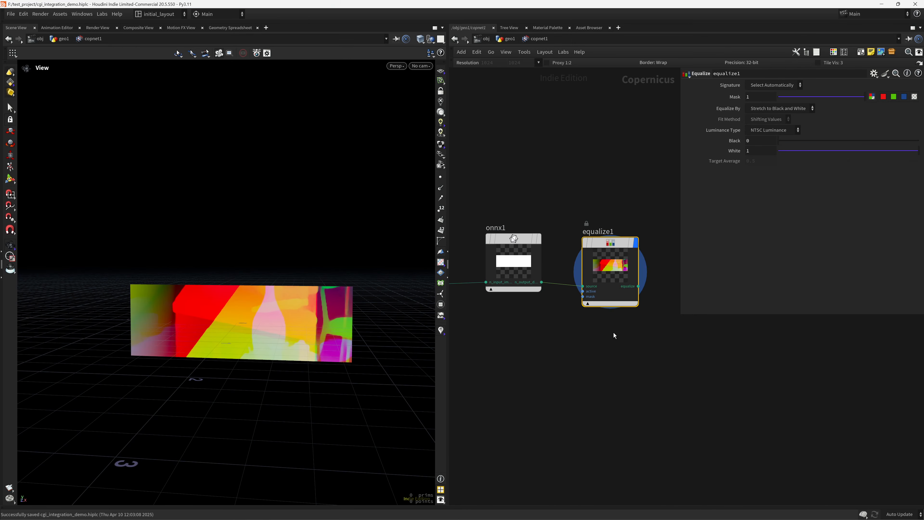
pyautogui.moveTo(615, 335); pyautogui.dragTo(590, 363, button='middle')
pyautogui.scroll(2, 551, 345)
pyautogui.moveTo(310, 338); pyautogui.dragTo(299, 317)
pyautogui.scroll(-2, 293, 315)
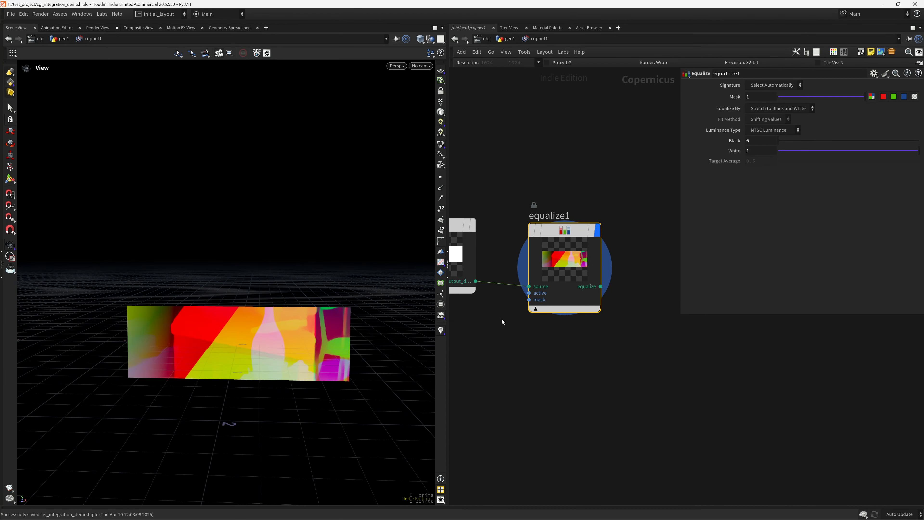
# Check the ONNX Inference node's Output Tensor Shape values in its input and output settings.
pyautogui.moveTo(502, 318); pyautogui.dragTo(626, 317, button='middle')
pyautogui.moveTo(542, 240)
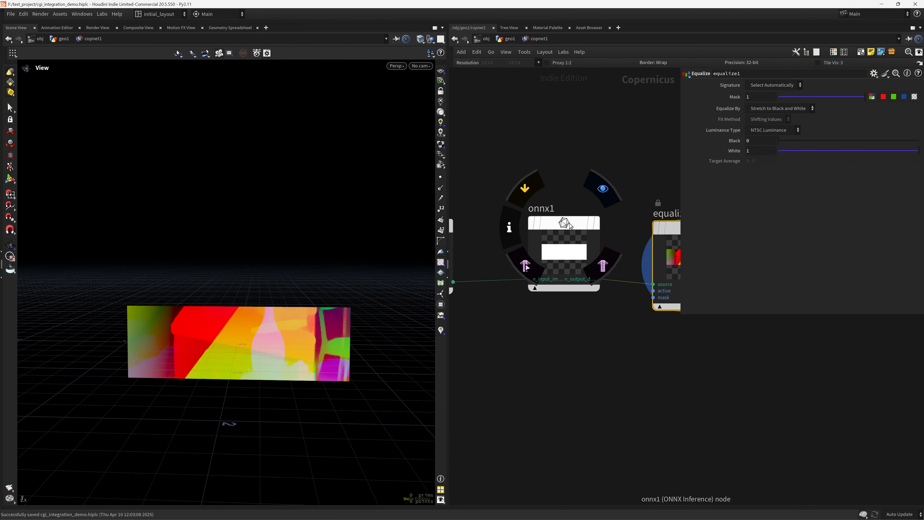
pyautogui.click(571, 224)
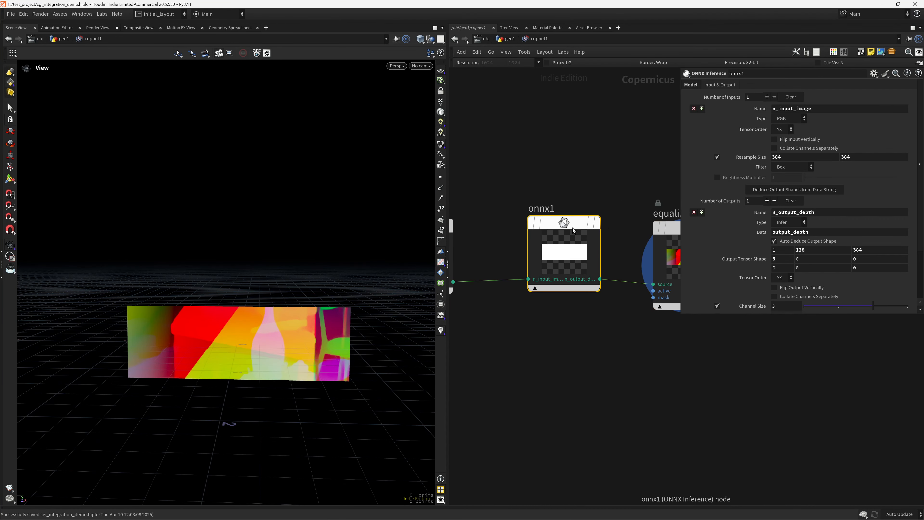
pyautogui.click(691, 84)
pyautogui.click(722, 86)
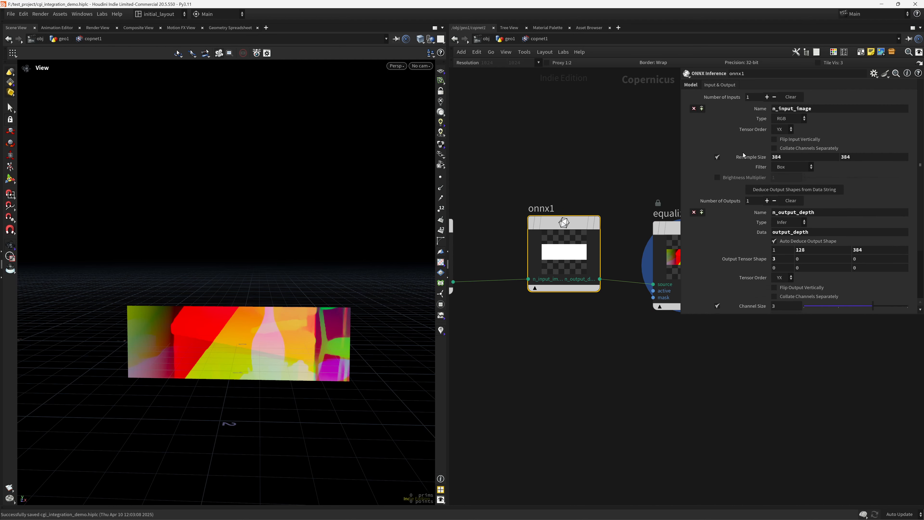
pyautogui.doubleClick(817, 249)
pyautogui.click(815, 252)
pyautogui.moveTo(651, 271)
# Add a Channel Split node after the Equalize node, connect the equalized result to its input, and display it.
pyautogui.moveTo(600, 331); pyautogui.dragTo(458, 362, button='middle')
pyautogui.moveTo(546, 259); pyautogui.dragTo(597, 253)
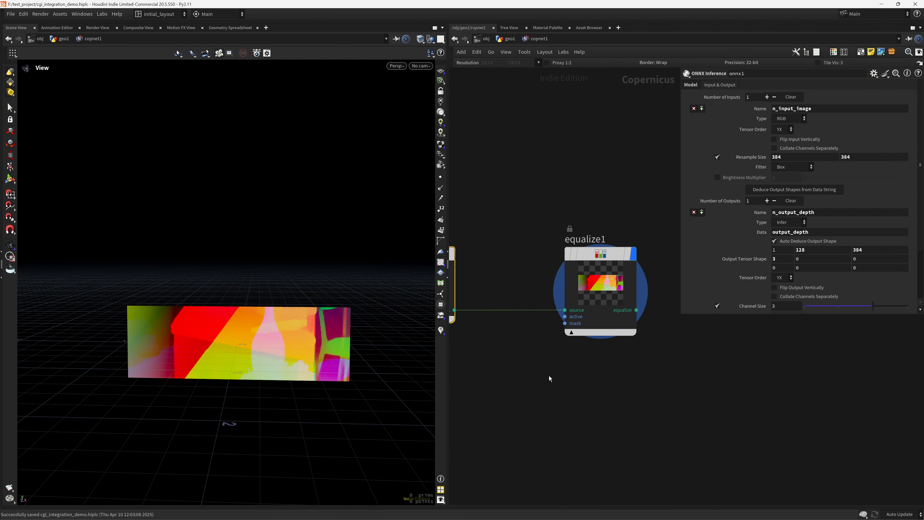
pyautogui.scroll(-3, 549, 378)
pyautogui.moveTo(591, 305)
pyautogui.moveTo(578, 301); pyautogui.dragTo(554, 296)
pyautogui.moveTo(624, 314); pyautogui.dragTo(583, 316, button='middle')
pyautogui.scroll(2, 583, 316)
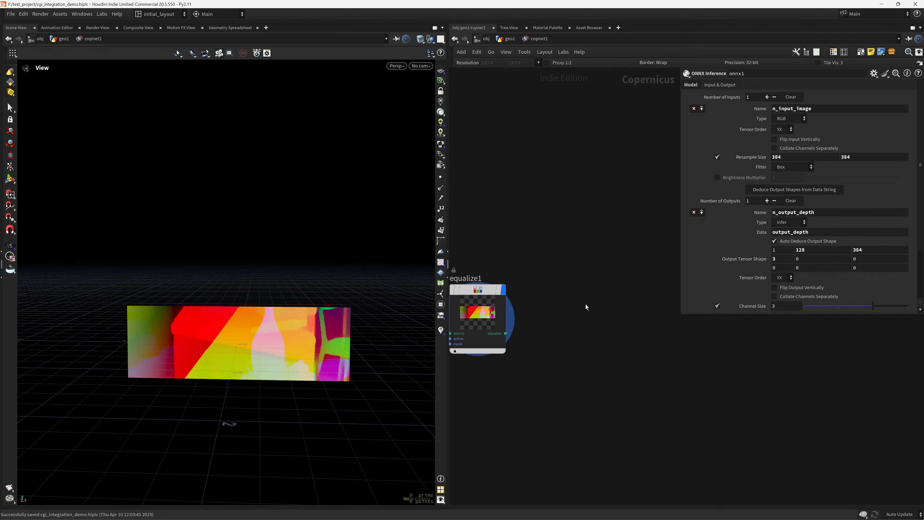
pyautogui.press('Tab')
pyautogui.write('chan')
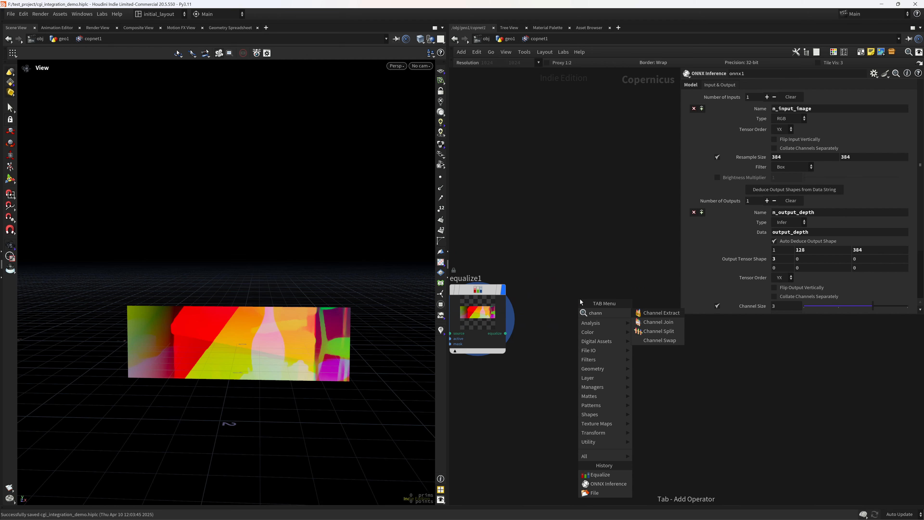
pyautogui.press('Down')
pyautogui.press('Down')
pyautogui.press('Return')
pyautogui.click(580, 301)
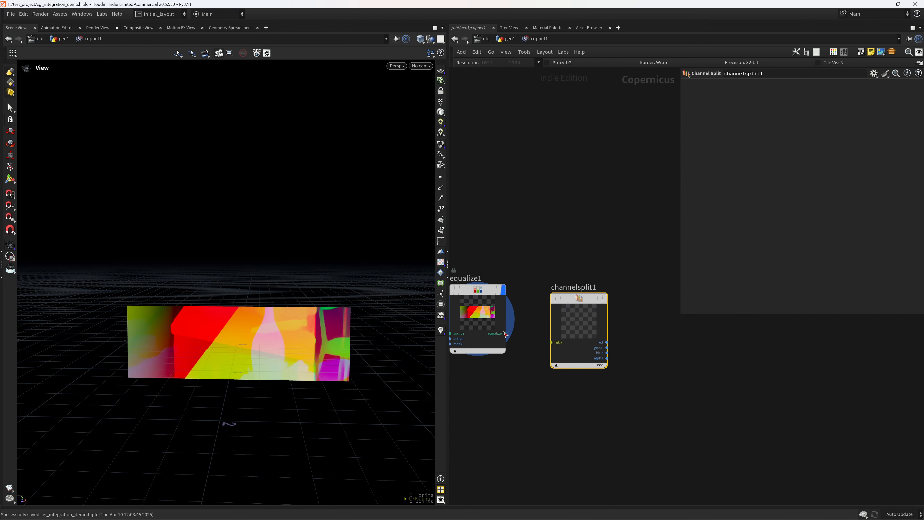
pyautogui.moveTo(505, 333); pyautogui.dragTo(582, 308)
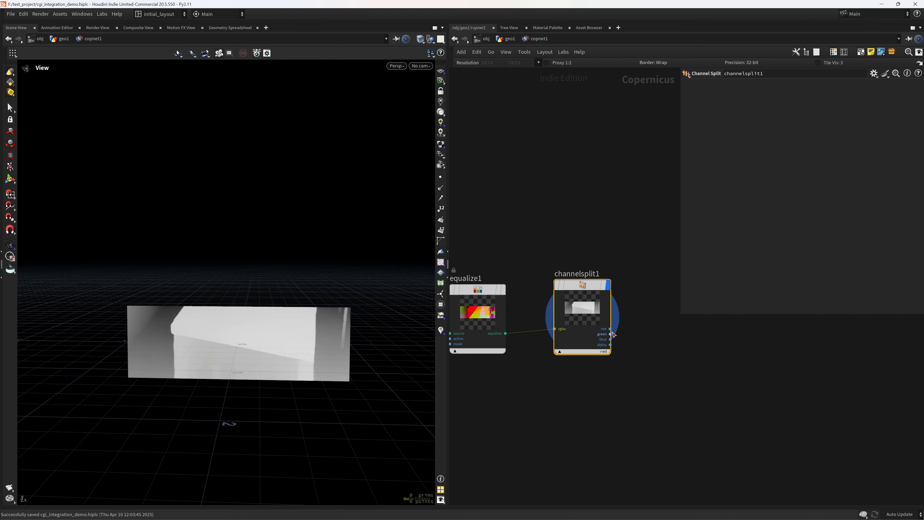
# View the Channel Split node's green output and its blue output in the viewport.
pyautogui.scroll(3, 256, 357)
pyautogui.moveTo(256, 357); pyautogui.dragTo(287, 344)
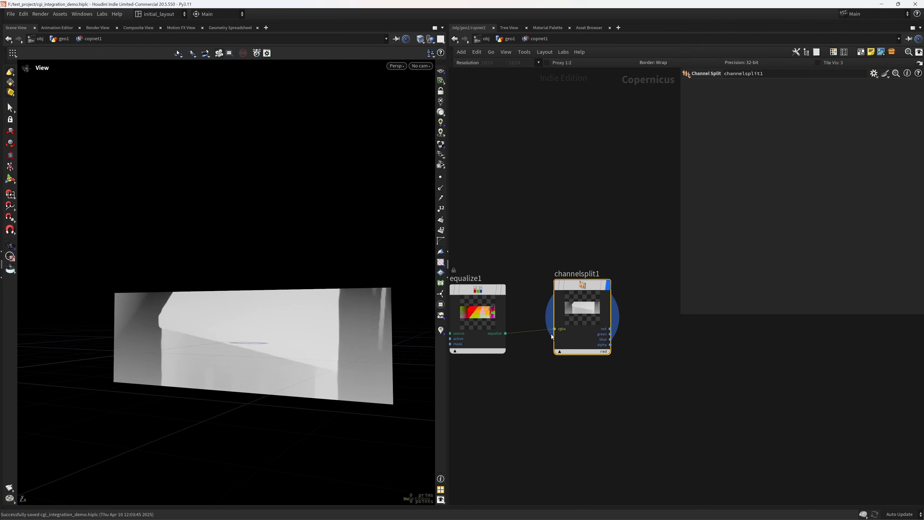
pyautogui.click(606, 354)
pyautogui.click(614, 371)
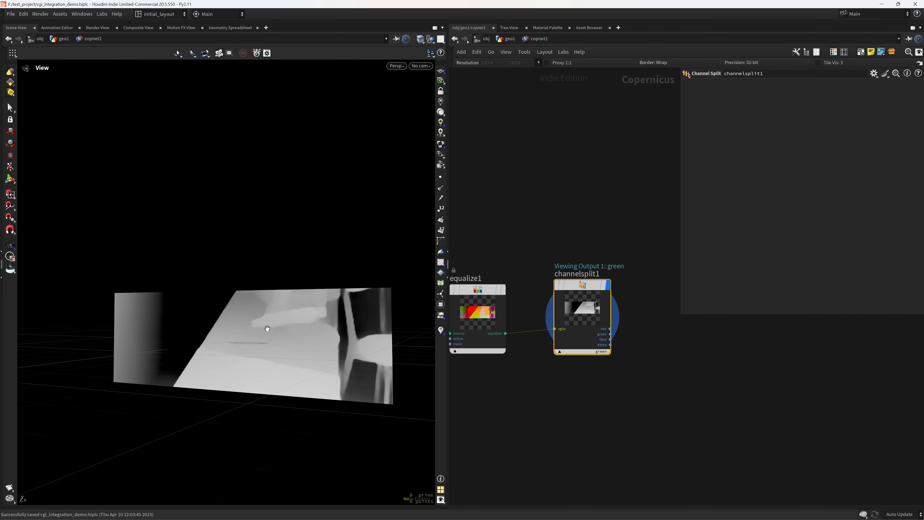
pyautogui.click(606, 352)
pyautogui.click(615, 379)
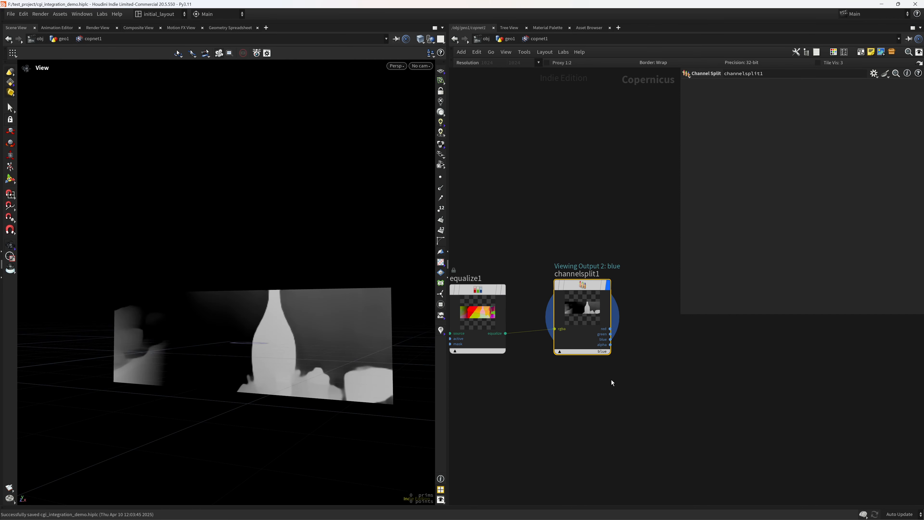
pyautogui.moveTo(236, 361); pyautogui.dragTo(322, 364)
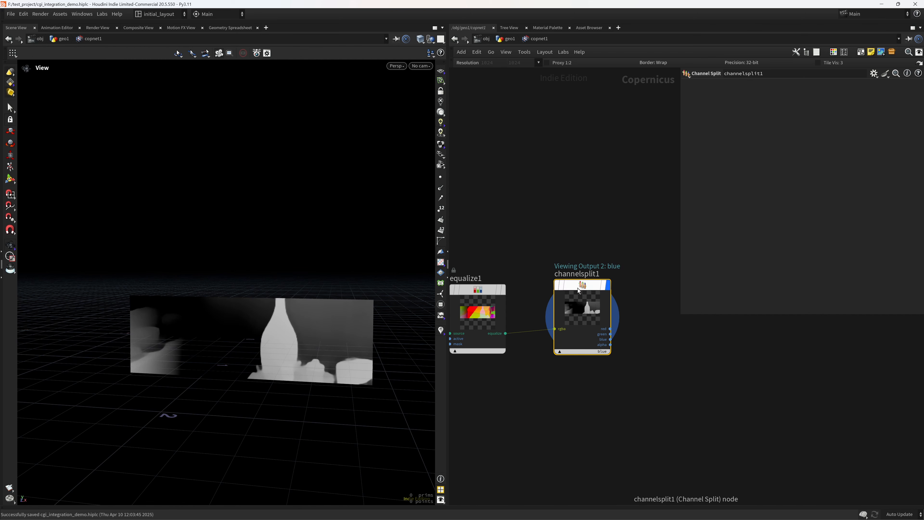
# Detach the Channel Split node to view the Equalize result for comparison, and reconnect and display it again.
pyautogui.moveTo(577, 287); pyautogui.dragTo(644, 424)
pyautogui.click(502, 289)
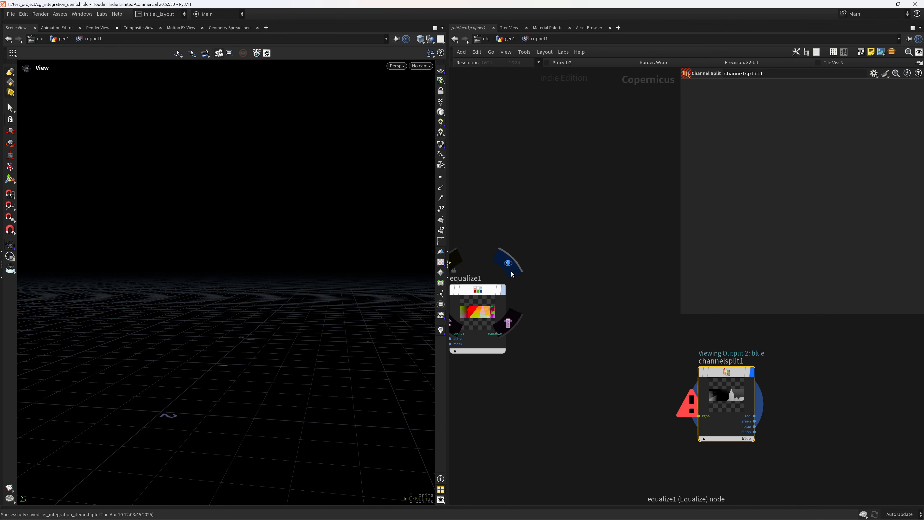
pyautogui.moveTo(722, 372); pyautogui.dragTo(566, 273)
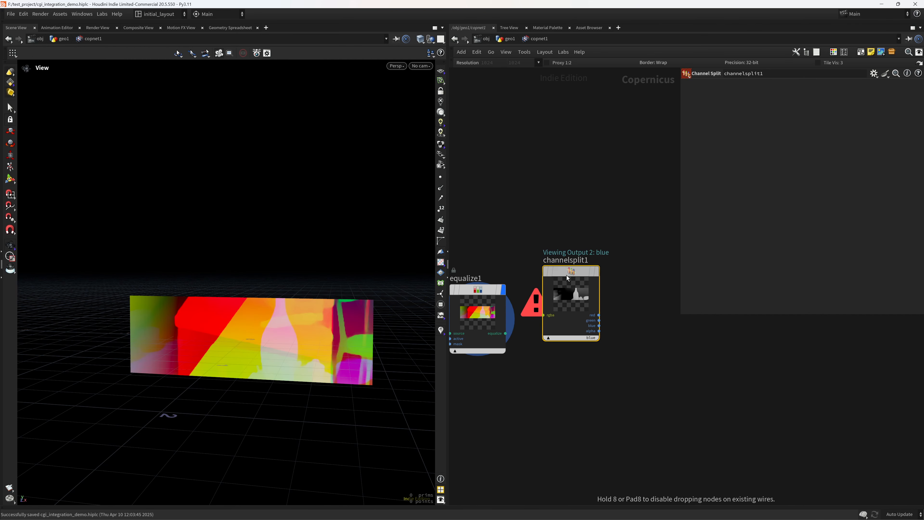
pyautogui.click(596, 270)
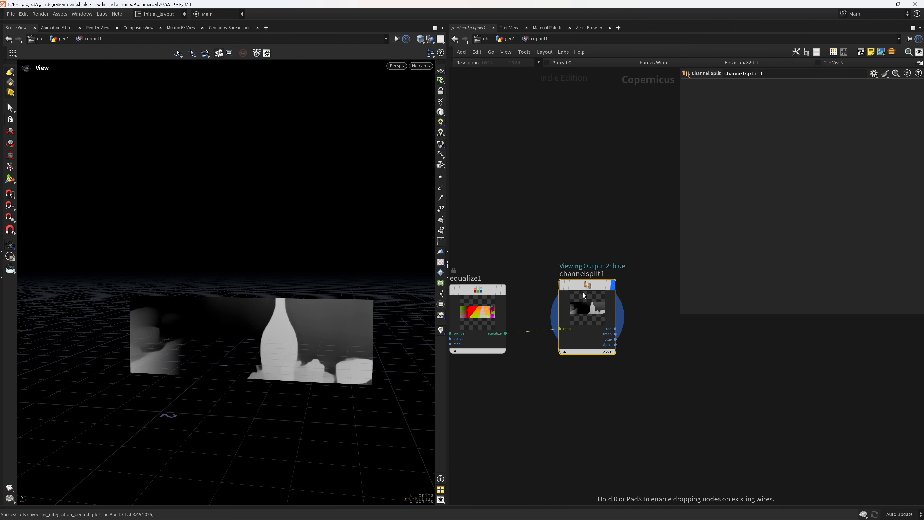
# Add a Contact Sheet node beside the Channel Split node.
pyautogui.moveTo(677, 280); pyautogui.dragTo(602, 293, button='middle')
pyautogui.press('Tab')
pyautogui.write('con')
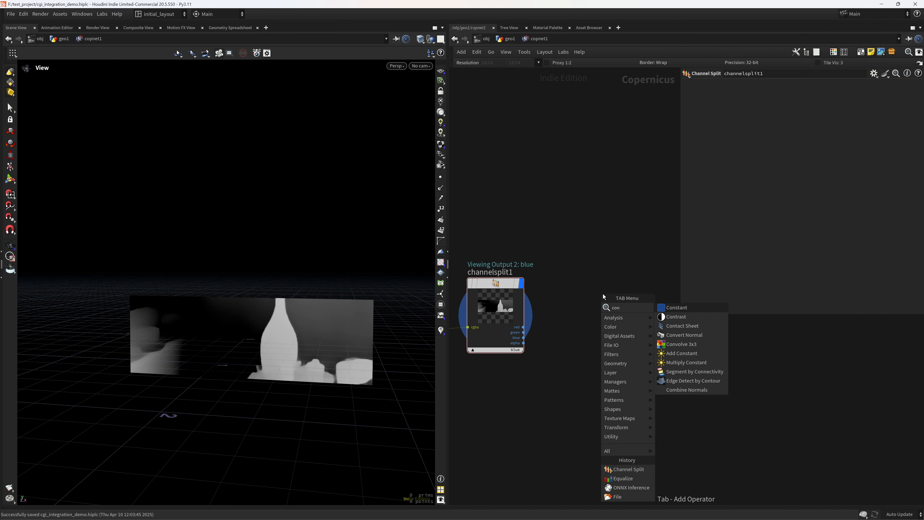
pyautogui.press('Return')
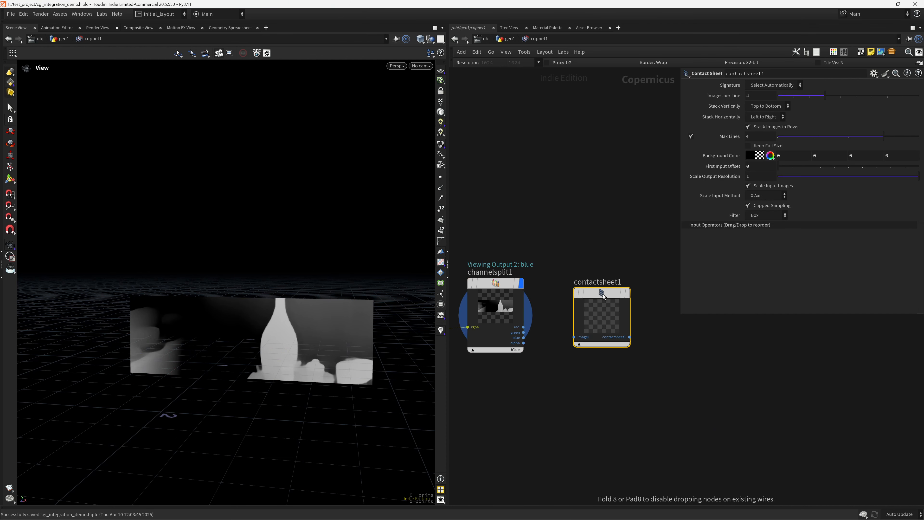
pyautogui.moveTo(597, 296); pyautogui.dragTo(593, 282)
# Connect the Channel Split's red, green and blue outputs in order to the Contact Sheet's image inputs and display the result.
pyautogui.click(523, 326)
pyautogui.click(569, 323)
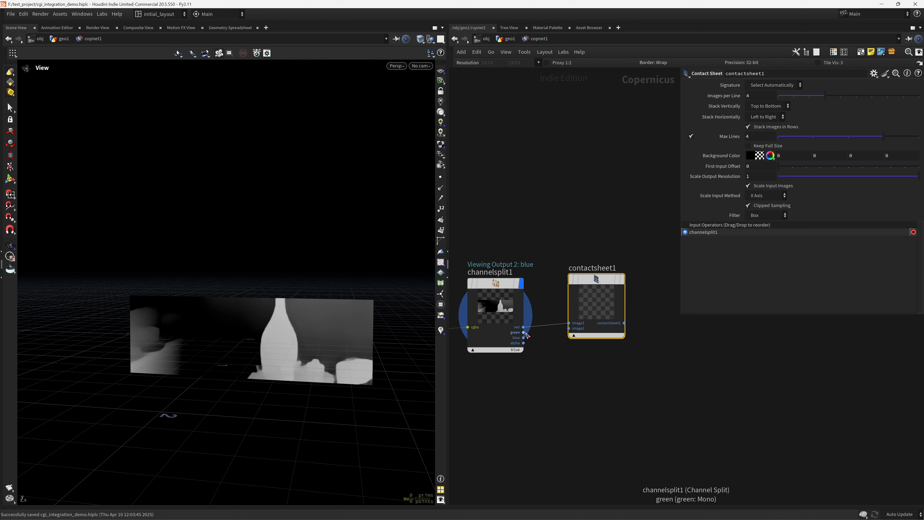
pyautogui.click(524, 332)
pyautogui.click(569, 329)
pyautogui.click(524, 337)
pyautogui.click(568, 333)
pyautogui.click(622, 279)
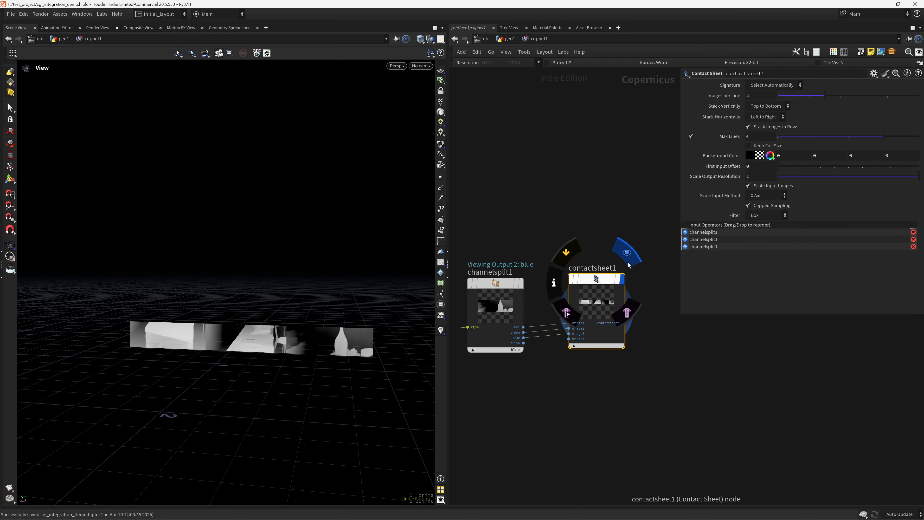
pyautogui.scroll(3, 277, 351)
pyautogui.scroll(2, 276, 351)
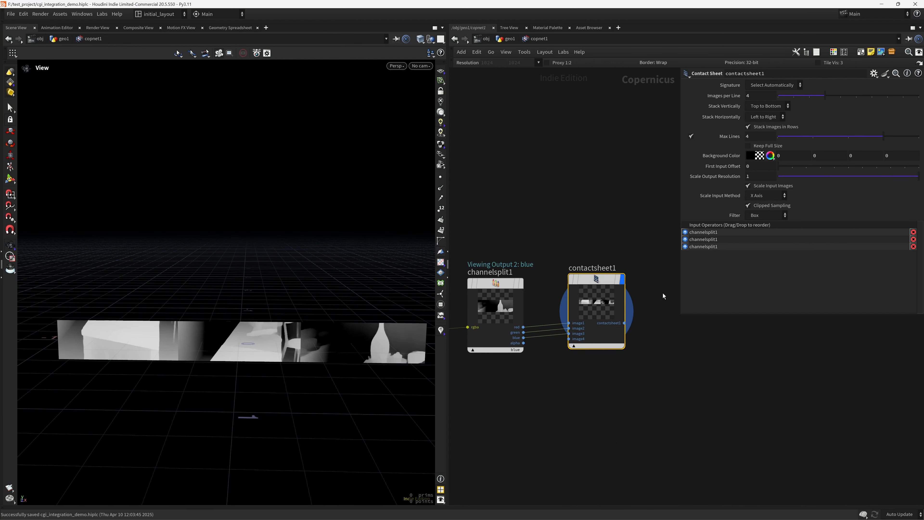
# Set the Contact Sheet to stack vertically Bottom to Top with Stack Images in Rows disabled, and save the scene.
pyautogui.click(774, 106)
pyautogui.click(768, 122)
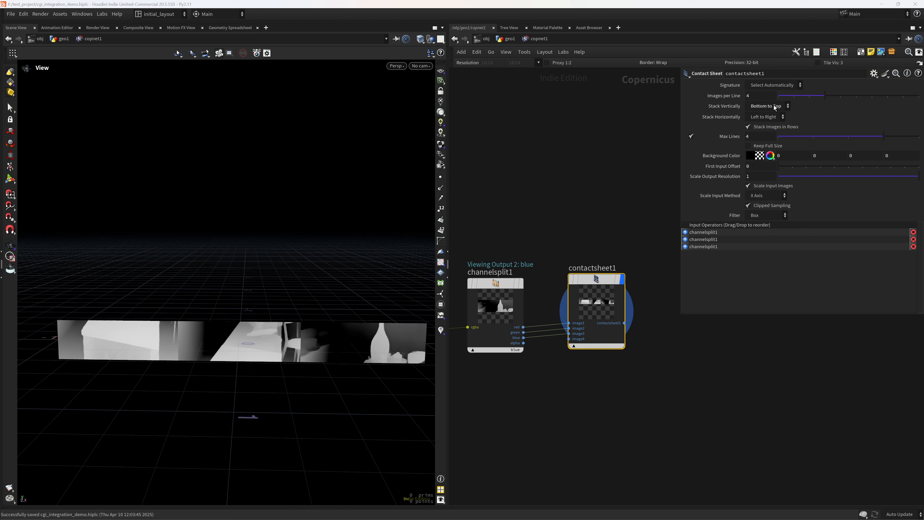
pyautogui.click(777, 126)
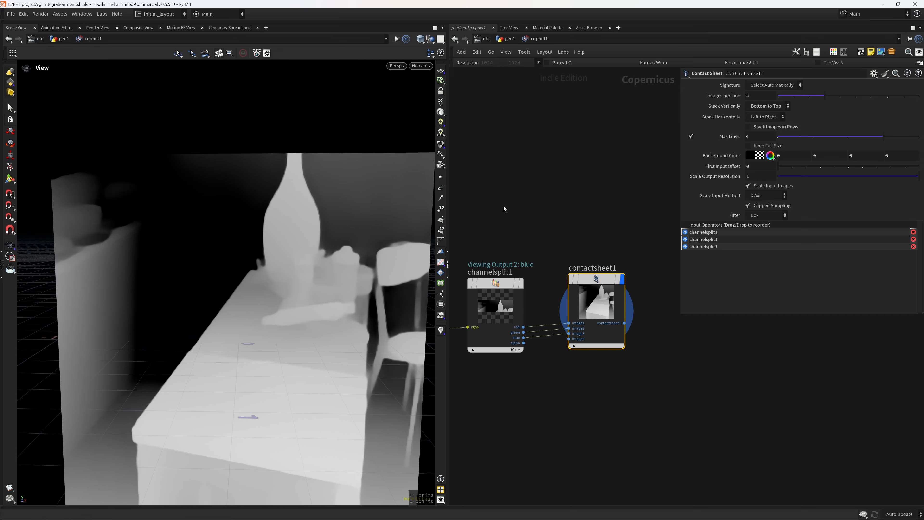
pyautogui.scroll(-5, 286, 341)
pyautogui.moveTo(286, 341); pyautogui.dragTo(320, 319)
pyautogui.scroll(2, 321, 319)
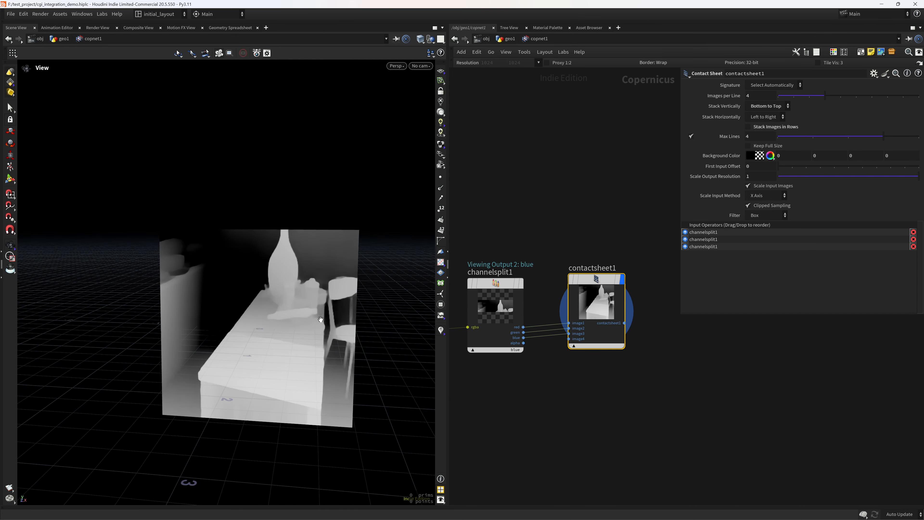
pyautogui.moveTo(590, 280)
pyautogui.click(569, 253)
pyautogui.click(568, 252)
pyautogui.scroll(2, 314, 333)
pyautogui.moveTo(313, 332); pyautogui.dragTo(304, 333, button='middle')
pyautogui.hotkey('ctrl', 's')
# Add a Null node fed by the Contact Sheet and rename it OUT_DEPTH.
pyautogui.scroll(-4, 671, 385)
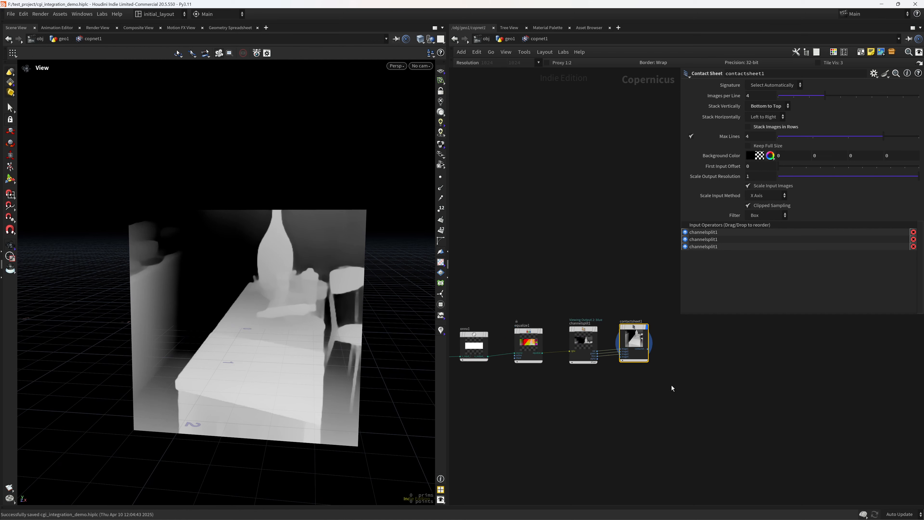
pyautogui.moveTo(672, 385); pyautogui.dragTo(543, 387, button='middle')
pyautogui.click(566, 343)
pyautogui.press('Tab')
pyautogui.press('Return')
pyautogui.click(566, 342)
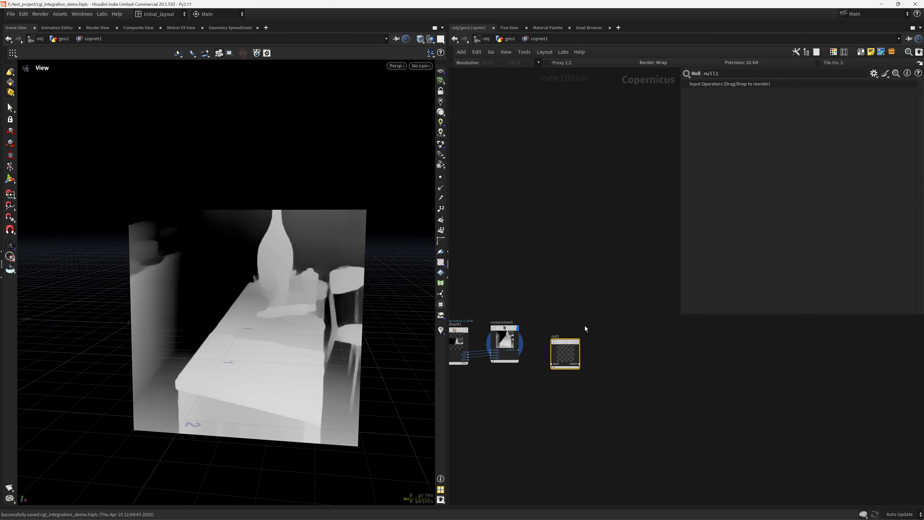
pyautogui.moveTo(519, 350); pyautogui.dragTo(559, 349)
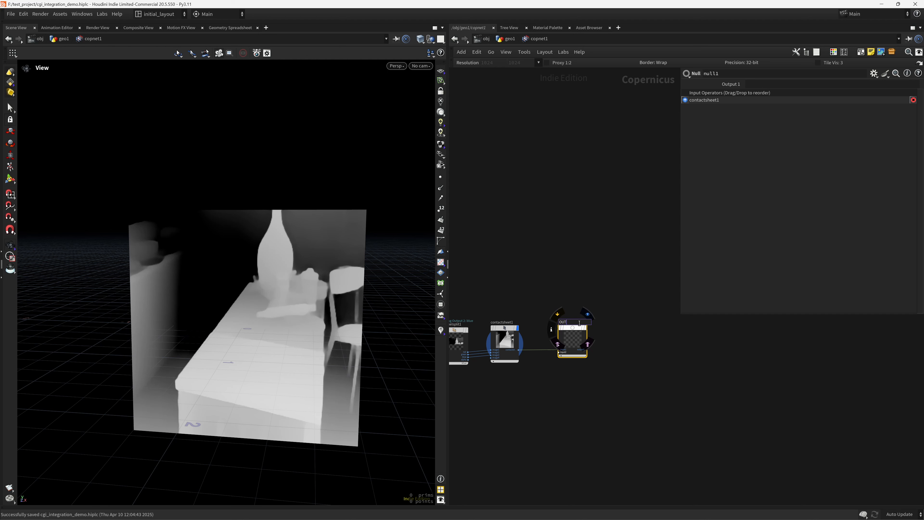
pyautogui.press('Return')
pyautogui.press('h')
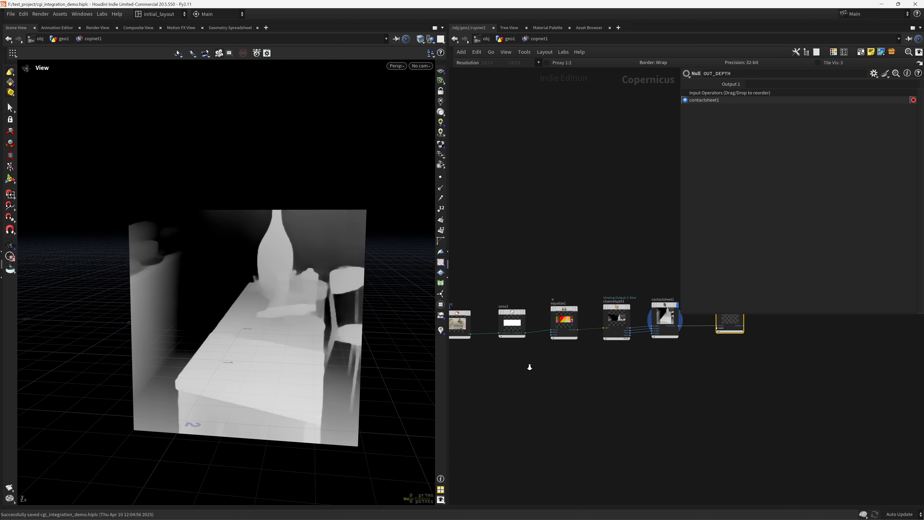
# Branch a Resample node off the File node's output below the ONNX Inference node and display it.
pyautogui.scroll(6, 530, 365)
pyautogui.scroll(3, 508, 341)
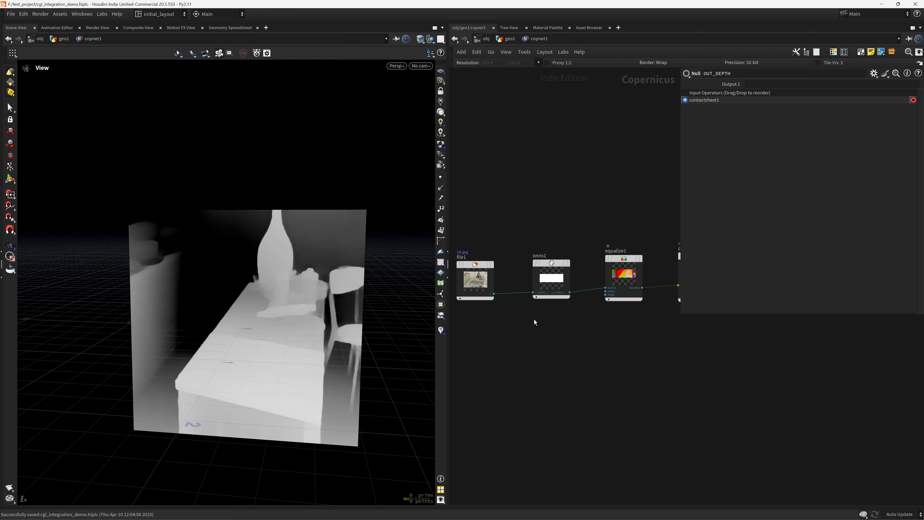
pyautogui.moveTo(462, 250); pyautogui.dragTo(556, 347)
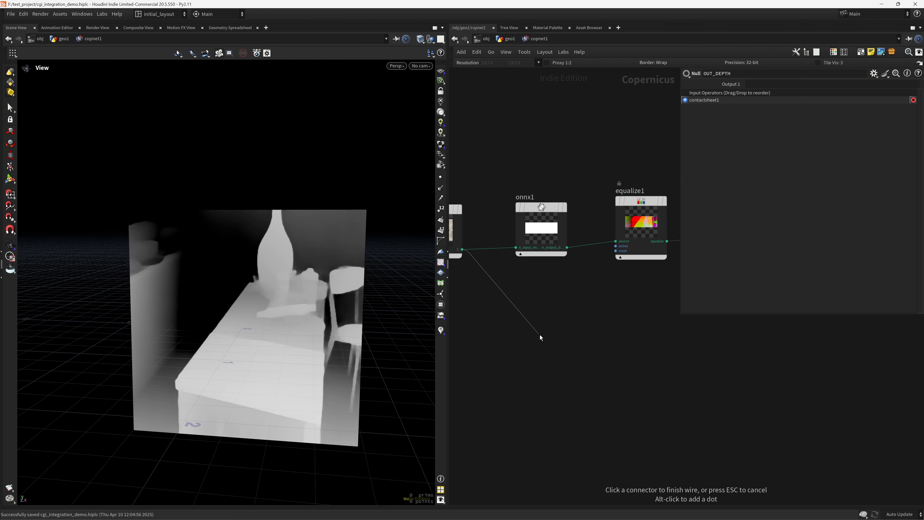
pyautogui.press('Tab')
pyautogui.write('resam')
pyautogui.press('Return')
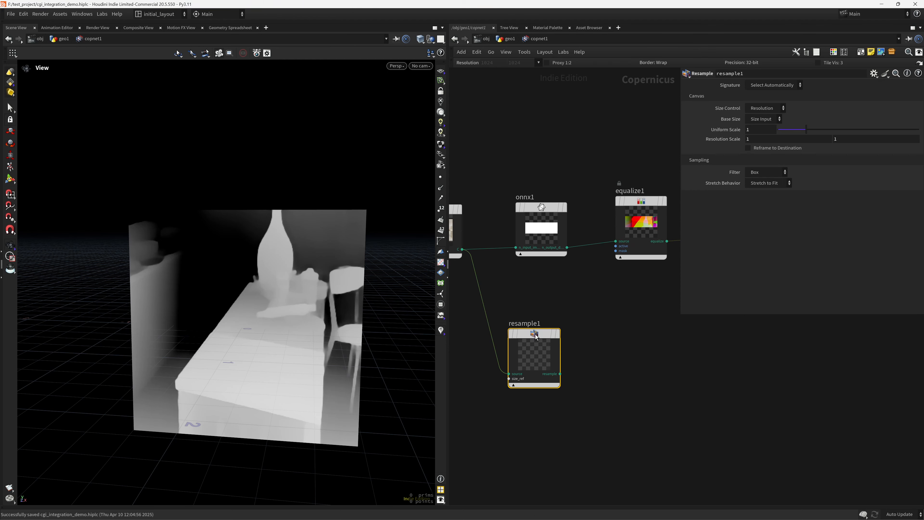
pyautogui.press('r')
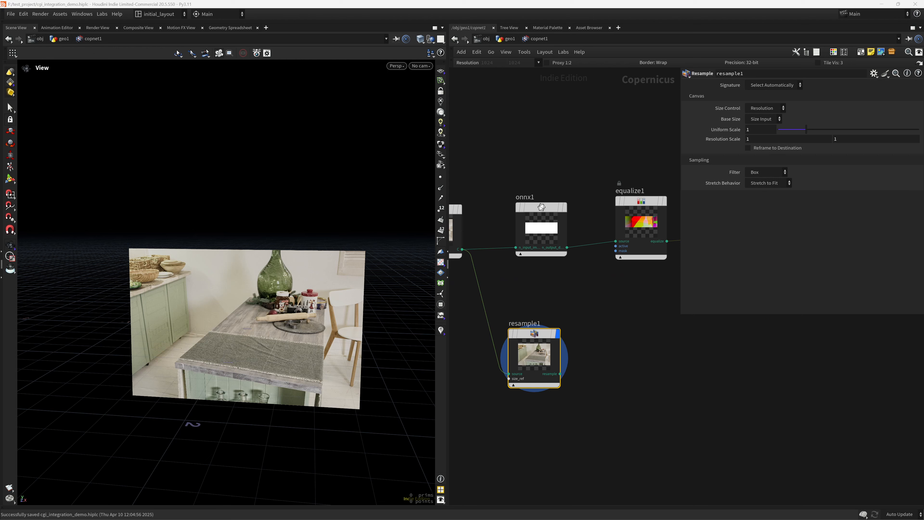
# Set the Resample node's Base Size to Parameter at 384 by 384 and enable Reframe to Destination.
pyautogui.click(768, 122)
pyautogui.click(770, 129)
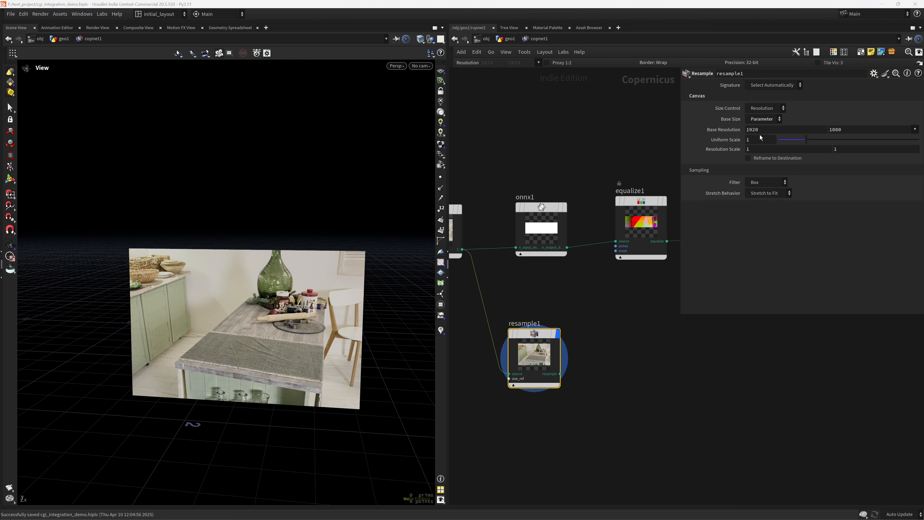
pyautogui.moveTo(762, 130); pyautogui.dragTo(620, 139)
pyautogui.write('384')
pyautogui.press('Tab')
pyautogui.write('384')
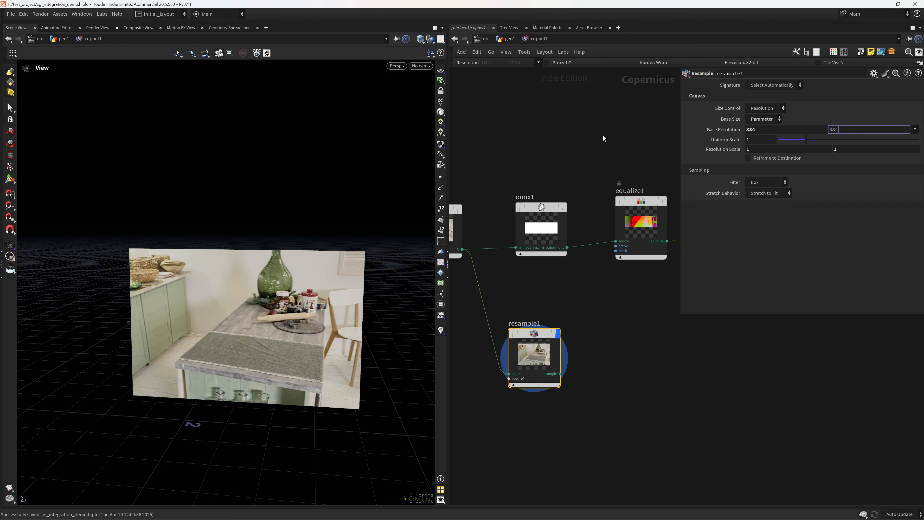
pyautogui.press('Tab')
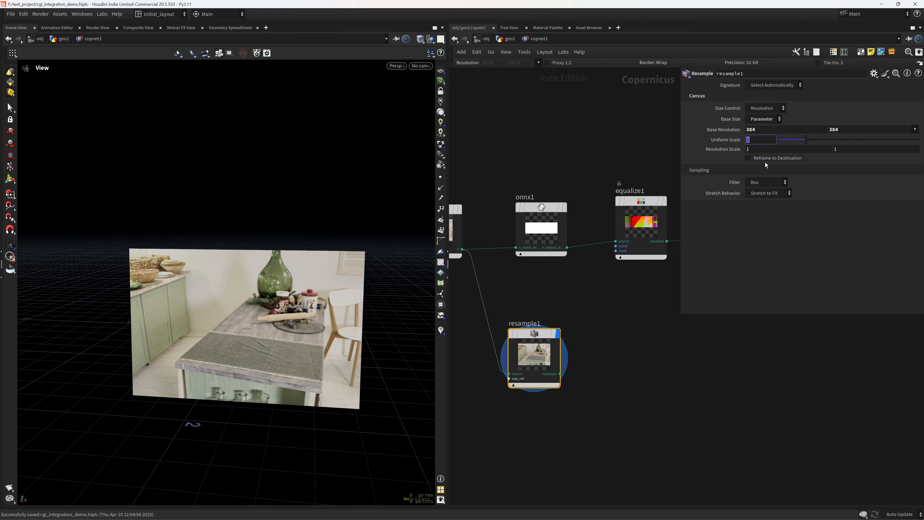
pyautogui.click(749, 158)
pyautogui.scroll(-3, 328, 284)
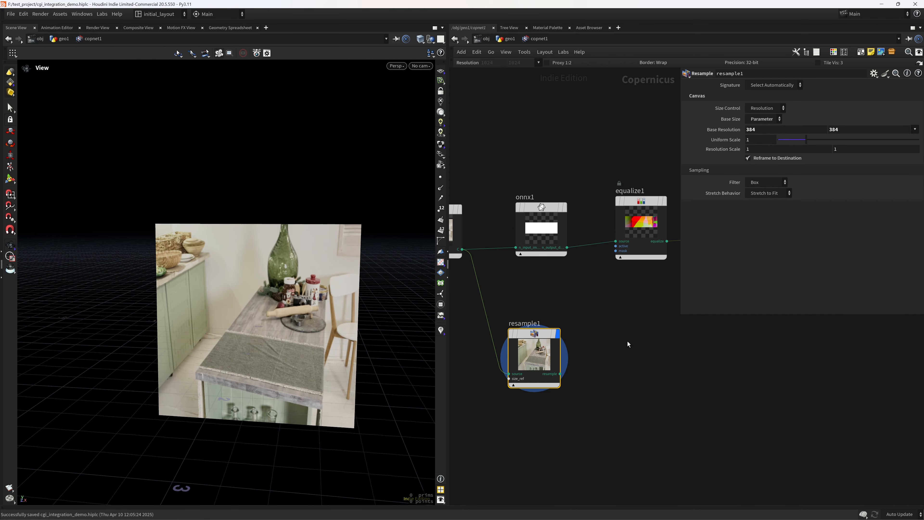
# Save the scene and add a Null node fed by the Resample node's output.
pyautogui.scroll(-5, 600, 334)
pyautogui.hotkey('ctrl', 's')
pyautogui.scroll(7, 571, 324)
pyautogui.press('Tab')
pyautogui.write('null')
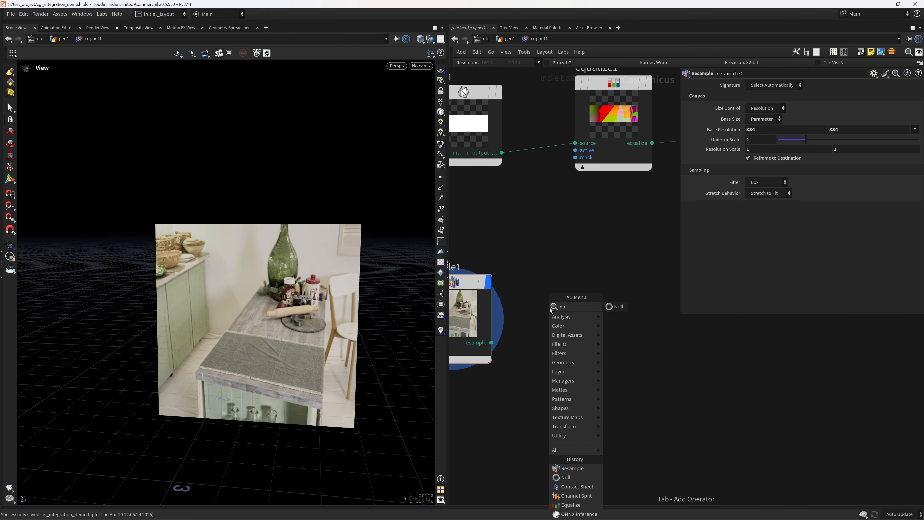
pyautogui.press('Return')
pyautogui.click(571, 294)
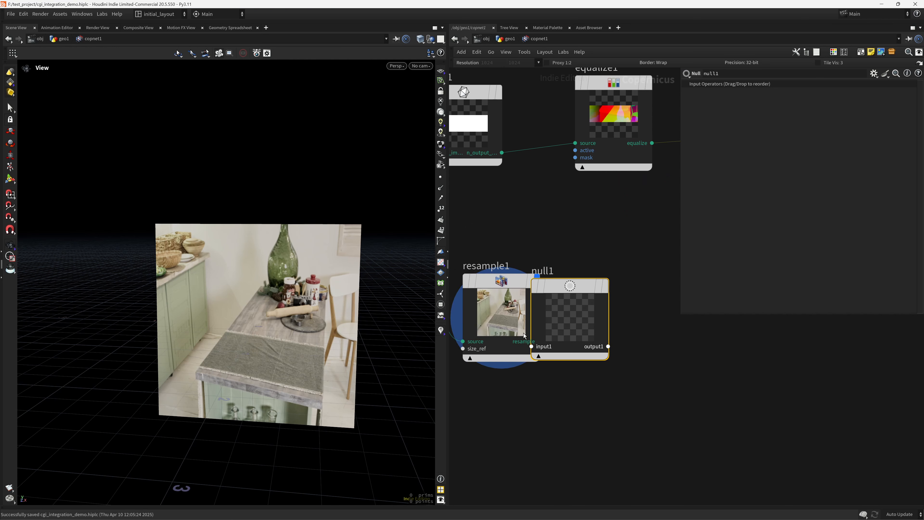
pyautogui.moveTo(501, 347); pyautogui.dragTo(532, 346)
# Rename the new Null node COLOR, display it, and save the scene.
pyautogui.doubleClick(549, 271)
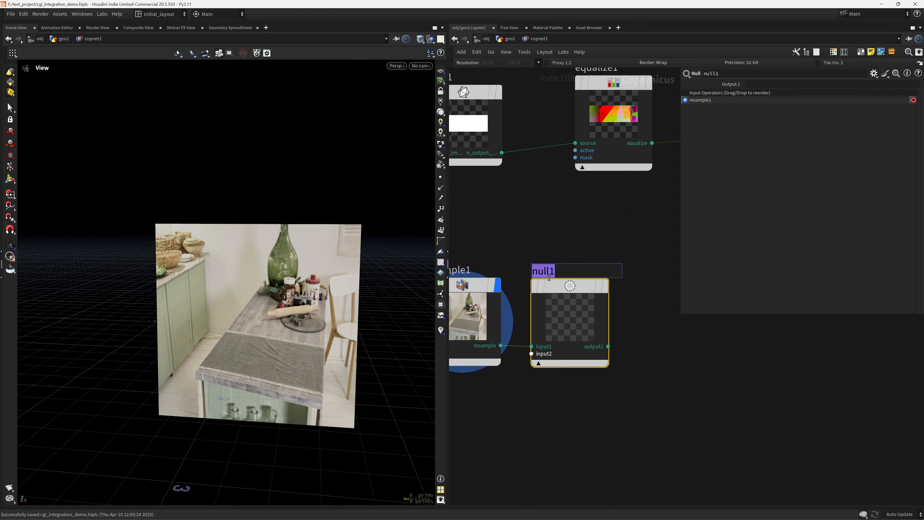
pyautogui.write('COLOR')
pyautogui.press('Return')
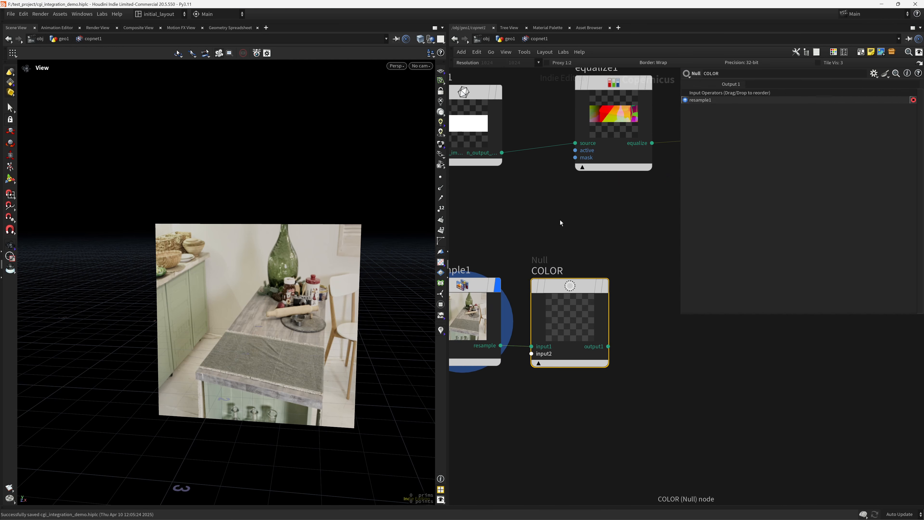
pyautogui.click(615, 255)
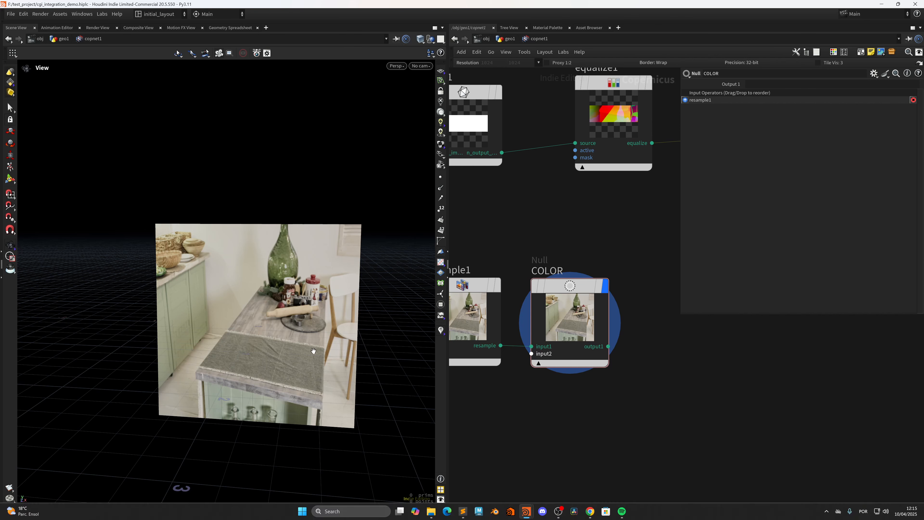
pyautogui.moveTo(352, 355); pyautogui.dragTo(298, 403, button='right')
pyautogui.moveTo(356, 381); pyautogui.dragTo(334, 389, button='middle')
pyautogui.scroll(-1, 334, 388)
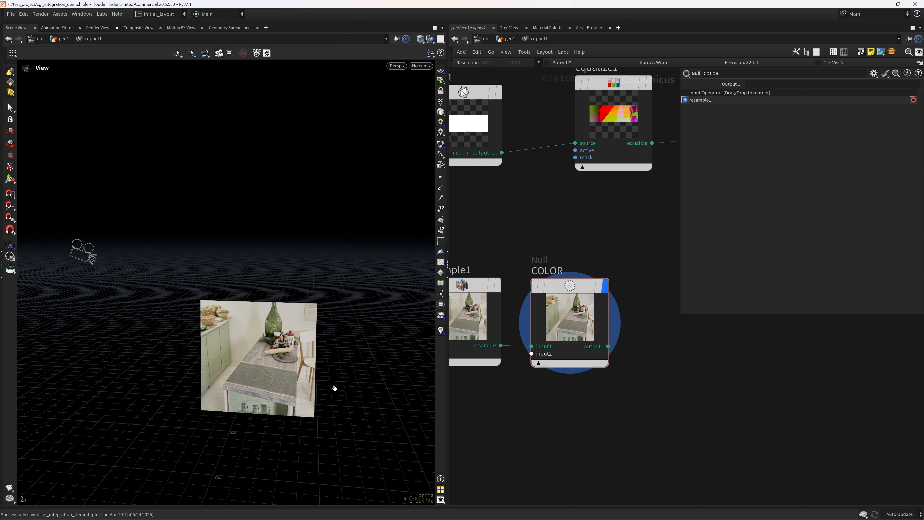
pyautogui.hotkey('ctrl', 's')
pyautogui.scroll(1, 333, 357)
pyautogui.scroll(-3, 567, 229)
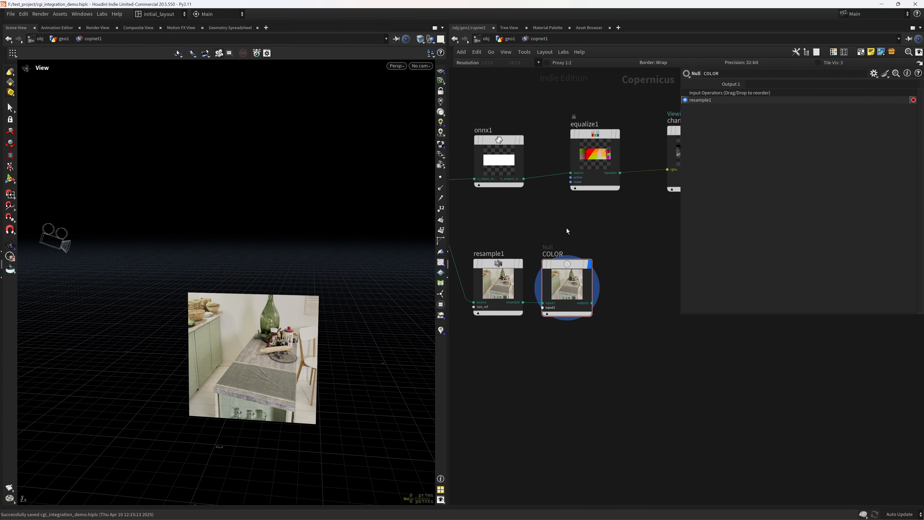
# Return to the geo1 network and add a Grid node above the COP network and box nodes.
pyautogui.click(508, 42)
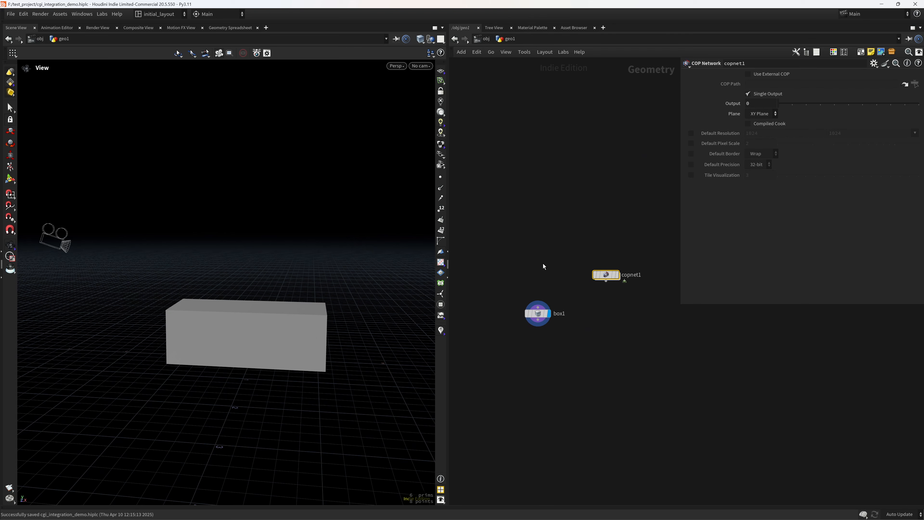
pyautogui.press('Tab')
pyautogui.write('grid')
pyautogui.press('Return')
pyautogui.click(551, 237)
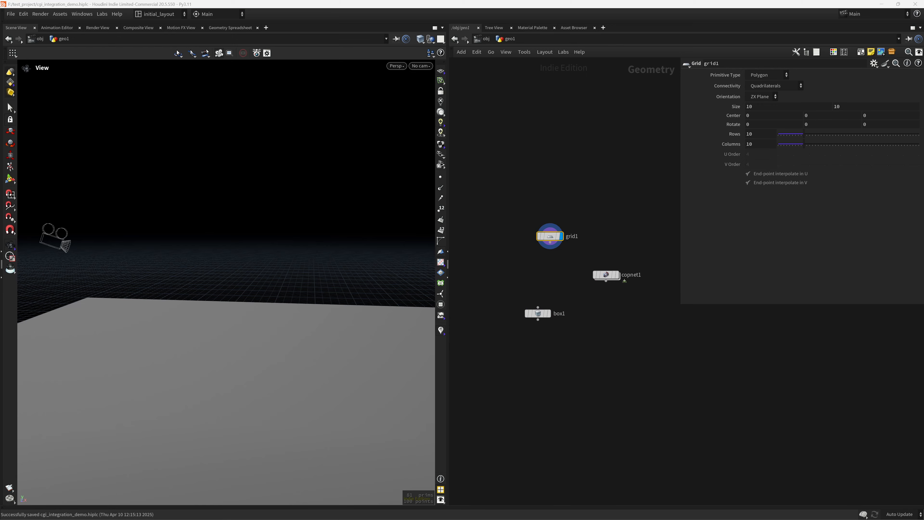
# Set the Grid's size to 1 by 1 and its Orientation to XY Plane.
pyautogui.click(766, 111)
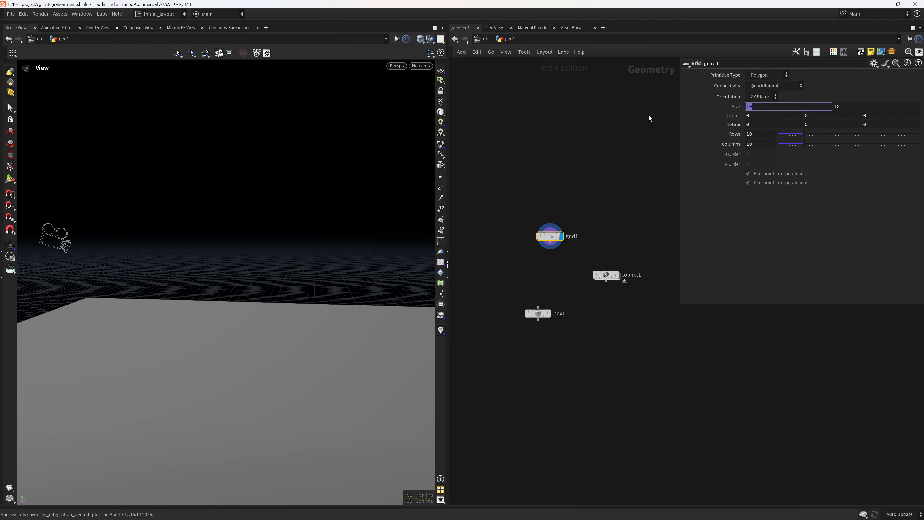
pyautogui.write('1')
pyautogui.press('Tab')
pyautogui.write('1')
pyautogui.press('Tab')
pyautogui.click(763, 98)
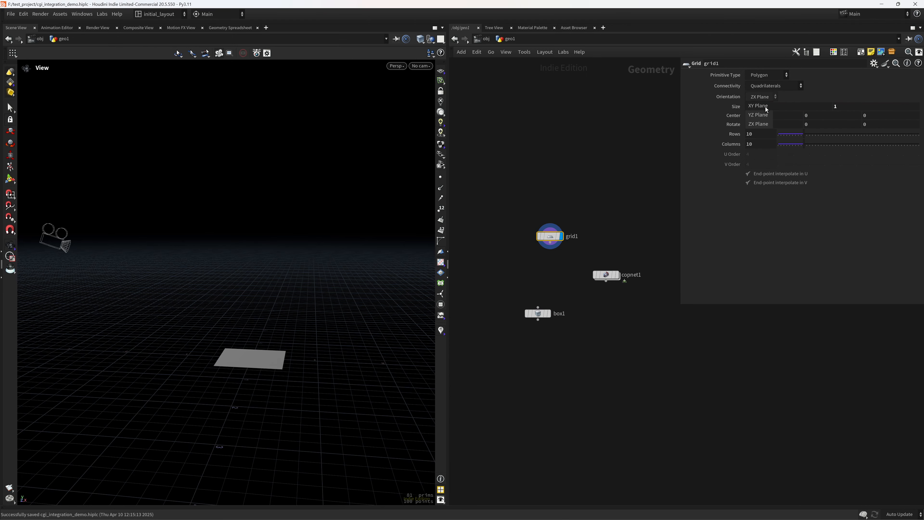
pyautogui.click(765, 106)
pyautogui.moveTo(322, 331); pyautogui.dragTo(556, 238)
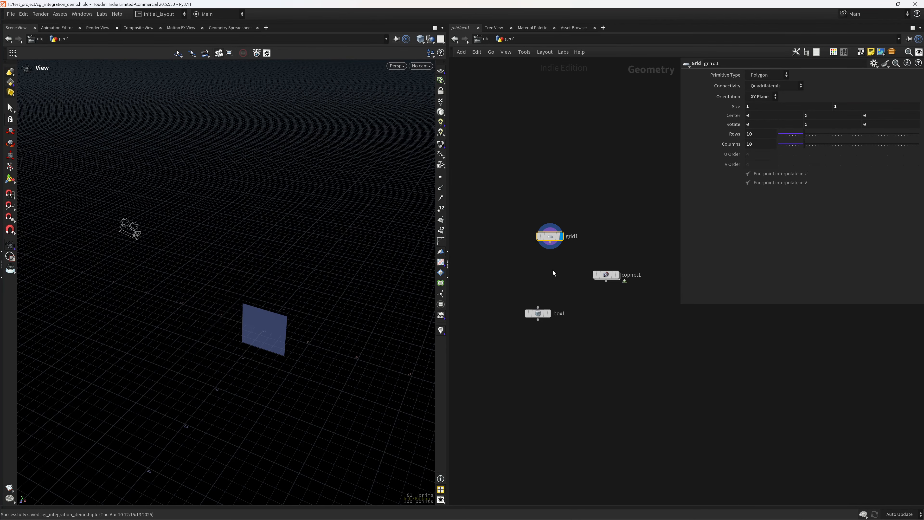
# Add a UV Texture node below the Grid and wire the Grid into it.
pyautogui.press('Tab')
pyautogui.write('uvtex')
pyautogui.press('Return')
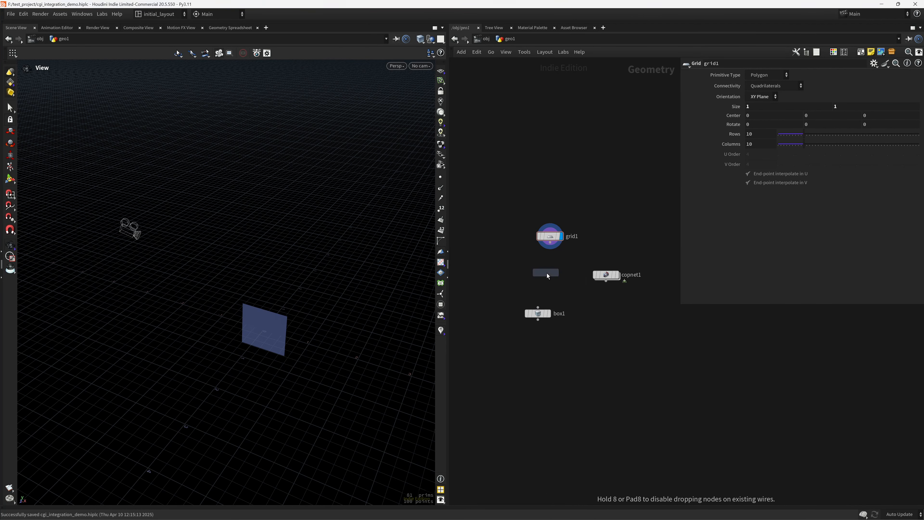
pyautogui.click(546, 273)
pyautogui.moveTo(550, 243); pyautogui.dragTo(552, 274)
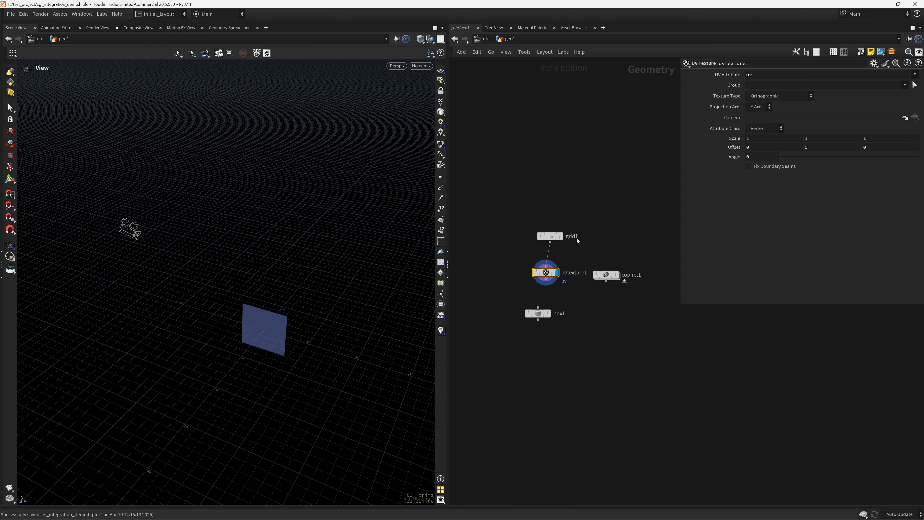
# Move the box node down, add a displayed Reverse node fed by the UV Texture node, and save the scene.
pyautogui.moveTo(549, 313); pyautogui.dragTo(546, 350)
pyautogui.scroll(5, 307, 322)
pyautogui.press('Tab')
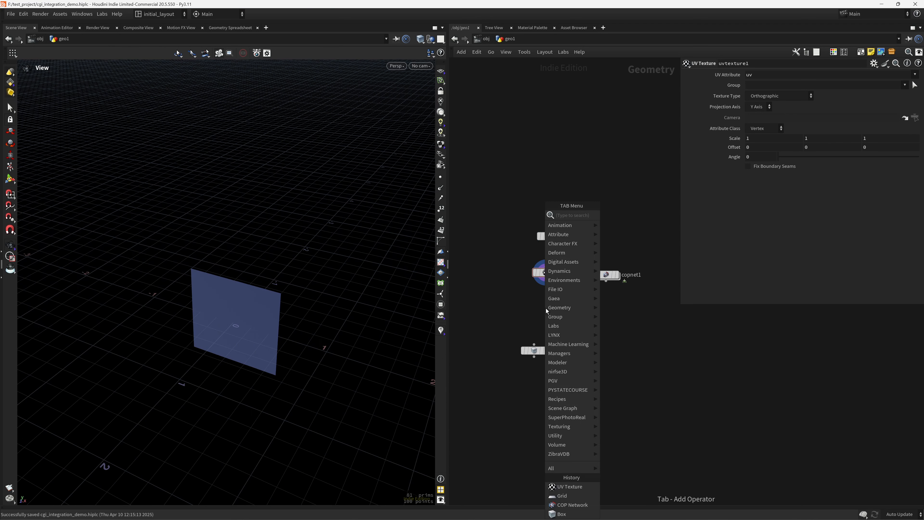
pyautogui.write('rev')
pyautogui.press('Return')
pyautogui.click(546, 309)
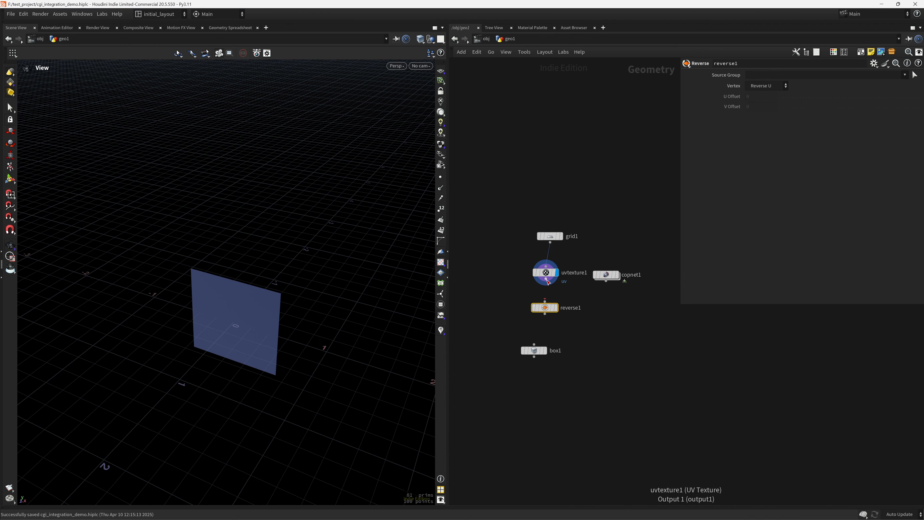
pyautogui.moveTo(545, 301); pyautogui.dragTo(546, 278)
pyautogui.click(557, 307)
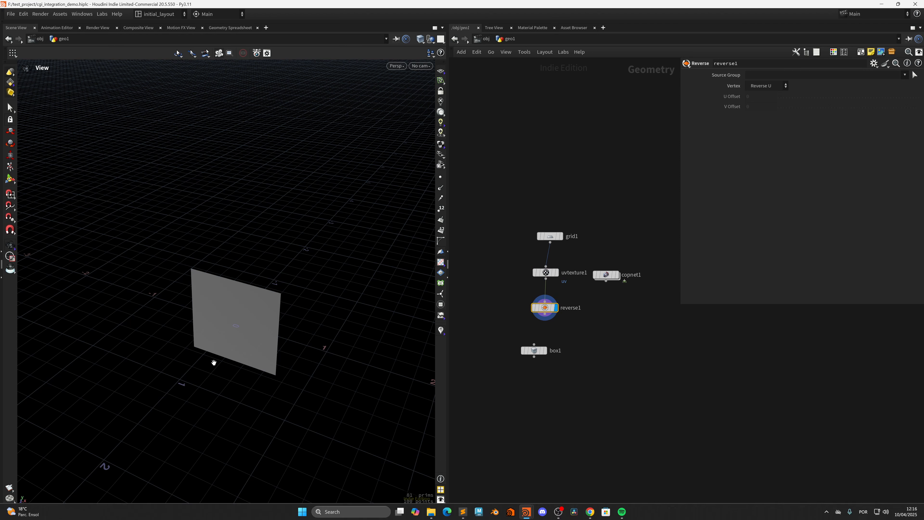
pyautogui.hotkey('ctrl', 's')
# Set the UV Texture's Projection Axis to Z Axis, preview the UV checker pattern on the grid, and save.
pyautogui.click(546, 272)
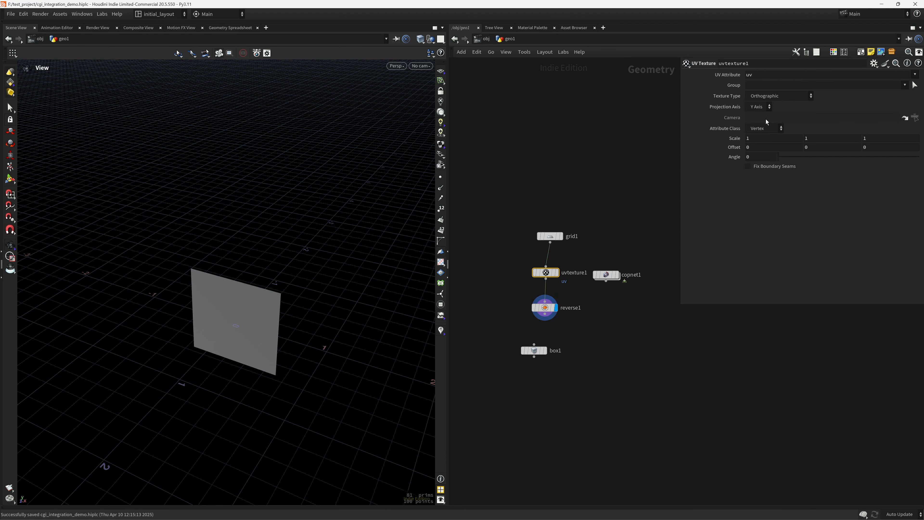
pyautogui.click(761, 107)
pyautogui.click(759, 125)
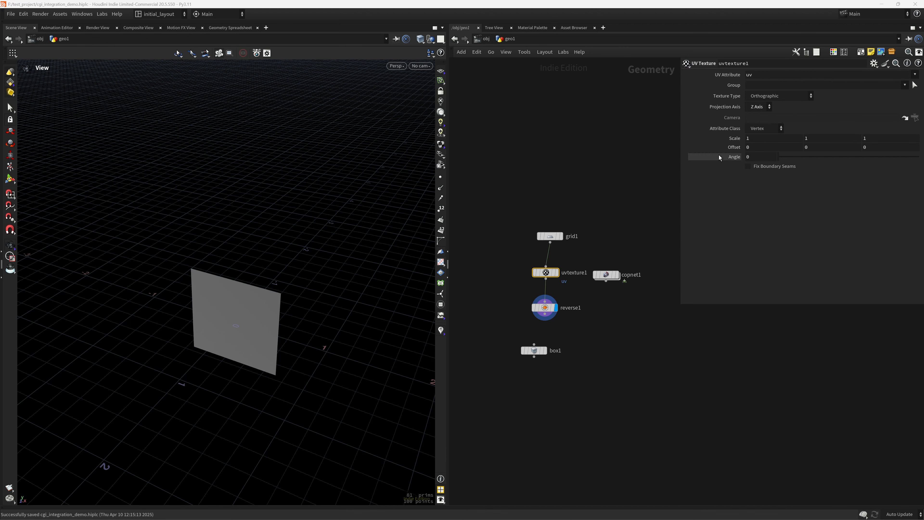
pyautogui.click(442, 265)
pyautogui.scroll(5, 221, 351)
pyautogui.moveTo(221, 351); pyautogui.dragTo(345, 291)
pyautogui.scroll(2, 345, 291)
pyautogui.moveTo(345, 291); pyautogui.dragTo(322, 307, button='middle')
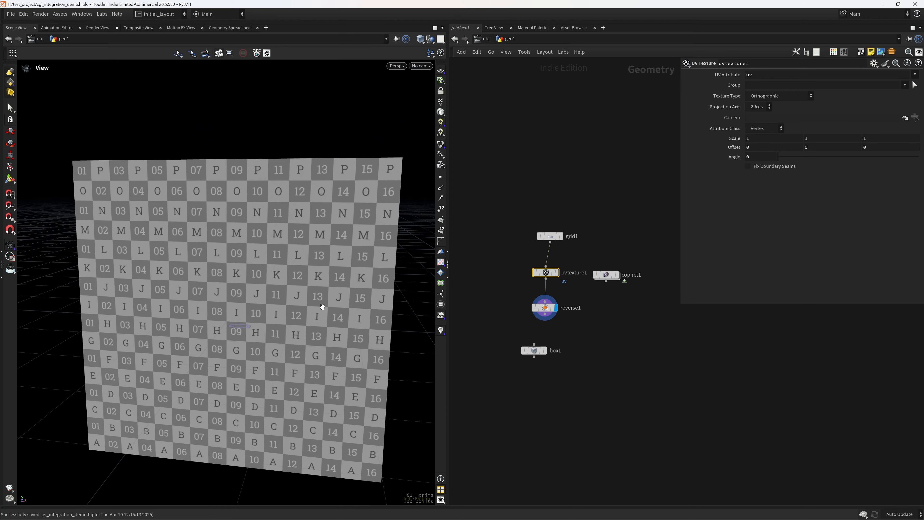
pyautogui.hotkey('ctrl', 's')
# Align the Grid, UV Texture and Reverse nodes in a column and move the box node aside from the chain.
pyautogui.moveTo(520, 196); pyautogui.dragTo(568, 324)
pyautogui.press('l')
pyautogui.moveTo(538, 351); pyautogui.dragTo(482, 336)
pyautogui.click(487, 339)
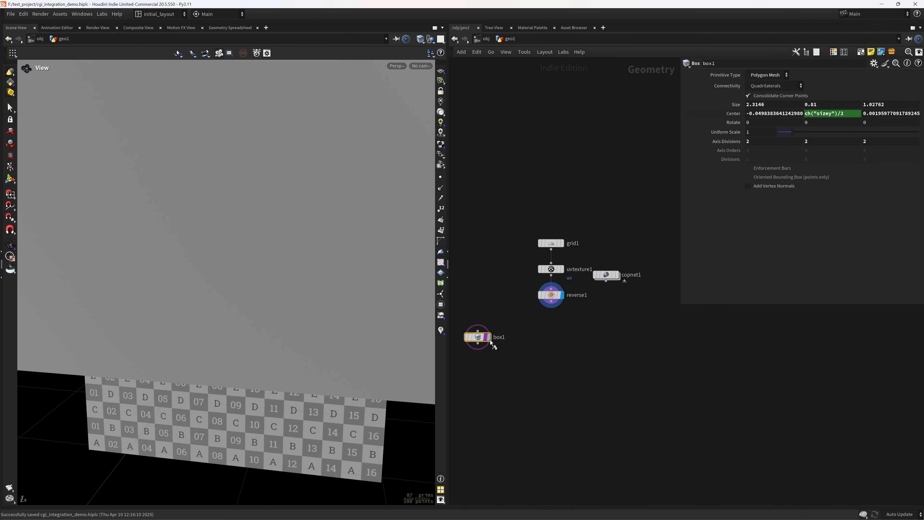
pyautogui.click(490, 340)
pyautogui.moveTo(573, 367); pyautogui.dragTo(556, 338, button='middle')
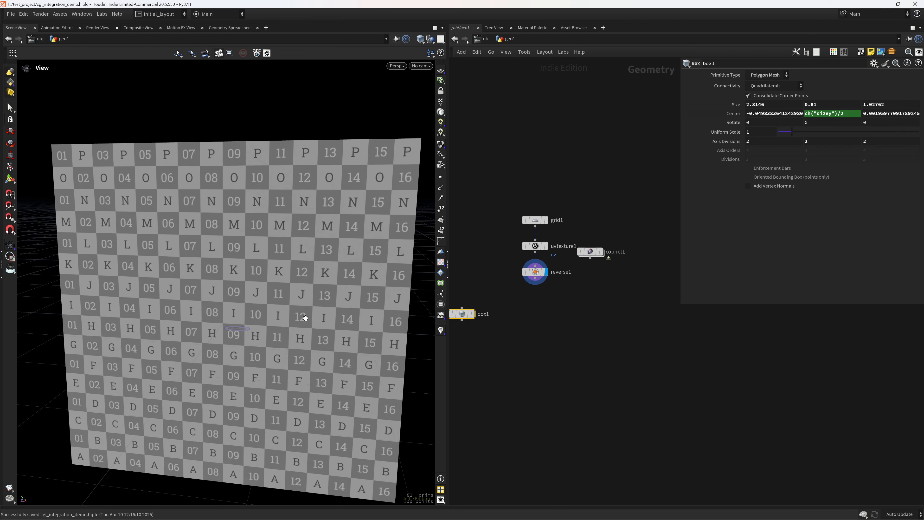
# Turn off the UV checker preview and add a Subdivide node fed by the Reverse node.
pyautogui.scroll(-5, 324, 350)
pyautogui.click(441, 261)
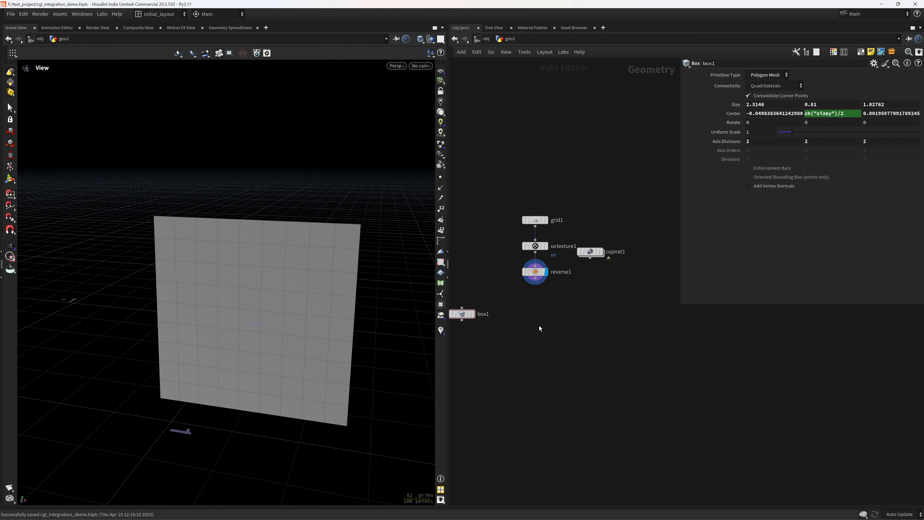
pyautogui.press('Tab')
pyautogui.write('quick')
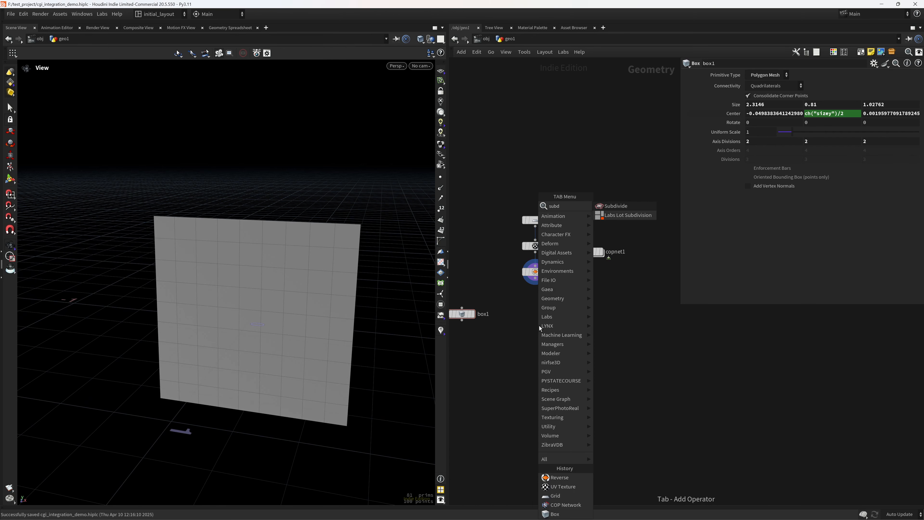
pyautogui.press('Return')
pyautogui.click(538, 325)
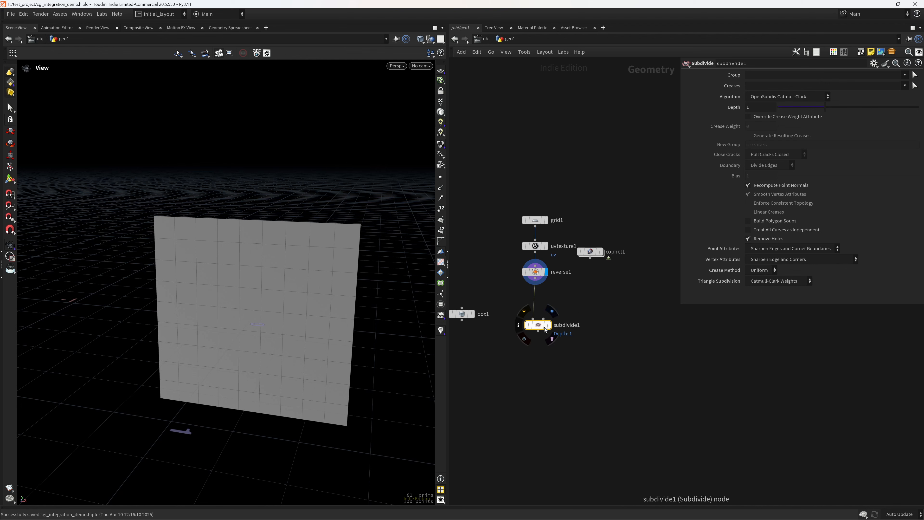
# Set the Subdivide node's Depth to 4 and display its result.
pyautogui.moveTo(758, 108); pyautogui.dragTo(615, 145)
pyautogui.press('Tab')
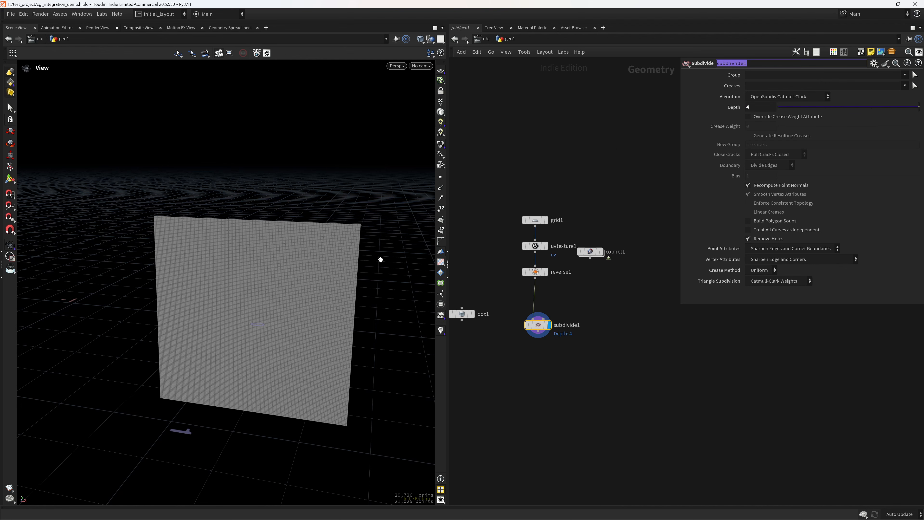
pyautogui.moveTo(278, 313); pyautogui.dragTo(323, 357, button='right')
pyautogui.moveTo(324, 357); pyautogui.dragTo(303, 315, button='middle')
pyautogui.moveTo(566, 408); pyautogui.dragTo(562, 367, button='middle')
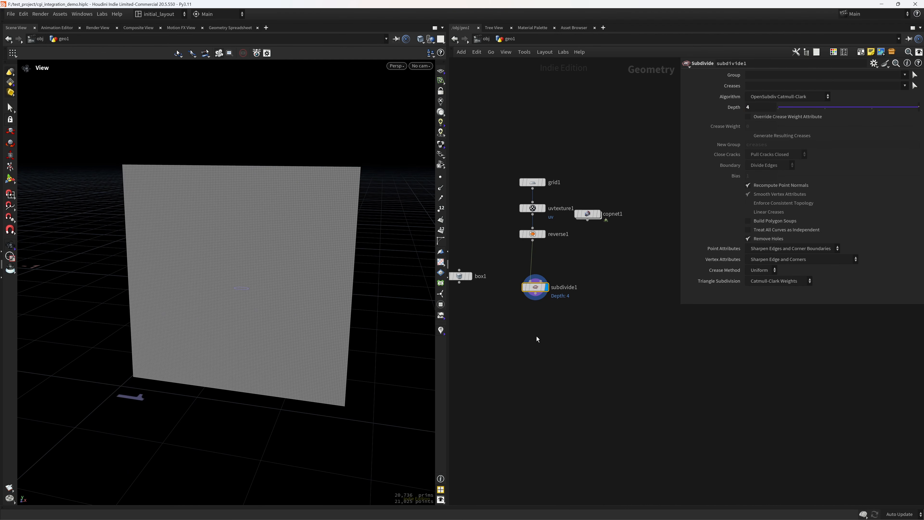
# Add an Attribute from Map node below the Subdivide node.
pyautogui.press('Tab')
pyautogui.write('att')
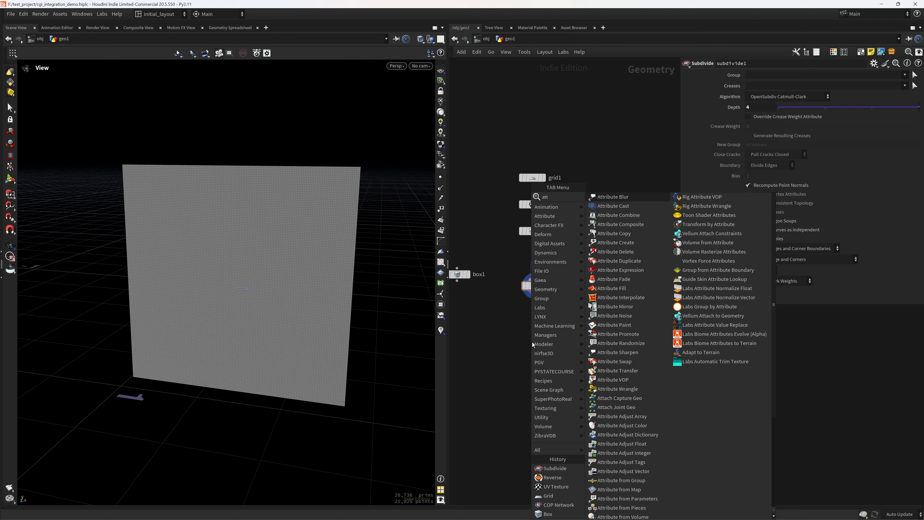
pyautogui.write('ribfrom')
pyautogui.press('Return')
pyautogui.click(532, 341)
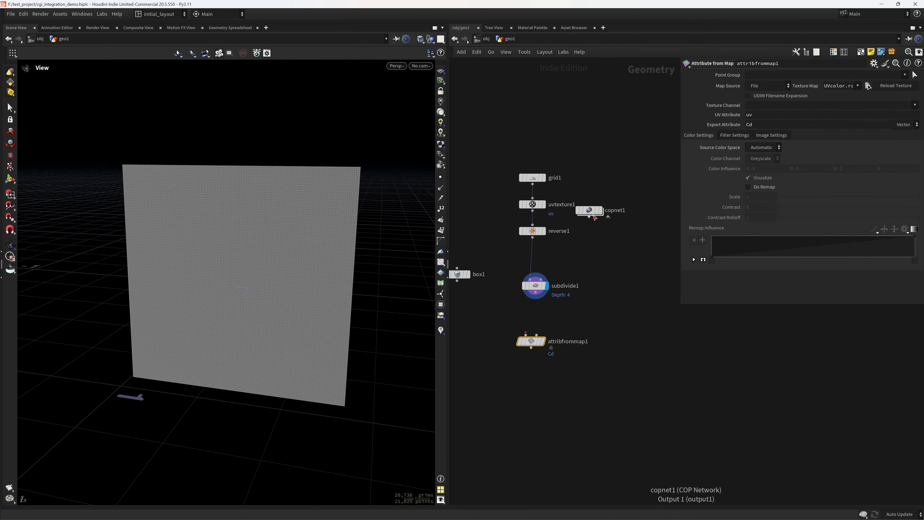
# Open the copnet1 network to check its OUT_DEPTH null, and save the scene.
pyautogui.doubleClick(589, 210)
pyautogui.moveTo(625, 199); pyautogui.dragTo(543, 338)
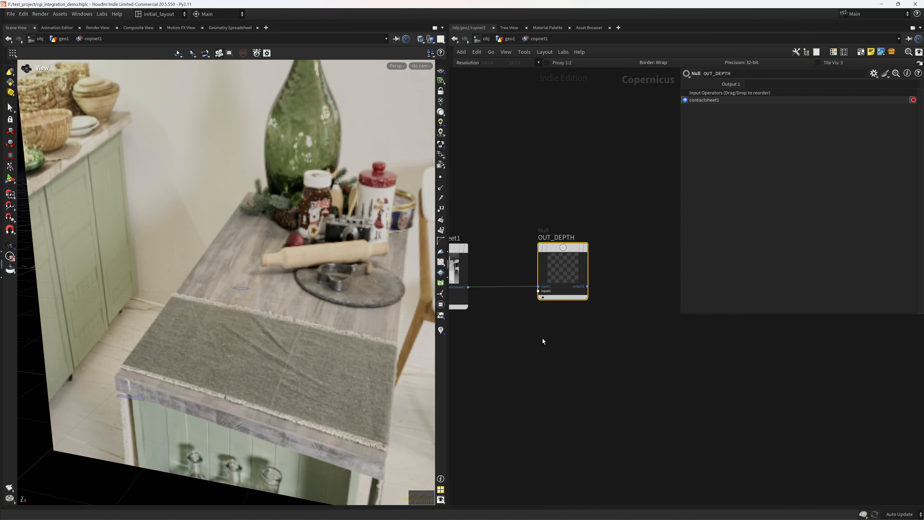
pyautogui.hotkey('ctrl', 's')
pyautogui.click(510, 40)
pyautogui.click(494, 78)
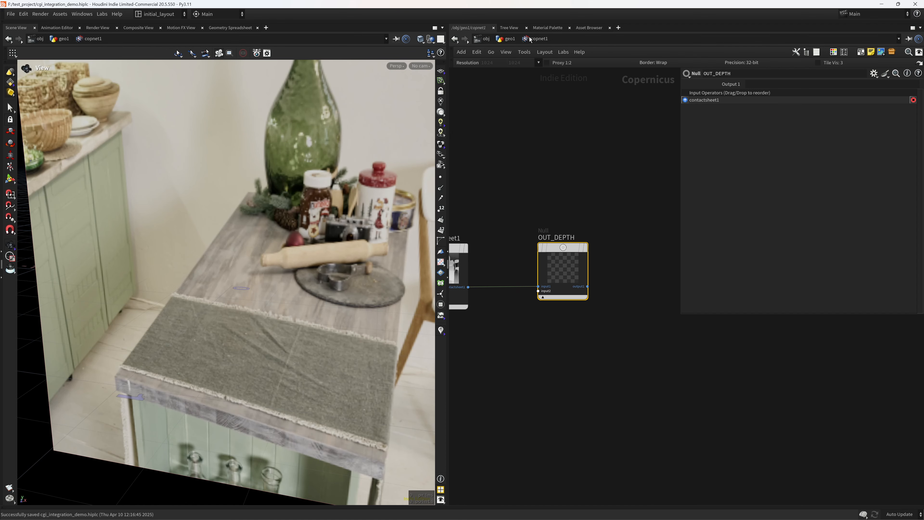
# Return to geo1, wire the Subdivide node into Attribute from Map, and display the Attribute from Map node.
pyautogui.click(506, 39)
pyautogui.moveTo(539, 293); pyautogui.dragTo(542, 334)
pyautogui.click(546, 340)
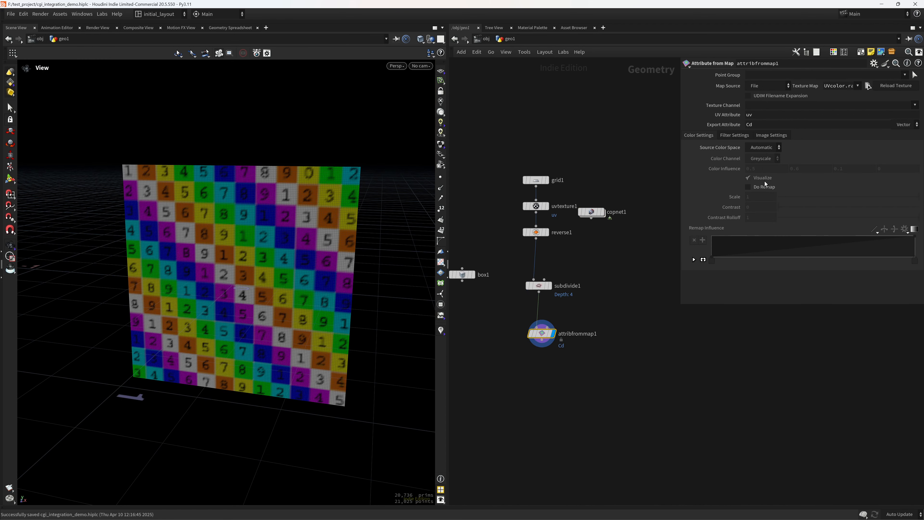
# Make the Attribute from Map node export a Float attribute named depth.
pyautogui.moveTo(761, 128); pyautogui.dragTo(662, 158)
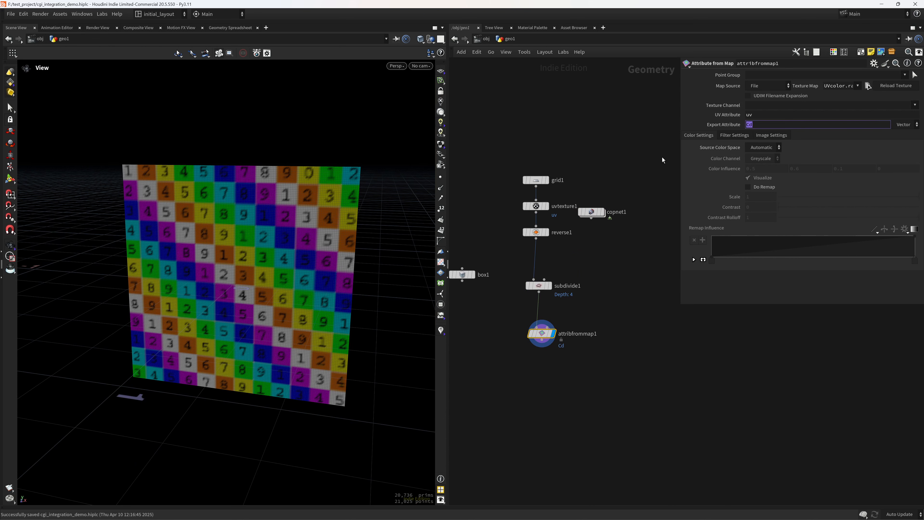
pyautogui.click(905, 126)
pyautogui.click(902, 133)
pyautogui.moveTo(763, 125); pyautogui.dragTo(702, 135)
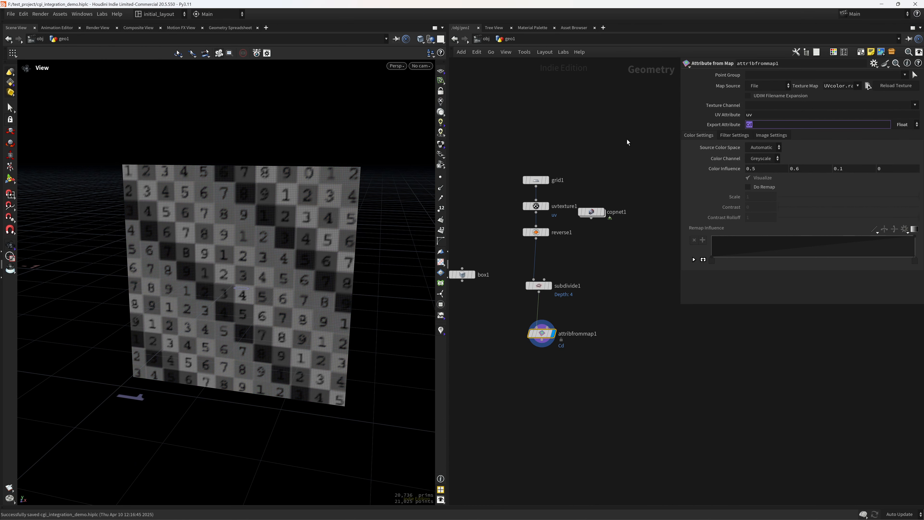
pyautogui.write('depth')
pyautogui.press('Return')
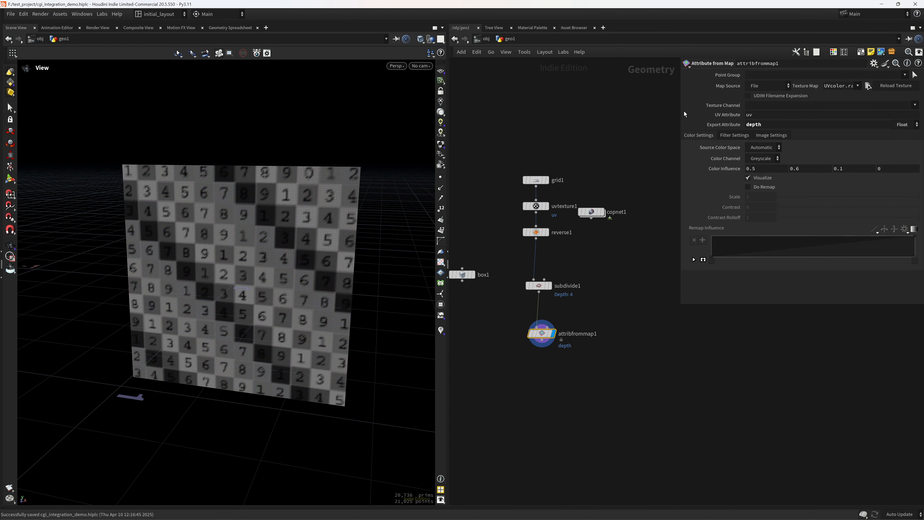
# Set the depth Attribute from Map node's texture map to op:/obj/geo1/copnet1/OUT_DEPTH.
pyautogui.moveTo(684, 113); pyautogui.dragTo(590, 114)
pyautogui.click(779, 88)
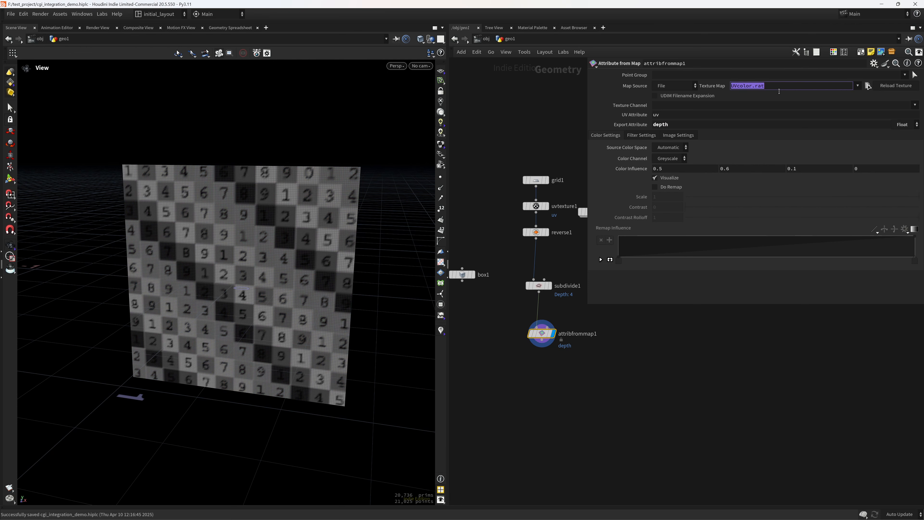
pyautogui.write('op:')
pyautogui.write('/obj/geo1/copnet1/OUT_DEPTH')
pyautogui.press('Return')
pyautogui.moveTo(233, 324); pyautogui.dragTo(450, 304)
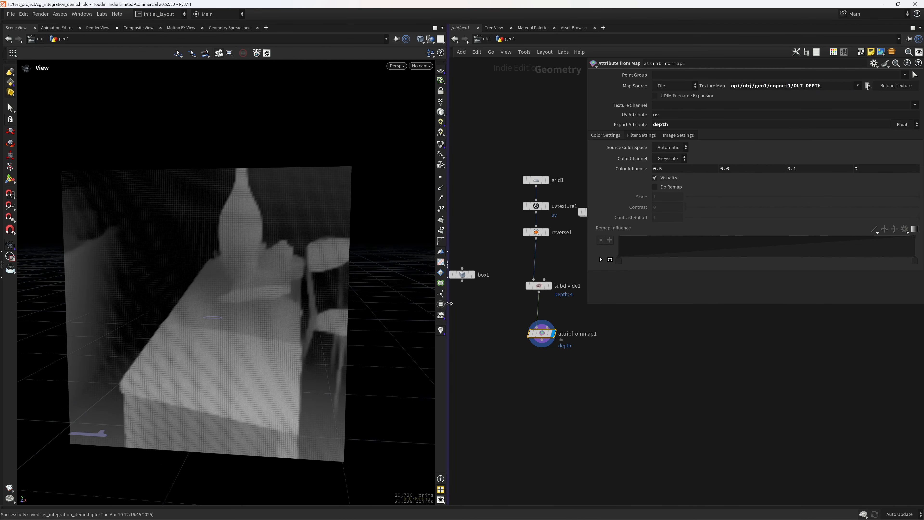
# Disable Visualize on the Attribute from Map node and check the depth attribute on the grid with a temporary viewport visualizer.
pyautogui.click(655, 178)
pyautogui.click(524, 335)
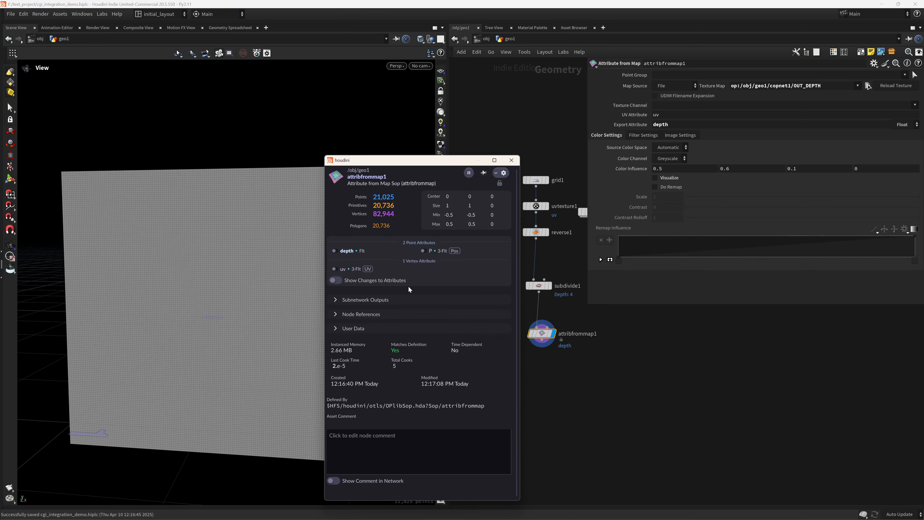
pyautogui.click(336, 251)
pyautogui.moveTo(205, 304); pyautogui.dragTo(247, 339, button='right')
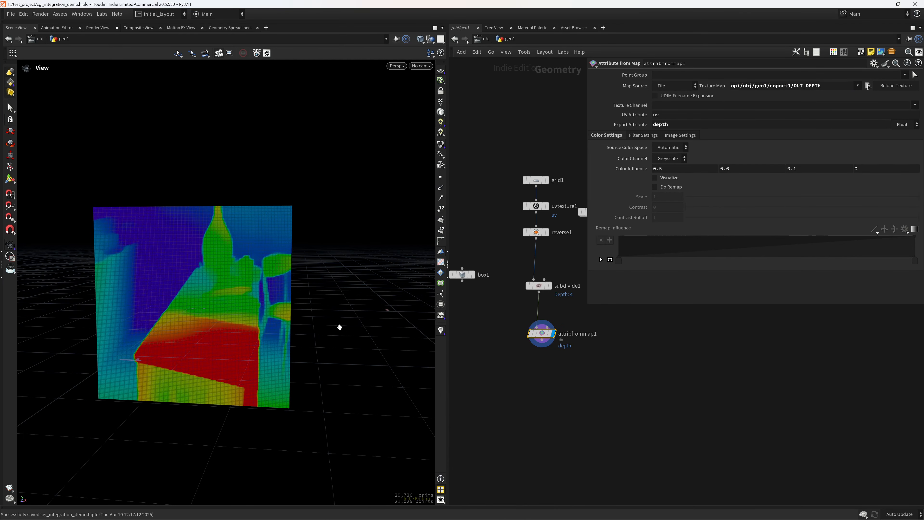
pyautogui.click(441, 331)
# Save the scene and duplicate the Attribute from Map node below the original, wired to it and displayed.
pyautogui.moveTo(549, 379); pyautogui.dragTo(522, 347, button='middle')
pyautogui.hotkey('ctrl', 's')
pyautogui.scroll(1, 522, 347)
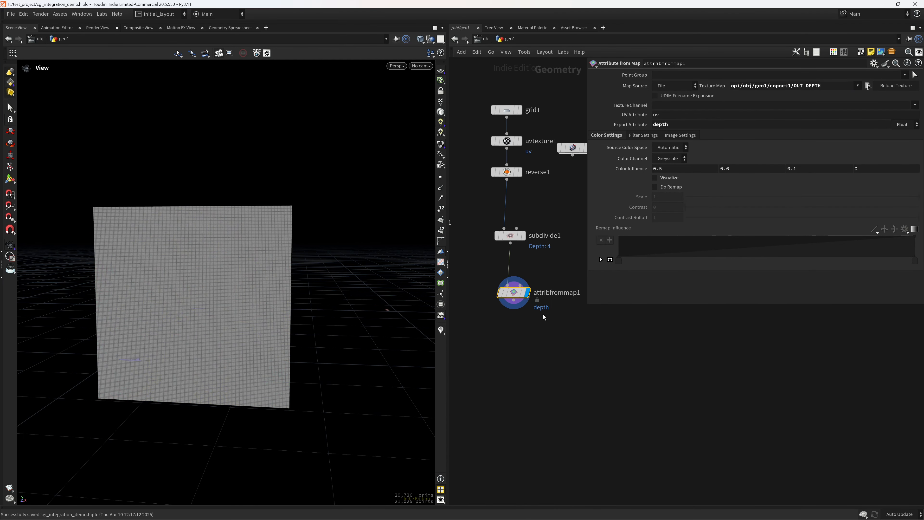
pyautogui.keyDown('alt'); pyautogui.moveTo(515, 295); pyautogui.dragTo(516, 351); pyautogui.keyUp('alt')
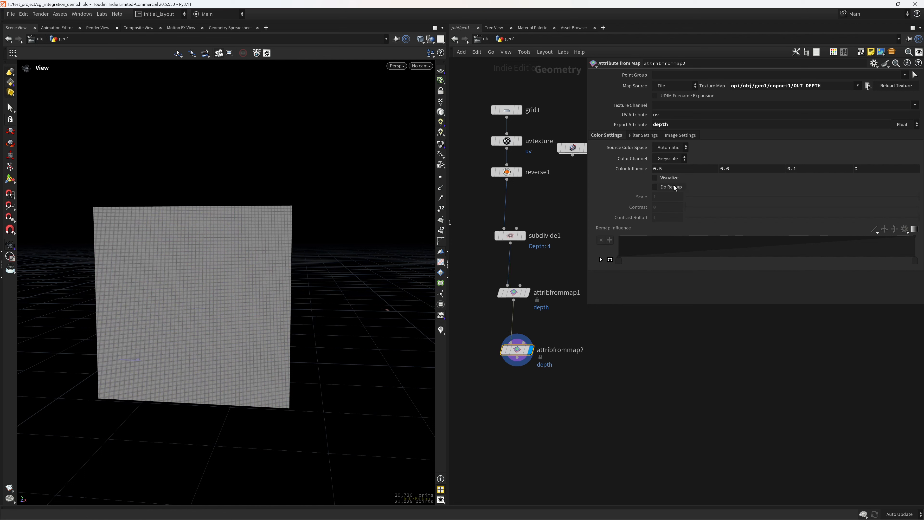
# Enable Visualize on the duplicated Attribute from Map node and make it export a Vector attribute named Cd.
pyautogui.click(670, 178)
pyautogui.doubleClick(660, 125)
pyautogui.write('Cd')
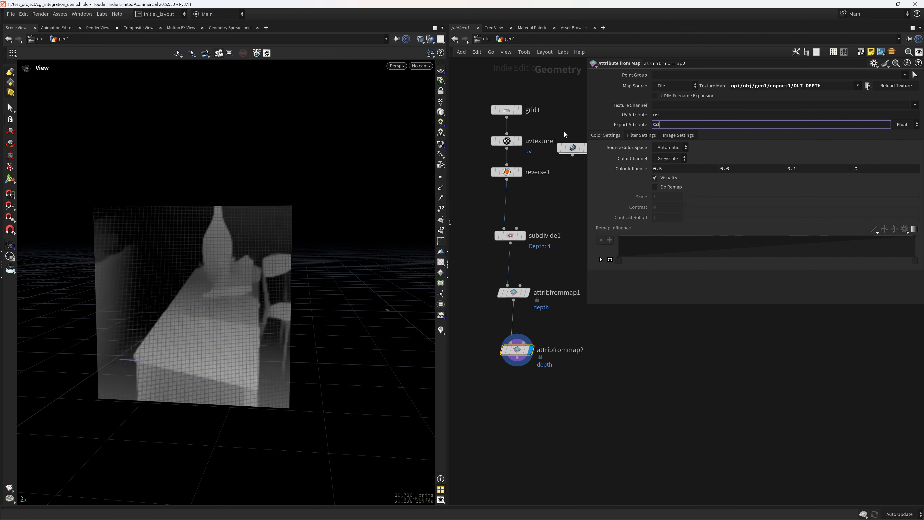
pyautogui.press('Return')
pyautogui.click(906, 124)
pyautogui.click(904, 134)
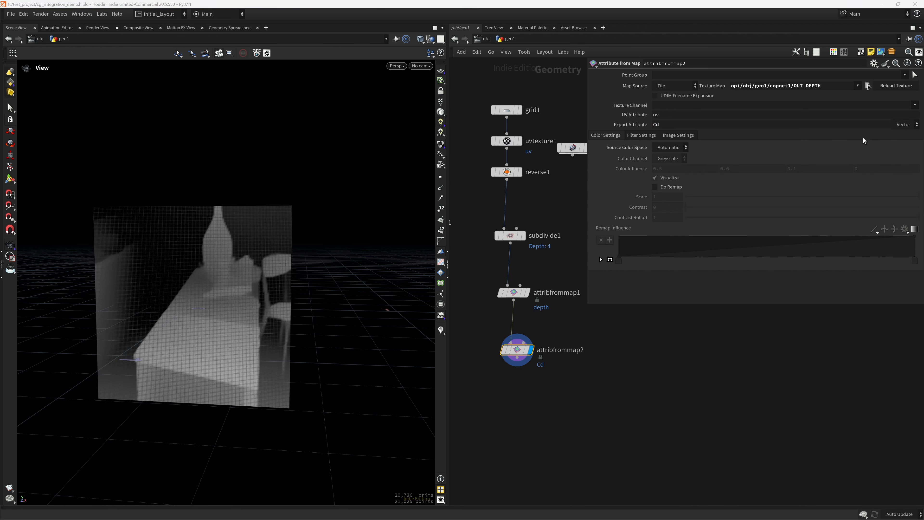
# Change the Cd node's texture map to op:/obj/geo1/copnet1/COLOR/ and save the scene.
pyautogui.moveTo(835, 91); pyautogui.dragTo(794, 92)
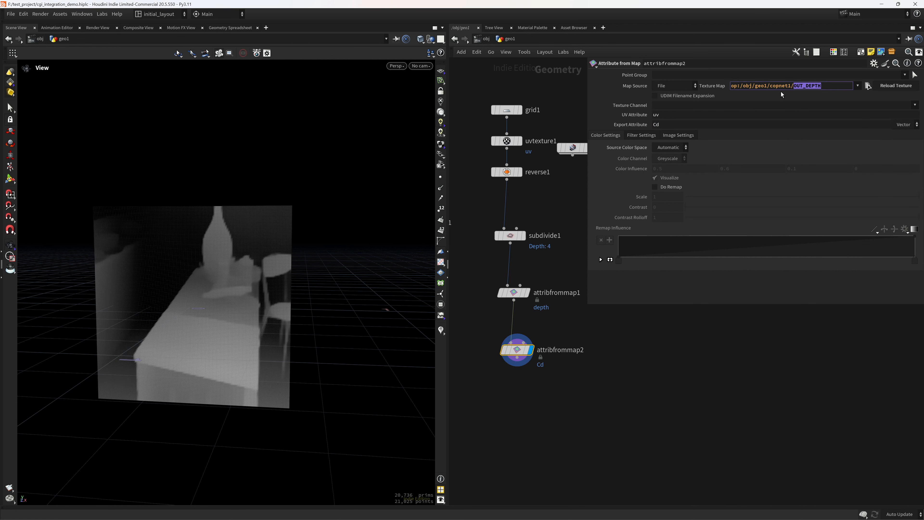
pyautogui.write('COLOR/')
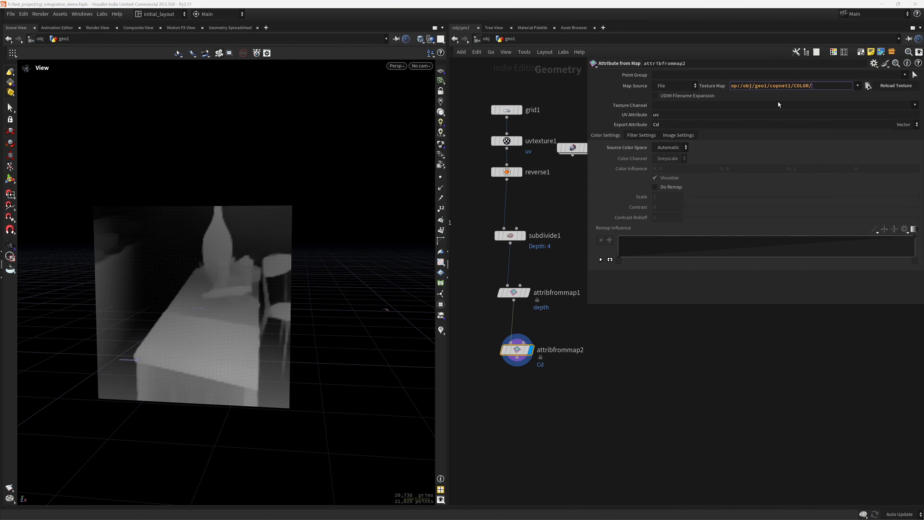
pyautogui.press('Return')
pyautogui.scroll(2, 200, 314)
pyautogui.hotkey('ctrl', 's')
pyautogui.press('f')
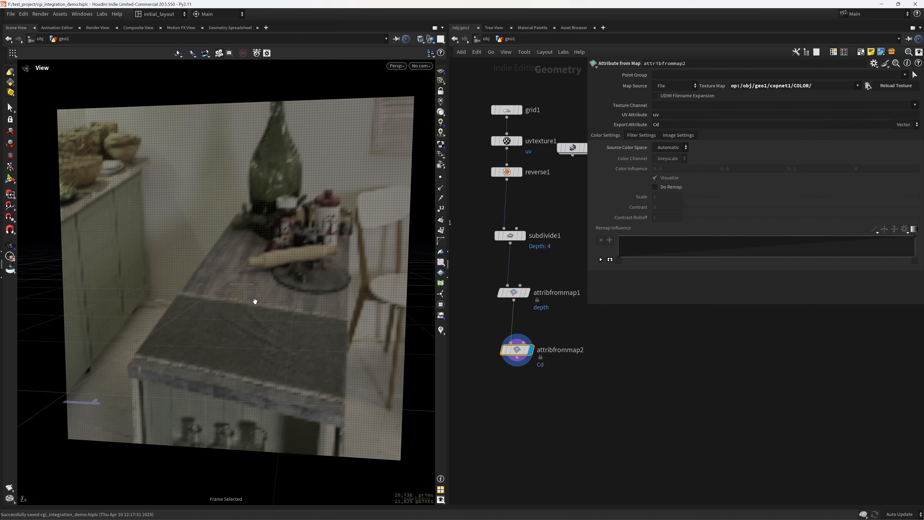
# Check the colored grid through cam1 and compare its position with the camera from a free perspective view.
pyautogui.scroll(-3, 288, 321)
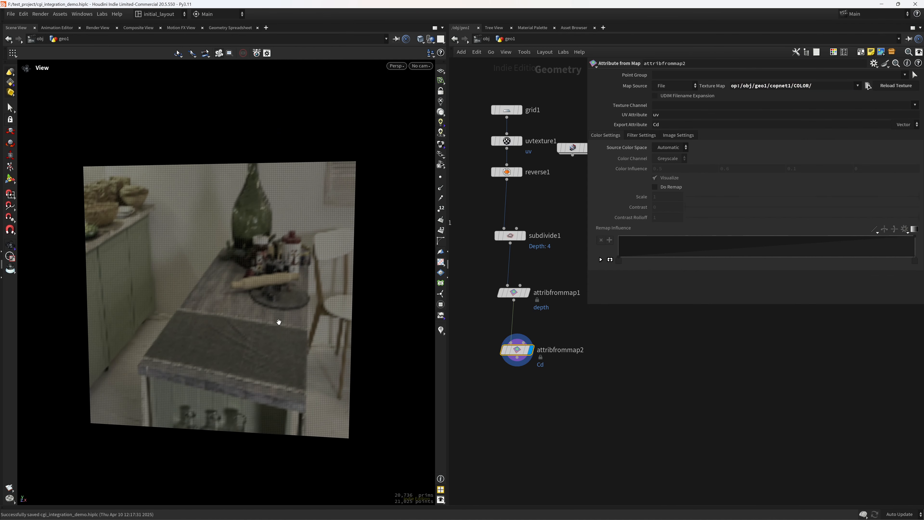
pyautogui.scroll(-3, 555, 384)
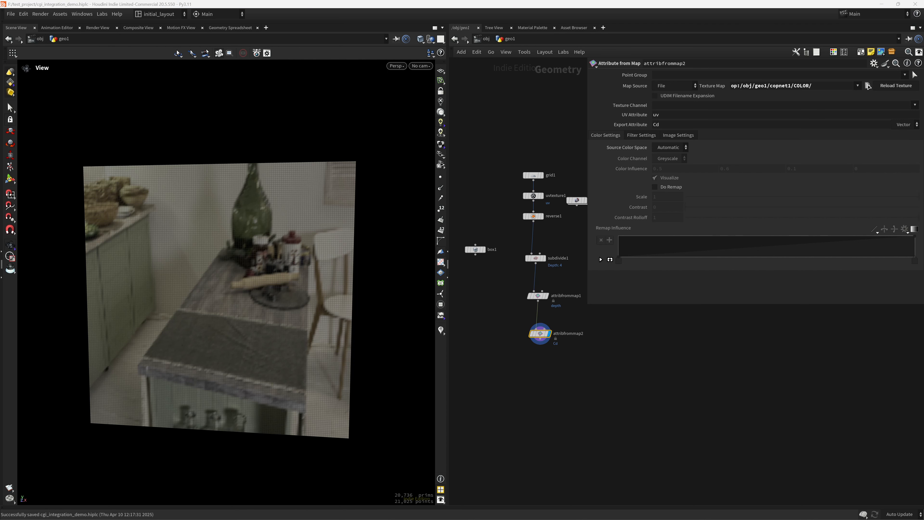
pyautogui.scroll(-4, 519, 208)
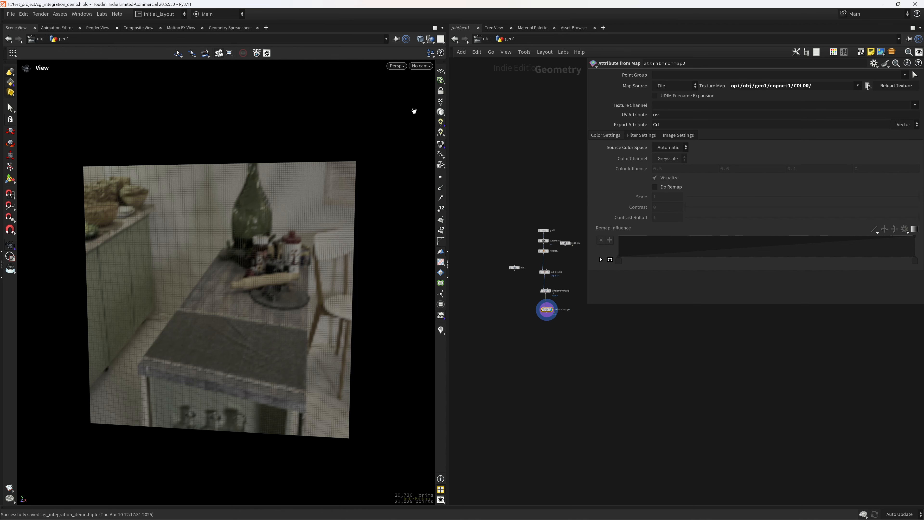
pyautogui.click(421, 66)
pyautogui.click(428, 107)
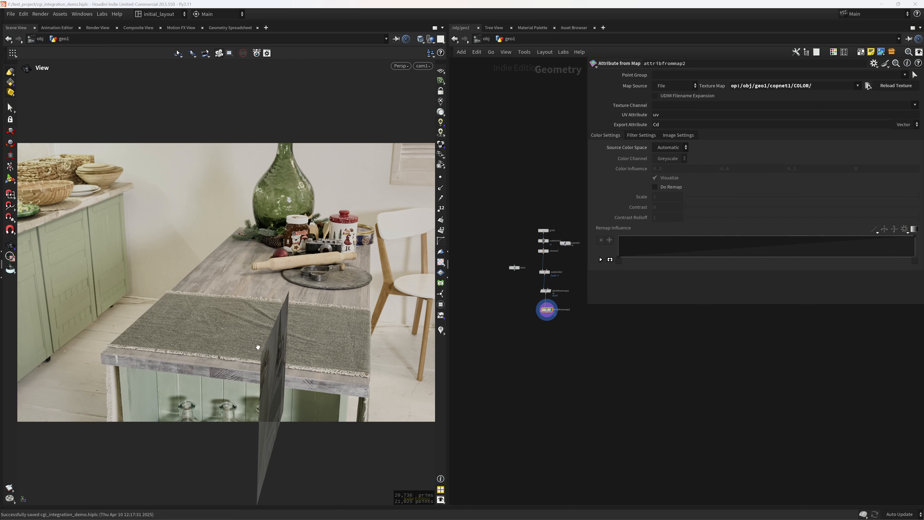
pyautogui.moveTo(349, 283); pyautogui.dragTo(276, 309)
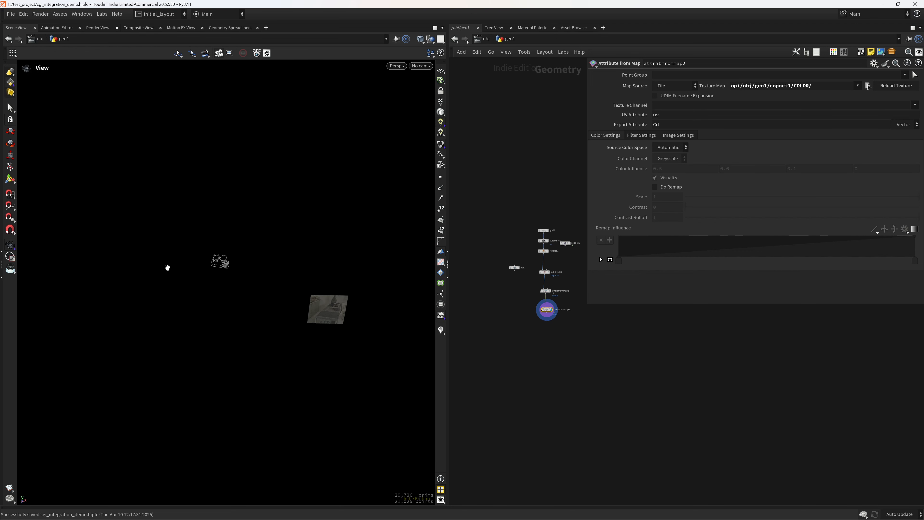
pyautogui.moveTo(344, 282); pyautogui.dragTo(276, 314)
# Add an Attribute Wrangle below the second Attribute from Map node, wire it in, and display it.
pyautogui.scroll(5, 560, 320)
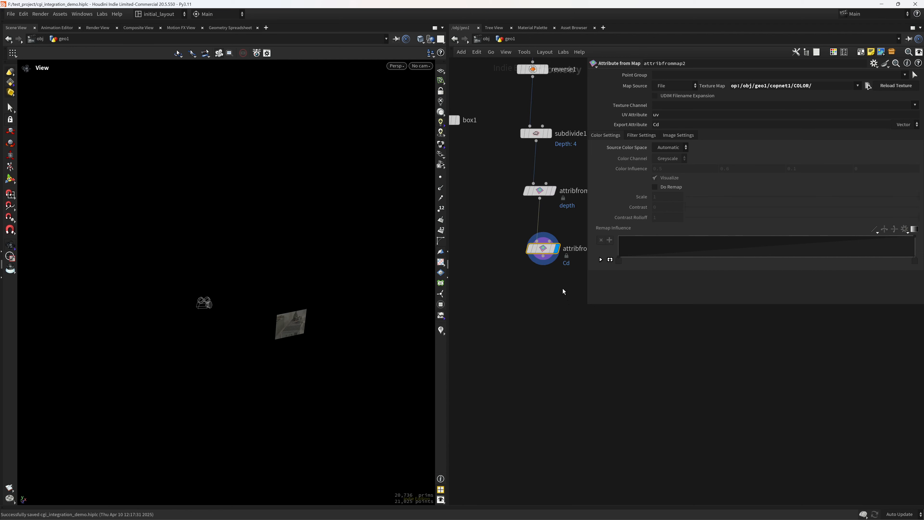
pyautogui.press('Tab')
pyautogui.write('aw')
pyautogui.press('Return')
pyautogui.click(509, 342)
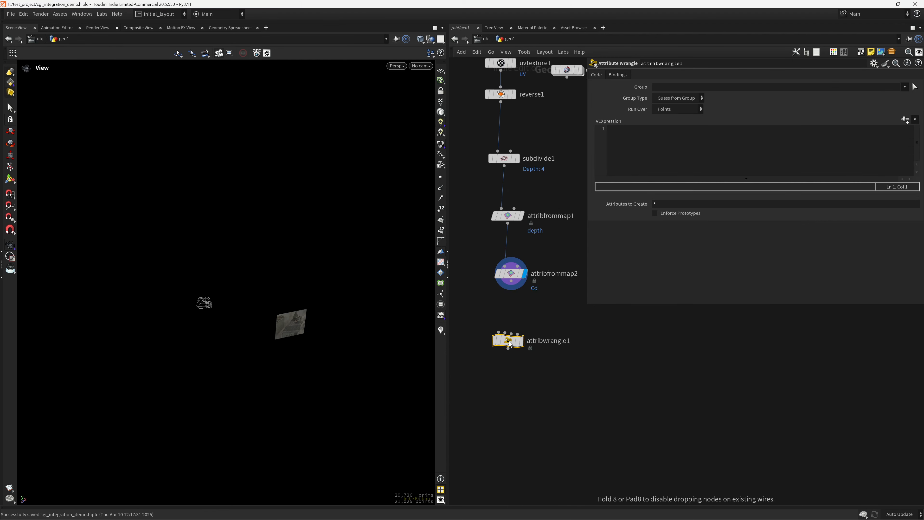
pyautogui.moveTo(511, 280); pyautogui.dragTo(499, 332)
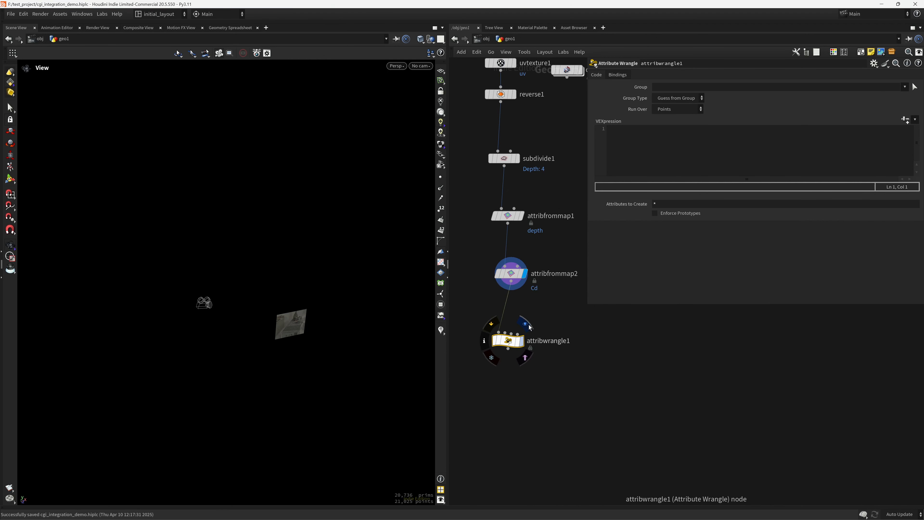
pyautogui.click(527, 324)
# Enter string cam = chs("pathToCam"); in the wrangle's VEXpression and create the matching path parameter.
pyautogui.click(643, 152)
pyautogui.write('str')
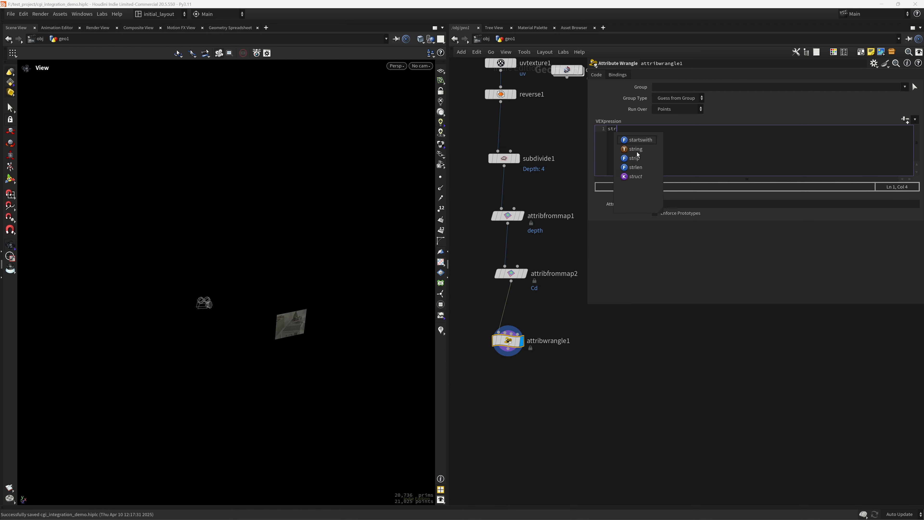
pyautogui.write('ing cam =')
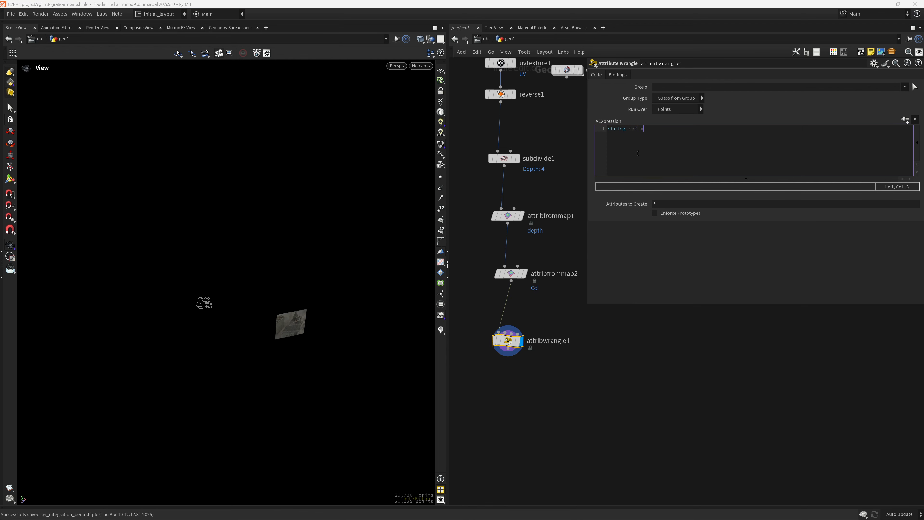
pyautogui.write(' chs()')
pyautogui.click(905, 120)
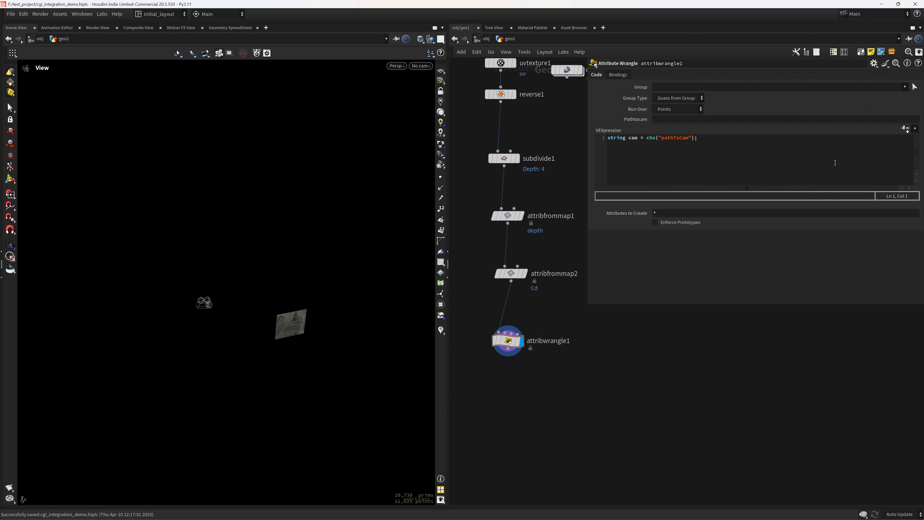
# Change the wrangle's pathToCam parameter type to Operator Path with the Object: Camera Only filter.
pyautogui.click(874, 63)
pyautogui.click(850, 102)
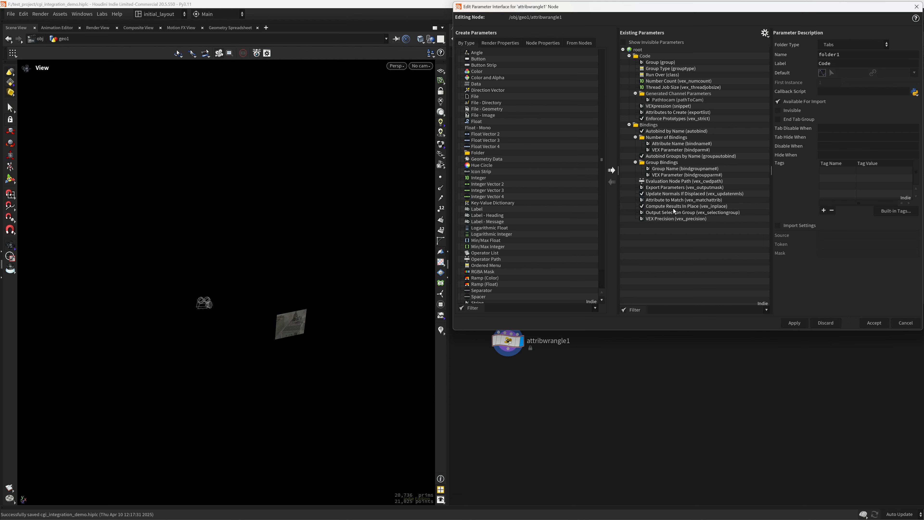
pyautogui.click(679, 100)
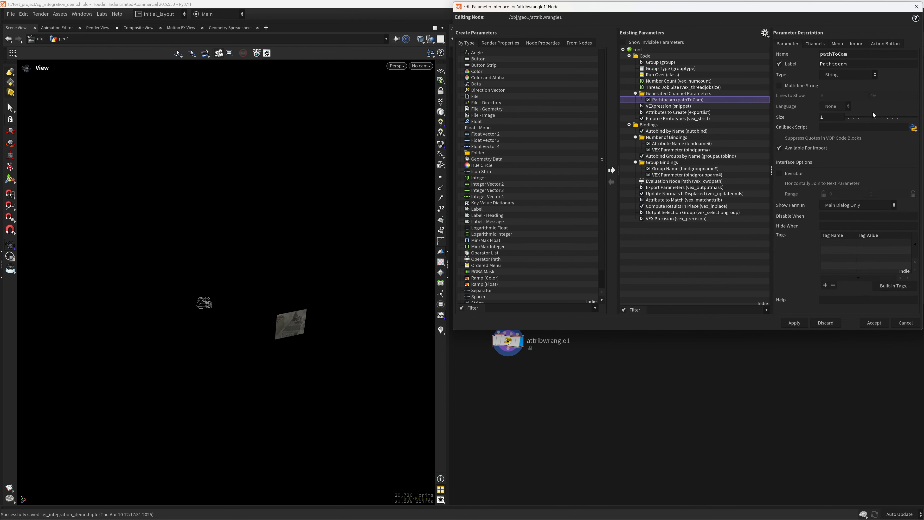
pyautogui.click(841, 75)
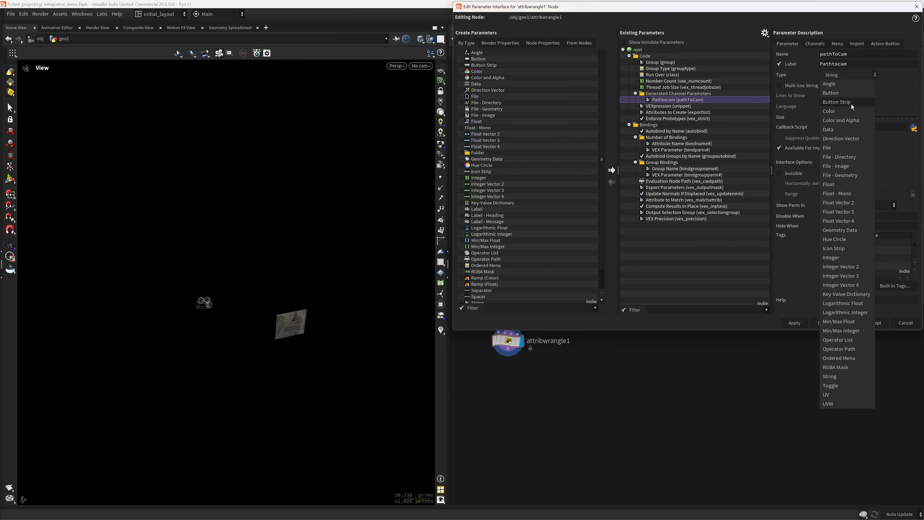
pyautogui.click(848, 348)
pyautogui.click(865, 89)
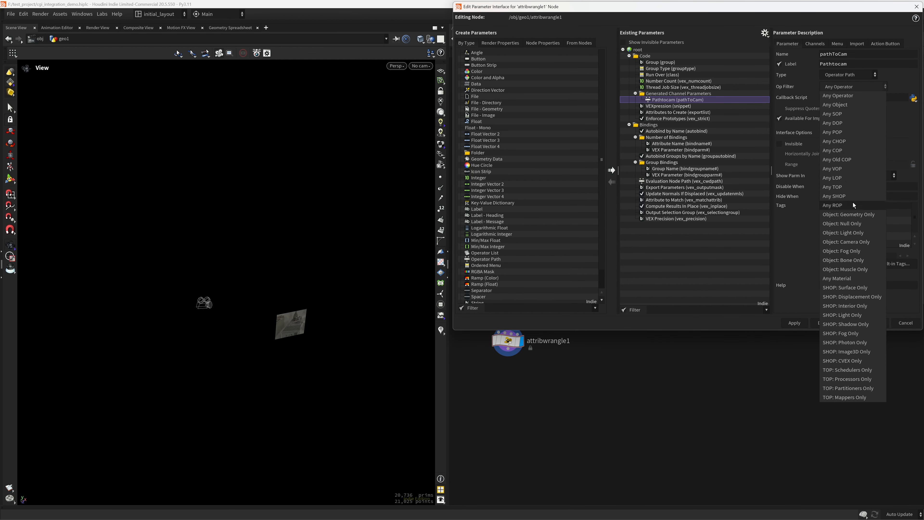
pyautogui.click(864, 243)
pyautogui.click(862, 323)
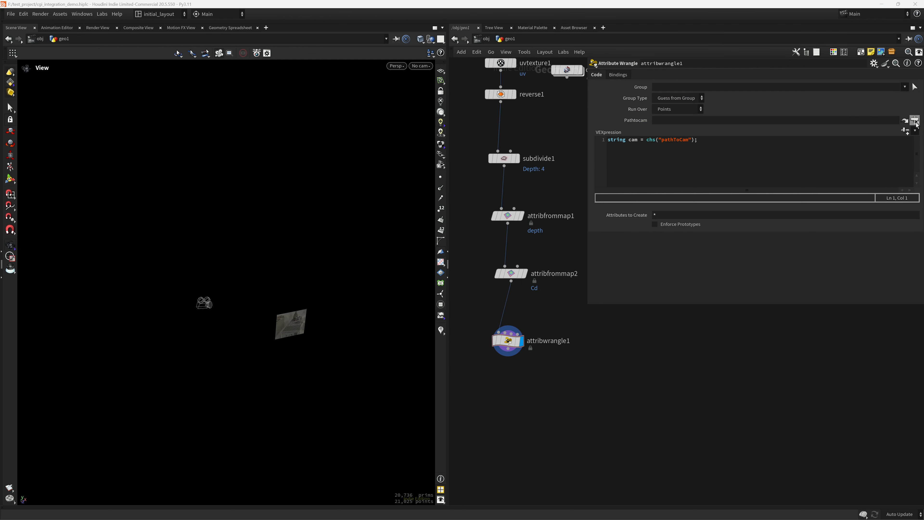
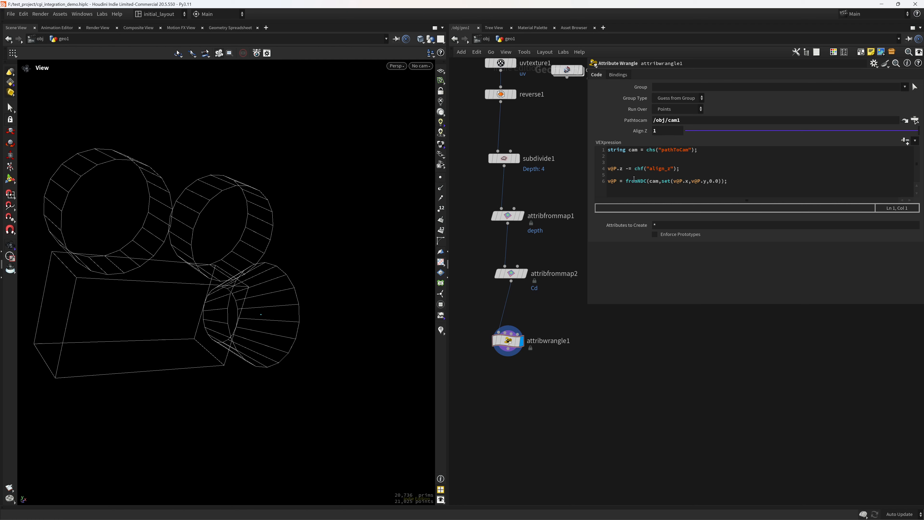
# Examine the camera and the grid projected by the wrangle in the viewport, along with the node chain.
pyautogui.scroll(-5, 358, 301)
pyautogui.moveTo(364, 321); pyautogui.dragTo(250, 334, button='middle')
pyautogui.moveTo(249, 334); pyautogui.dragTo(344, 310)
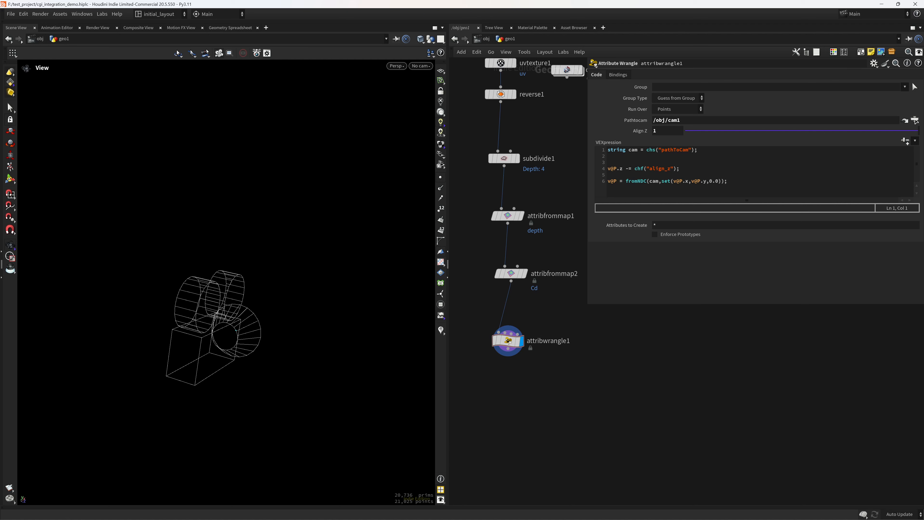
pyautogui.scroll(-3, 590, 326)
pyautogui.moveTo(603, 316); pyautogui.dragTo(603, 336, button='middle')
pyautogui.scroll(2, 590, 326)
pyautogui.scroll(-2, 603, 340)
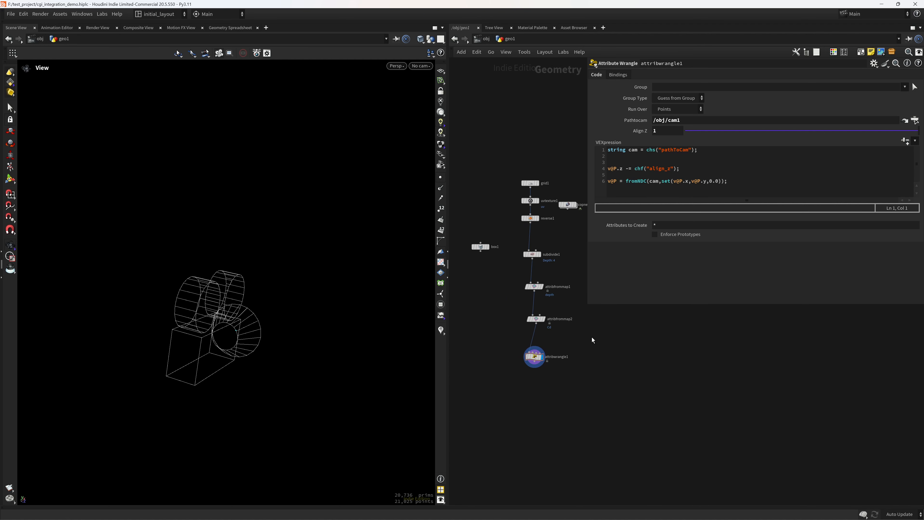
pyautogui.moveTo(323, 327); pyautogui.dragTo(350, 303)
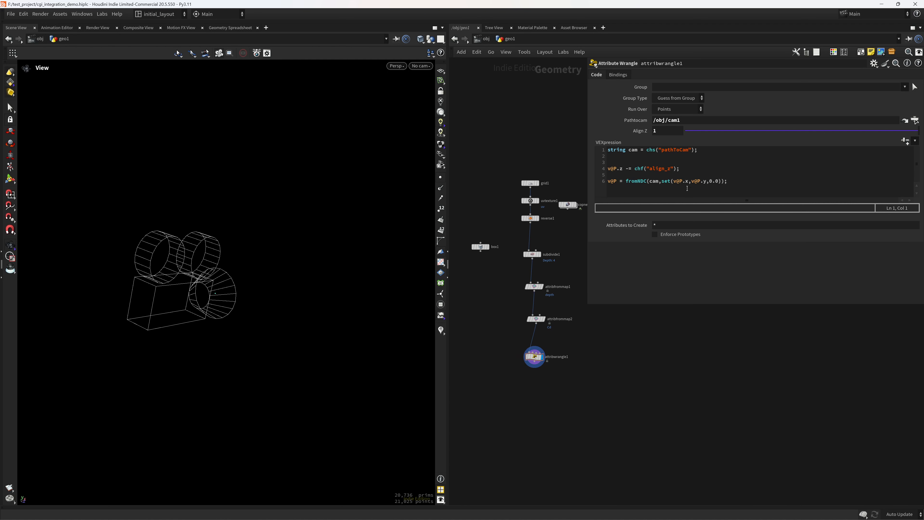
pyautogui.click(689, 182)
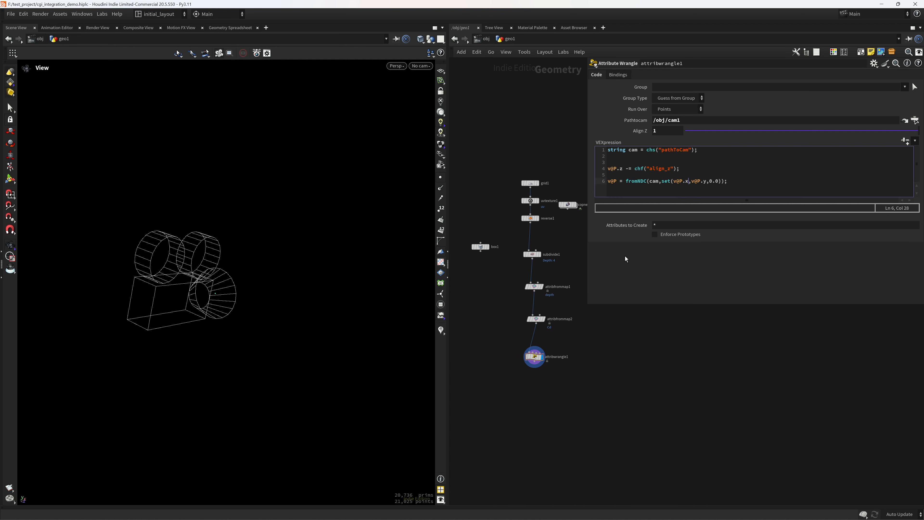
pyautogui.write('+0.5')
pyautogui.press('Right')
pyautogui.press('Right')
pyautogui.press('Right')
pyautogui.press('Right')
pyautogui.press('Right')
pyautogui.press('Right')
pyautogui.click(660, 344)
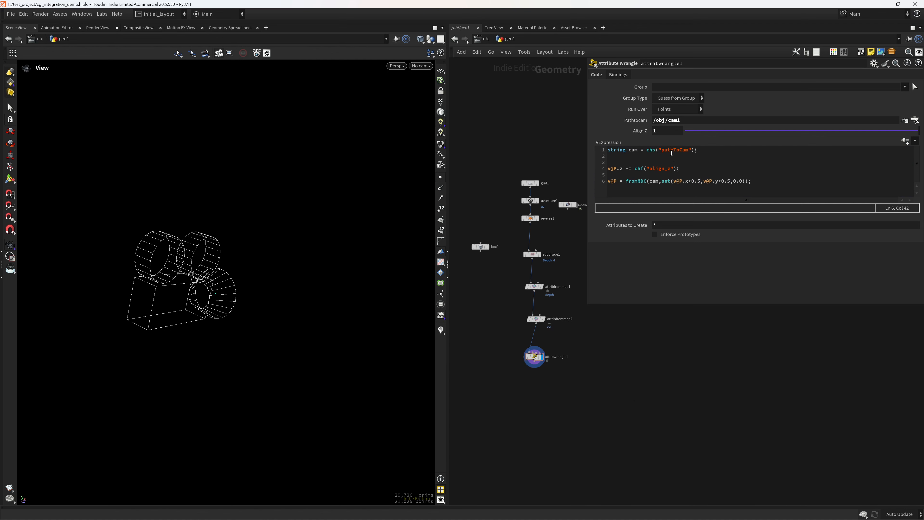
# Set the wrangle's Align Z to 3 and check where the projected grid sits in the viewport.
pyautogui.doubleClick(668, 131)
pyautogui.write('3')
pyautogui.press('Return')
pyautogui.press('f')
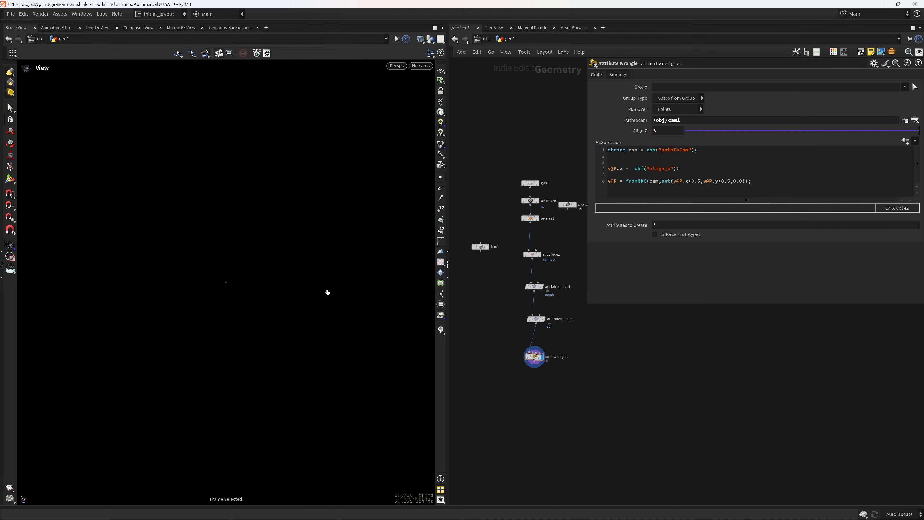
pyautogui.scroll(-5, 350, 289)
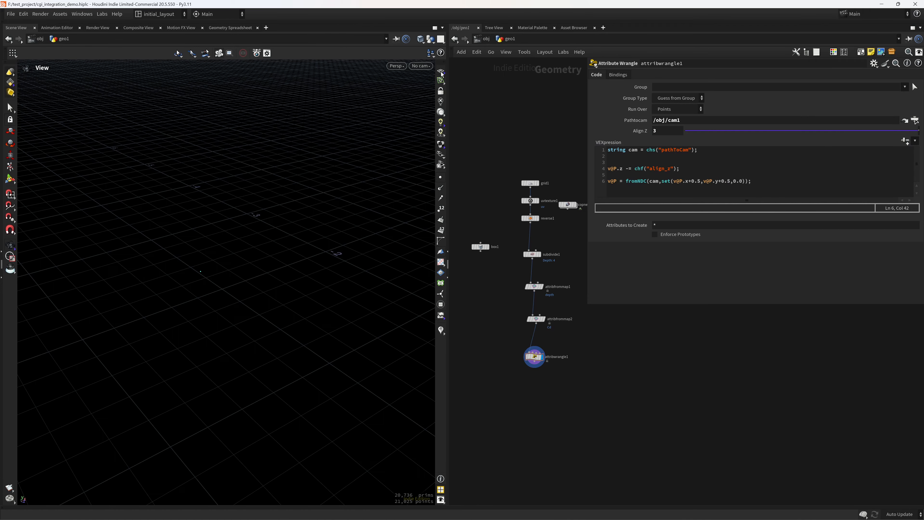
# Replace the 0.0 third component in the wrangle's fromNDC call with @P.z.
pyautogui.scroll(5, 119, 350)
pyautogui.scroll(-10, 110, 364)
pyautogui.moveTo(103, 375); pyautogui.dragTo(261, 304)
pyautogui.scroll(3, 279, 297)
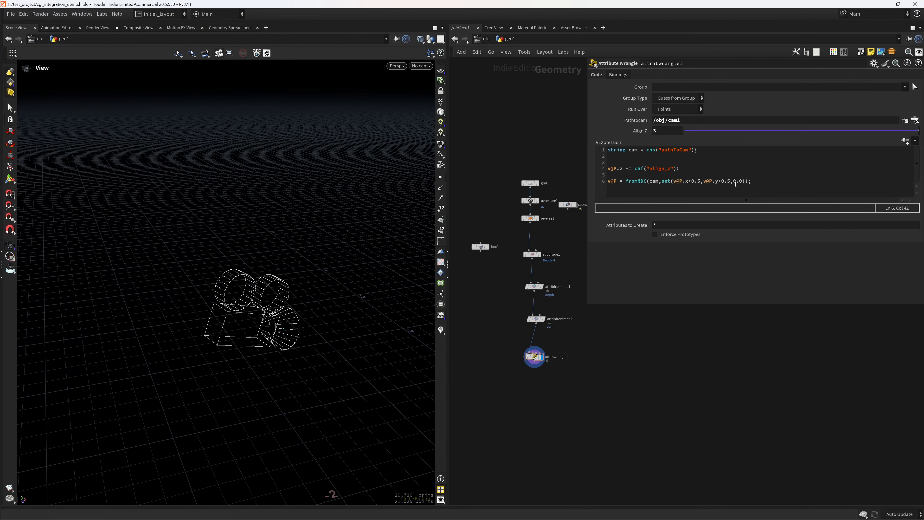
pyautogui.moveTo(734, 182); pyautogui.dragTo(743, 181)
pyautogui.write('@P.')
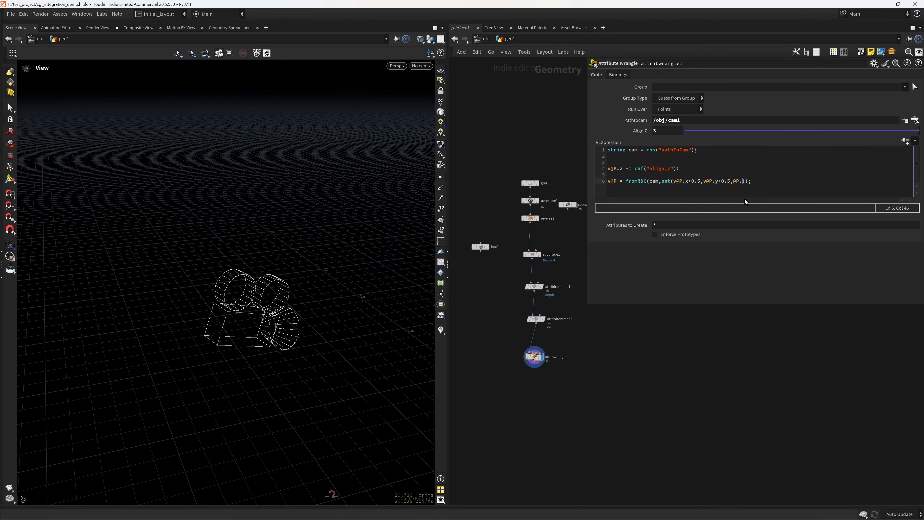
pyautogui.write('z')
# Raise the wrangle's Align Z to 6 to push the projected grid away from the camera.
pyautogui.moveTo(324, 316)
pyautogui.mouseDown()
pyautogui.moveTo(151, 291)
pyautogui.moveTo(328, 310)
pyautogui.moveTo(253, 287)
pyautogui.moveTo(386, 274)
pyautogui.mouseUp()
pyautogui.moveTo(695, 132); pyautogui.dragTo(918, 135)
pyautogui.moveTo(669, 130); pyautogui.dragTo(728, 130, button='middle')
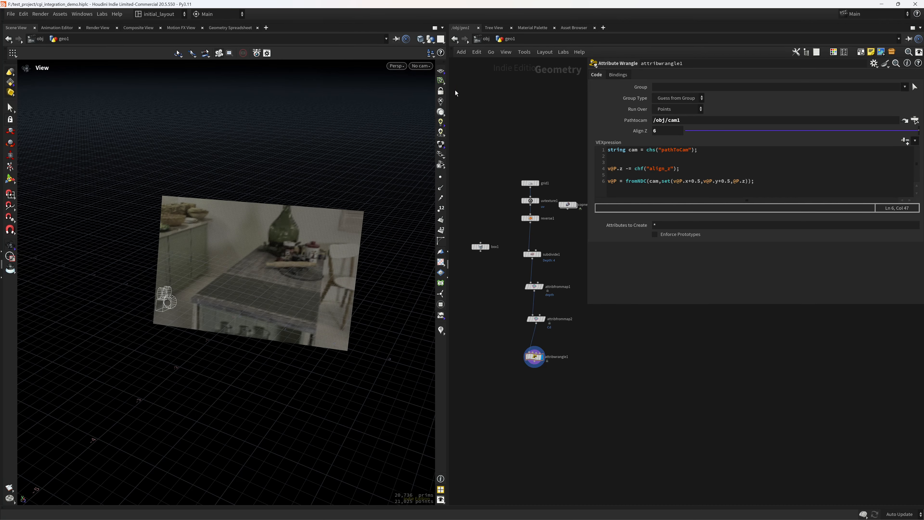
pyautogui.click(421, 66)
pyautogui.click(419, 129)
pyautogui.hotkey('ctrl', 'z')
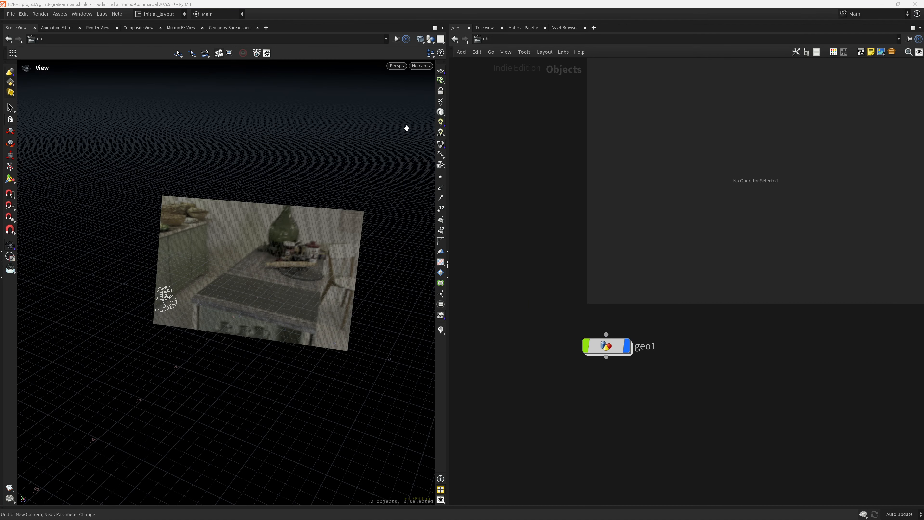
# Look through cam1 in the viewport and go back inside the geo1 network.
pyautogui.click(420, 66)
pyautogui.click(429, 140)
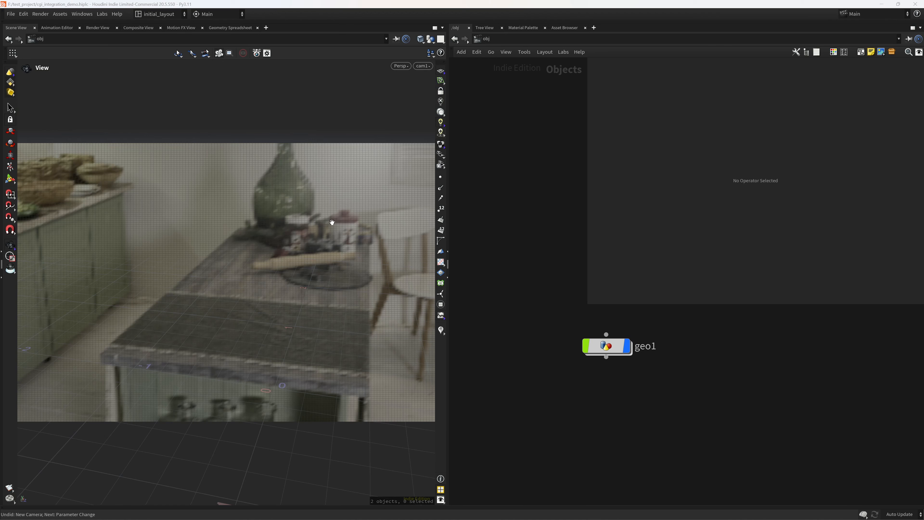
pyautogui.doubleClick(614, 344)
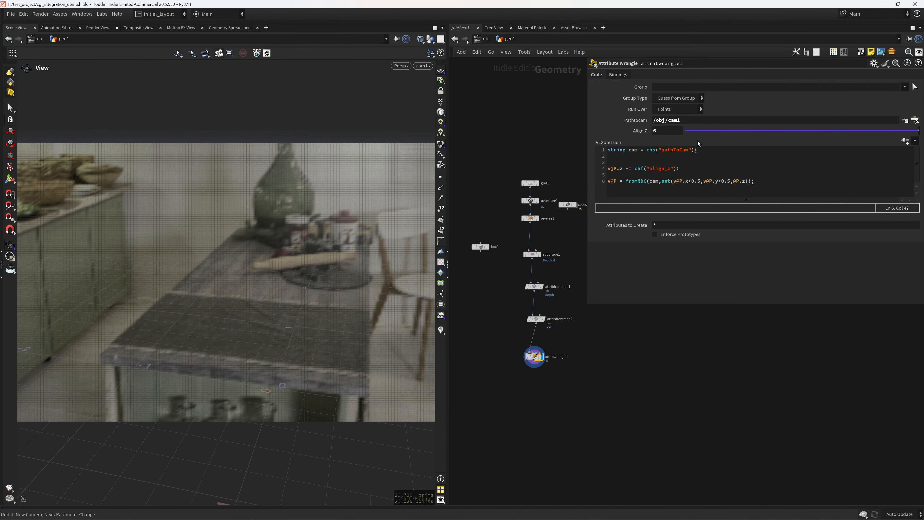
# Set the wrangle's Align Z to 2.1.
pyautogui.moveTo(665, 131); pyautogui.dragTo(688, 119, button='middle')
pyautogui.moveTo(665, 133); pyautogui.dragTo(487, 182)
pyautogui.write('2')
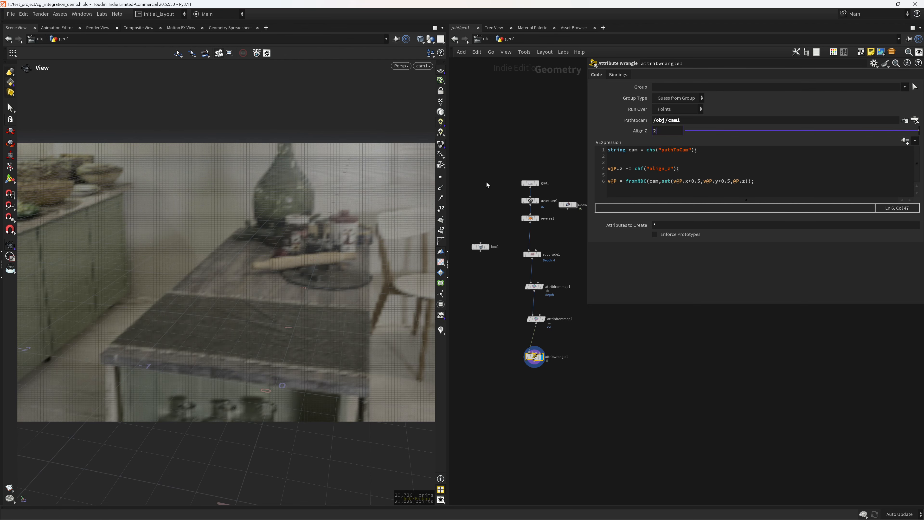
pyautogui.write('.1')
pyautogui.press('Return')
# Leave the camera view, show box1 as a template alongside the projected grid, and save the scene file.
pyautogui.scroll(-10, 298, 273)
pyautogui.moveTo(313, 289); pyautogui.dragTo(248, 301)
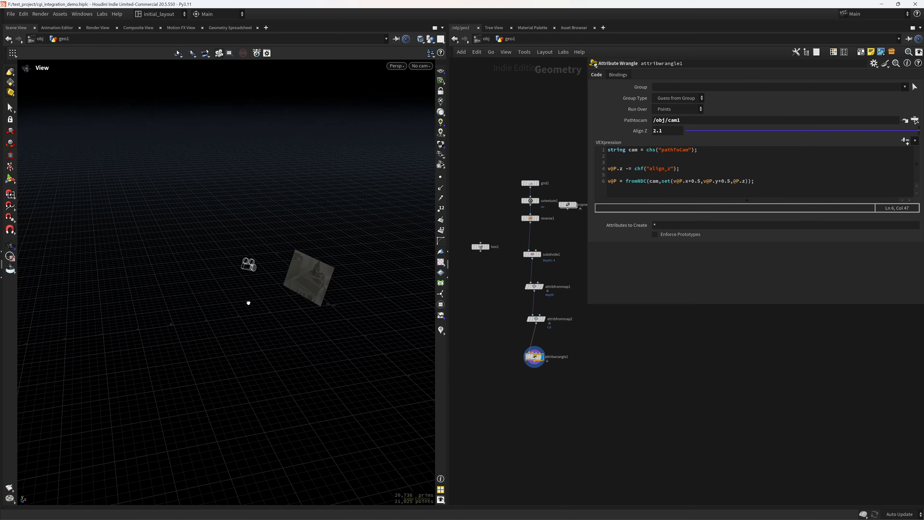
pyautogui.scroll(2, 279, 292)
pyautogui.moveTo(486, 288); pyautogui.dragTo(507, 297, button='middle')
pyautogui.scroll(3, 510, 284)
pyautogui.click(517, 240)
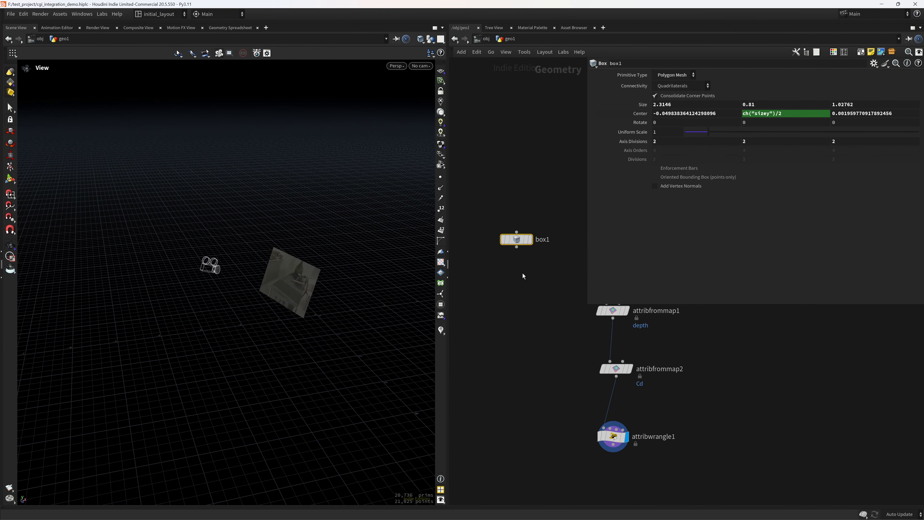
pyautogui.press('r')
pyautogui.moveTo(286, 333); pyautogui.dragTo(240, 304)
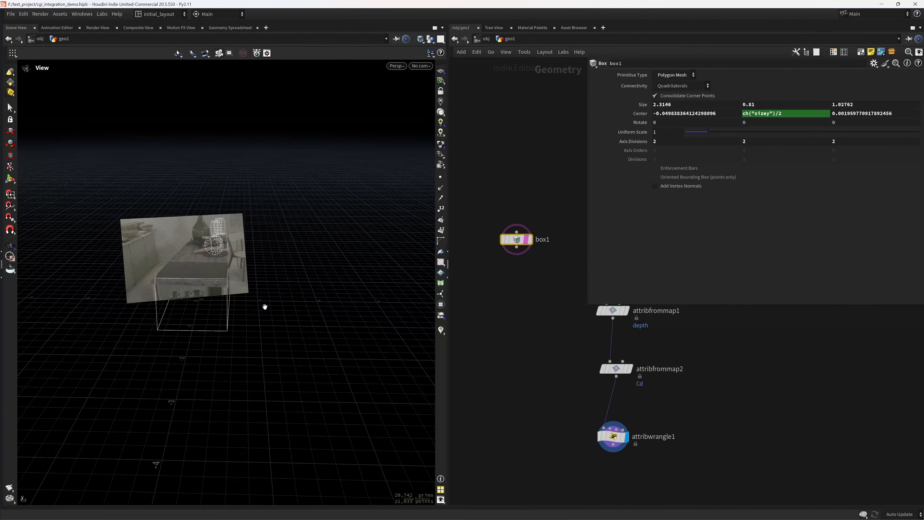
pyautogui.hotkey('ctrl', 's')
# Add a second Attribute Wrangle below attribwrangle1, wire attribwrangle1 into its first input, and display it.
pyautogui.moveTo(584, 409); pyautogui.dragTo(503, 342, button='middle')
pyautogui.scroll(3, 485, 353)
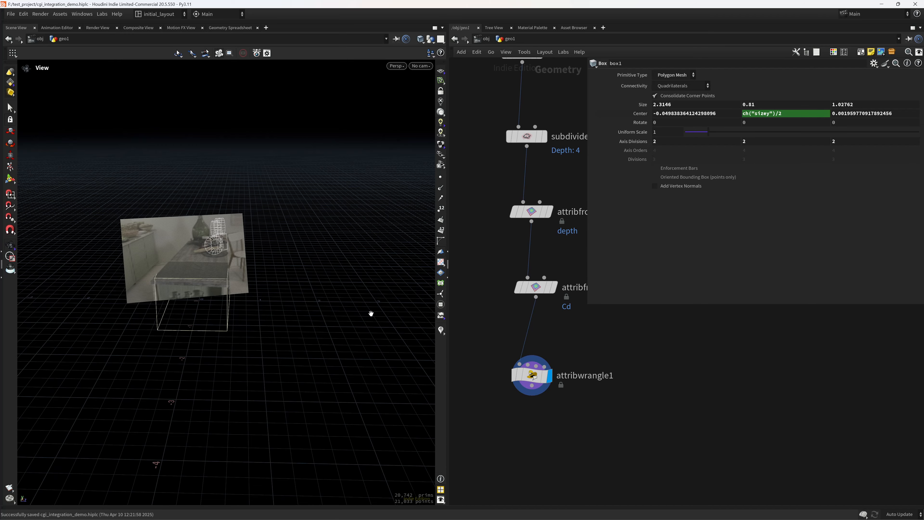
pyautogui.moveTo(371, 313); pyautogui.dragTo(340, 302)
pyautogui.moveTo(340, 302); pyautogui.dragTo(327, 312, button='right')
pyautogui.moveTo(498, 372); pyautogui.dragTo(499, 277, button='middle')
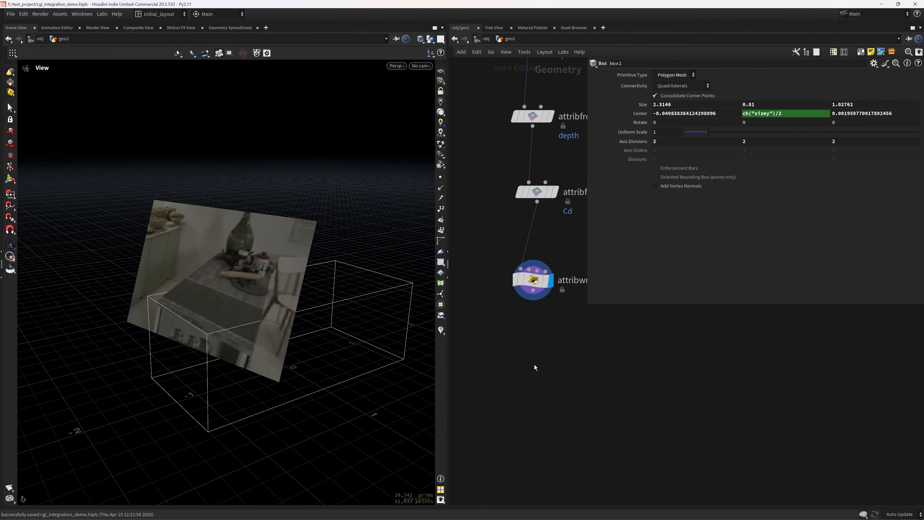
pyautogui.press('Tab')
pyautogui.write('aw')
pyautogui.press('Return')
pyautogui.click(532, 371)
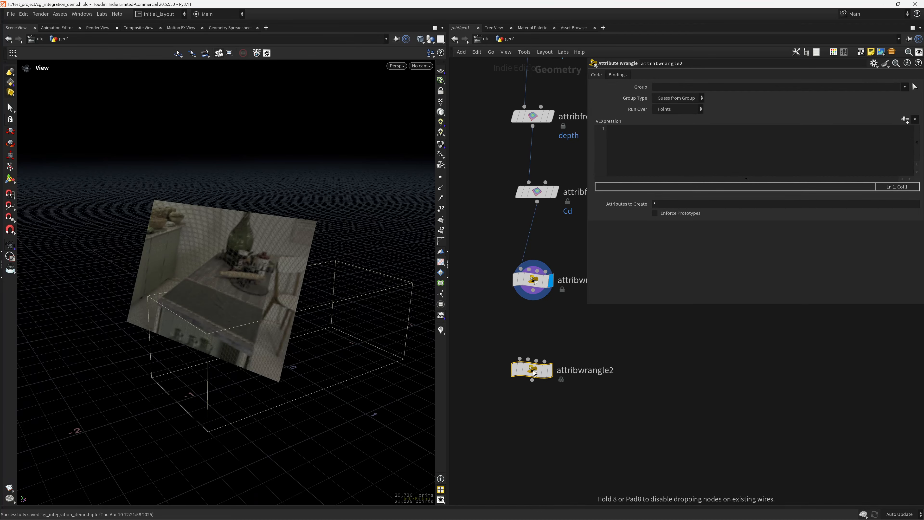
pyautogui.moveTo(533, 291); pyautogui.dragTo(520, 359)
pyautogui.click(551, 370)
pyautogui.scroll(-5, 286, 288)
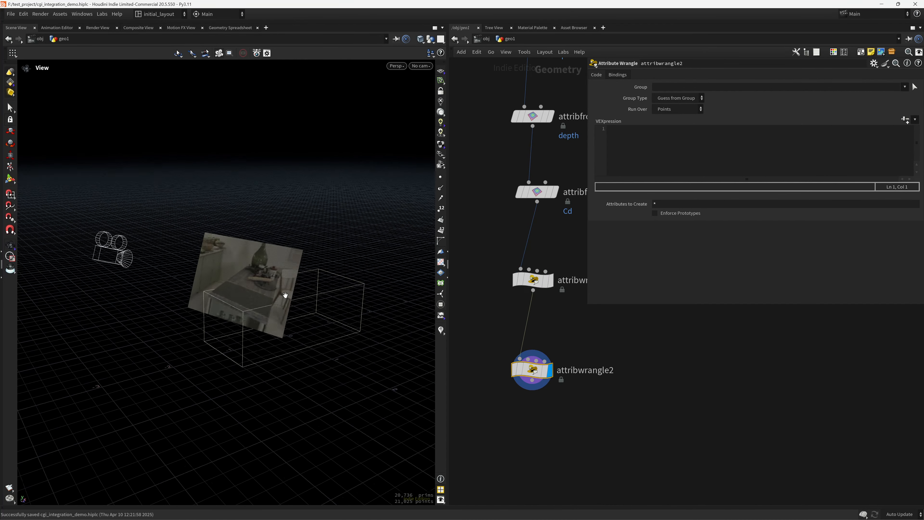
# Write v@P += v@N * f@depth; in attribwrangle2 and inspect the displaced grid from the side.
pyautogui.moveTo(286, 295); pyautogui.dragTo(73, 242)
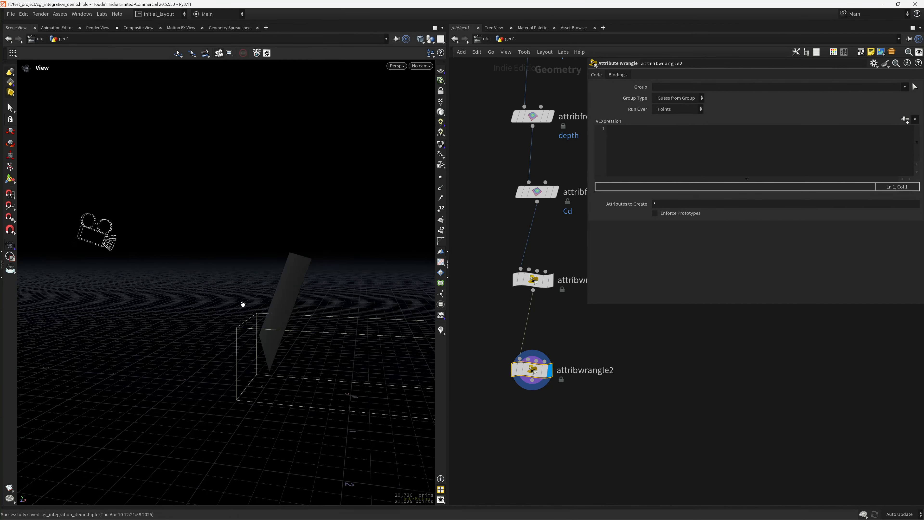
pyautogui.moveTo(243, 304); pyautogui.dragTo(314, 324)
pyautogui.click(626, 148)
pyautogui.write('v')
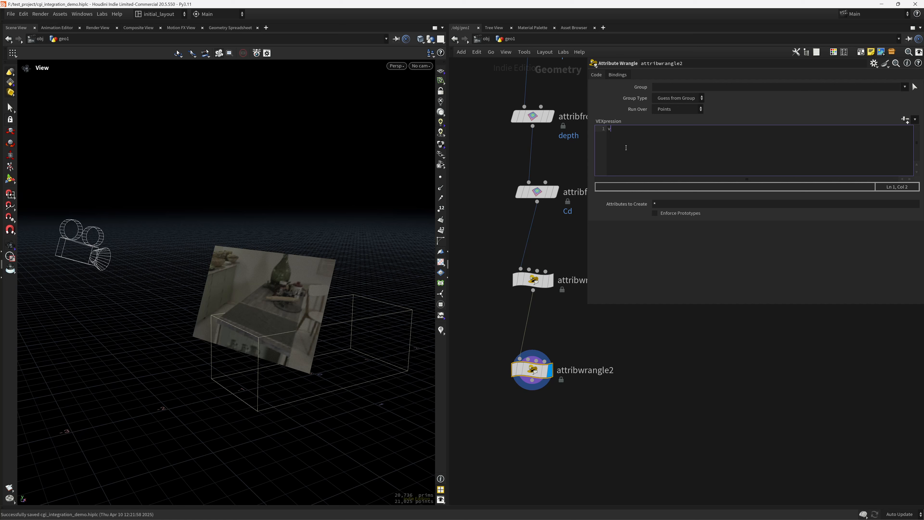
pyautogui.write('@N')
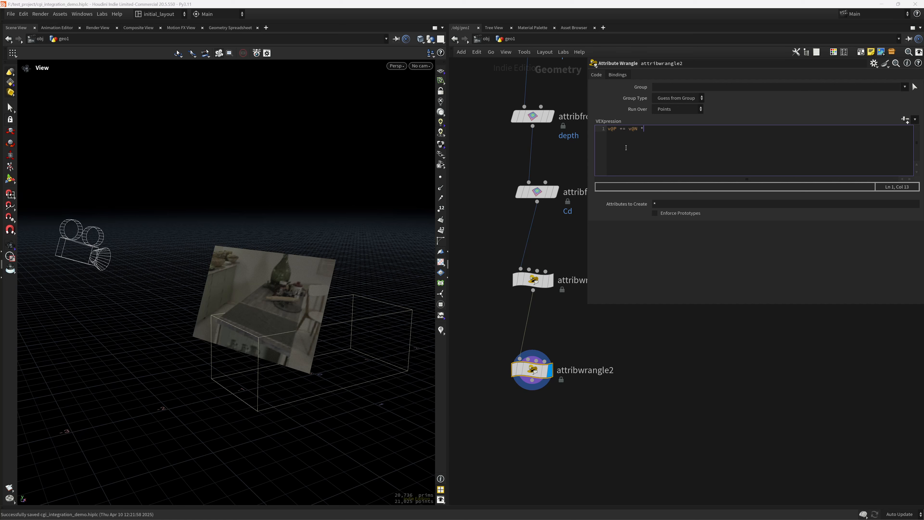
pyautogui.write(' * f@depth;')
pyautogui.click(662, 340)
pyautogui.moveTo(280, 324); pyautogui.dragTo(304, 339)
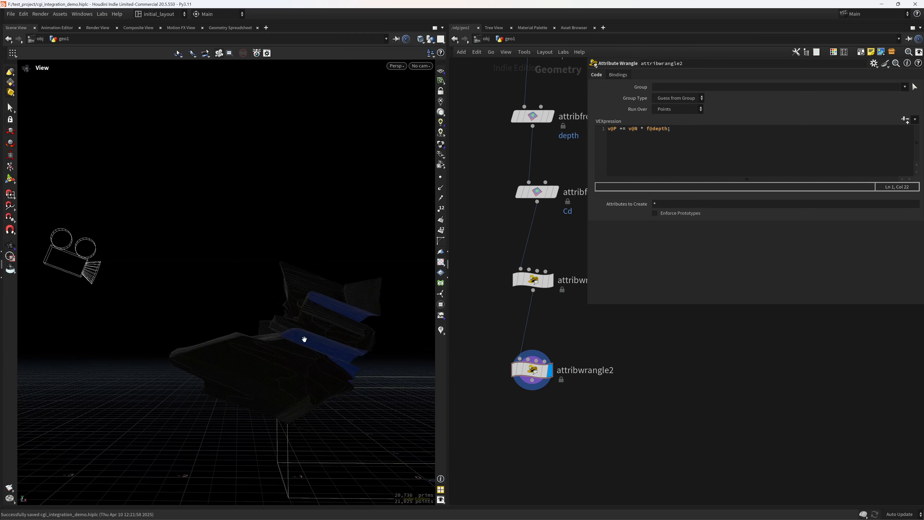
pyautogui.moveTo(247, 349)
pyautogui.mouseDown()
pyautogui.moveTo(242, 355)
pyautogui.moveTo(257, 353)
pyautogui.mouseUp()
# Move both wrangles aside and branch a displayed copy of attribwrangle1 off attribfrommap2.
pyautogui.moveTo(676, 135); pyautogui.dragTo(605, 129)
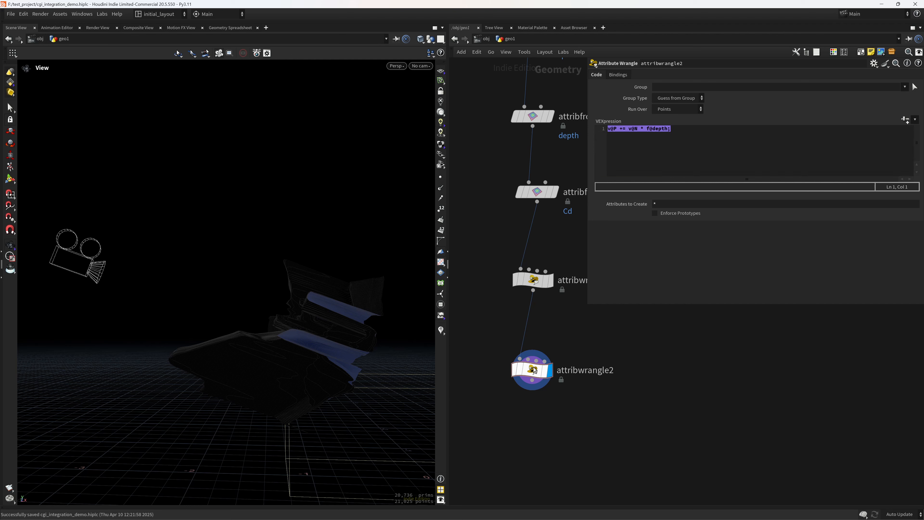
pyautogui.moveTo(534, 370); pyautogui.dragTo(618, 374)
pyautogui.moveTo(534, 281); pyautogui.dragTo(584, 274)
pyautogui.scroll(-6, 535, 304)
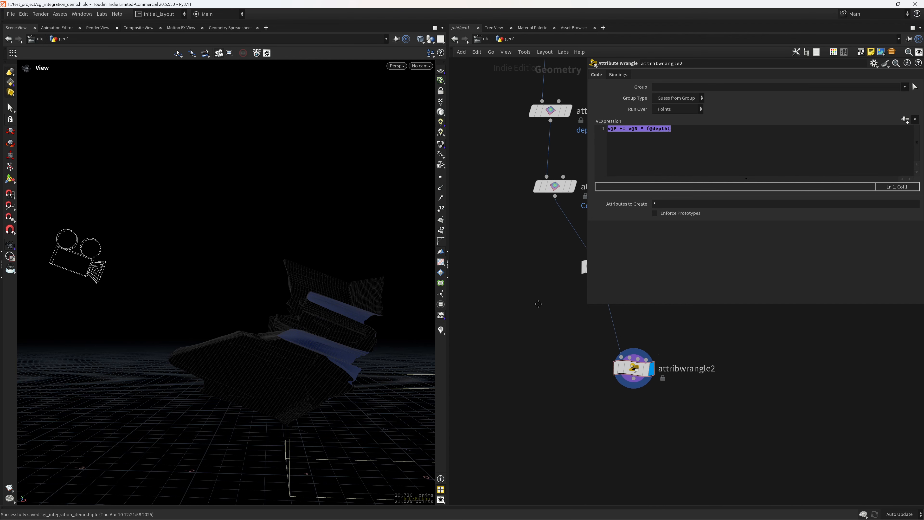
pyautogui.click(528, 300)
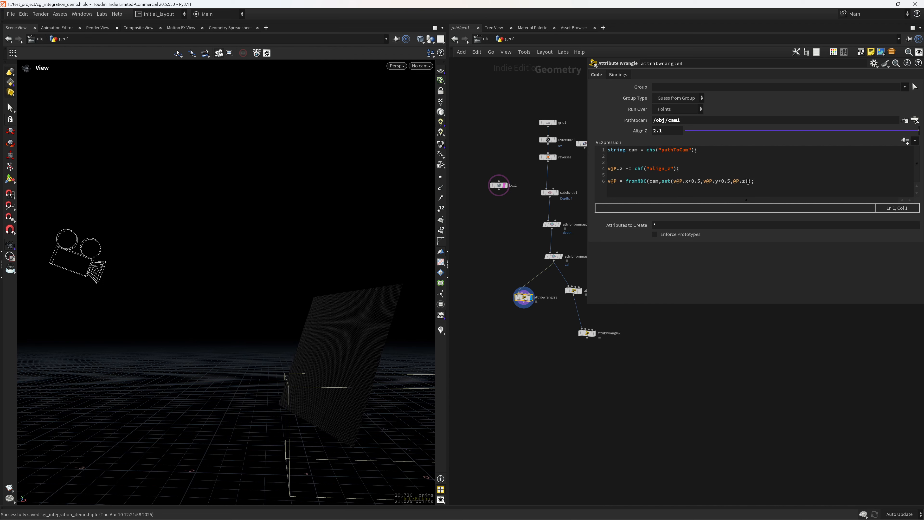
# Change the z component of the copied wrangle's fromNDC call to @P.z-(1.0-f@depth).
pyautogui.click(748, 181)
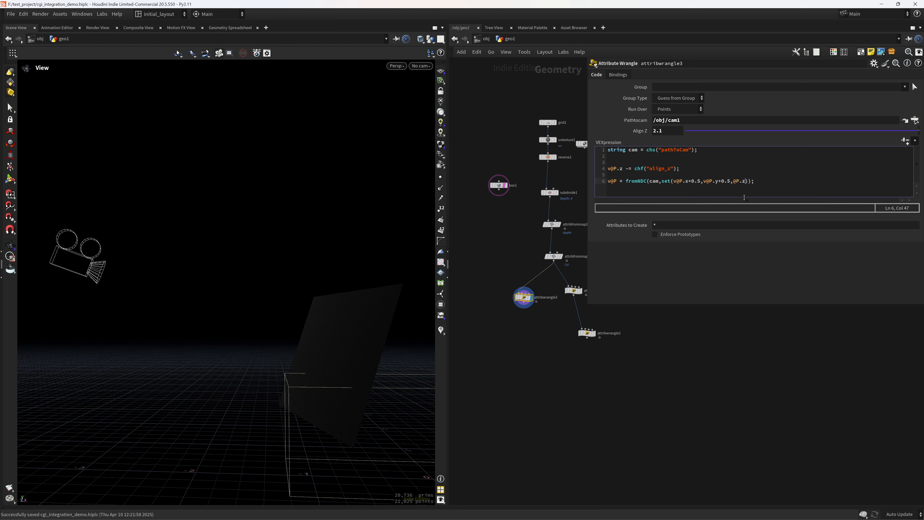
pyautogui.write('1.0-f@-(')
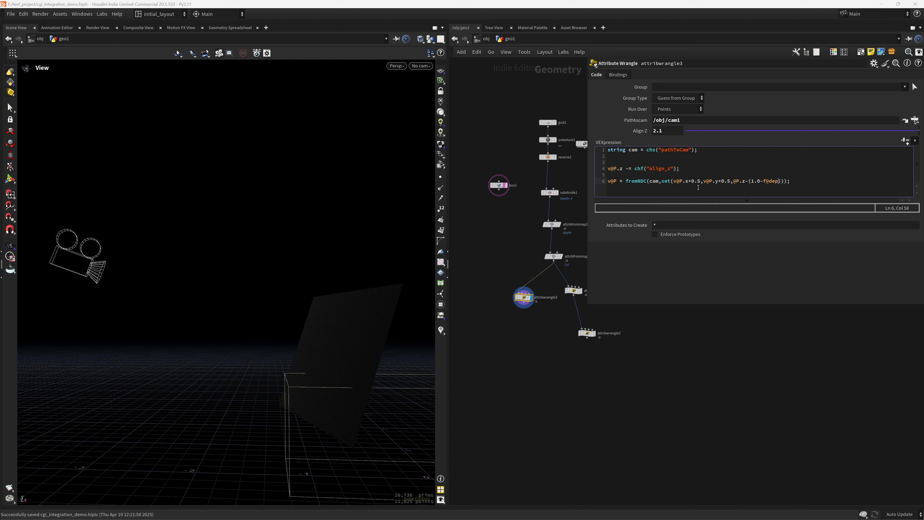
pyautogui.click(530, 351)
# Examine the camera-projected depth mesh and display attribwrangle2 to compare it with the normal-displaced version.
pyautogui.scroll(-3, 331, 364)
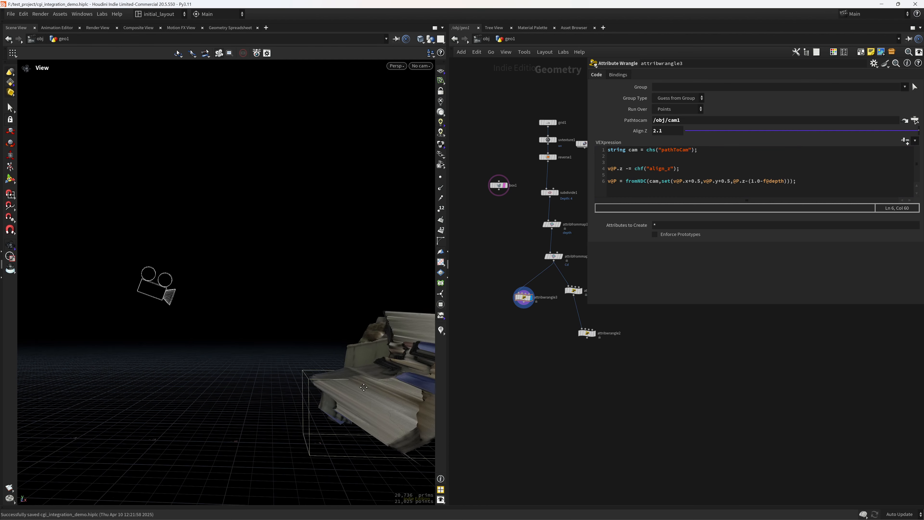
pyautogui.moveTo(367, 387); pyautogui.dragTo(275, 362, button='middle')
pyautogui.scroll(3, 313, 365)
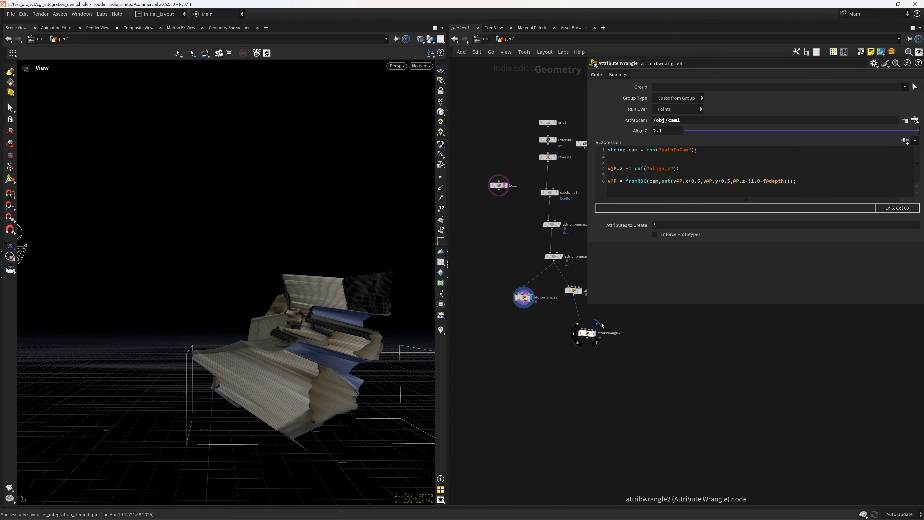
pyautogui.click(593, 333)
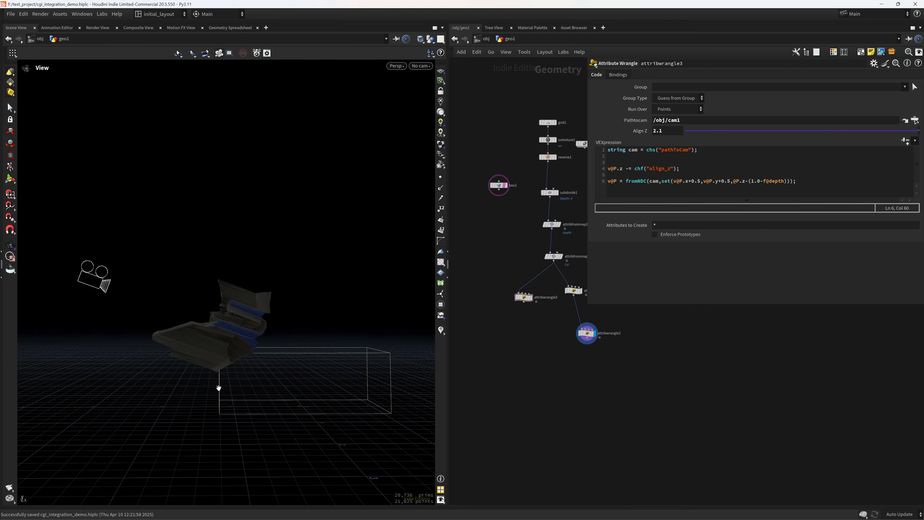
# Display the attribwrangle3 result and inspect the projected room mesh from several angles.
pyautogui.click(530, 297)
pyautogui.scroll(3, 330, 369)
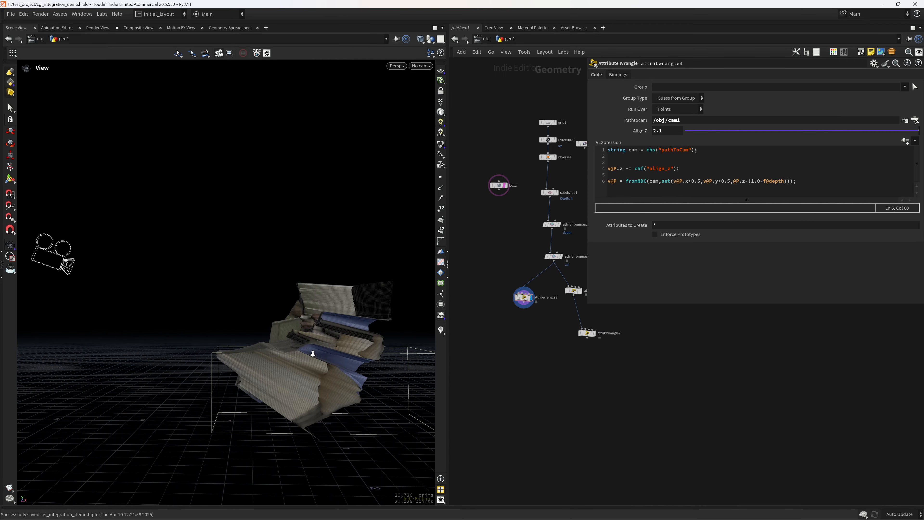
pyautogui.moveTo(330, 369); pyautogui.dragTo(316, 327)
pyautogui.moveTo(316, 328); pyautogui.dragTo(219, 382, button='right')
pyautogui.moveTo(219, 382); pyautogui.dragTo(248, 372)
pyautogui.moveTo(247, 371); pyautogui.dragTo(302, 364, button='right')
pyautogui.moveTo(302, 364); pyautogui.dragTo(379, 361)
pyautogui.moveTo(271, 377); pyautogui.dragTo(354, 369)
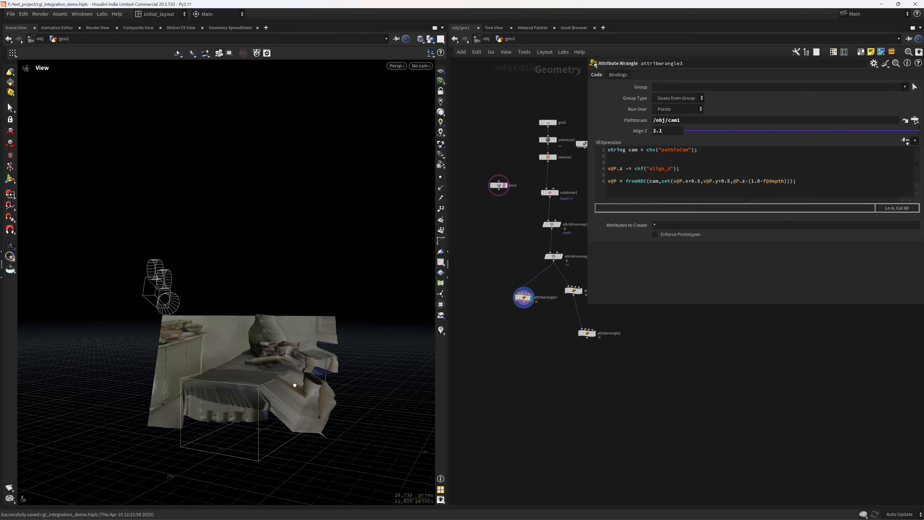
# Check the projected mesh through cam1, then return to the free perspective view.
pyautogui.moveTo(540, 336); pyautogui.dragTo(516, 332, button='middle')
pyautogui.click(421, 66)
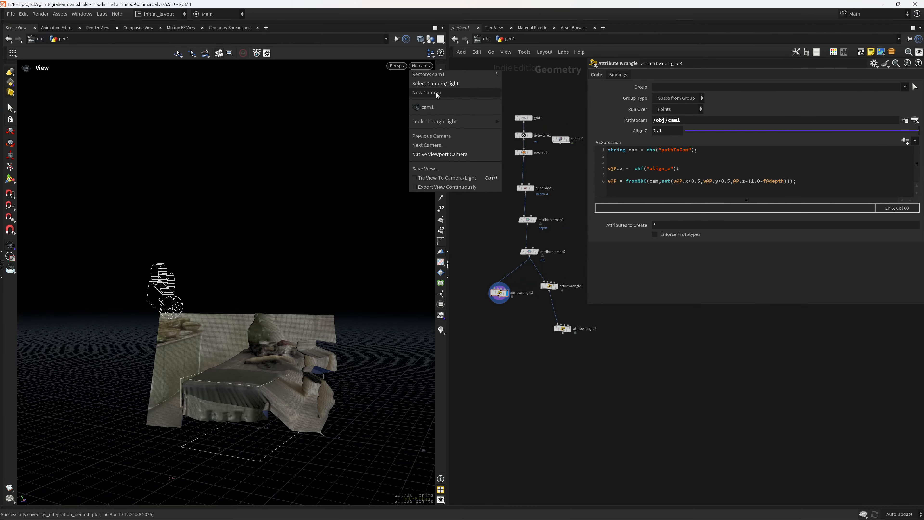
pyautogui.click(429, 107)
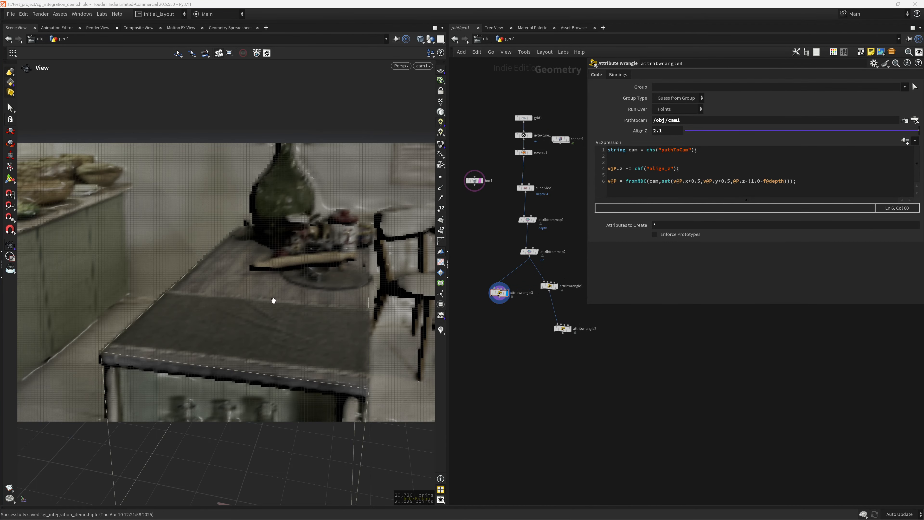
pyautogui.moveTo(358, 297); pyautogui.dragTo(314, 279)
# Try an Align Z of 2.68 on attribwrangle3 and set it back to 2.1.
pyautogui.moveTo(667, 131)
pyautogui.mouseDown(button='middle')
pyautogui.moveTo(601, 157)
pyautogui.moveTo(665, 144)
pyautogui.mouseUp(button='middle')
pyautogui.scroll(-5, 244, 309)
pyautogui.moveTo(243, 309); pyautogui.dragTo(331, 315)
pyautogui.moveTo(670, 133); pyautogui.dragTo(703, 133, button='middle')
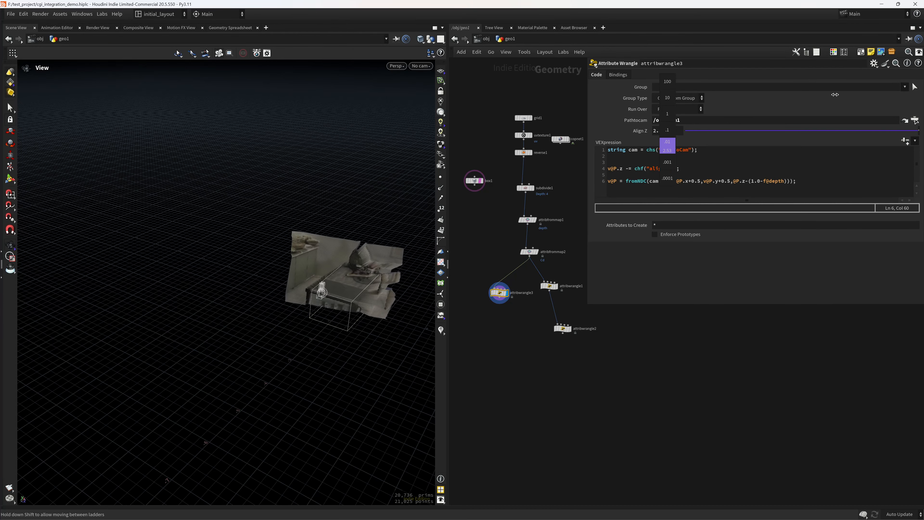
pyautogui.moveTo(836, 95); pyautogui.dragTo(674, 135, button='middle')
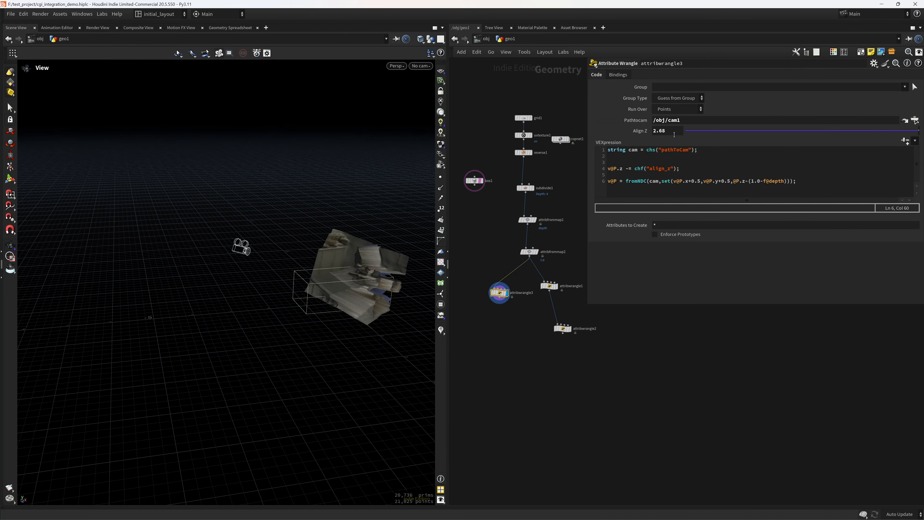
pyautogui.doubleClick(674, 135)
pyautogui.write('2.1')
pyautogui.press('Return')
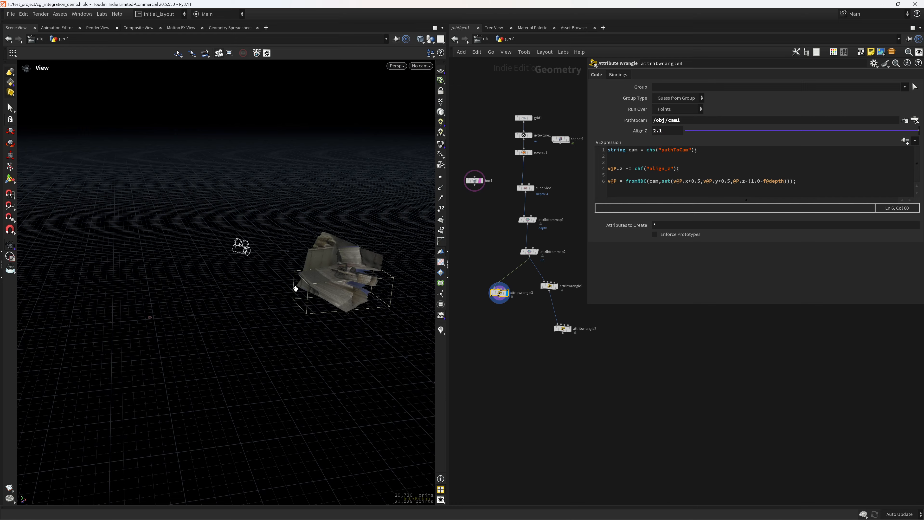
# Set Align Z on attribwrangle3 to 2.04 to fit the table surface to the box guide.
pyautogui.moveTo(296, 289); pyautogui.dragTo(375, 265, button='right')
pyautogui.moveTo(375, 265); pyautogui.dragTo(353, 274)
pyautogui.moveTo(666, 130); pyautogui.dragTo(643, 160, button='middle')
pyautogui.moveTo(256, 308); pyautogui.dragTo(402, 291)
pyautogui.moveTo(402, 291); pyautogui.dragTo(400, 271, button='right')
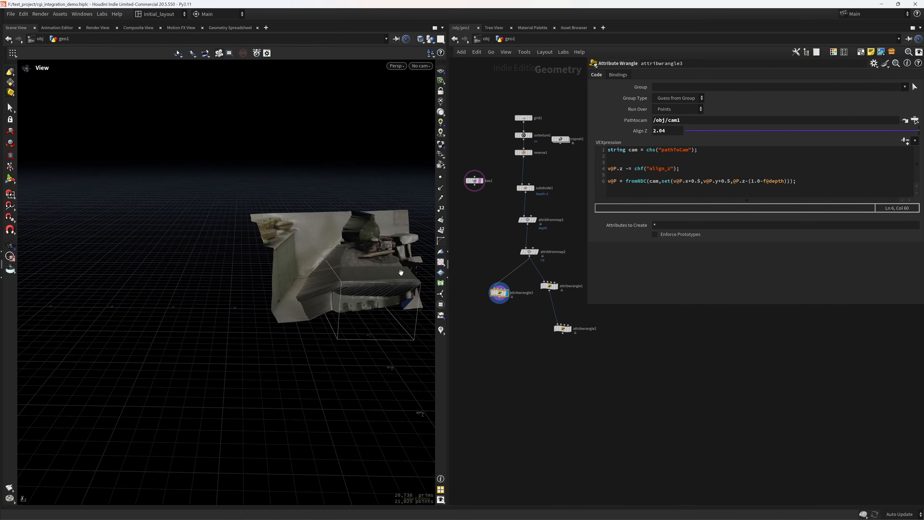
pyautogui.moveTo(401, 270); pyautogui.dragTo(306, 291)
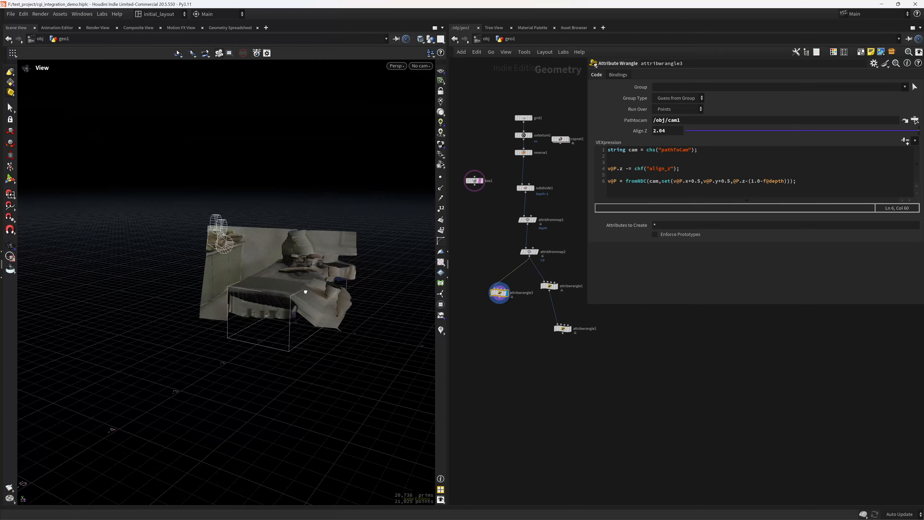
# Examine the mesh's alignment with the box from several angles and save the scene.
pyautogui.moveTo(306, 291); pyautogui.dragTo(390, 256, button='right')
pyautogui.moveTo(390, 256); pyautogui.dragTo(263, 302)
pyautogui.moveTo(262, 302); pyautogui.dragTo(276, 293, button='right')
pyautogui.moveTo(276, 293); pyautogui.dragTo(293, 279)
pyautogui.moveTo(284, 242); pyautogui.dragTo(309, 291)
pyautogui.hotkey('ctrl', 's')
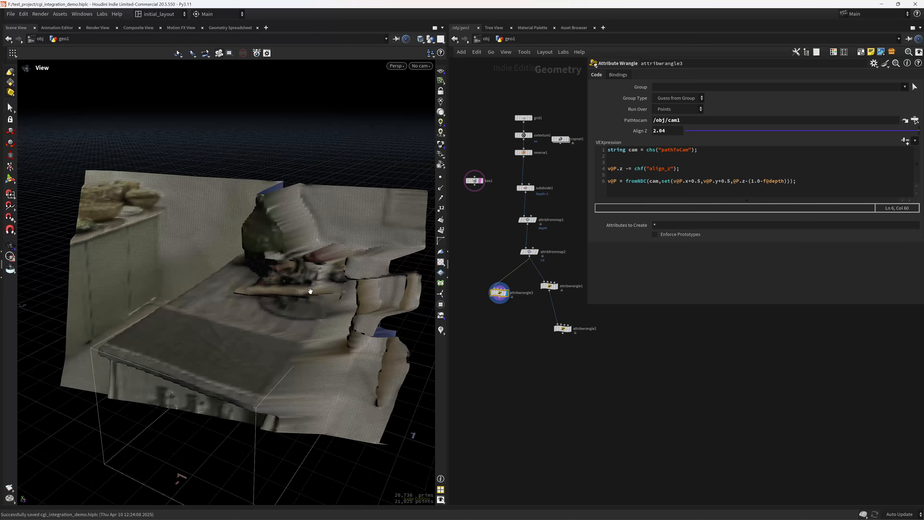
pyautogui.moveTo(309, 291); pyautogui.dragTo(310, 316, button='right')
pyautogui.moveTo(309, 316); pyautogui.dragTo(295, 340)
pyautogui.moveTo(295, 341); pyautogui.dragTo(306, 307, button='right')
pyautogui.moveTo(305, 308); pyautogui.dragTo(291, 336)
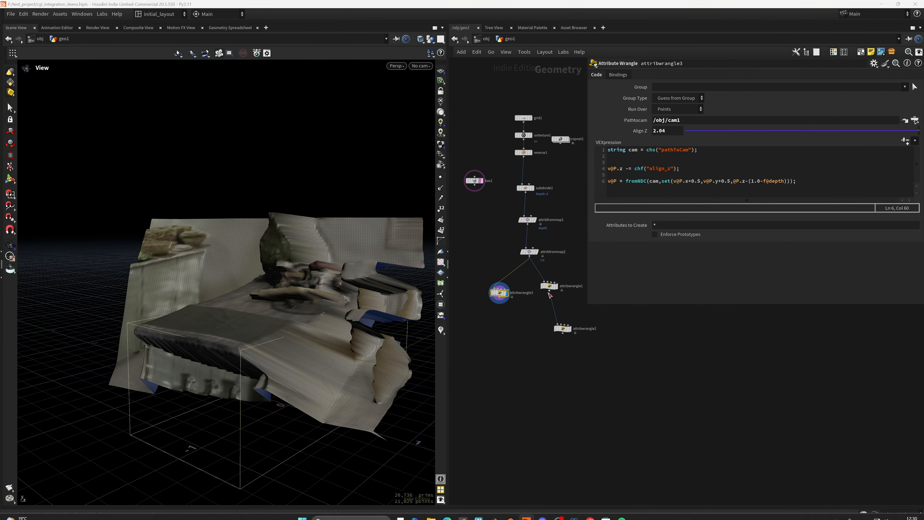
# Delete the unused attribwrangle1 and attribwrangle2 nodes.
pyautogui.moveTo(582, 353); pyautogui.dragTo(535, 299)
pyautogui.press('Delete')
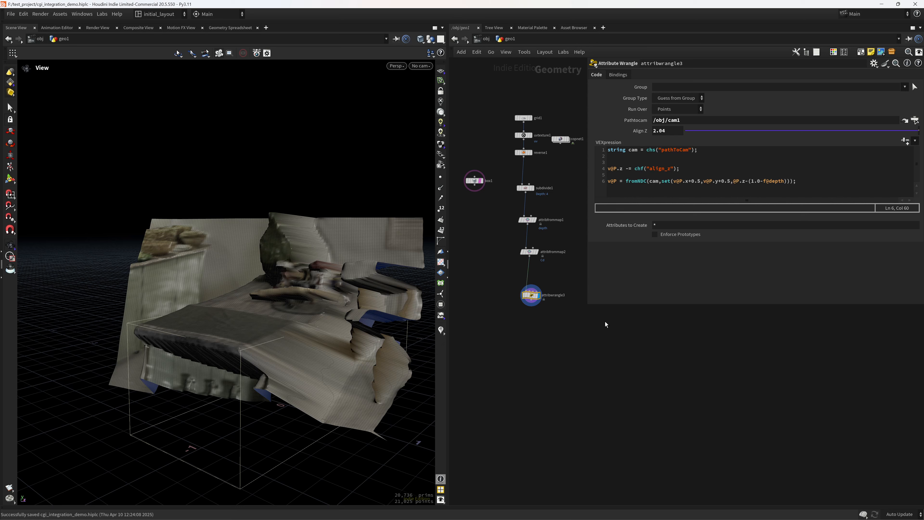
# Add an author credit comment on line 8, below the code of attribwrangle3.
pyautogui.click(790, 198)
pyautogui.press('Return')
pyautogui.press('Return')
pyautogui.write('//')
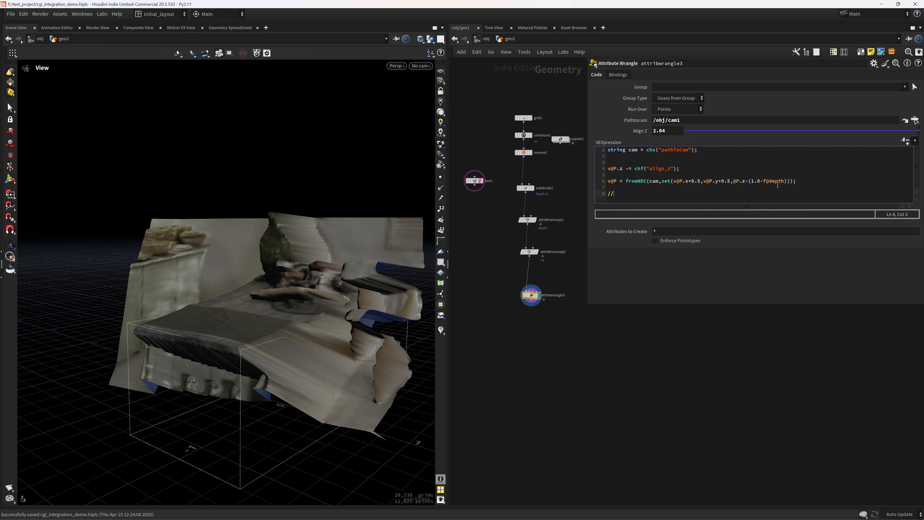
pyautogui.write('alsch')
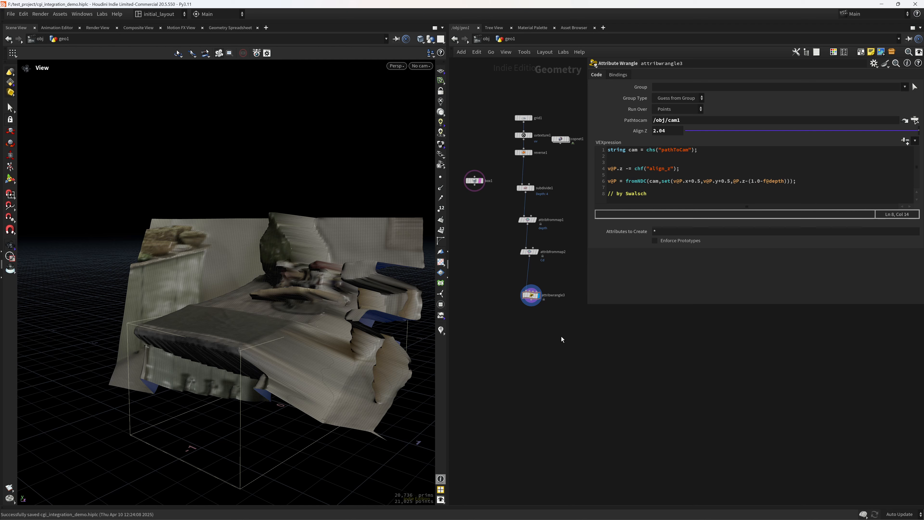
# Add a Null node below attribwrangle3 and connect it to the wrangle's output.
pyautogui.scroll(5, 566, 312)
pyautogui.scroll(-6, 546, 308)
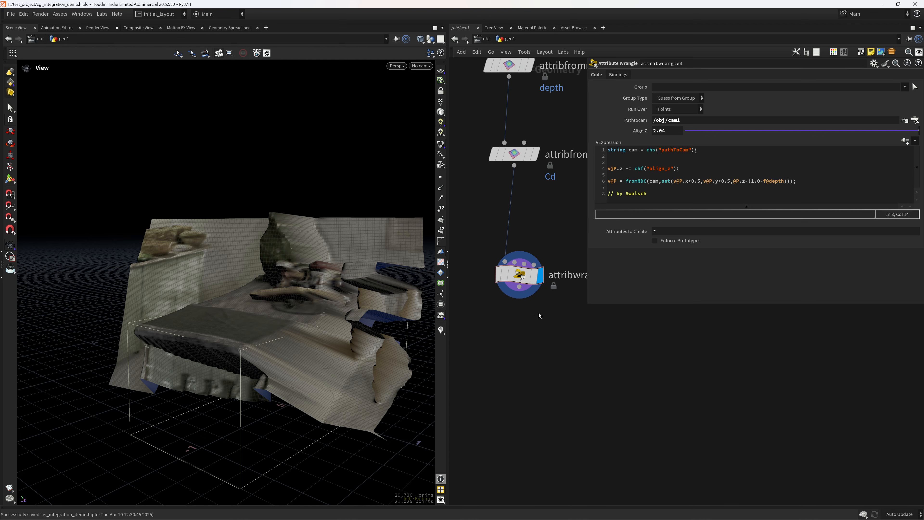
pyautogui.scroll(2, 542, 337)
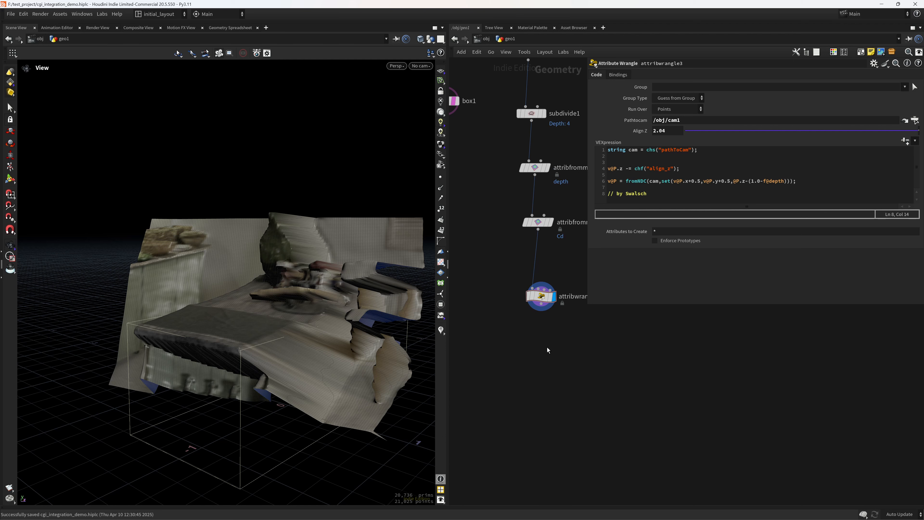
pyautogui.press('Tab')
pyautogui.write('null')
pyautogui.press('Return')
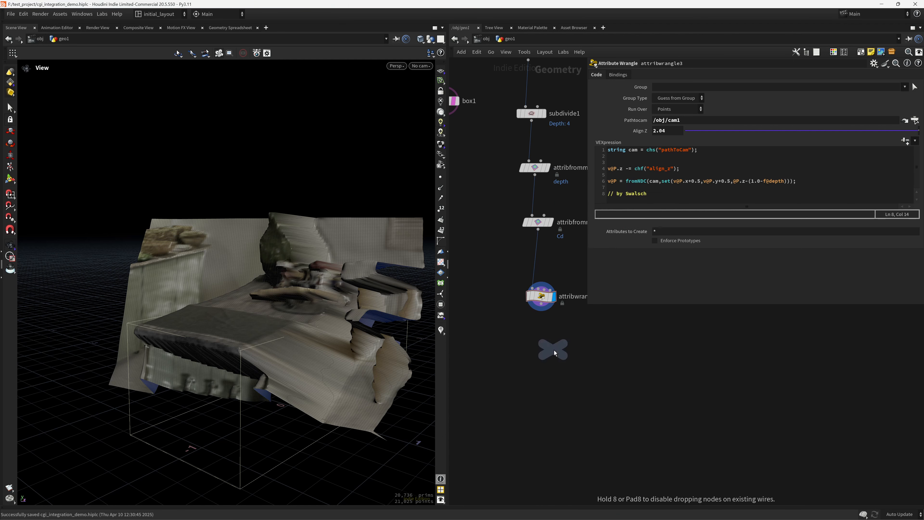
pyautogui.click(554, 350)
pyautogui.moveTo(554, 350); pyautogui.dragTo(542, 364)
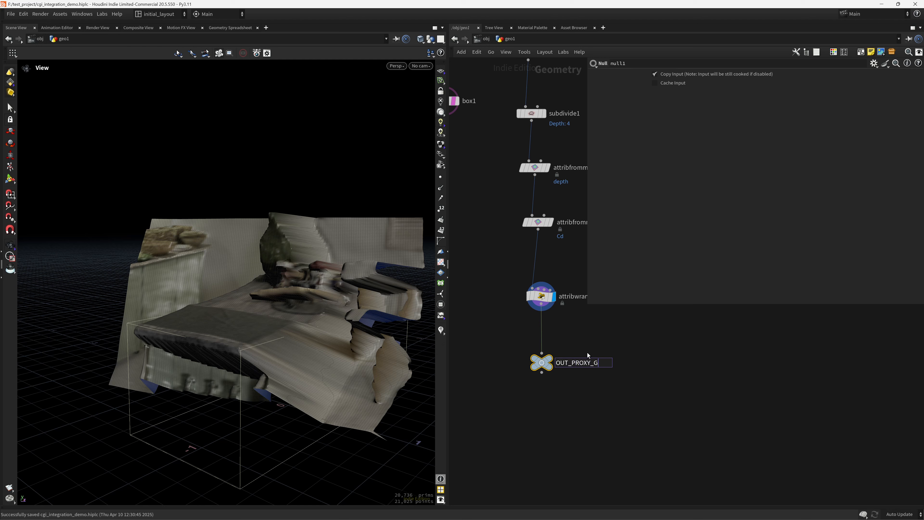
# Name the null node OUT_PROXY_GEO and set it as the displayed node.
pyautogui.write('EEO')
pyautogui.press('Return')
pyautogui.doubleClick(602, 362)
pyautogui.press('BackSpace')
pyautogui.press('Return')
pyautogui.click(549, 360)
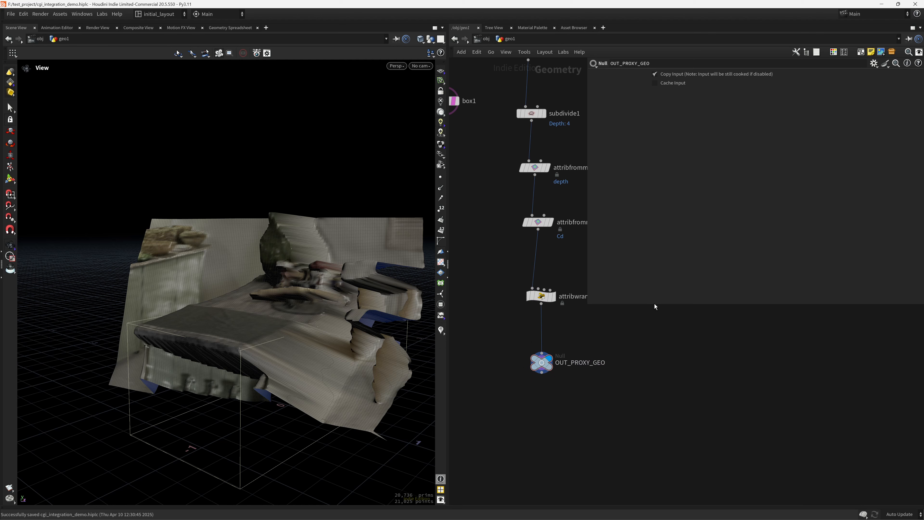
# Save the scene and paste the copied Bottle stash node beside the proxy geometry chain.
pyautogui.moveTo(655, 307); pyautogui.dragTo(570, 334, button='middle')
pyautogui.scroll(-5, 575, 351)
pyautogui.hotkey('ctrl', 's')
pyautogui.scroll(1, 565, 332)
pyautogui.hotkey('ctrl', 'v')
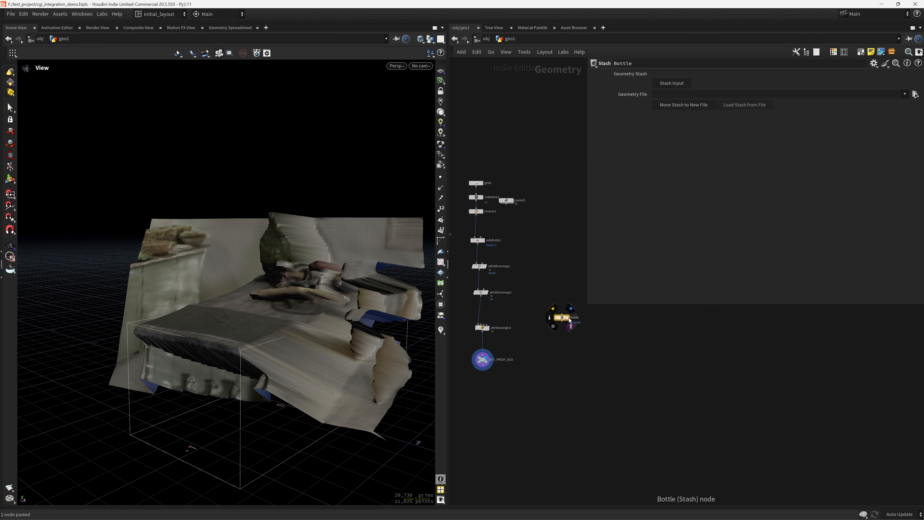
# Display the Bottle node, frame and inspect the bottle model, and save the scene.
pyautogui.click(569, 318)
pyautogui.press('f')
pyautogui.moveTo(253, 350); pyautogui.dragTo(364, 319)
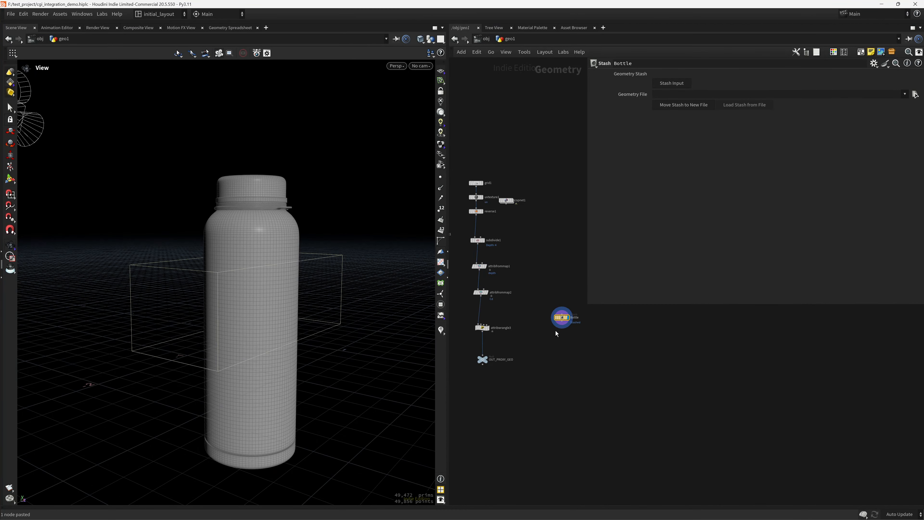
pyautogui.moveTo(277, 297); pyautogui.dragTo(307, 348)
pyautogui.hotkey('ctrl', 's')
pyautogui.press('f')
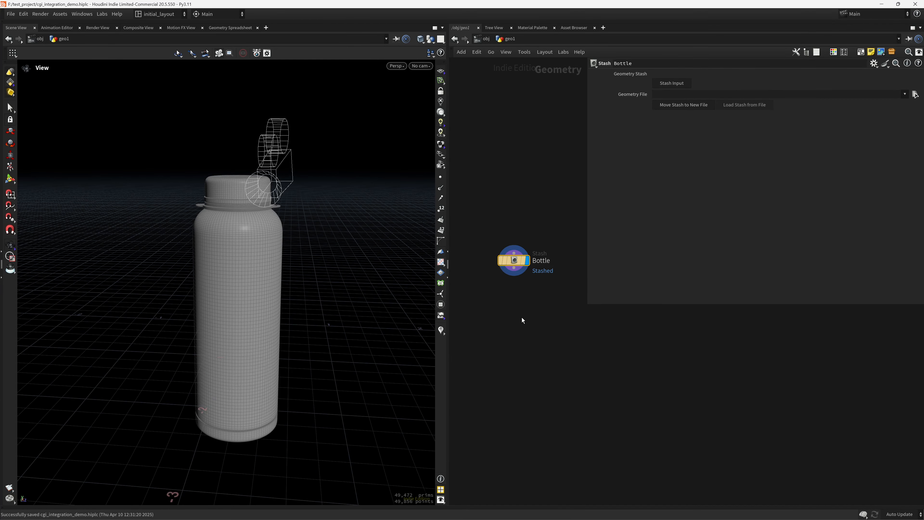
# Add a Textureprojection cgs node below Bottle, connect Bottle into it and display its result.
pyautogui.press('Tab')
pyautogui.moveTo(520, 320)
pyautogui.press('Down')
pyautogui.press('Down')
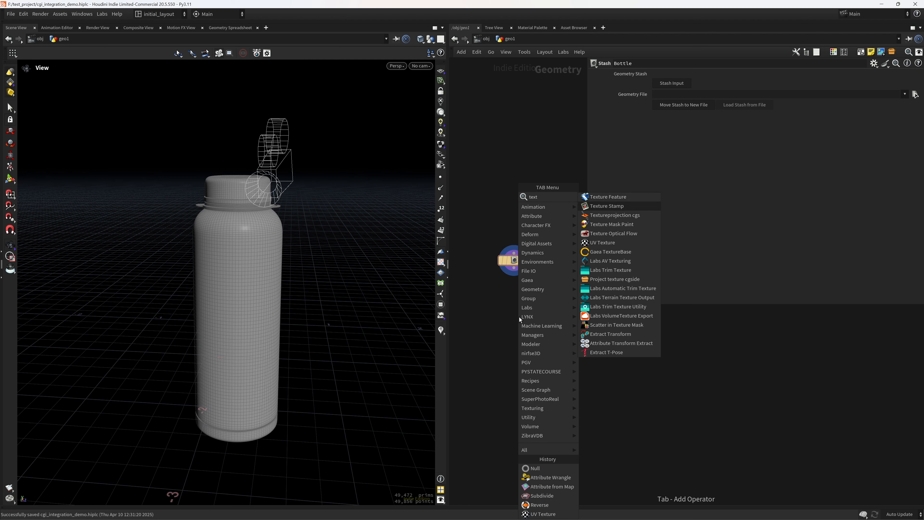
pyautogui.press('Return')
pyautogui.click(519, 317)
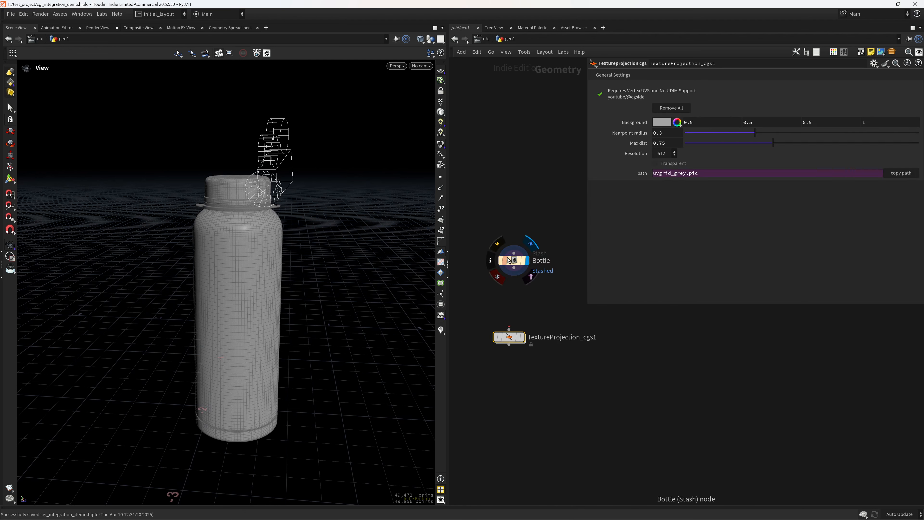
pyautogui.moveTo(516, 272); pyautogui.dragTo(511, 336)
pyautogui.click(523, 342)
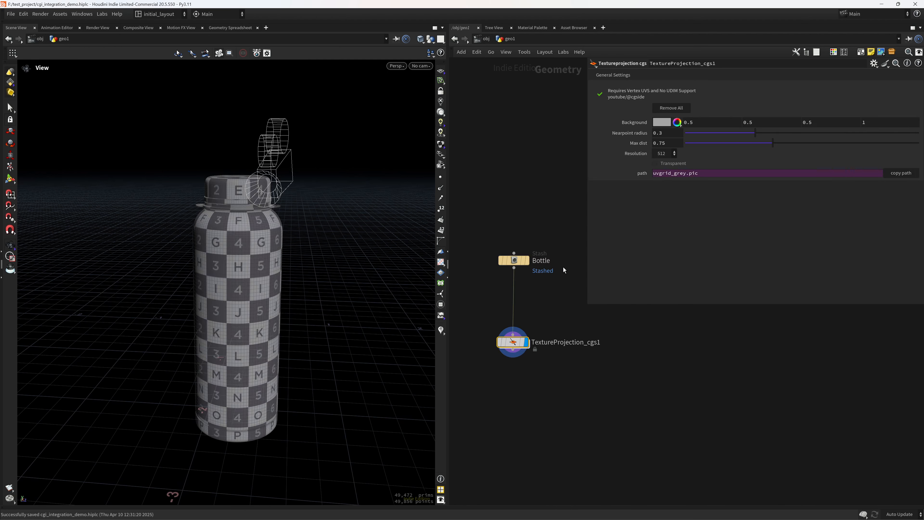
# Place a new texture projection on the front of the bottle and nudge it slightly upward.
pyautogui.click(10, 193)
pyautogui.click(243, 329)
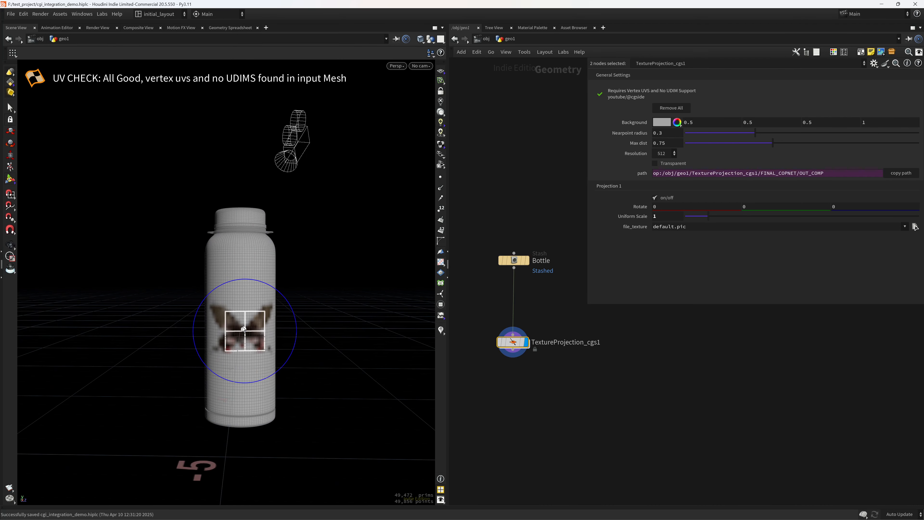
pyautogui.moveTo(243, 330); pyautogui.dragTo(243, 323)
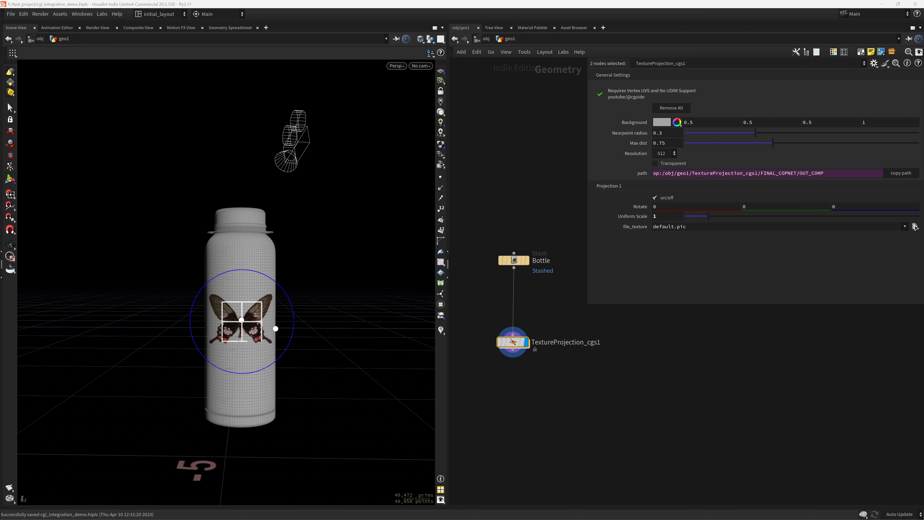
# Project F:/TEXTURES/houdini_logos/Houdini_black/Houdini_black_color.png, rotated 90 degrees about Z with a uniform scale of 1.7963.
pyautogui.doubleClick(670, 226)
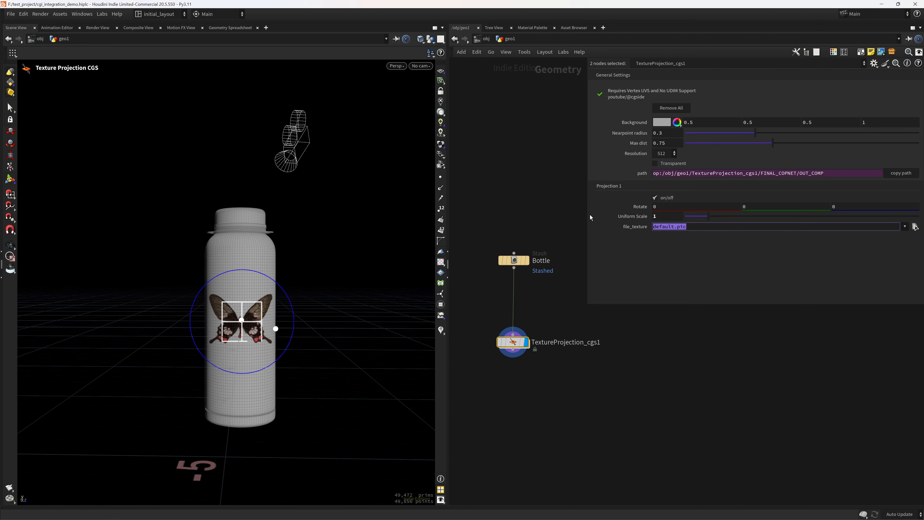
pyautogui.write('F:/TEXTURES/houdini_logos/Houdini_black/Houdini_black_color.png')
pyautogui.press('Return')
pyautogui.moveTo(290, 305); pyautogui.dragTo(260, 331)
pyautogui.press('e')
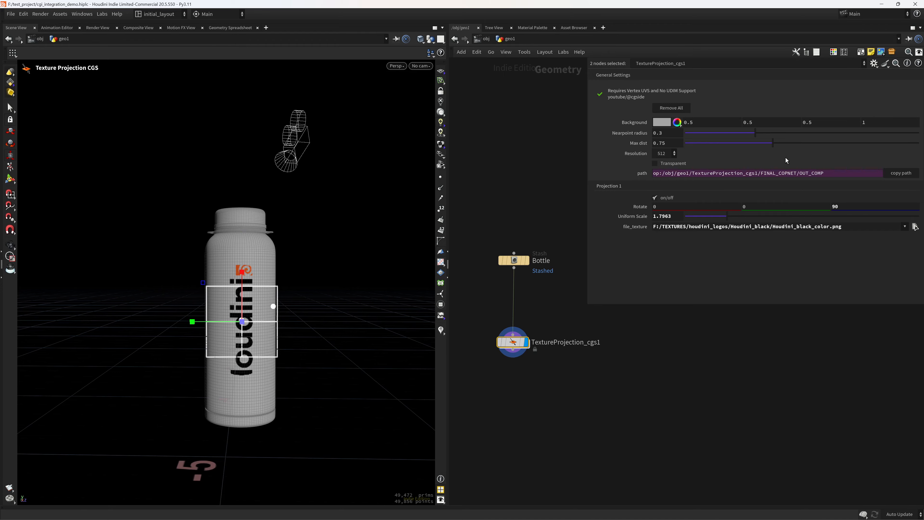
# Set the projection's Max dist to 0.953 and return the viewport to the View tool.
pyautogui.moveTo(772, 142); pyautogui.dragTo(797, 145)
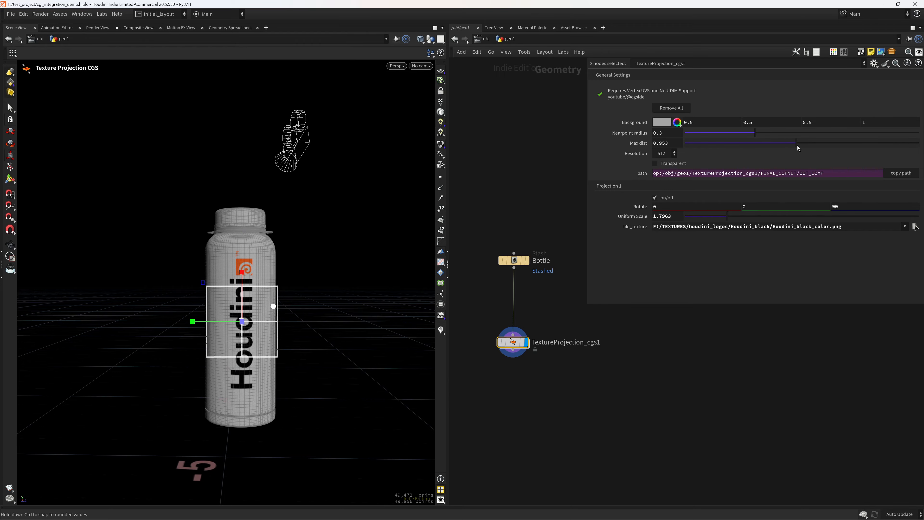
pyautogui.press('Escape')
pyautogui.moveTo(305, 299)
pyautogui.mouseDown()
pyautogui.moveTo(109, 309)
pyautogui.moveTo(324, 309)
pyautogui.moveTo(296, 304)
pyautogui.mouseUp()
pyautogui.press('Return')
pyautogui.rightClick(11, 249)
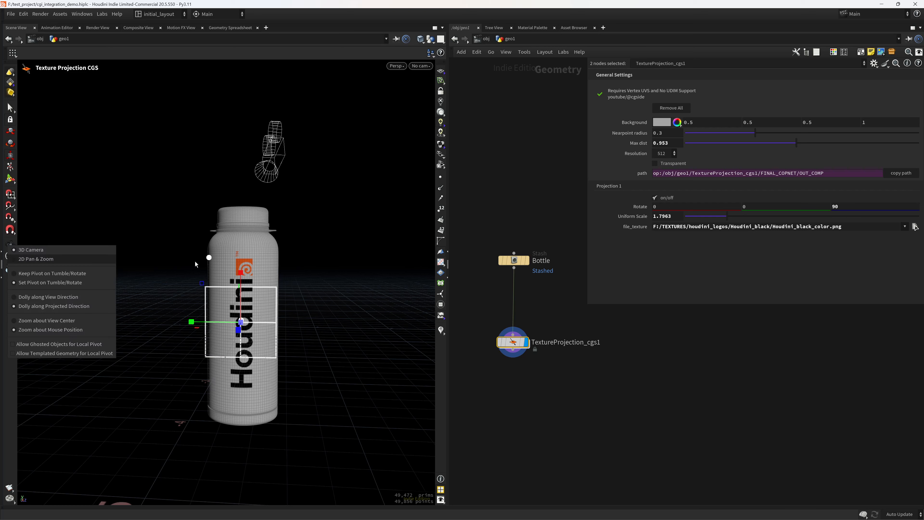
pyautogui.click(10, 245)
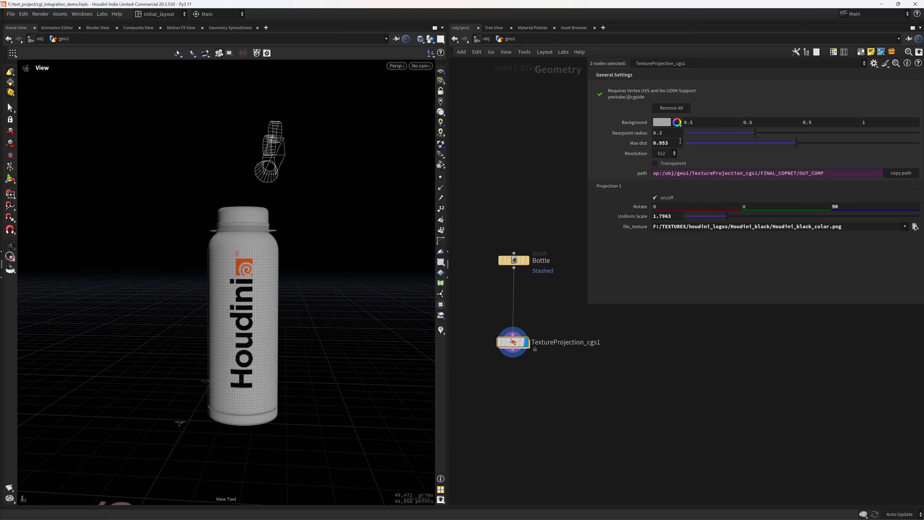
# Set the texture projection's resolution to 2048.
pyautogui.click(671, 154)
pyautogui.click(664, 193)
pyautogui.scroll(2, 215, 293)
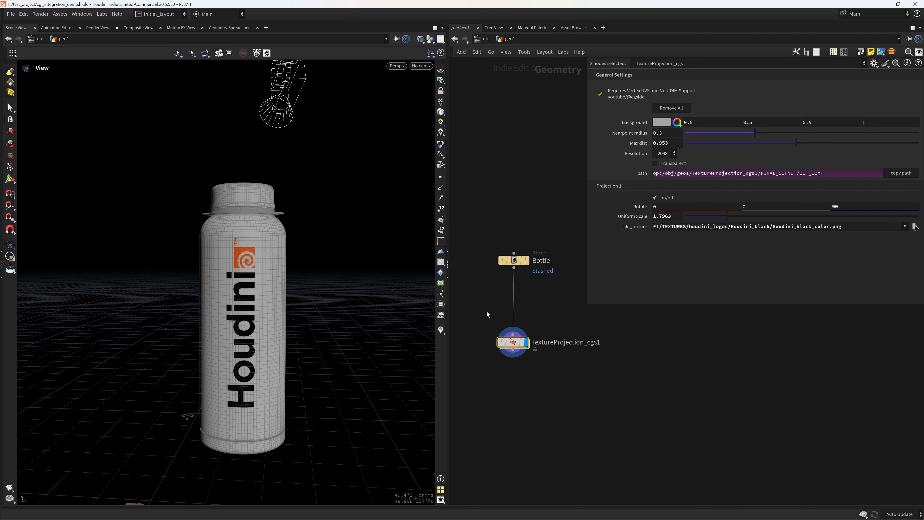
# Move the TextureProjection_cgs1 node aside and place a Null node below it.
pyautogui.moveTo(513, 343); pyautogui.dragTo(582, 331)
pyautogui.press('Tab')
pyautogui.write('mn')
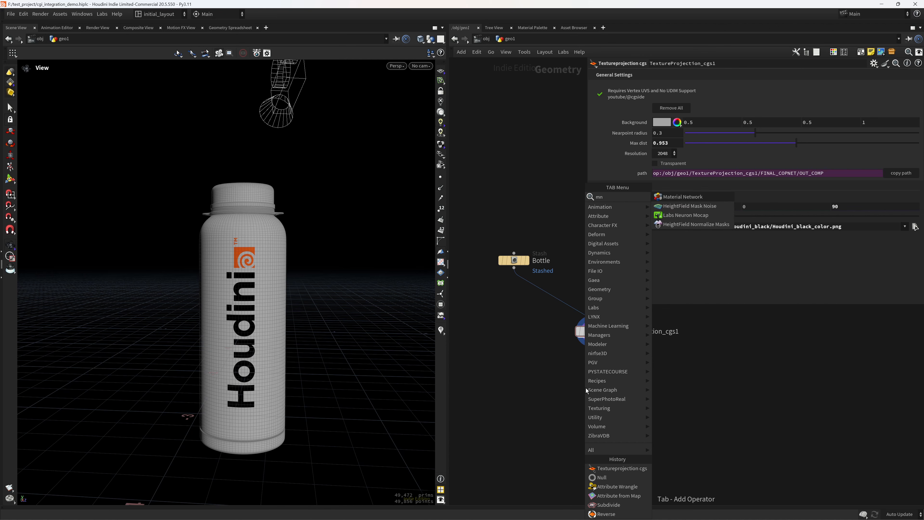
pyautogui.press('BackSpace')
pyautogui.press('BackSpace')
pyautogui.write('nu')
pyautogui.press('Return')
pyautogui.click(586, 388)
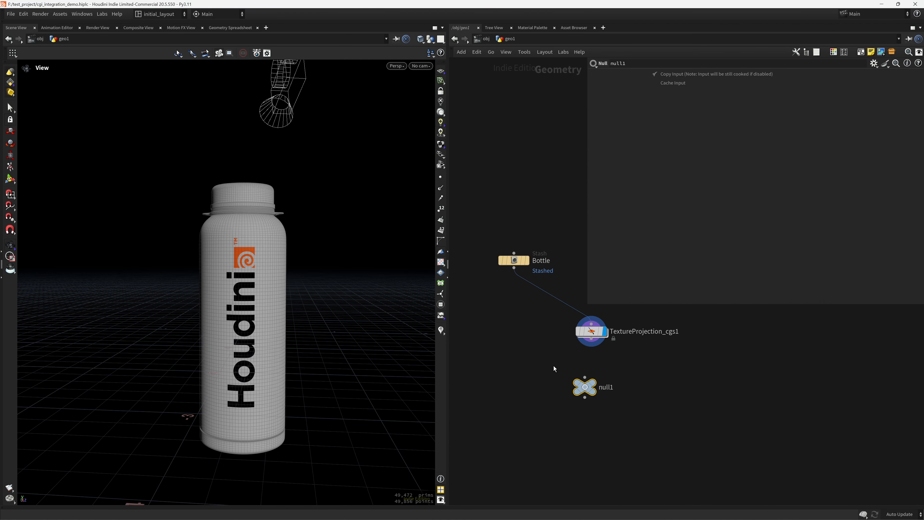
# Connect the texture projection's output to the null node below it and display the original Bottle stash.
pyautogui.moveTo(592, 339); pyautogui.dragTo(594, 386)
pyautogui.click(532, 250)
pyautogui.scroll(-5, 328, 326)
pyautogui.moveTo(324, 326); pyautogui.dragTo(251, 335)
pyautogui.click(440, 263)
pyautogui.click(440, 263)
pyautogui.scroll(-3, 322, 340)
pyautogui.moveTo(321, 341); pyautogui.dragTo(276, 364)
# Add a Match Size node fed by the Bottle stash and display its result.
pyautogui.press('Tab')
pyautogui.write('matchs')
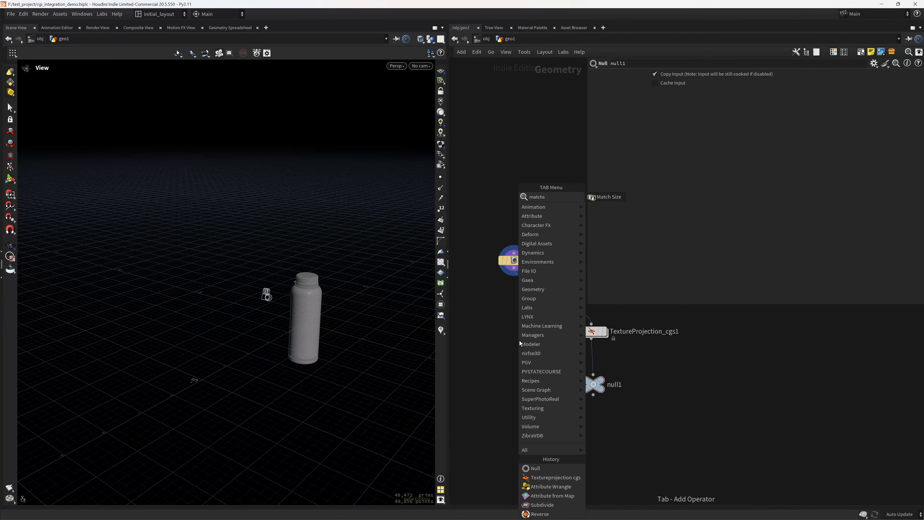
pyautogui.press('Return')
pyautogui.click(520, 340)
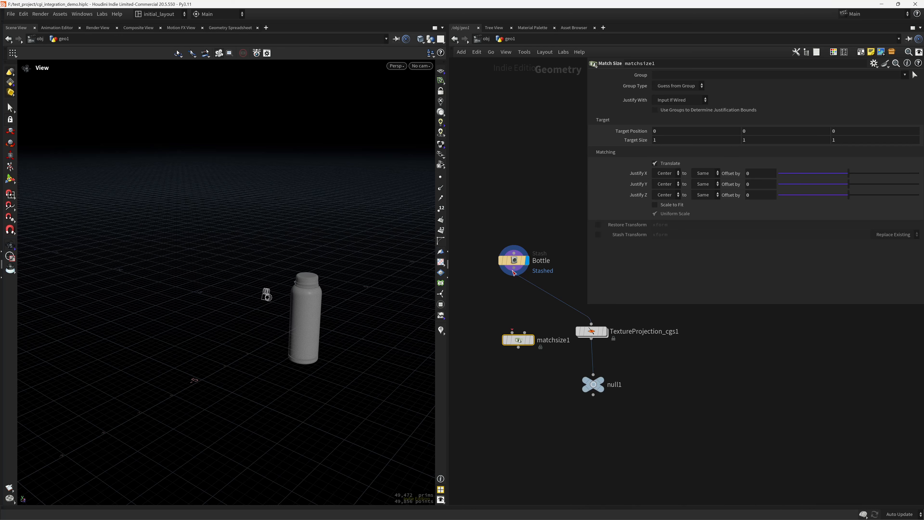
pyautogui.moveTo(514, 268); pyautogui.dragTo(512, 332)
pyautogui.click(532, 340)
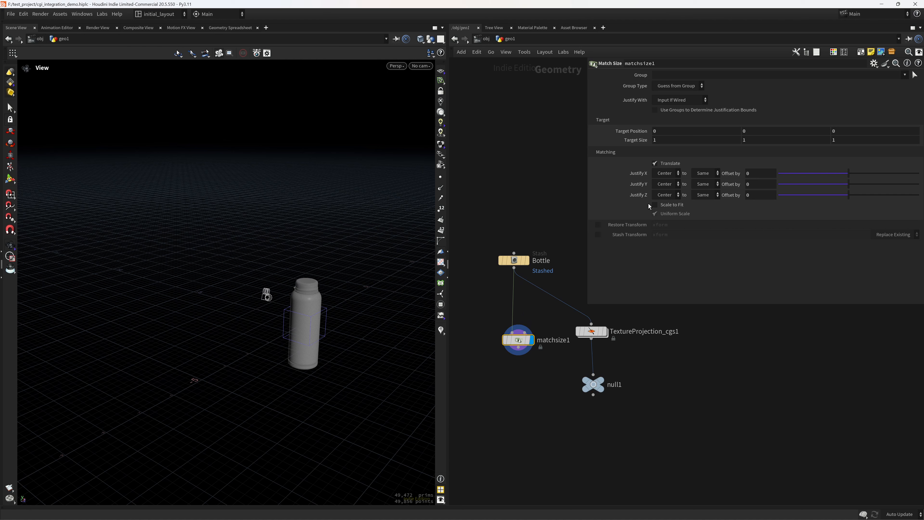
# Enable Scale to Fit on the Match Size node, with Justify Y at Min and a target size of .3 on all axes.
pyautogui.click(672, 205)
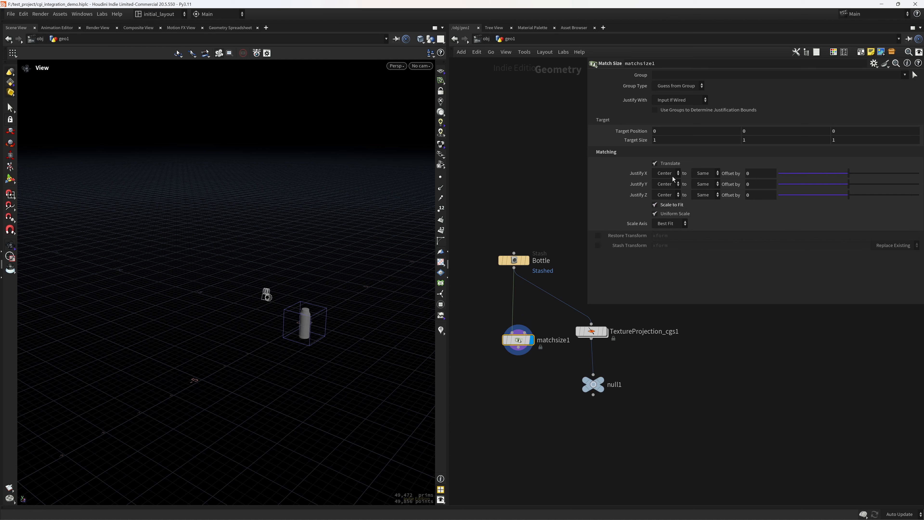
pyautogui.click(668, 203)
pyautogui.click(661, 142)
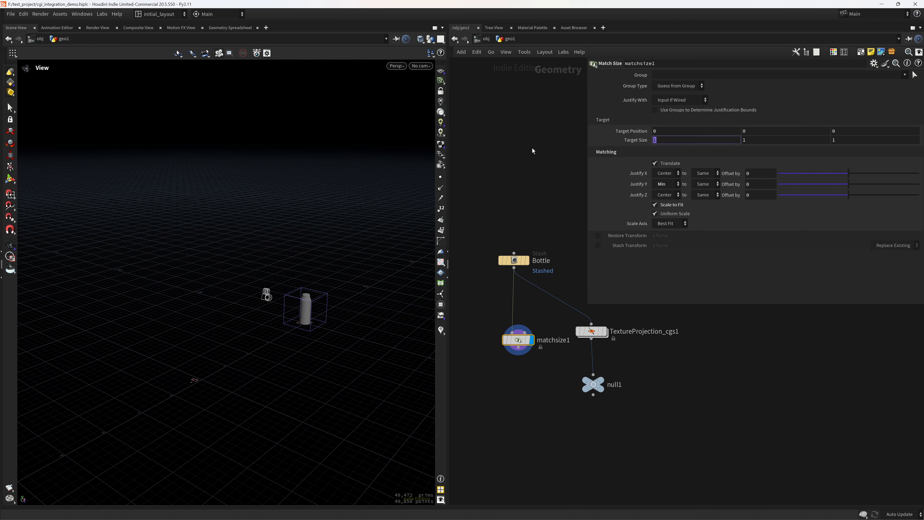
pyautogui.write('.3')
pyautogui.press('Tab')
pyautogui.write('.3')
pyautogui.press('Tab')
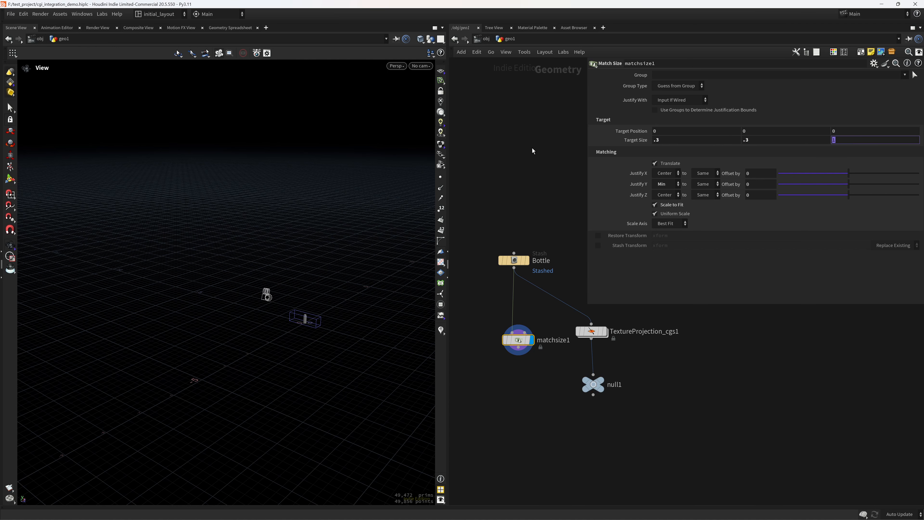
pyautogui.press('Return')
pyautogui.press('f')
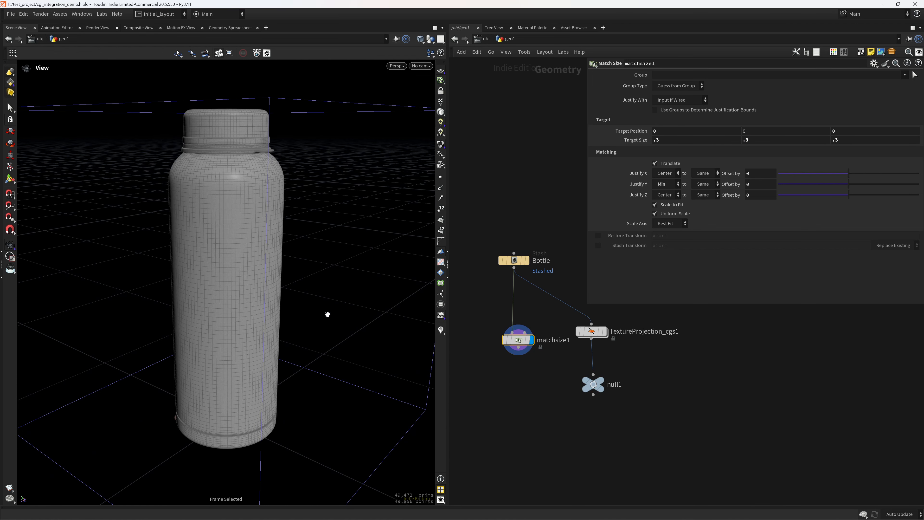
# Check the bottle's dimensions in the Match Size node's info and save the scene.
pyautogui.middleClick(508, 329)
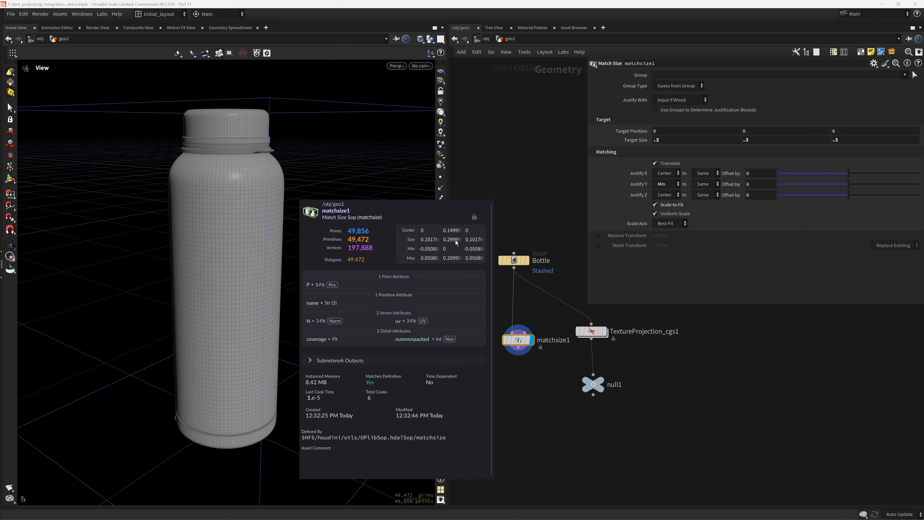
pyautogui.scroll(-10, 222, 310)
pyautogui.hotkey('ctrl', 's')
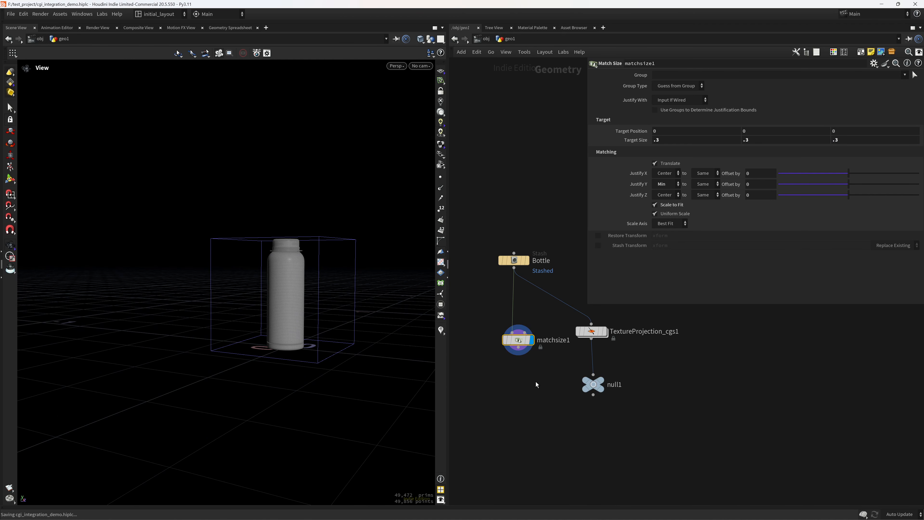
# Add a Null node connected below matchsize1 and display it.
pyautogui.scroll(4, 536, 385)
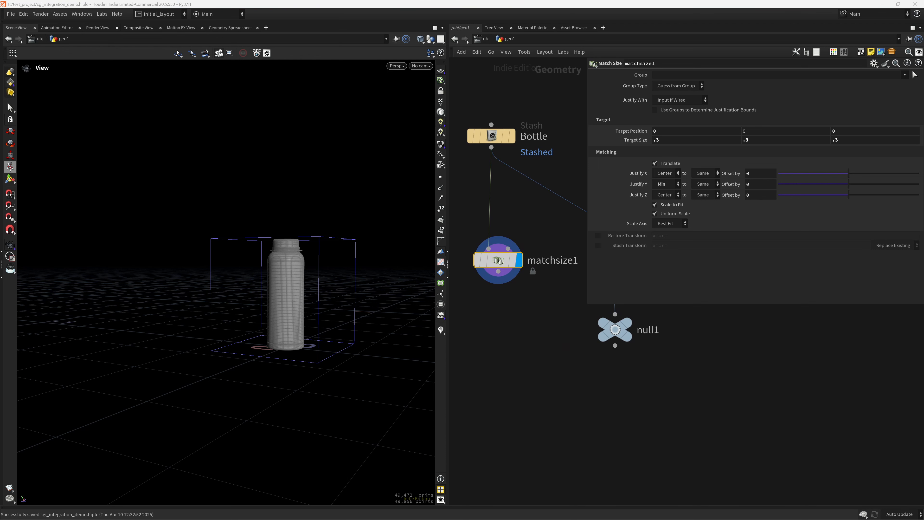
pyautogui.press('Tab')
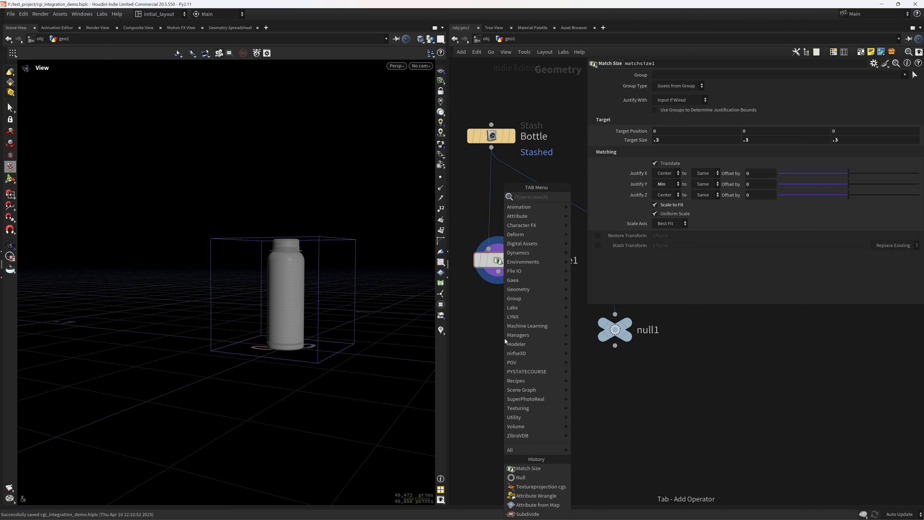
pyautogui.write('null')
pyautogui.press('Return')
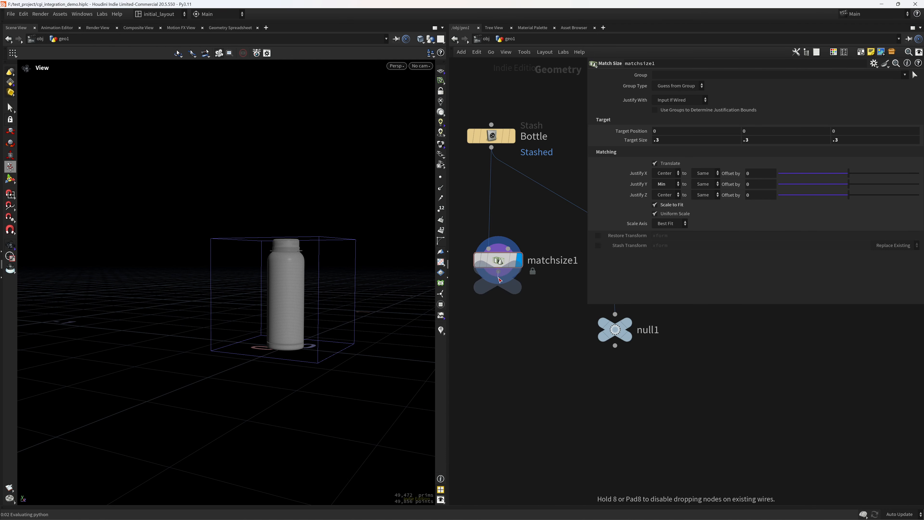
pyautogui.click(498, 276)
pyautogui.moveTo(517, 389); pyautogui.dragTo(531, 361, button='middle')
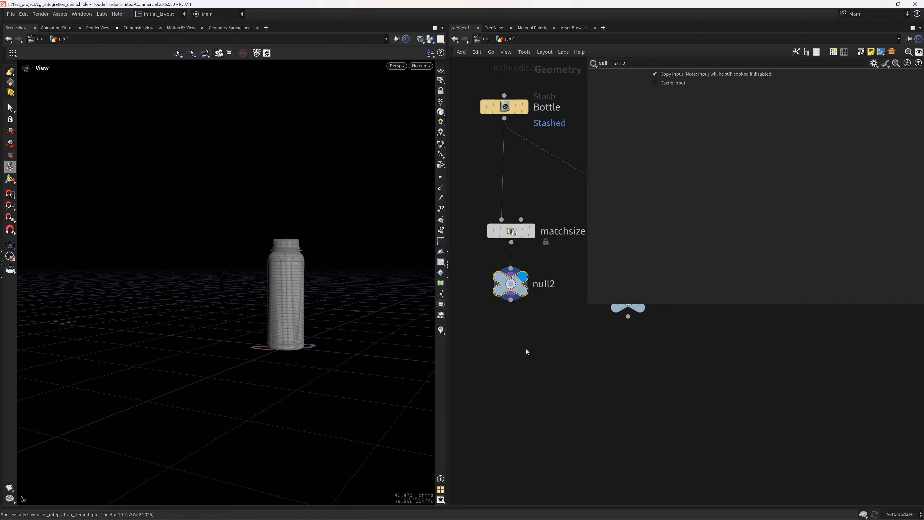
# Add a Transform node connected below null2 and display its result.
pyautogui.scroll(-3, 527, 350)
pyautogui.press('Tab')
pyautogui.write('trans')
pyautogui.press('Return')
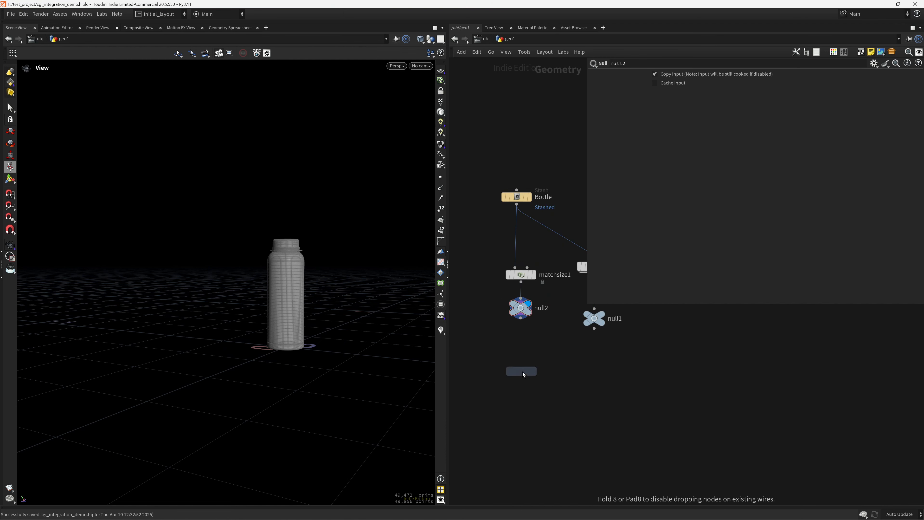
pyautogui.click(523, 372)
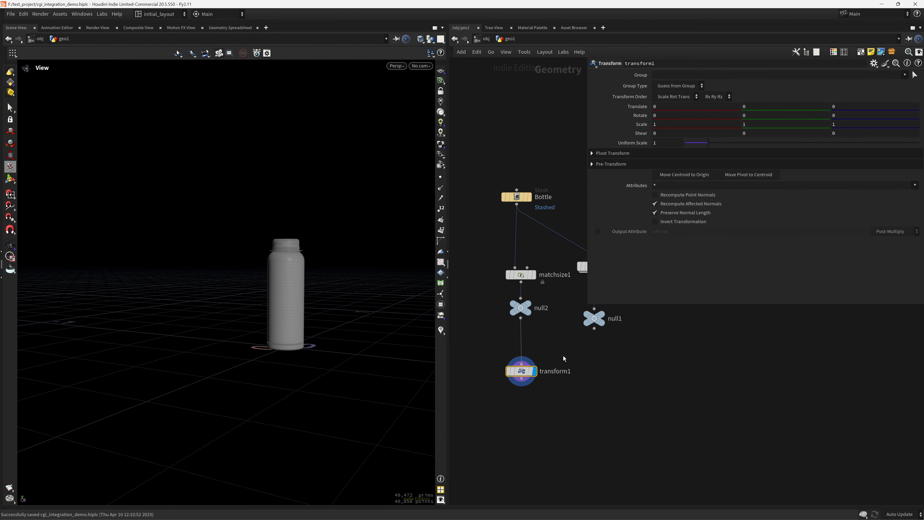
# Show OUT_PROXY_GEO as a template alongside the bottle and switch the viewport to wireframe display.
pyautogui.scroll(-4, 563, 359)
pyautogui.click(522, 336)
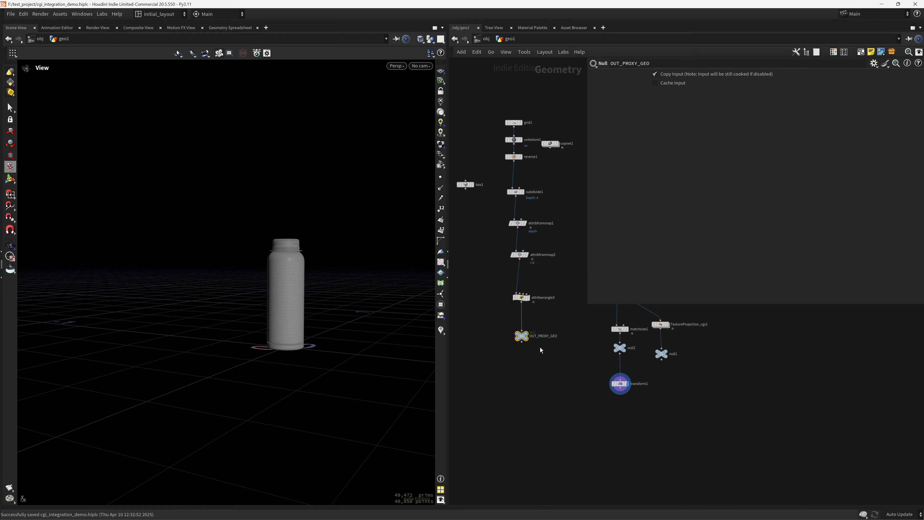
pyautogui.hotkey('shift', 'e')
pyautogui.scroll(-5, 303, 346)
pyautogui.moveTo(303, 347); pyautogui.dragTo(320, 337)
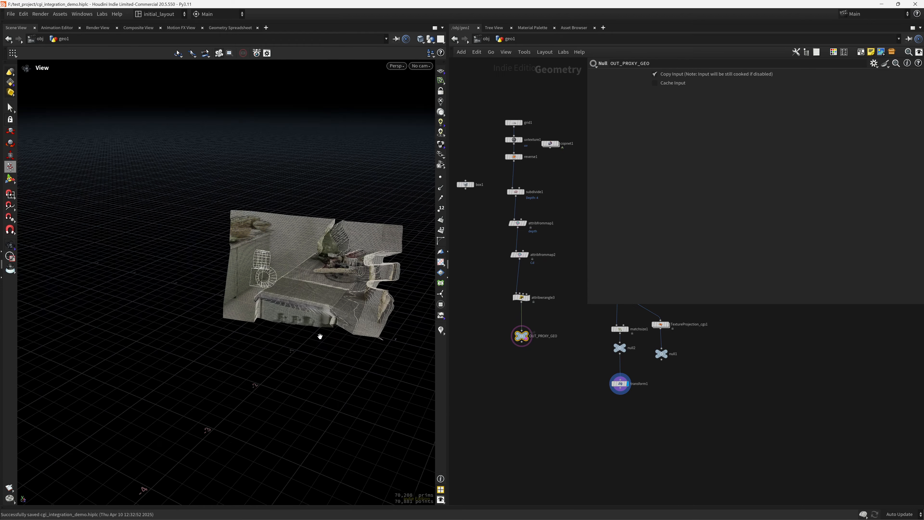
pyautogui.hotkey('shift', 'w')
pyautogui.moveTo(367, 306); pyautogui.dragTo(283, 343, button='middle')
pyautogui.scroll(1, 283, 343)
# Use transform1's handle to move and align the bottle to a point on the proxy's raised ledge.
pyautogui.click(620, 383)
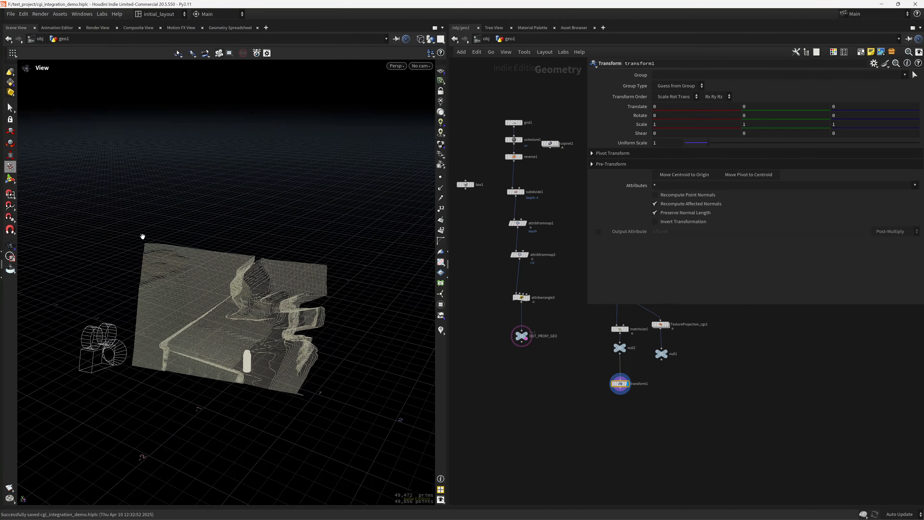
pyautogui.click(10, 179)
pyautogui.scroll(5, 275, 347)
pyautogui.keyDown('alt'); pyautogui.moveTo(275, 346); pyautogui.dragTo(243, 329); pyautogui.keyUp('alt')
pyautogui.press('Return')
pyautogui.press(';')
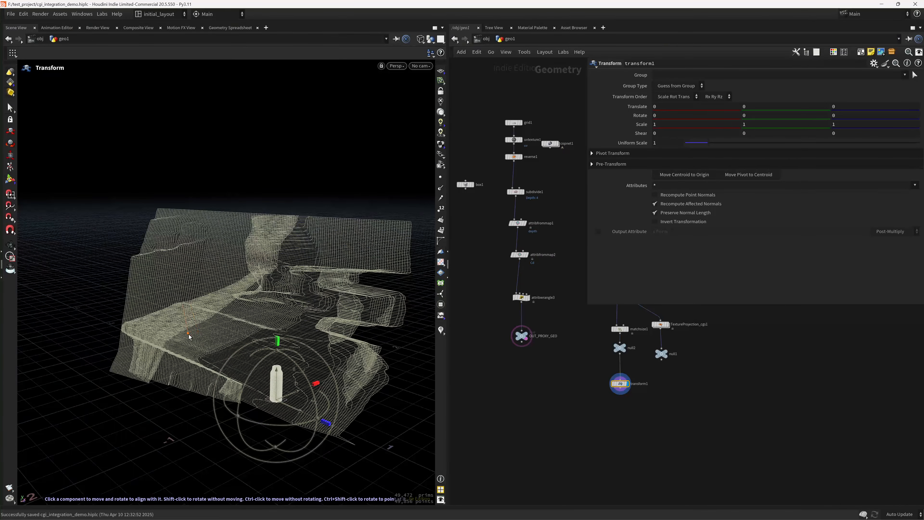
pyautogui.press(';')
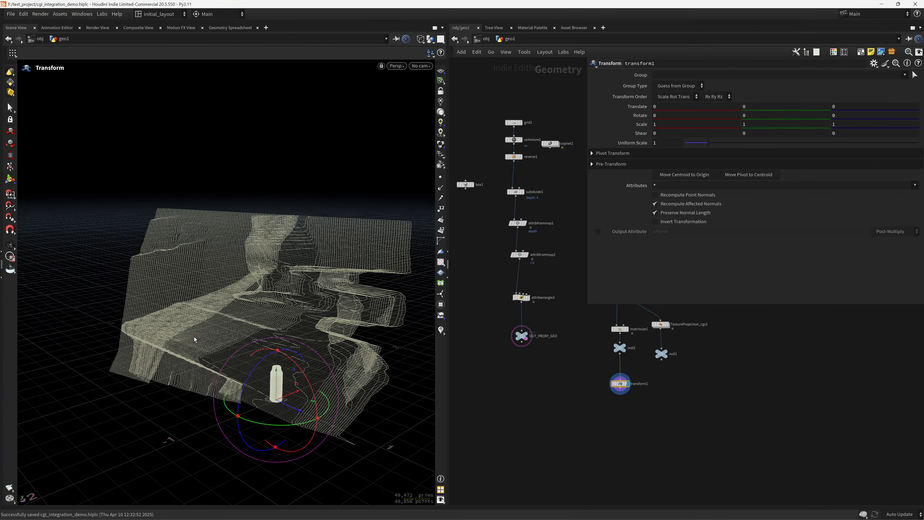
pyautogui.press(';')
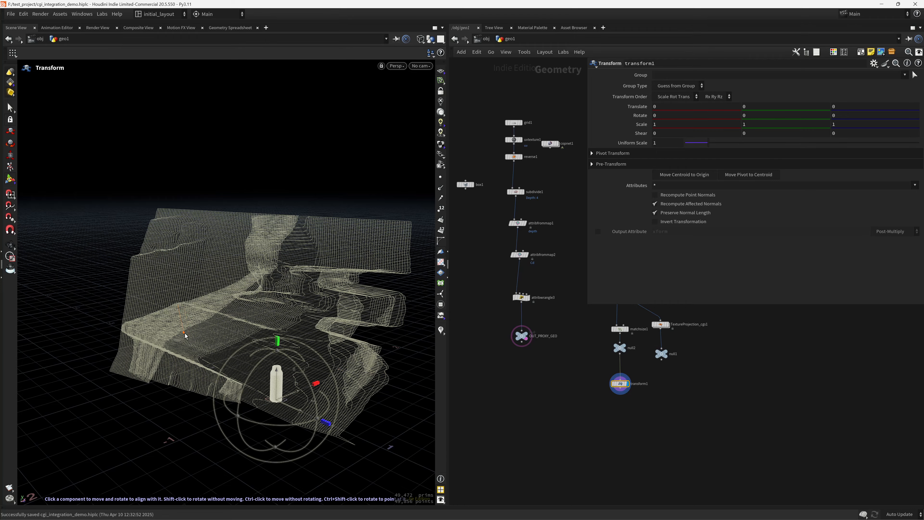
pyautogui.click(187, 335)
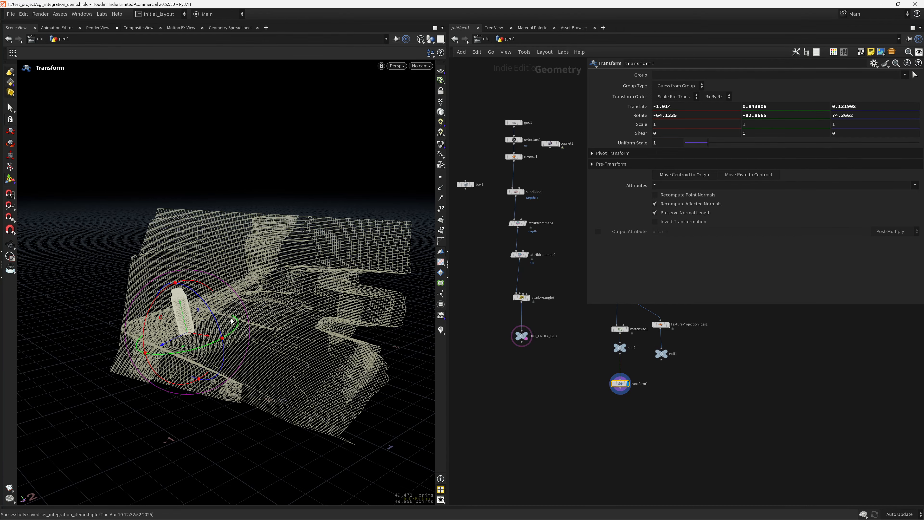
# Set transform1's X and Z rotation to 0 so the bottle stands upright.
pyautogui.scroll(3, 221, 309)
pyautogui.keyDown('alt'); pyautogui.moveTo(221, 310); pyautogui.dragTo(178, 292); pyautogui.keyUp('alt')
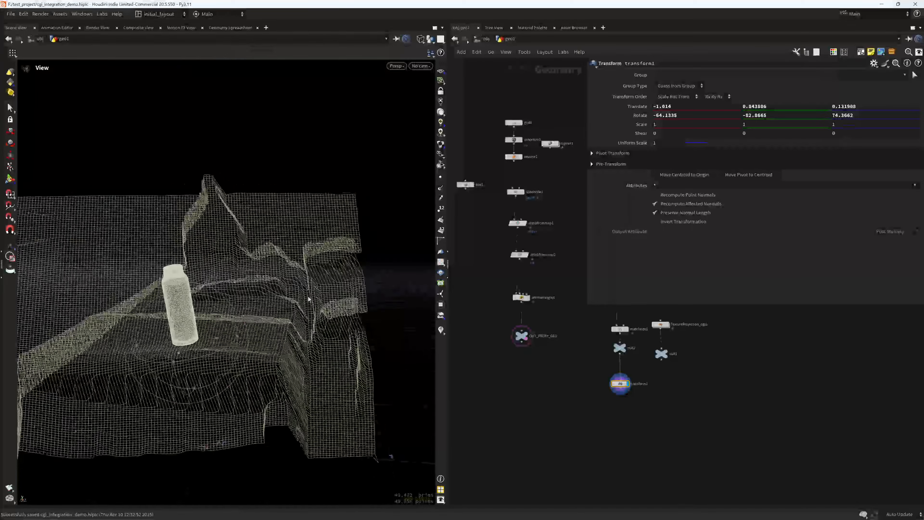
pyautogui.moveTo(677, 116); pyautogui.dragTo(515, 149)
pyautogui.write('0')
pyautogui.press('Tab')
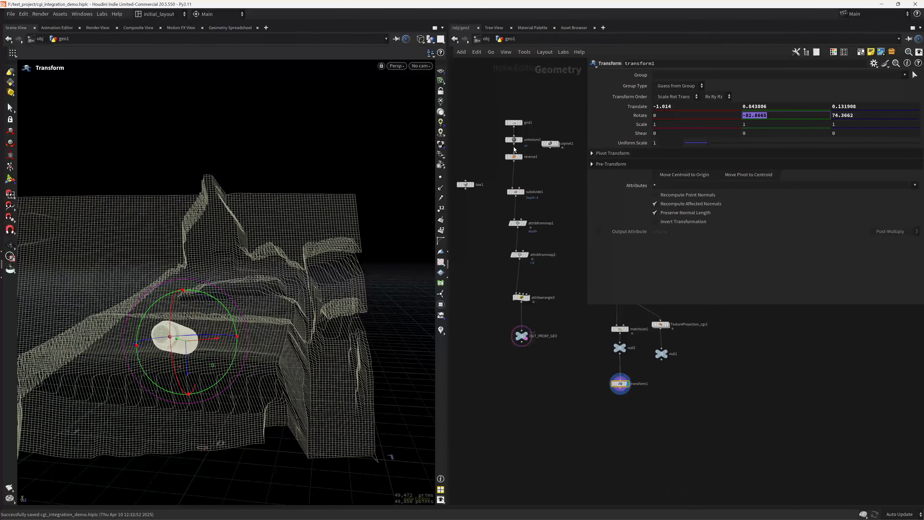
pyautogui.press('Tab')
pyautogui.write('0')
pyautogui.press('Tab')
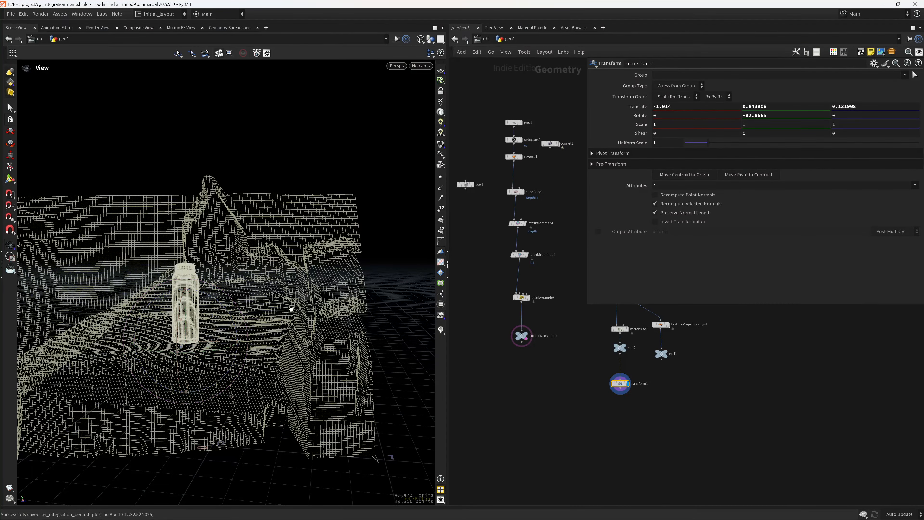
# Return to the View tool and switch the viewport back to shaded display.
pyautogui.keyDown('alt'); pyautogui.moveTo(291, 307); pyautogui.dragTo(254, 302, button='right'); pyautogui.keyUp('alt')
pyautogui.click(10, 245)
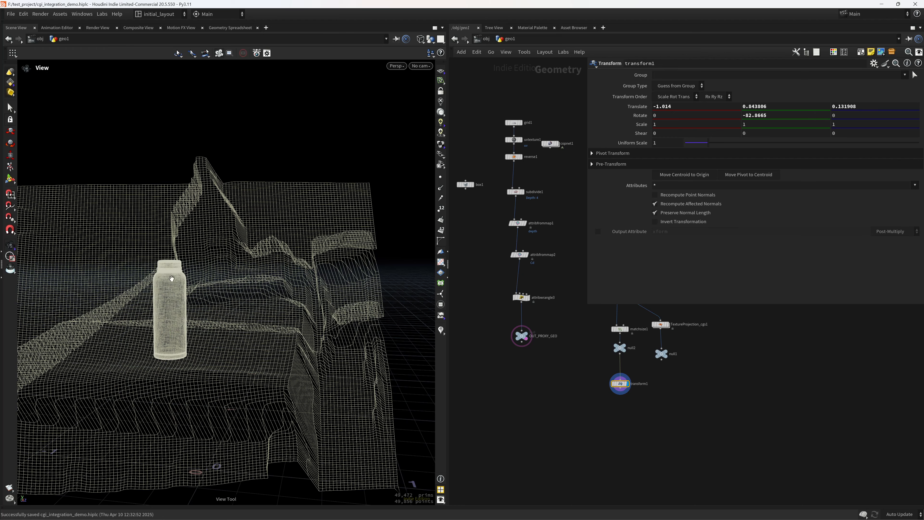
pyautogui.press('w')
pyautogui.moveTo(277, 305); pyautogui.dragTo(226, 323)
pyautogui.moveTo(226, 324); pyautogui.dragTo(330, 331, button='right')
pyautogui.moveTo(624, 405); pyautogui.dragTo(503, 407, button='middle')
pyautogui.scroll(4, 511, 378)
pyautogui.press('Tab')
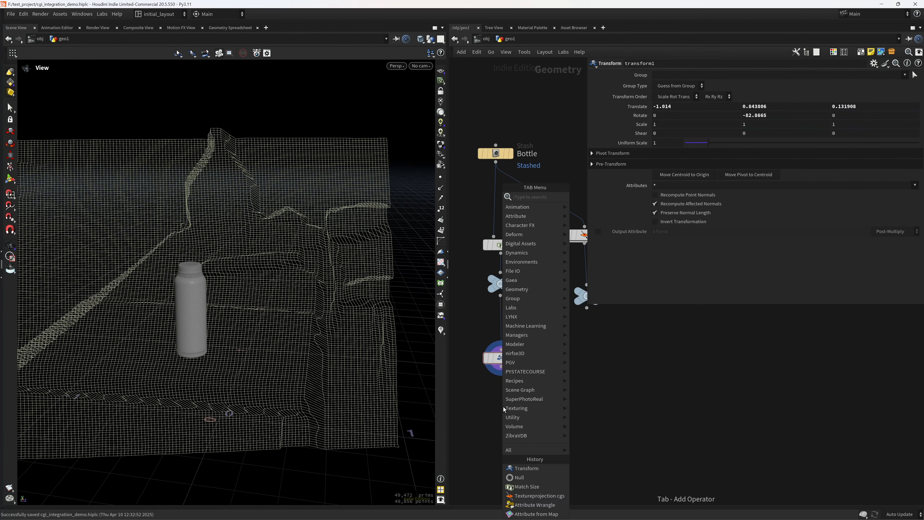
pyautogui.write('trans')
pyautogui.click(468, 328)
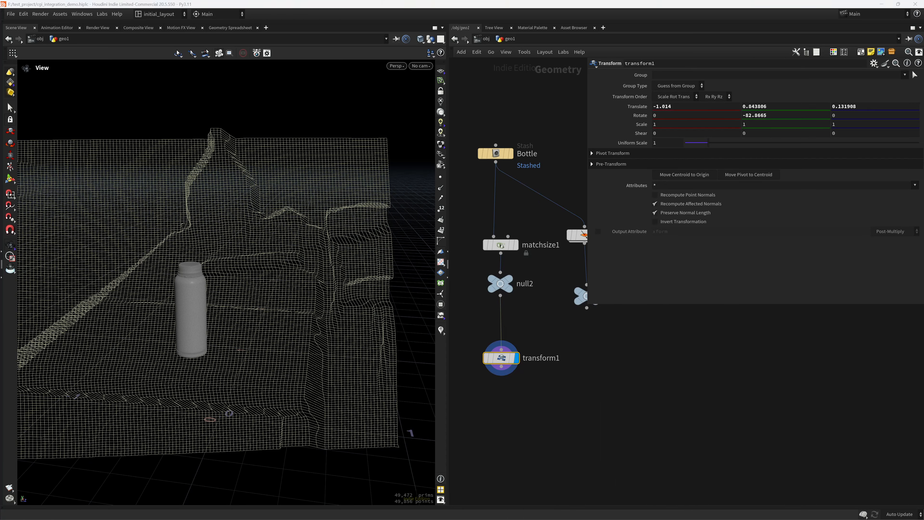
# Set transform1's Y rotation to 188 and save the scene.
pyautogui.moveTo(775, 116); pyautogui.dragTo(613, 120)
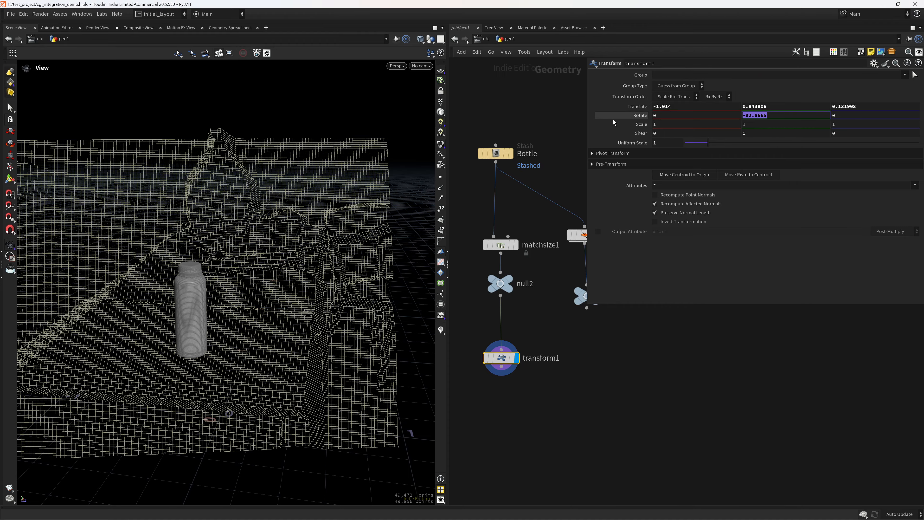
pyautogui.write('188')
pyautogui.press('Return')
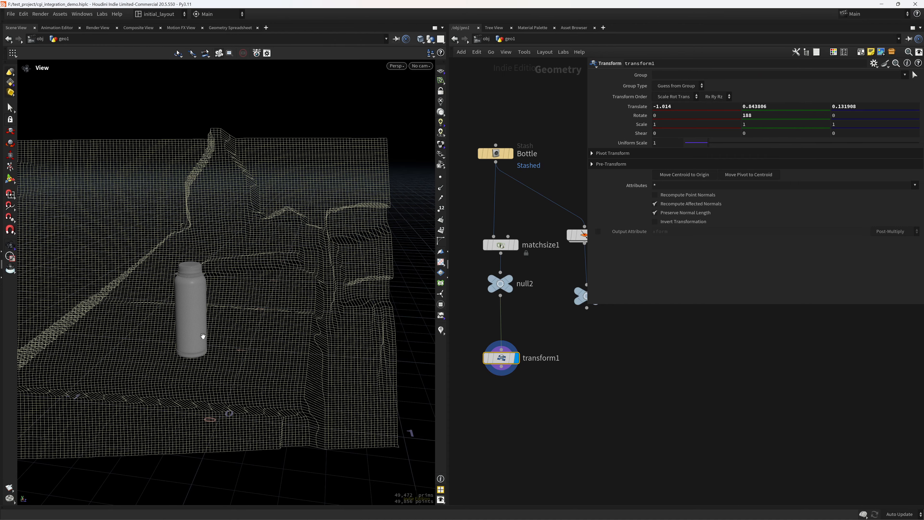
pyautogui.moveTo(203, 336); pyautogui.dragTo(350, 302)
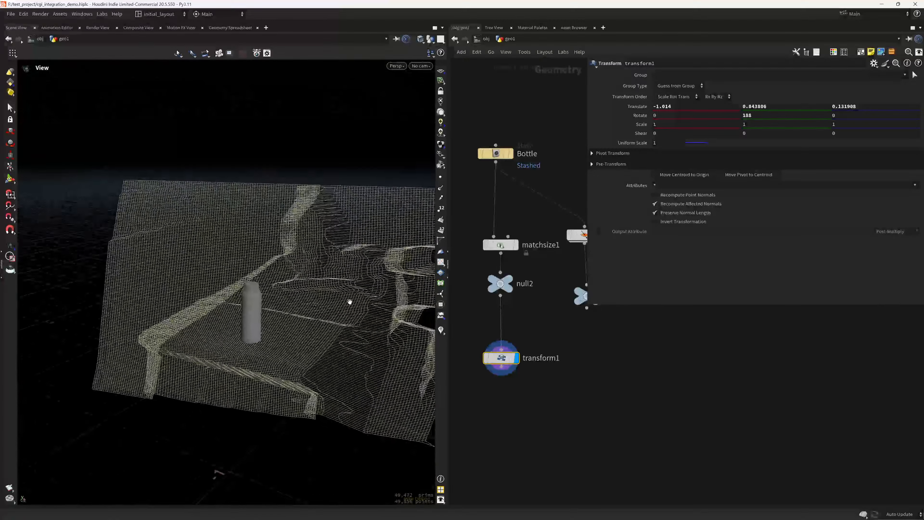
pyautogui.moveTo(349, 302); pyautogui.dragTo(251, 311, button='right')
pyautogui.moveTo(251, 311); pyautogui.dragTo(270, 326)
pyautogui.hotkey('ctrl', 's')
# Place a Name node below transform1 and check transform1's node info.
pyautogui.scroll(-2, 550, 397)
pyautogui.moveTo(549, 400); pyautogui.dragTo(537, 363, button='middle')
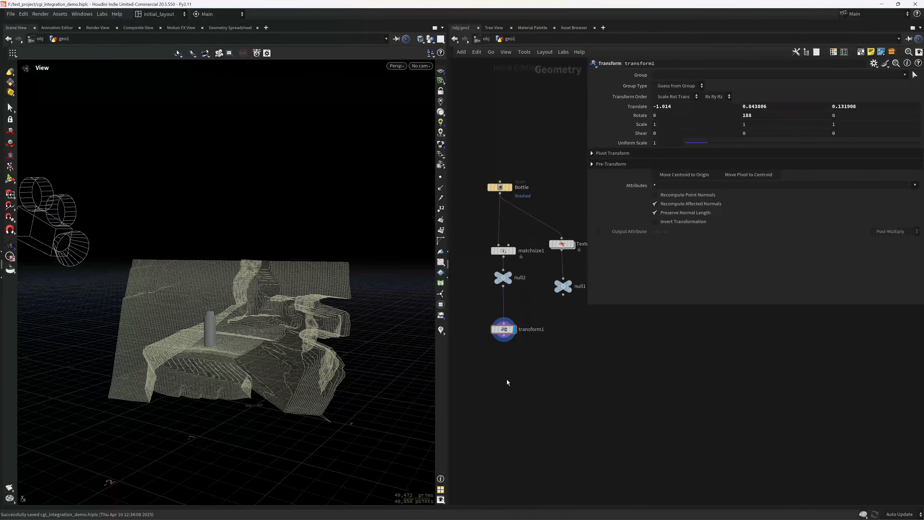
pyautogui.press('Tab')
pyautogui.write('name')
pyautogui.press('Return')
pyautogui.click(506, 379)
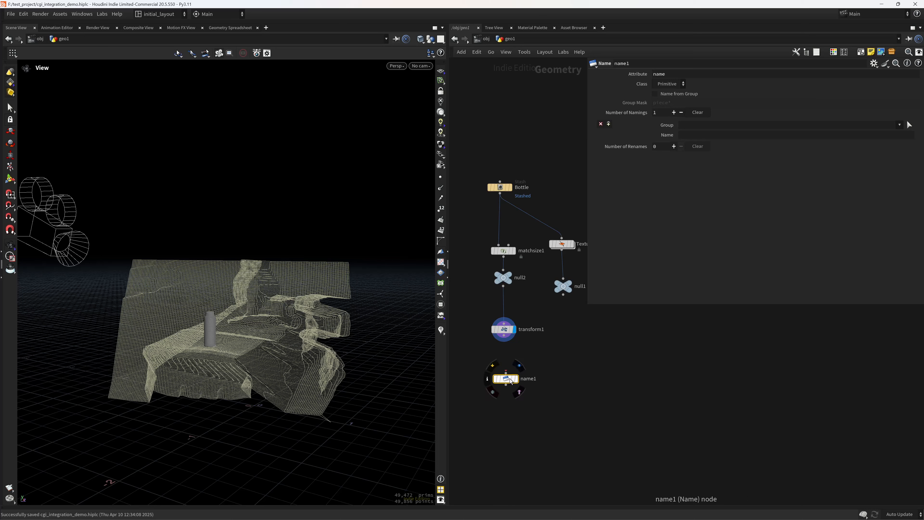
pyautogui.middleClick(508, 332)
# Move the name1 node over to the proxy branch, below OUT_PROXY_GEO.
pyautogui.moveTo(505, 379); pyautogui.dragTo(456, 381)
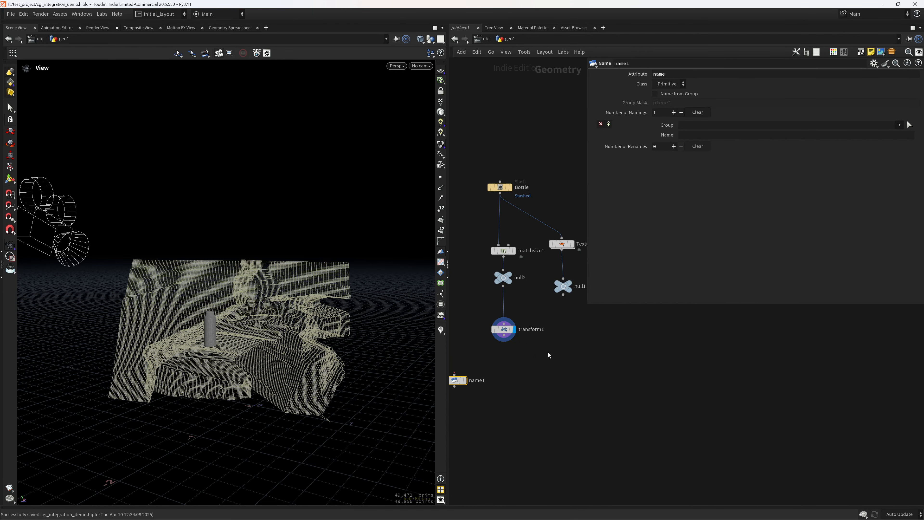
pyautogui.scroll(-4, 549, 355)
pyautogui.moveTo(509, 370); pyautogui.dragTo(552, 359, button='middle')
pyautogui.scroll(2, 551, 359)
pyautogui.moveTo(551, 357); pyautogui.dragTo(487, 334)
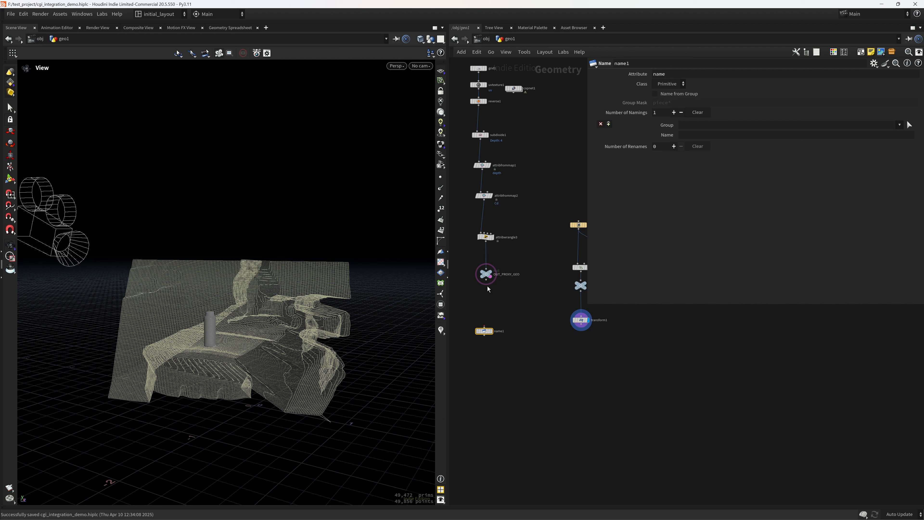
# Wire name1 to OUT_PROXY_GEO, display it, and set its Name value to proxy_geo.
pyautogui.moveTo(487, 280); pyautogui.dragTo(484, 327)
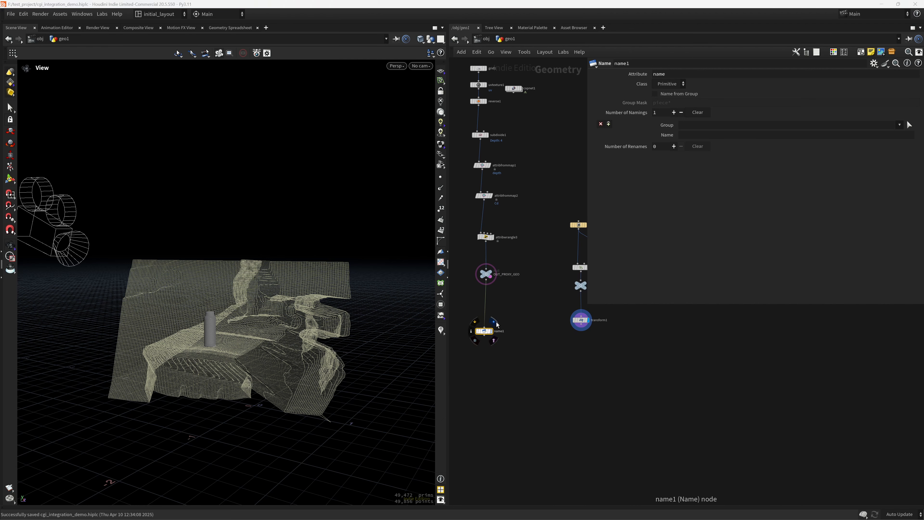
pyautogui.click(490, 331)
pyautogui.click(702, 134)
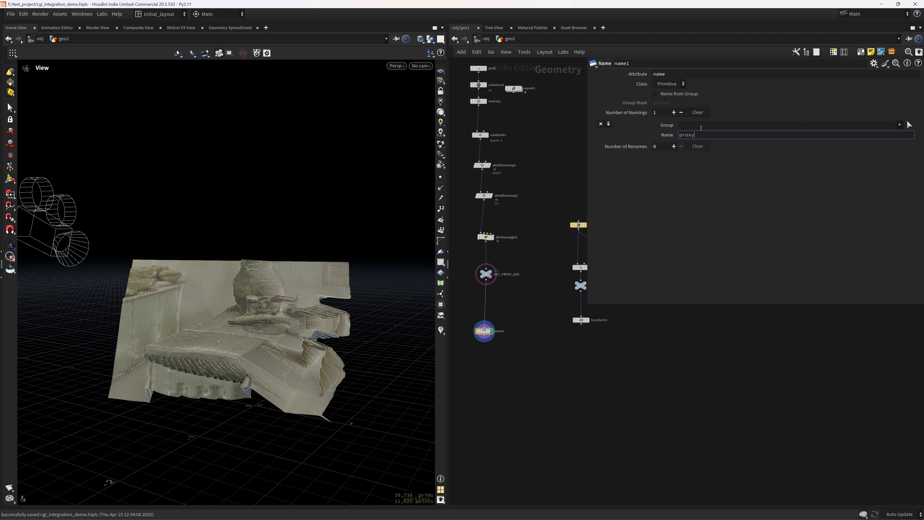
pyautogui.press('Return')
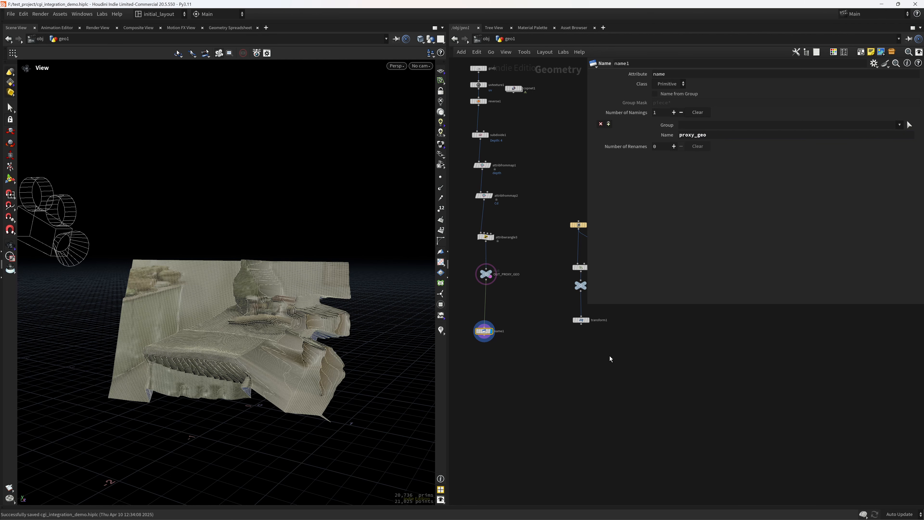
# Merge name1 with transform1 and attach a null named OUT below the merge.
pyautogui.moveTo(611, 359); pyautogui.dragTo(475, 303)
pyautogui.keyDown('alt'); pyautogui.moveTo(581, 325); pyautogui.dragTo(529, 397); pyautogui.keyUp('alt')
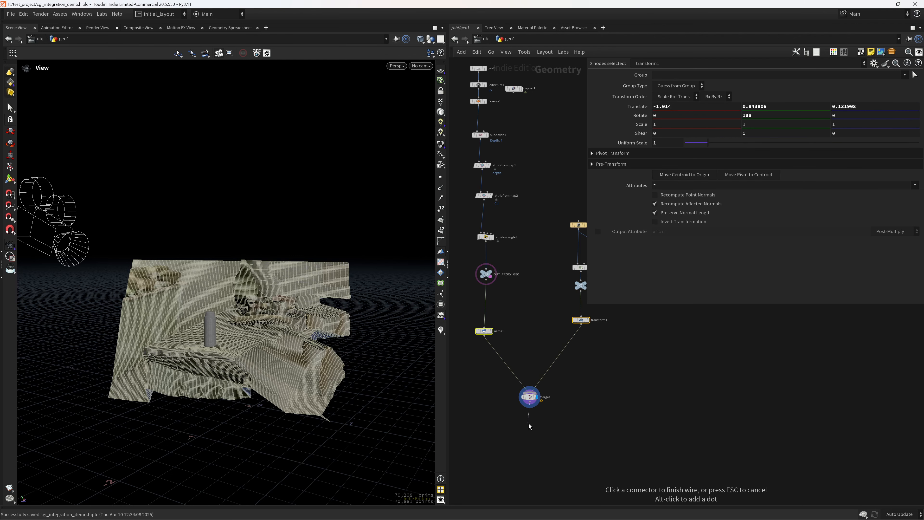
pyautogui.click(533, 436)
pyautogui.write('null')
pyautogui.press('Return')
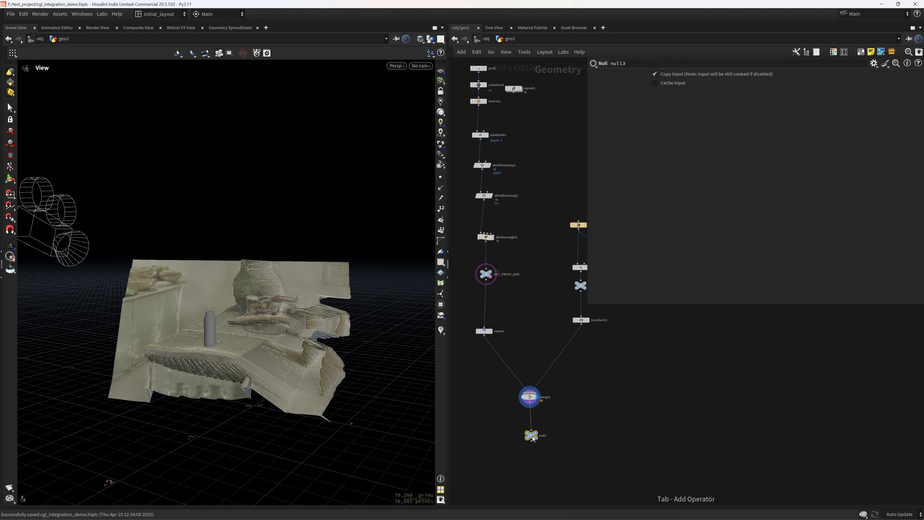
pyautogui.click(546, 436)
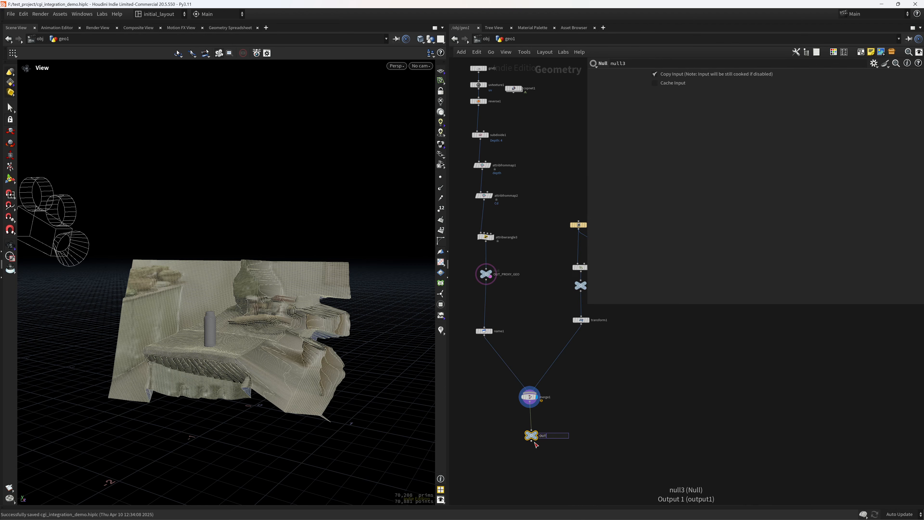
pyautogui.press('w')
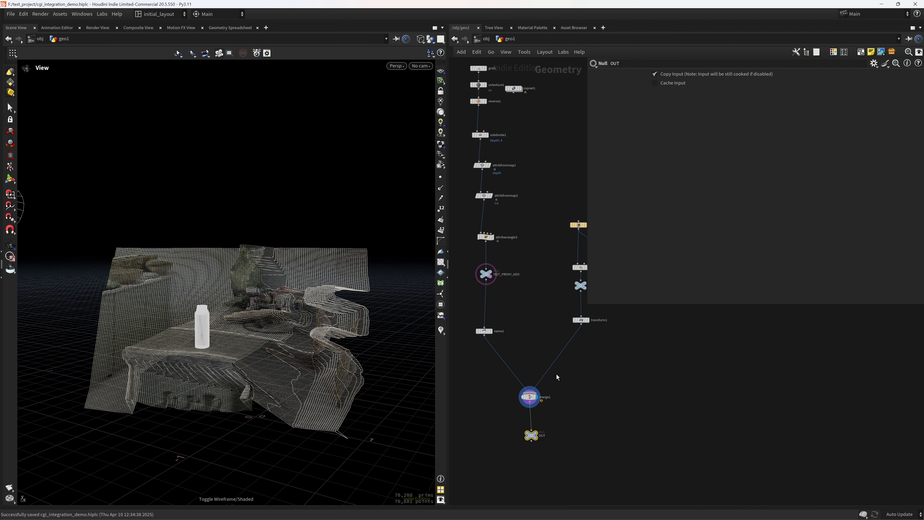
# Display the OUT null and save the scene.
pyautogui.press('r')
pyautogui.scroll(-7, 595, 406)
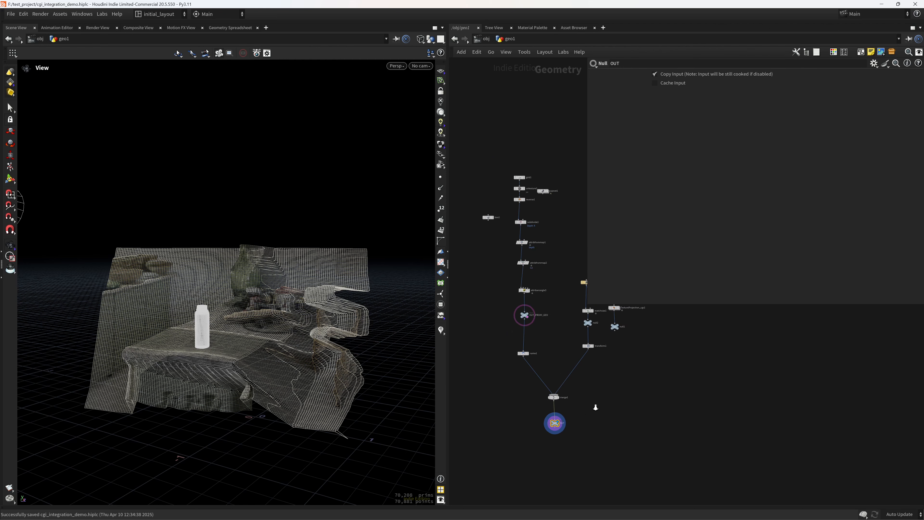
pyautogui.moveTo(642, 364); pyautogui.dragTo(559, 393, button='middle')
pyautogui.hotkey('ctrl', 's')
pyautogui.scroll(6, 556, 394)
pyautogui.moveTo(532, 433); pyautogui.dragTo(510, 397, button='middle')
pyautogui.hotkey('ctrl', 's')
# Display the null below TextureProjection_cgs1 and turn on the projection's Transparent option.
pyautogui.click(535, 331)
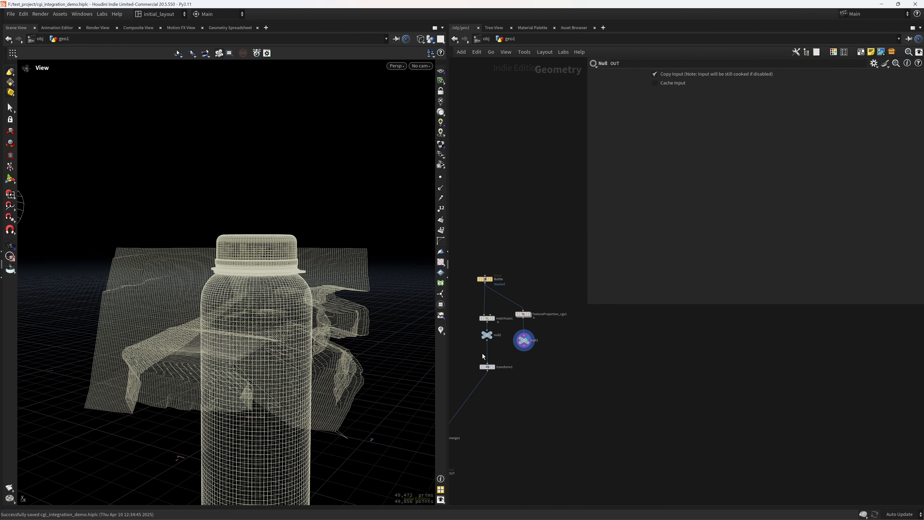
pyautogui.click(523, 314)
pyautogui.click(675, 164)
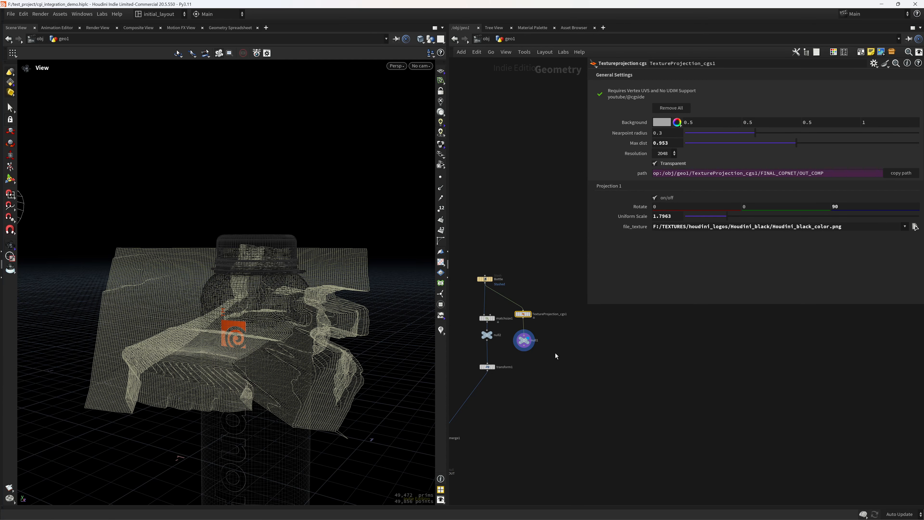
# Display the merged OUT null again, frame the geometry in the viewport, and save the scene.
pyautogui.moveTo(527, 433); pyautogui.dragTo(576, 364, button='middle')
pyautogui.hotkey('ctrl', 's')
pyautogui.click(500, 398)
pyautogui.hotkey('space', 'f')
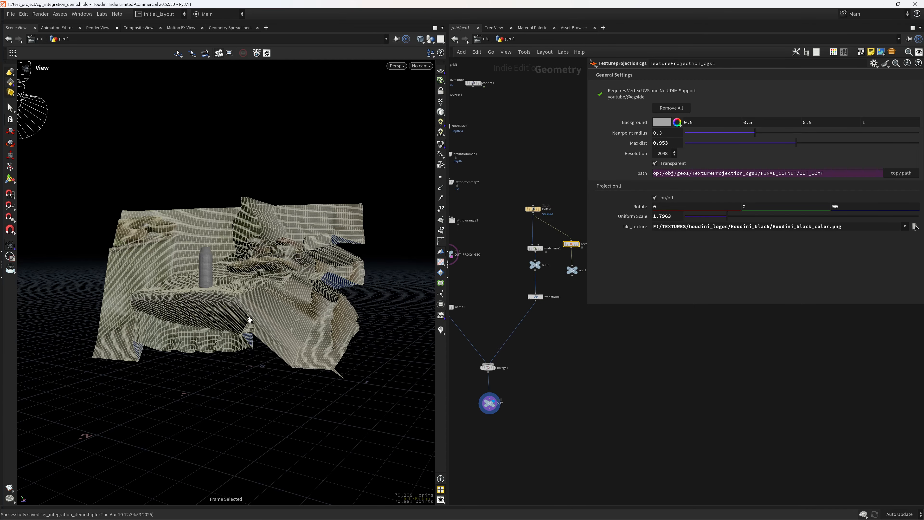
pyautogui.moveTo(606, 383); pyautogui.dragTo(569, 365, button='middle')
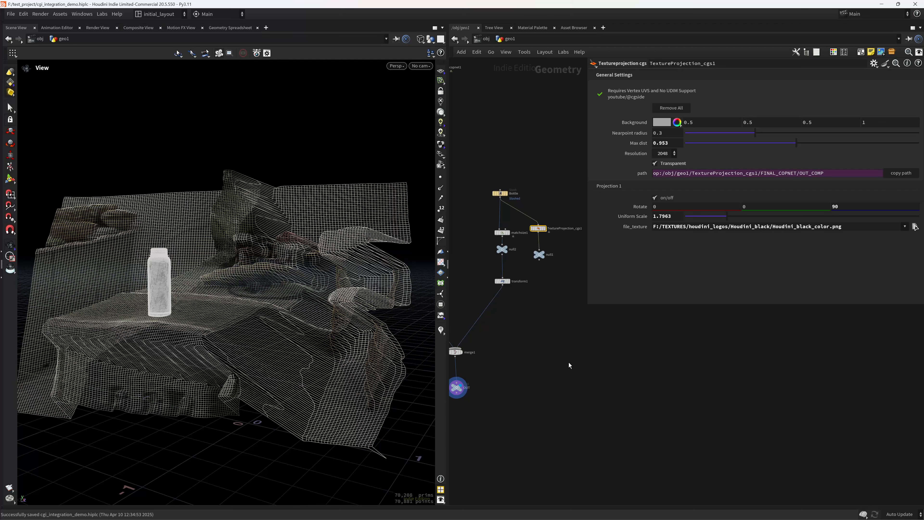
pyautogui.hotkey('ctrl', 's')
pyautogui.press('Tab')
pyautogui.write('lop')
pyautogui.press('Return')
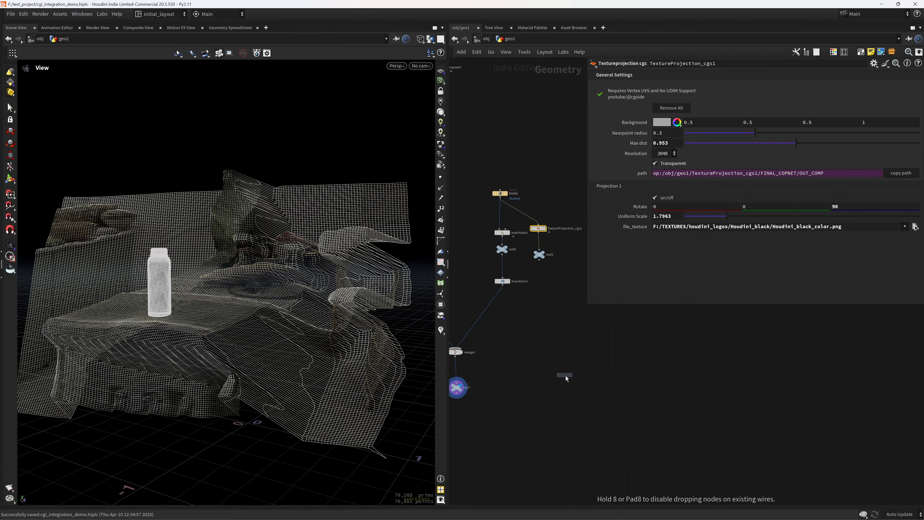
pyautogui.click(566, 376)
pyautogui.press('Delete')
# Place a LOP Network node inside geo1 and enter it.
pyautogui.press('Tab')
pyautogui.write('LOP')
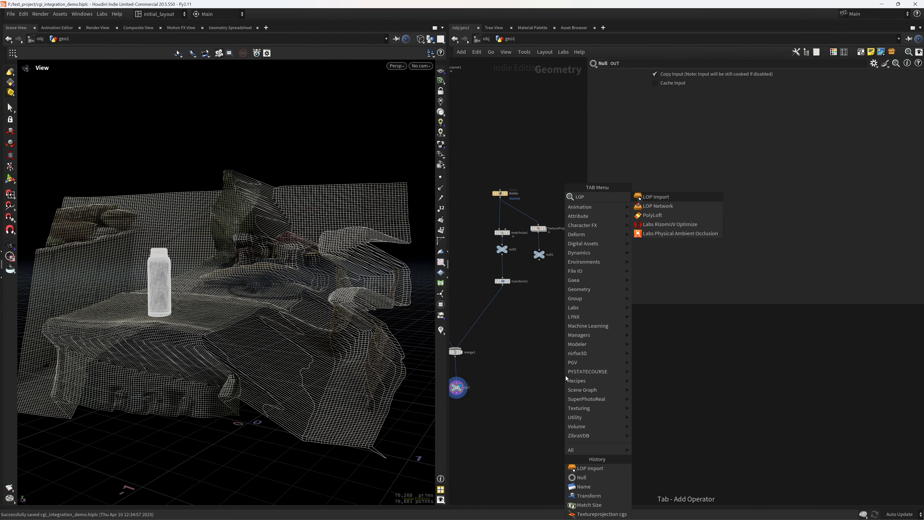
pyautogui.press('Down')
pyautogui.press('Return')
pyautogui.click(565, 376)
pyautogui.press('Return')
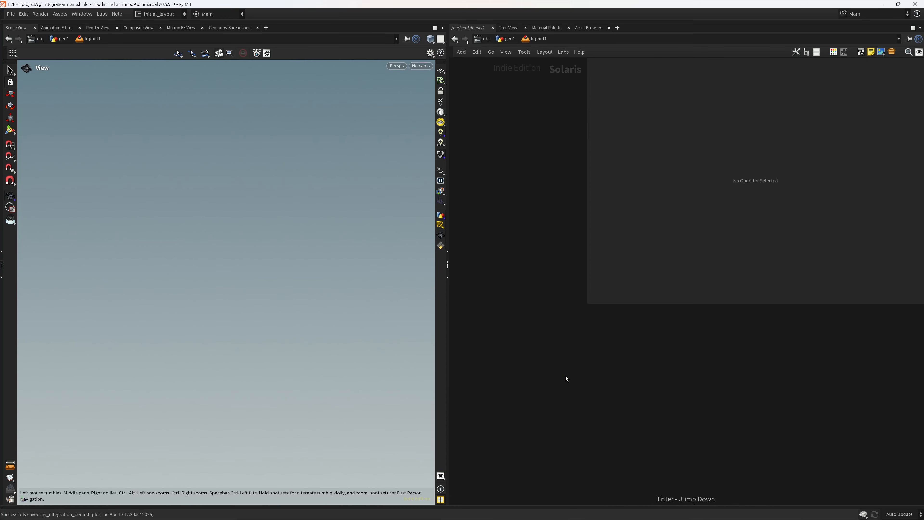
# Switch the desktop layout to Solaris2 and go back into lopnet1 inside geo1.
pyautogui.click(163, 14)
pyautogui.click(179, 133)
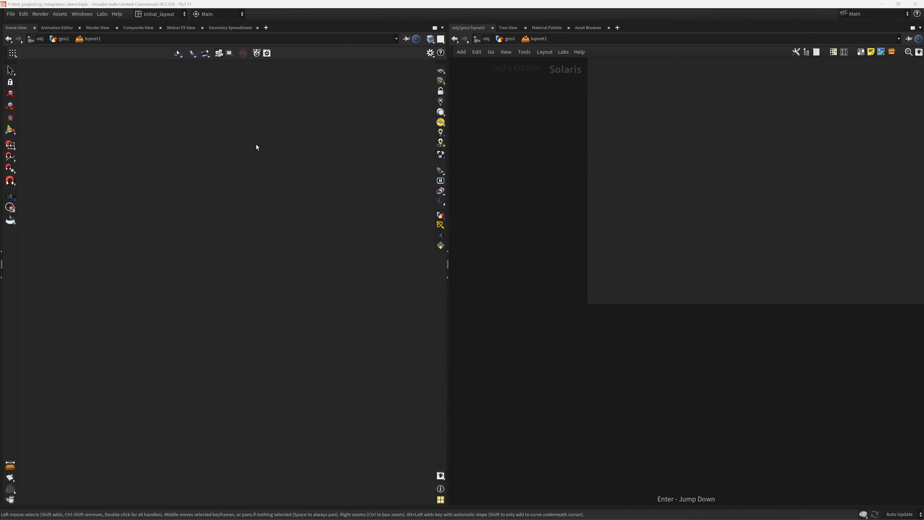
pyautogui.click(606, 269)
pyautogui.click(618, 312)
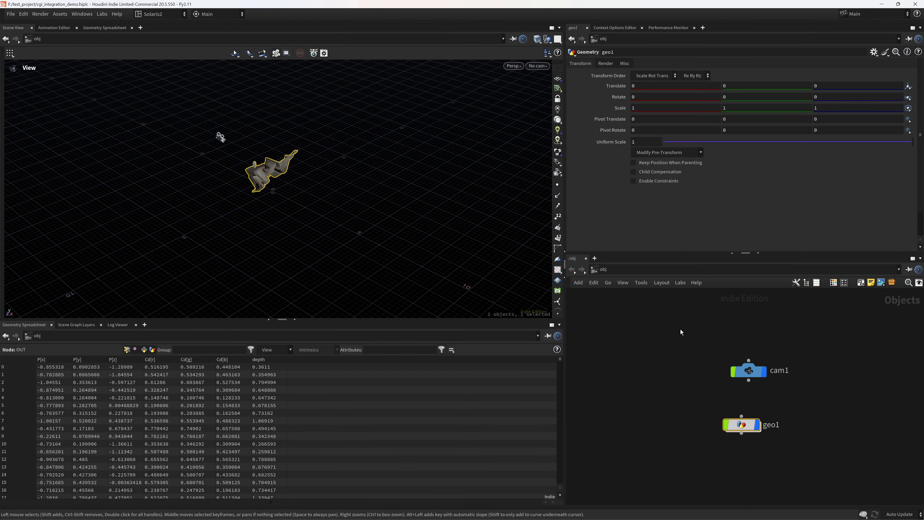
pyautogui.doubleClick(750, 425)
pyautogui.doubleClick(739, 488)
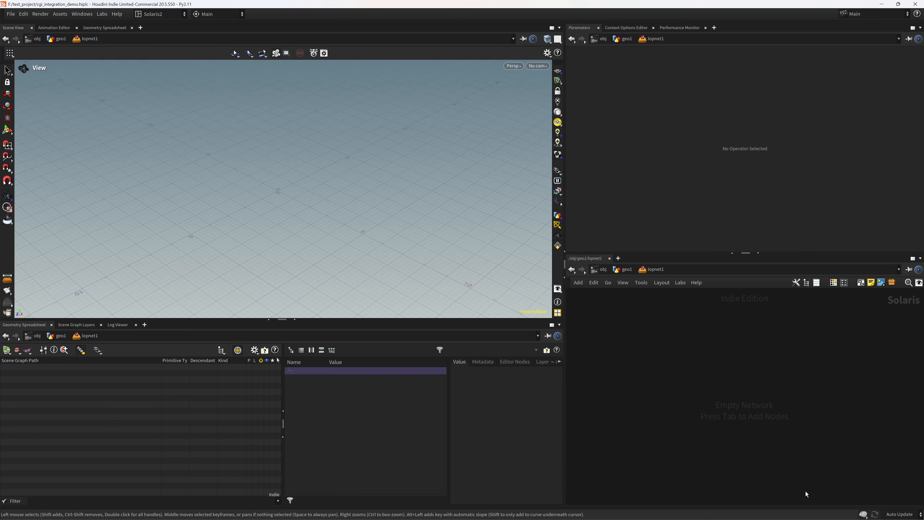
# Place a SOP Import node in the empty lopnet1 network.
pyautogui.press('Tab')
pyautogui.write('sopi')
pyautogui.press('Return')
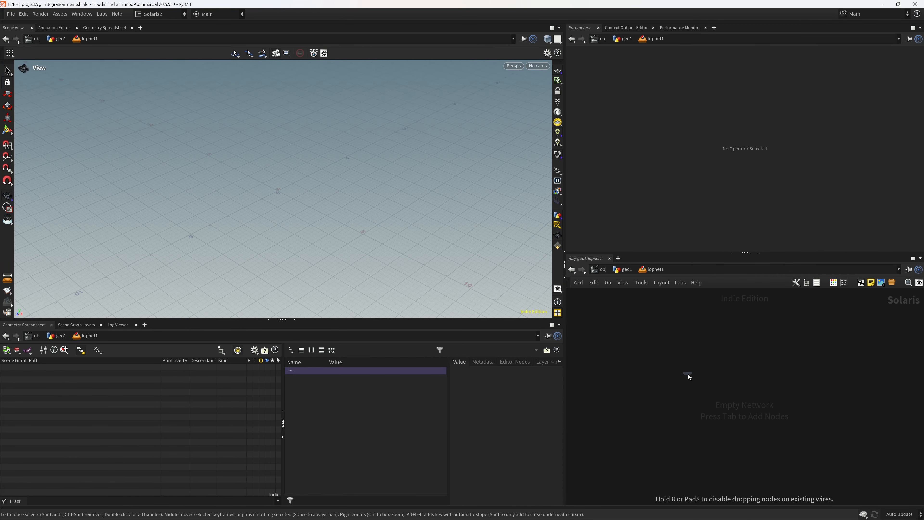
pyautogui.click(689, 374)
pyautogui.scroll(5, 717, 375)
# Rename the SOP Import node as GEO.
pyautogui.doubleClick(713, 351)
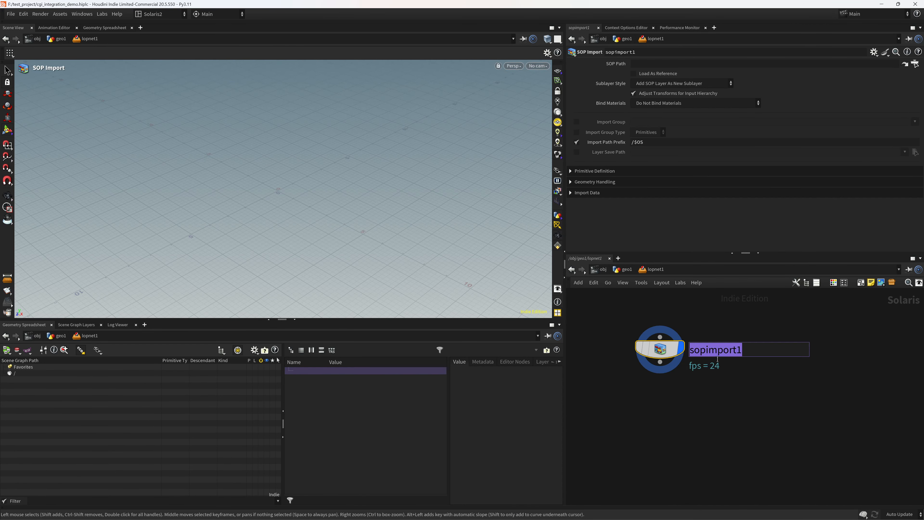
pyautogui.write('geo')
pyautogui.press('BackSpace')
pyautogui.press('BackSpace')
pyautogui.press('BackSpace')
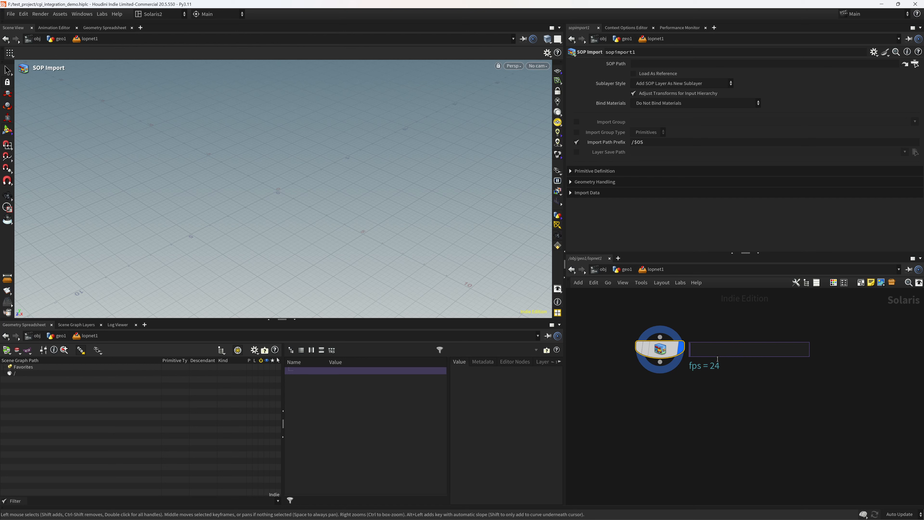
pyautogui.write('GEO')
pyautogui.press('Return')
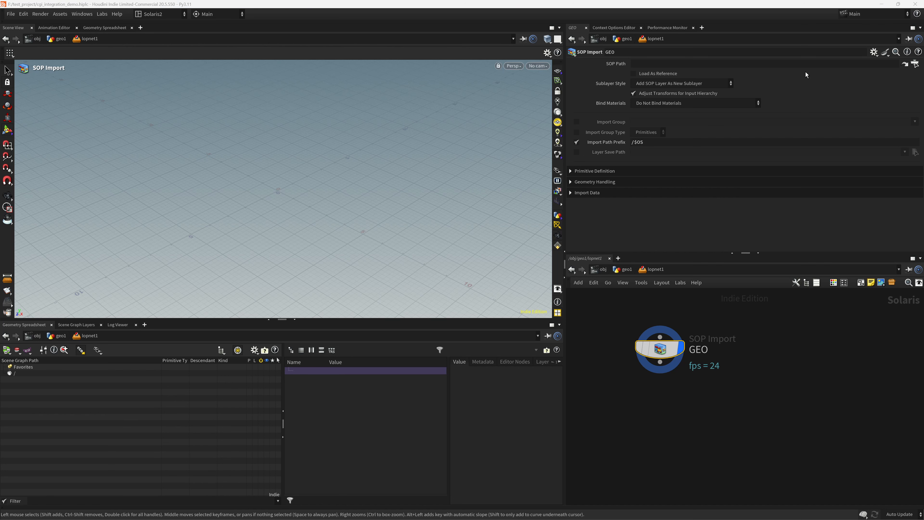
# Set GEO's SOP Path to /obj/geo1/OUT and its Sublayer Style to Merge SOP Layer Into Existing Active Layer, saving the scene.
pyautogui.click(915, 64)
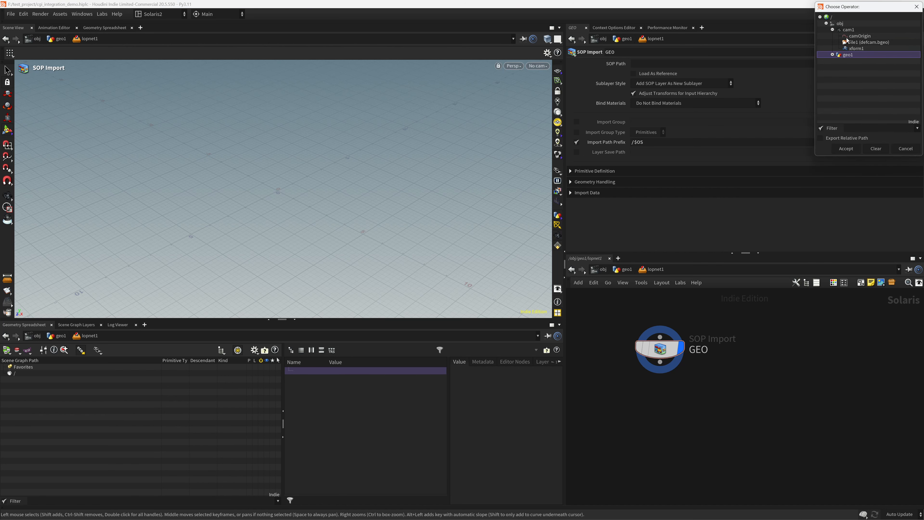
pyautogui.click(834, 55)
pyautogui.doubleClick(854, 68)
pyautogui.click(7, 196)
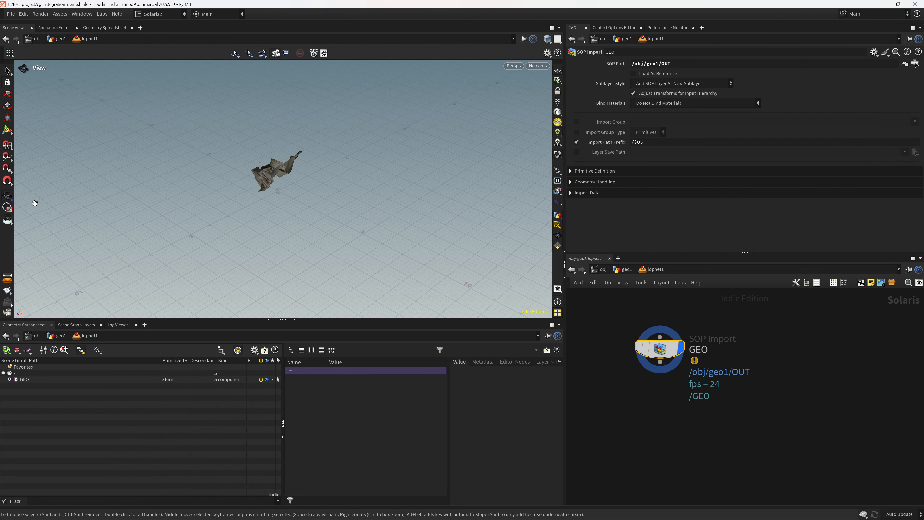
pyautogui.scroll(6, 271, 172)
pyautogui.moveTo(251, 182); pyautogui.dragTo(489, 134)
pyautogui.hotkey('ctrl', 's')
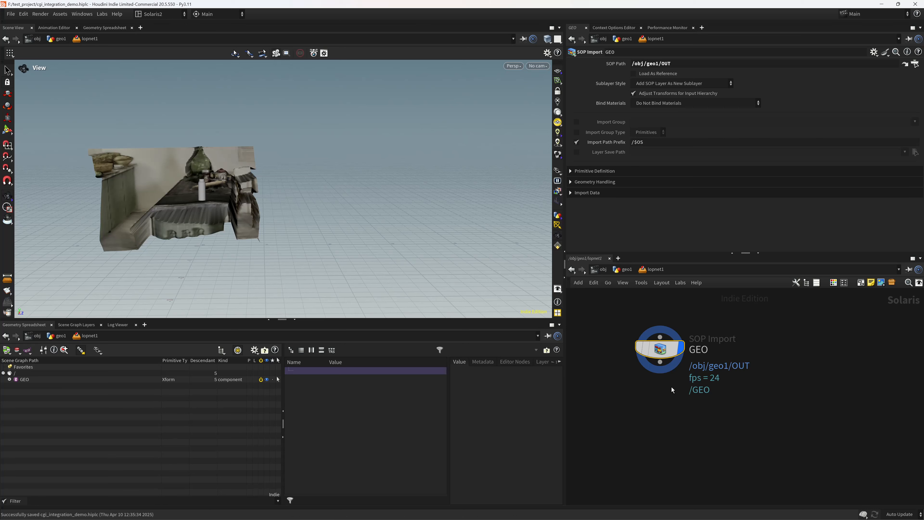
pyautogui.click(665, 83)
pyautogui.click(661, 101)
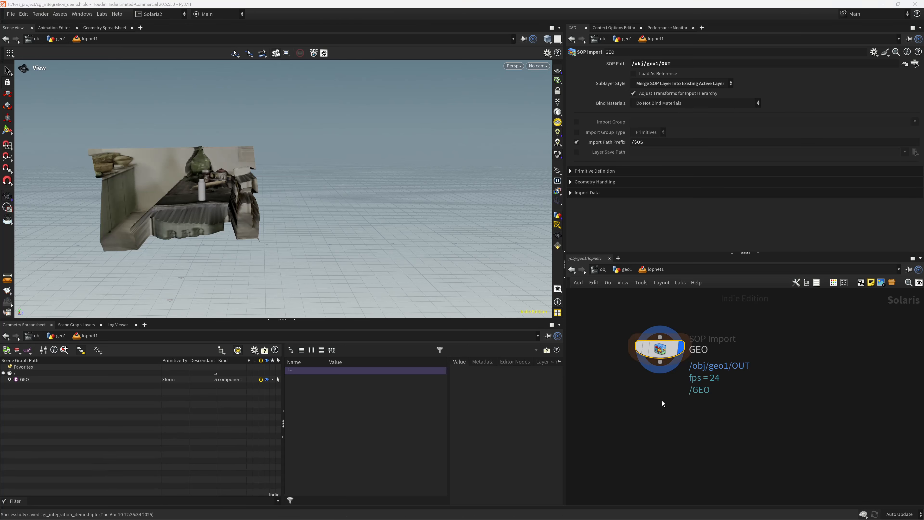
# Add a Scene Import (Cameras) node, wire it below GEO, and display it.
pyautogui.moveTo(662, 401); pyautogui.dragTo(651, 387, button='middle')
pyautogui.press('Tab')
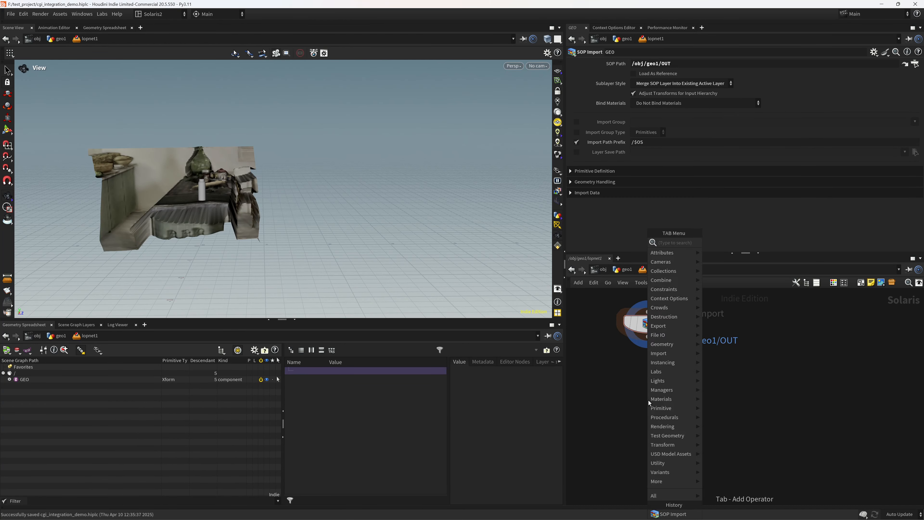
pyautogui.write('cam')
pyautogui.press('Down')
pyautogui.press('Down')
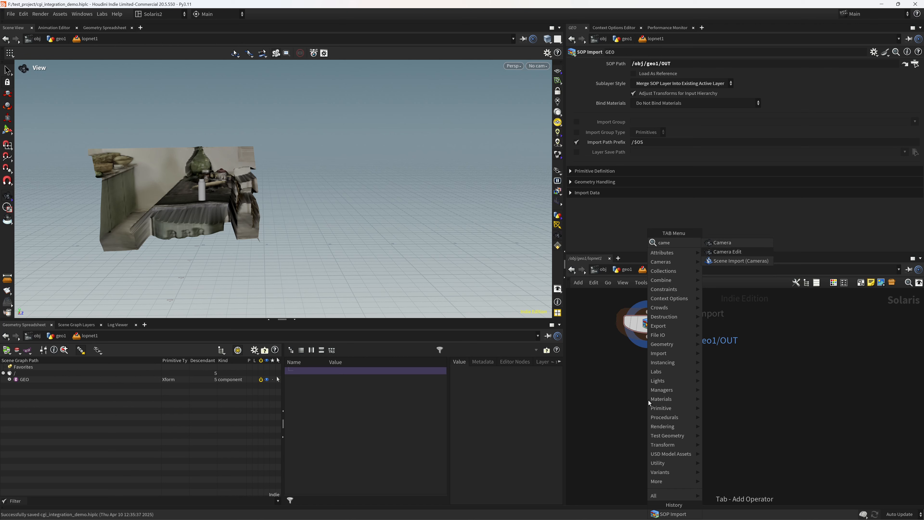
pyautogui.press('Return')
pyautogui.click(649, 400)
pyautogui.moveTo(648, 337); pyautogui.dragTo(647, 388)
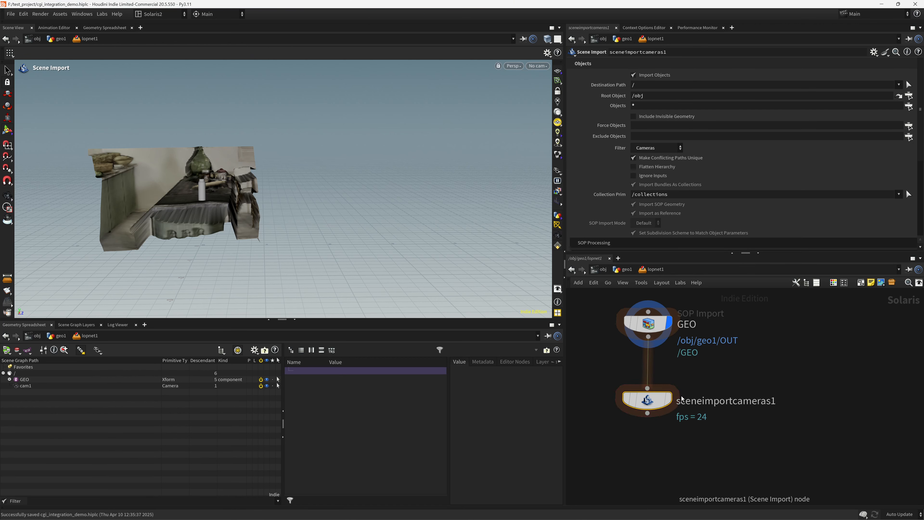
pyautogui.click(668, 400)
# Look through cam1 in the viewport and narrow the viewport to widen the network and parameter area.
pyautogui.scroll(-3, 373, 226)
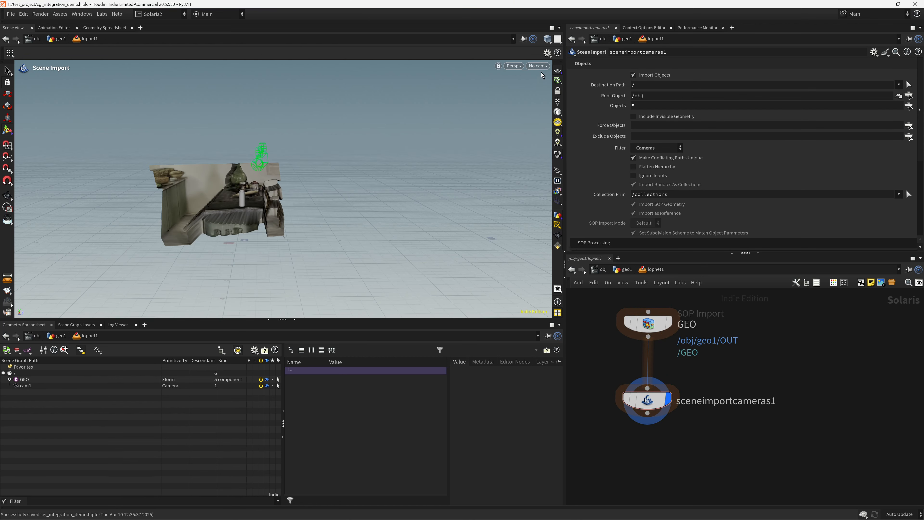
pyautogui.click(538, 66)
pyautogui.click(553, 75)
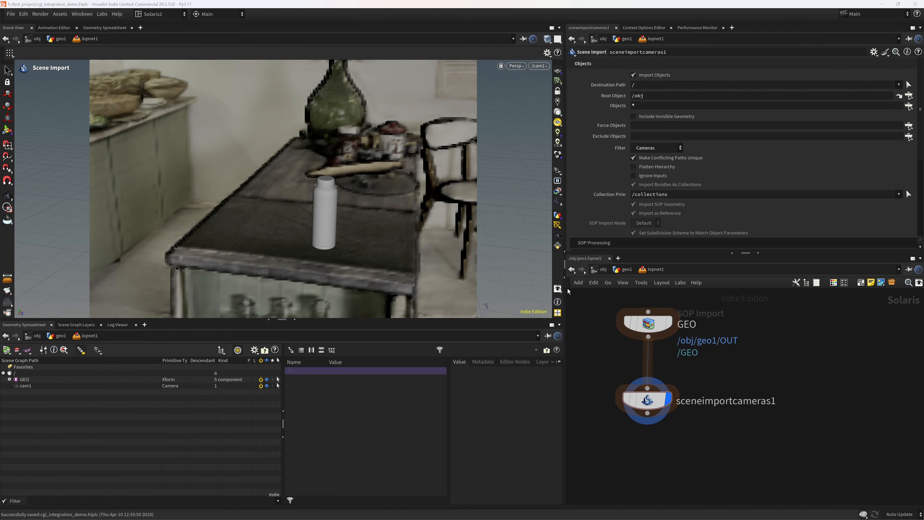
pyautogui.moveTo(566, 291); pyautogui.dragTo(378, 313)
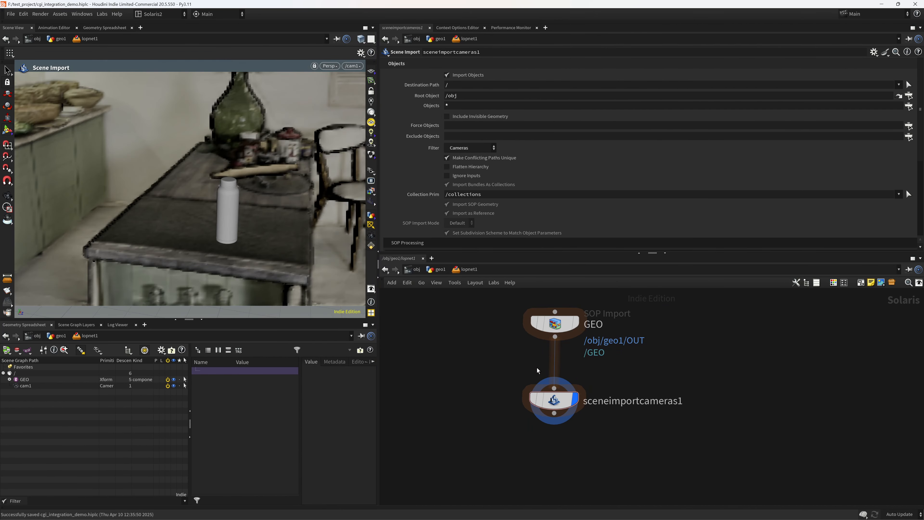
# Bypass the GEO SOP Import node.
pyautogui.moveTo(587, 452); pyautogui.dragTo(568, 383, button='middle')
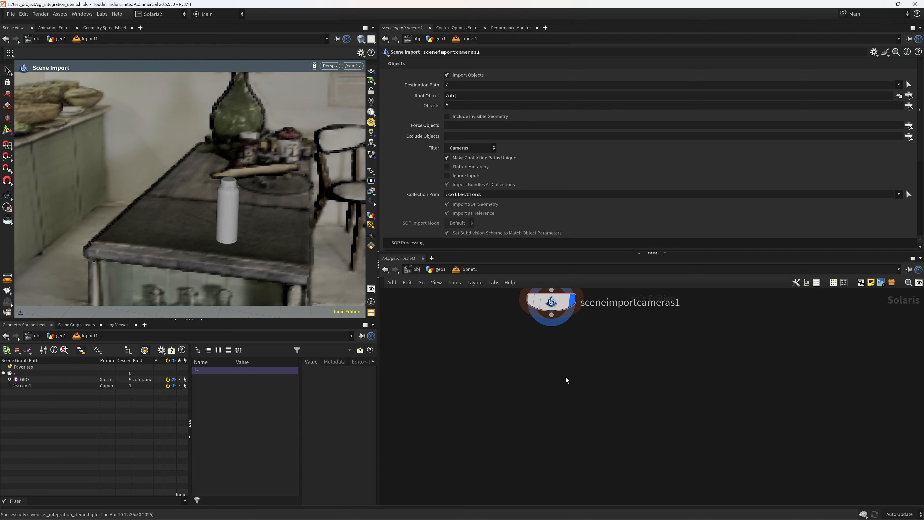
pyautogui.moveTo(581, 351); pyautogui.dragTo(575, 386, button='middle')
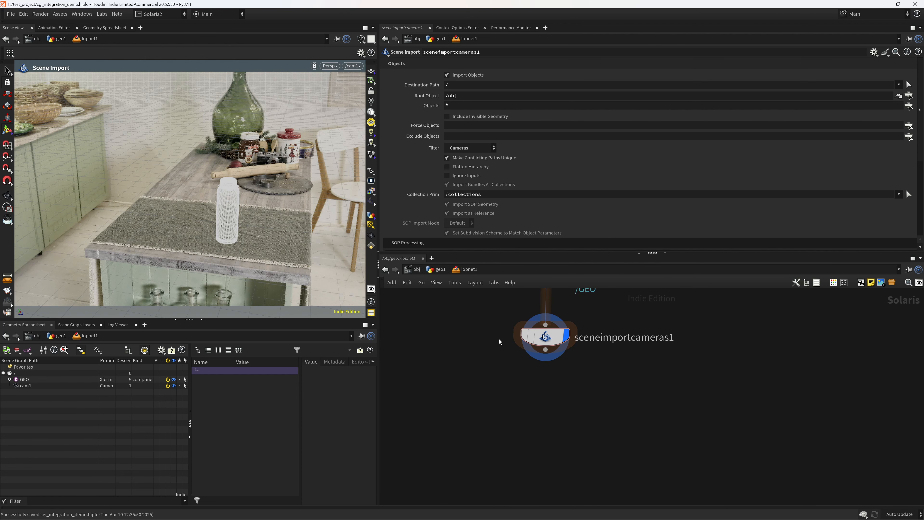
pyautogui.moveTo(499, 339); pyautogui.dragTo(484, 433, button='middle')
pyautogui.click(505, 330)
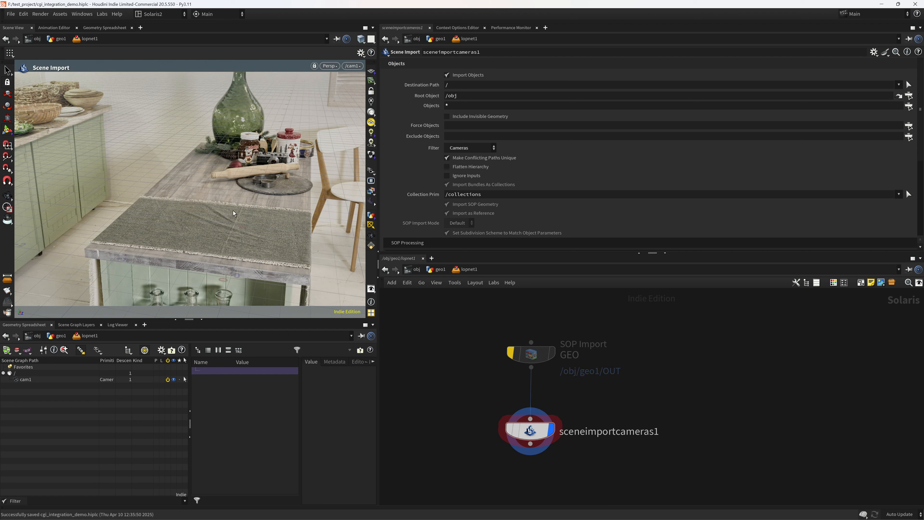
# Add a Camera Edit node, wire it below sceneimportcameras1, and display it.
pyautogui.moveTo(525, 497); pyautogui.dragTo(501, 395, button='middle')
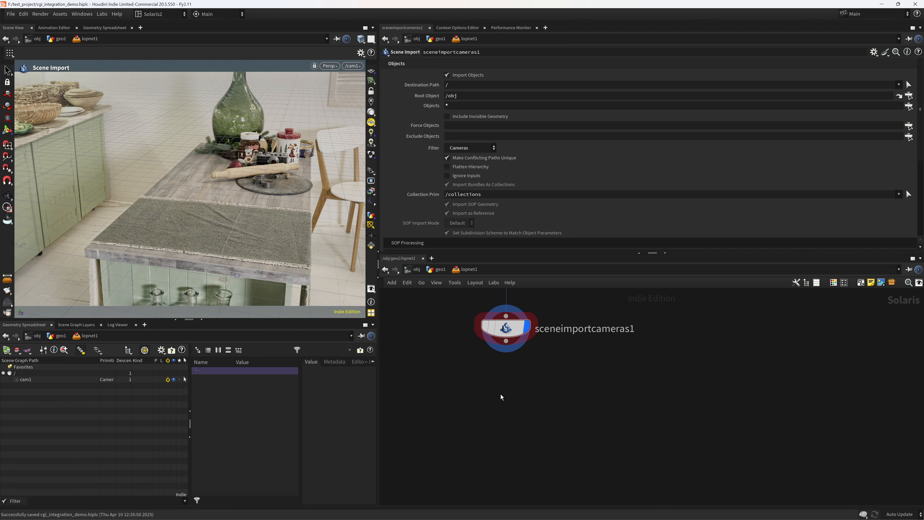
pyautogui.press('Tab')
pyautogui.write('ca')
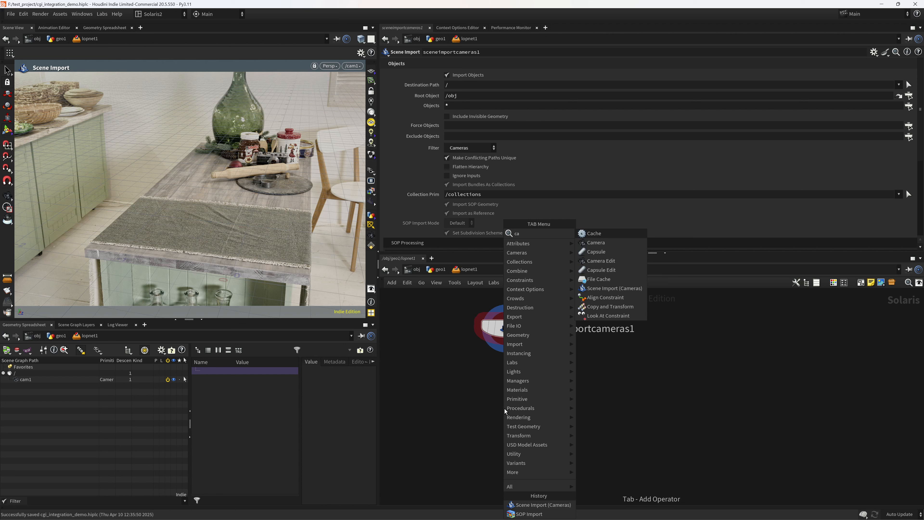
pyautogui.write('mera')
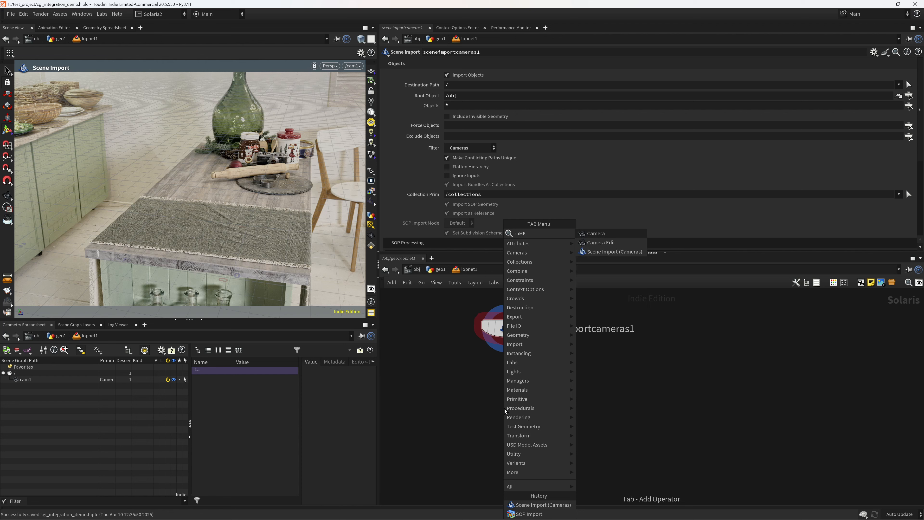
pyautogui.press('Down')
pyautogui.press('Return')
pyautogui.press('Return')
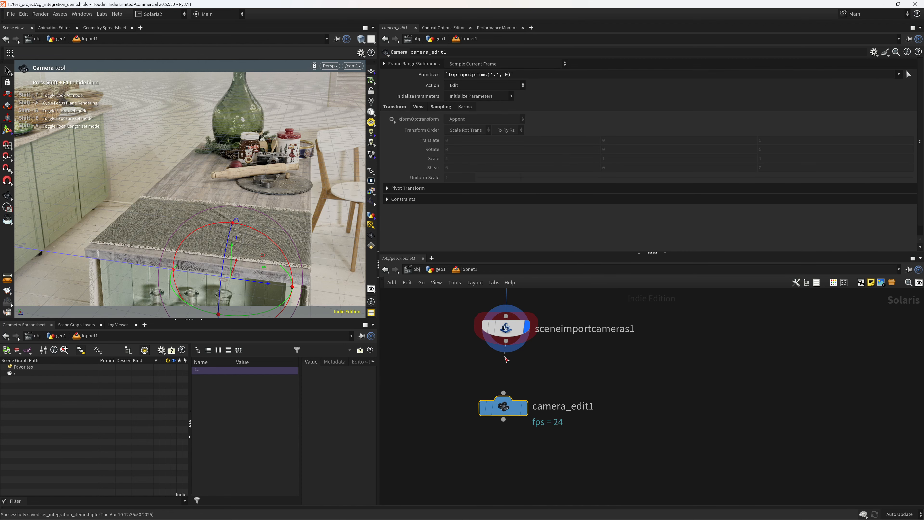
pyautogui.moveTo(506, 360); pyautogui.dragTo(503, 394)
pyautogui.click(524, 407)
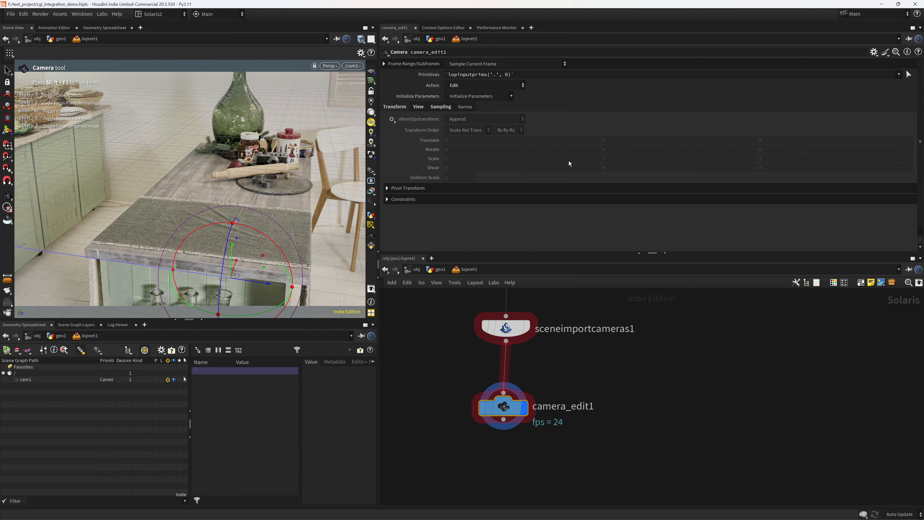
# Open camera_edit1's View settings, set its Primitives to /cam1, and save the scene.
pyautogui.click(417, 111)
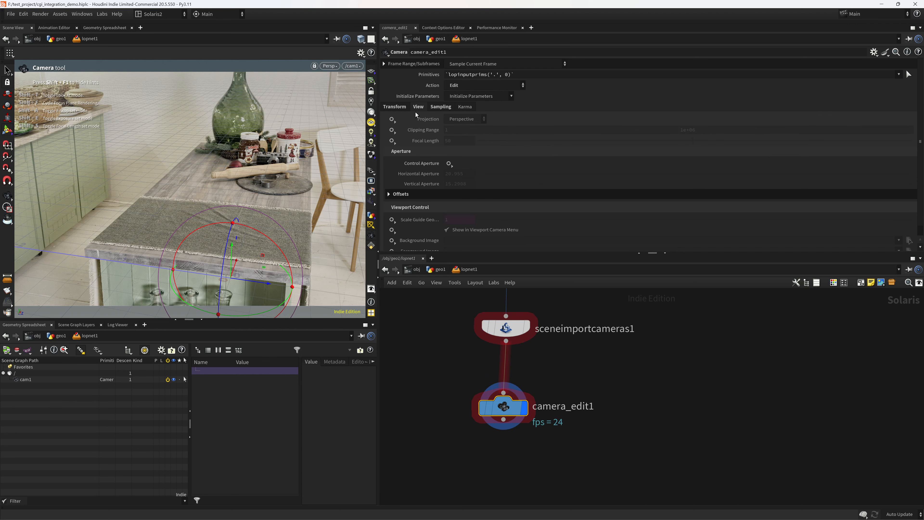
pyautogui.scroll(-1, 619, 189)
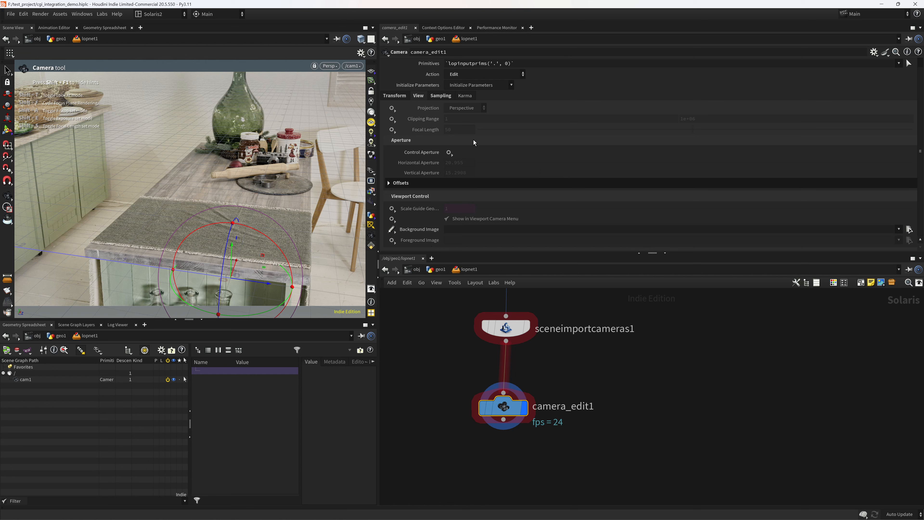
pyautogui.click(25, 380)
pyautogui.moveTo(492, 64); pyautogui.dragTo(492, 64)
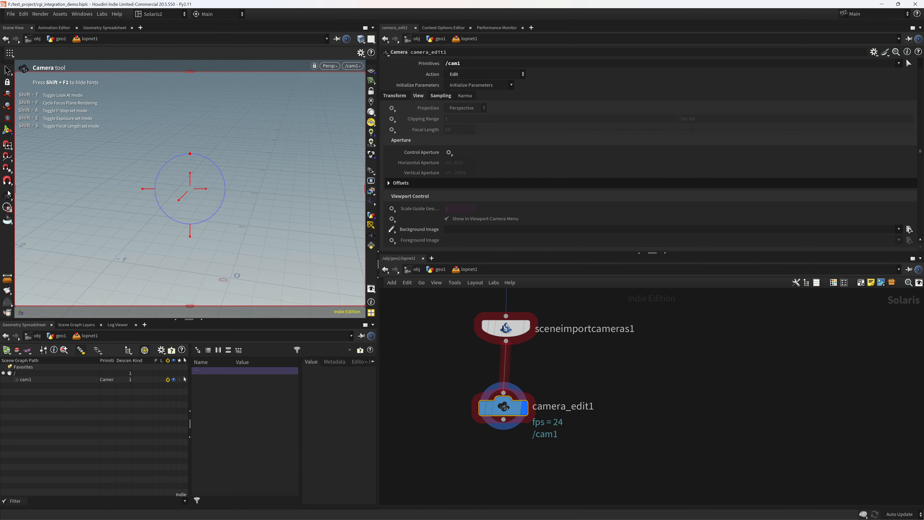
pyautogui.press('Escape')
pyautogui.hotkey('ctrl', 's')
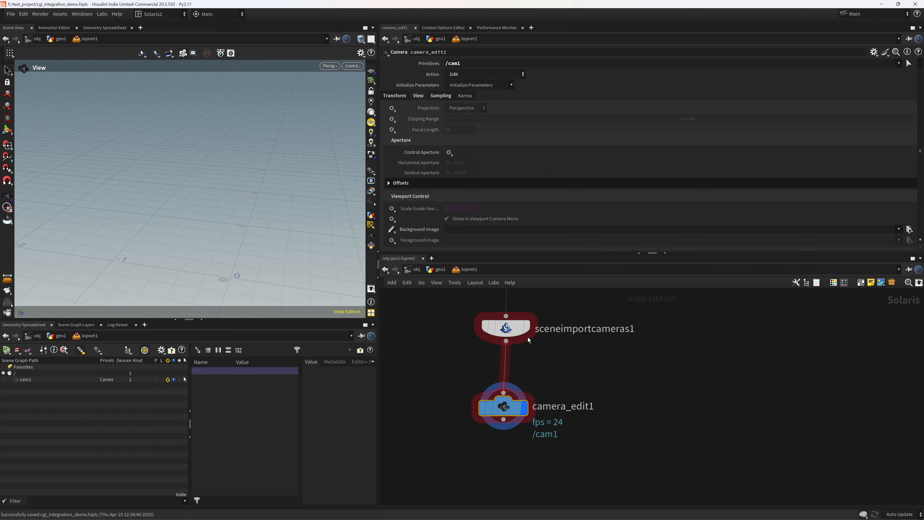
pyautogui.click(392, 231)
pyautogui.click(407, 257)
pyautogui.hotkey('ctrl', 'z')
pyautogui.click(393, 231)
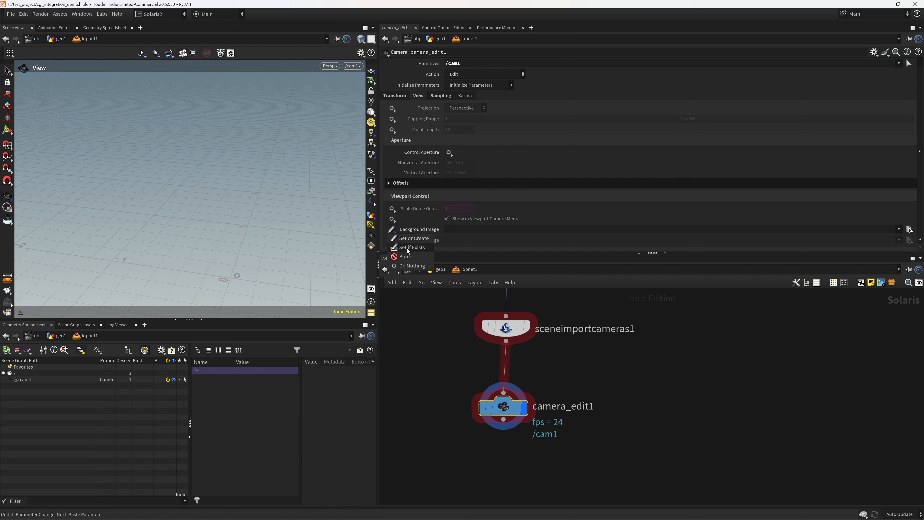
pyautogui.click(414, 266)
pyautogui.hotkey('ctrl', 'z')
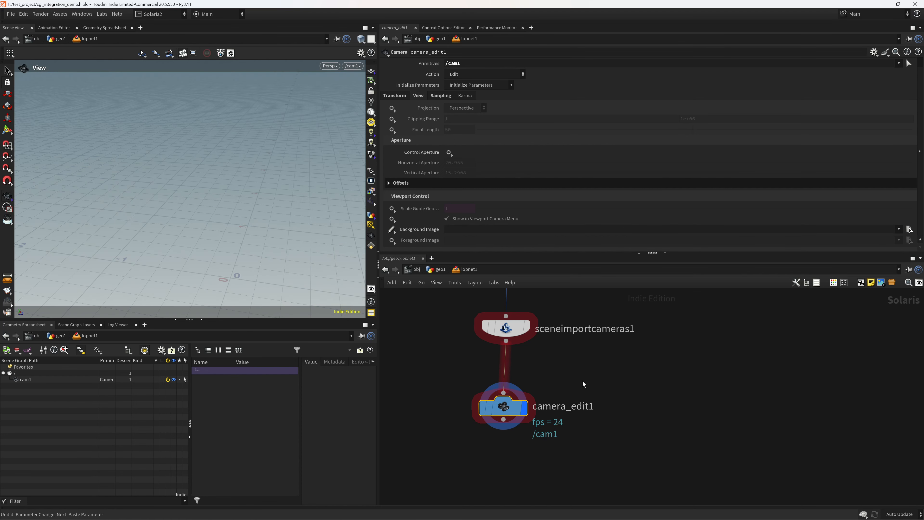
pyautogui.moveTo(549, 442); pyautogui.dragTo(547, 383, button='middle')
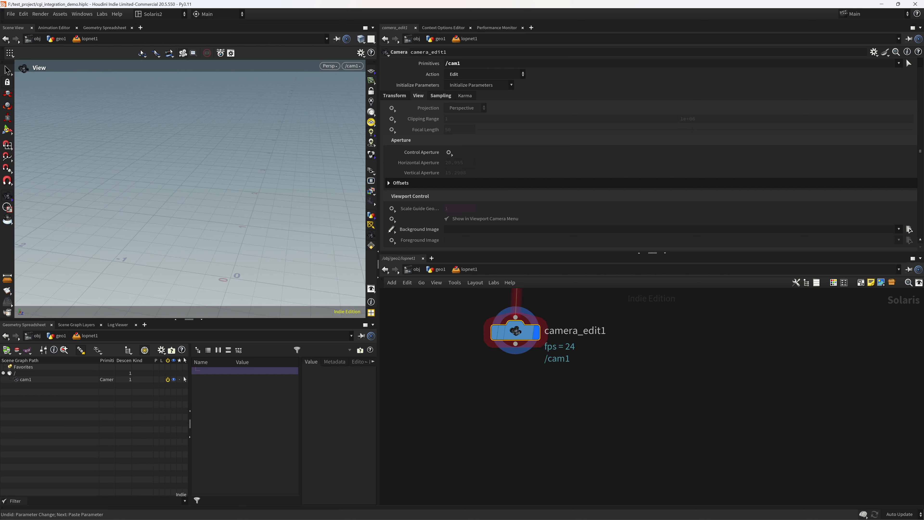
pyautogui.click(909, 229)
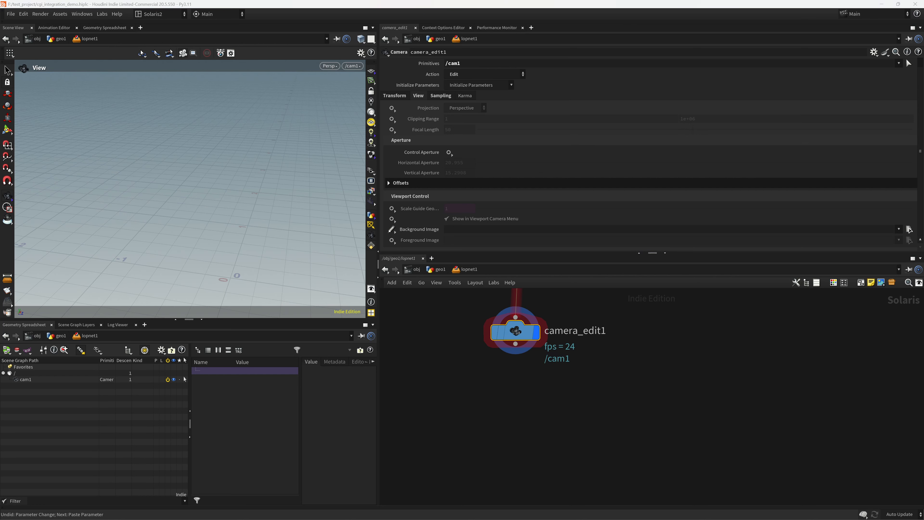
# Add a Material Library node below camera_edit1 in the network.
pyautogui.press('Tab')
pyautogui.write('mat')
pyautogui.press('Return')
pyautogui.click(510, 414)
# Re-enable the bypassed GEO node, then wire materiallibrary1 below camera_edit1 and display it.
pyautogui.moveTo(662, 326); pyautogui.dragTo(661, 447, button='middle')
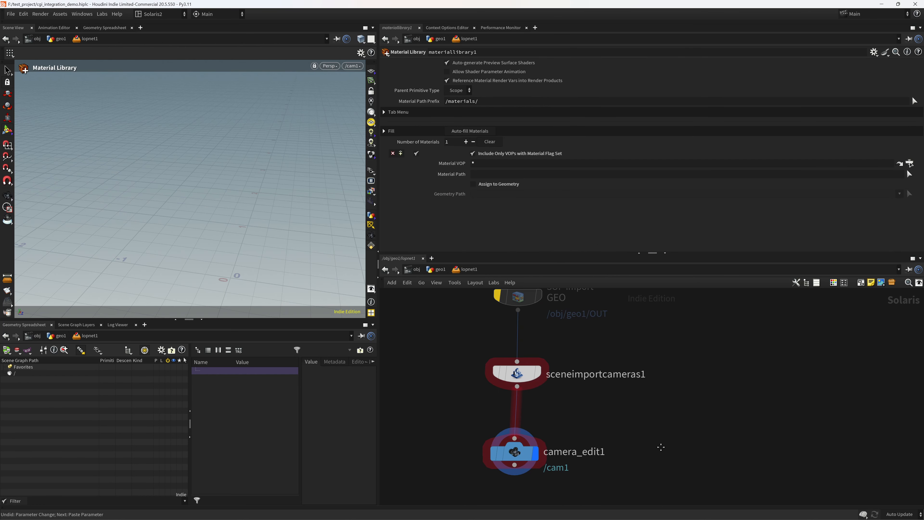
pyautogui.moveTo(561, 330); pyautogui.dragTo(559, 376, button='middle')
pyautogui.click(489, 320)
pyautogui.moveTo(640, 400); pyautogui.dragTo(644, 242, button='middle')
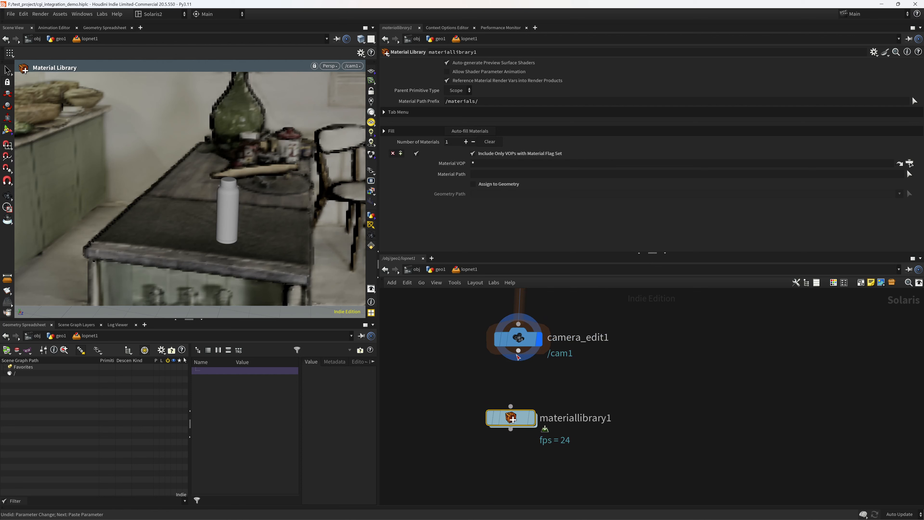
pyautogui.moveTo(518, 352); pyautogui.dragTo(510, 407)
# Add a Dome Light node, wire it below materiallibrary1, and display it.
pyautogui.moveTo(531, 480); pyautogui.dragTo(531, 426, button='middle')
pyautogui.press('Tab')
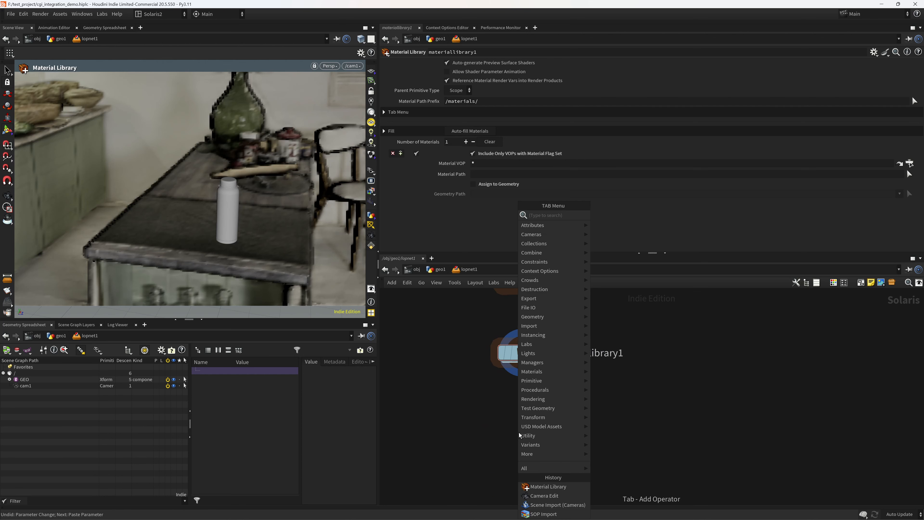
pyautogui.write('dome')
pyautogui.press('Return')
pyautogui.click(520, 433)
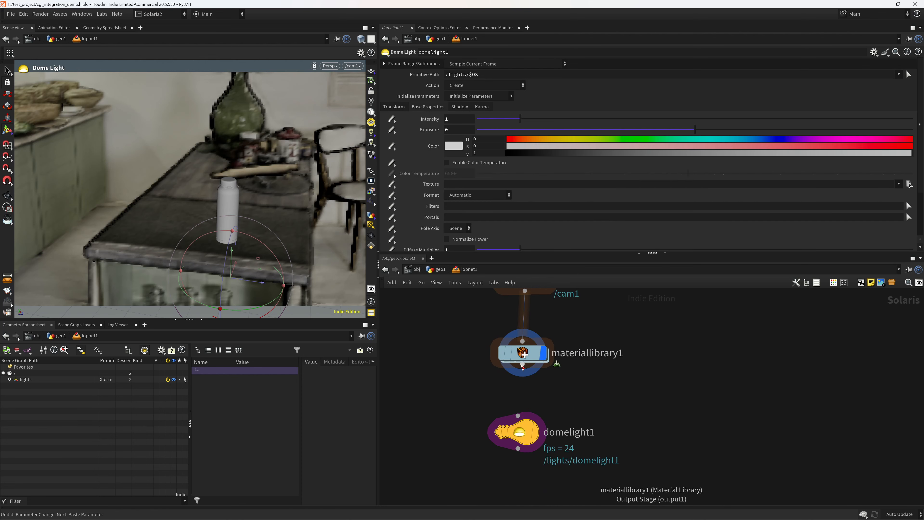
pyautogui.moveTo(523, 367); pyautogui.dragTo(517, 415)
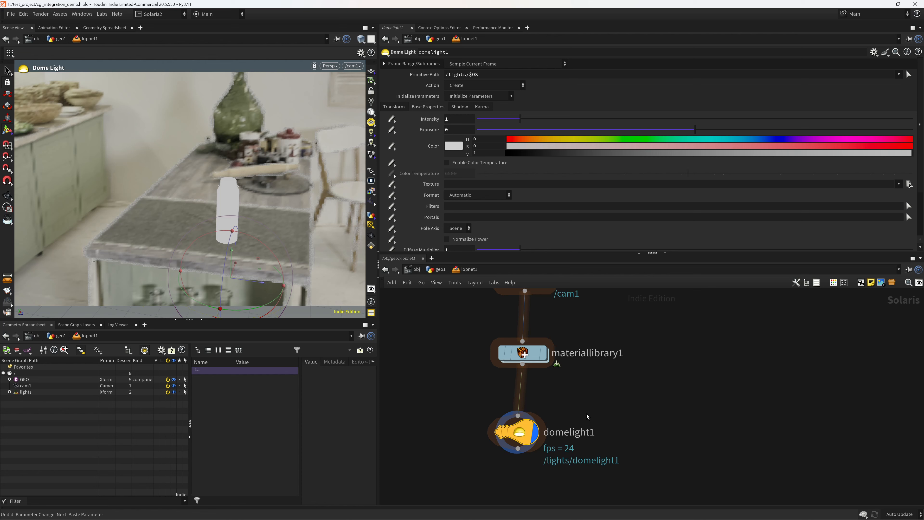
# Add Karma render settings with a USD Render ROP, connected below domelight1.
pyautogui.moveTo(587, 414); pyautogui.dragTo(588, 305, button='middle')
pyautogui.press('Tab')
pyautogui.write('karma')
pyautogui.press('Return')
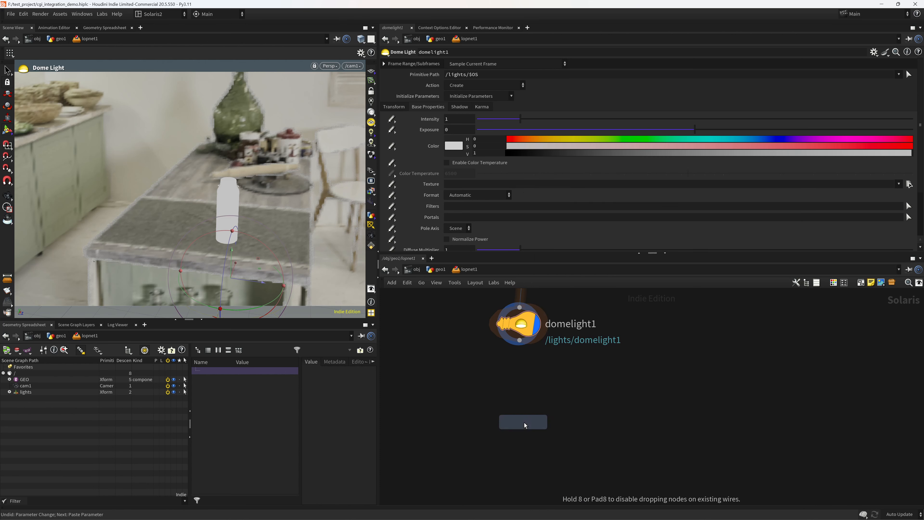
pyautogui.click(524, 423)
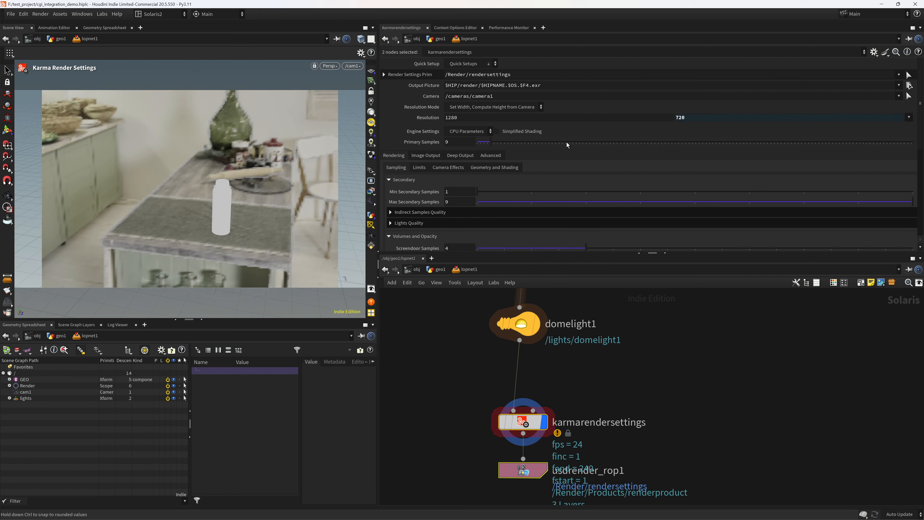
# Set Karma's Engine Settings to XPU Parameters and move the render nodes farther below domelight1.
pyautogui.click(488, 131)
pyautogui.click(468, 147)
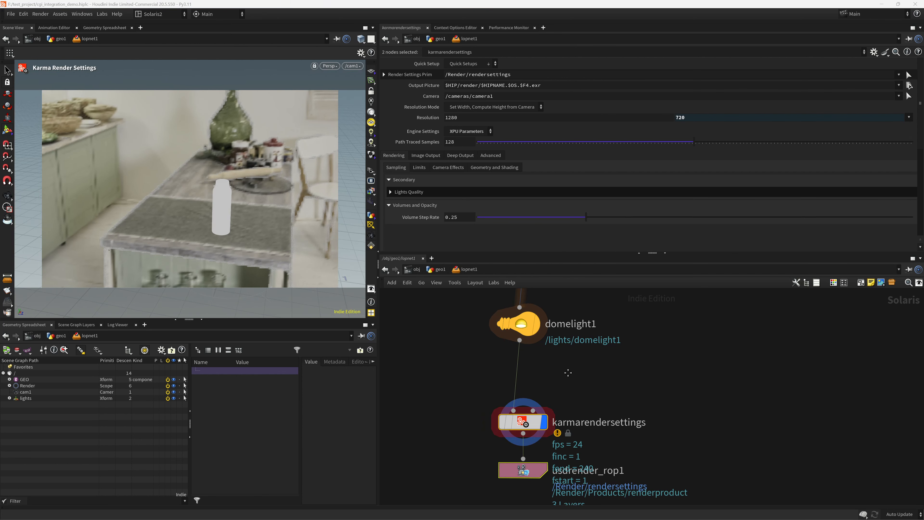
pyautogui.moveTo(568, 372); pyautogui.dragTo(576, 297, button='middle')
pyautogui.moveTo(574, 457); pyautogui.dragTo(532, 436)
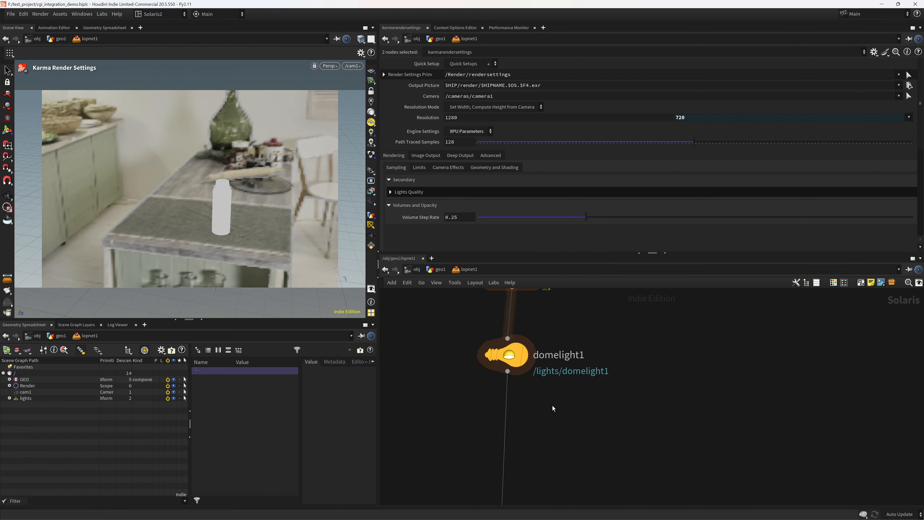
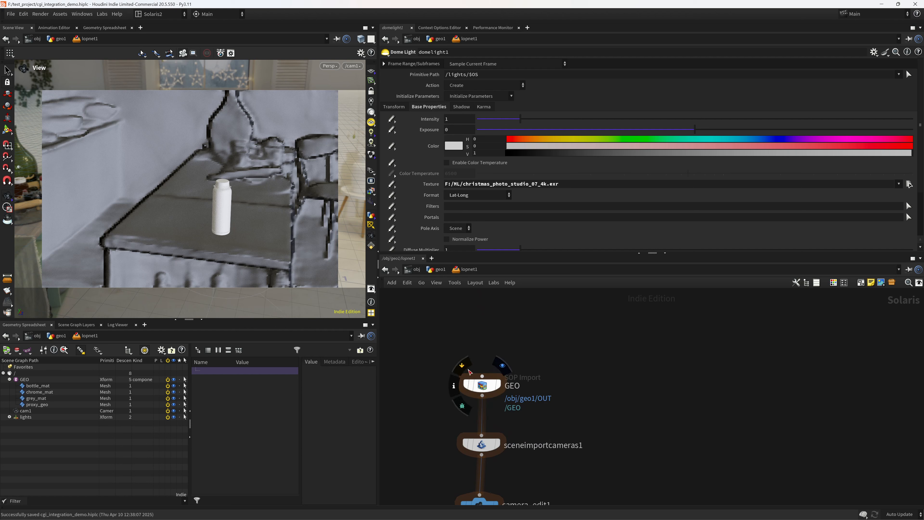
# Bypass the GEO node, toggling it to compare the imported geometry with the dome light's environment image.
pyautogui.click(465, 365)
pyautogui.click(466, 364)
pyautogui.click(466, 364)
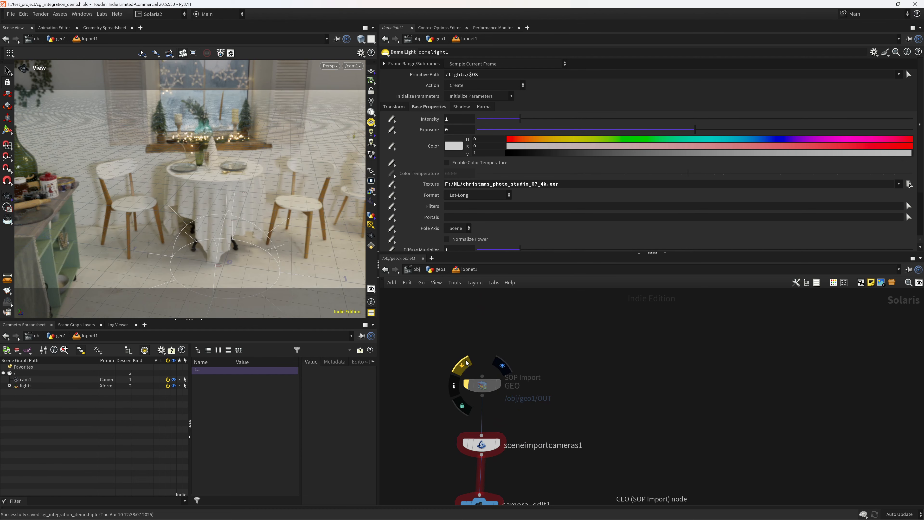
pyautogui.click(466, 364)
pyautogui.click(467, 360)
# Rotate domelight1 to -30 on Y, checking the environment image with GEO toggled on and bypassed.
pyautogui.moveTo(577, 427); pyautogui.dragTo(560, 218, button='middle')
pyautogui.click(396, 108)
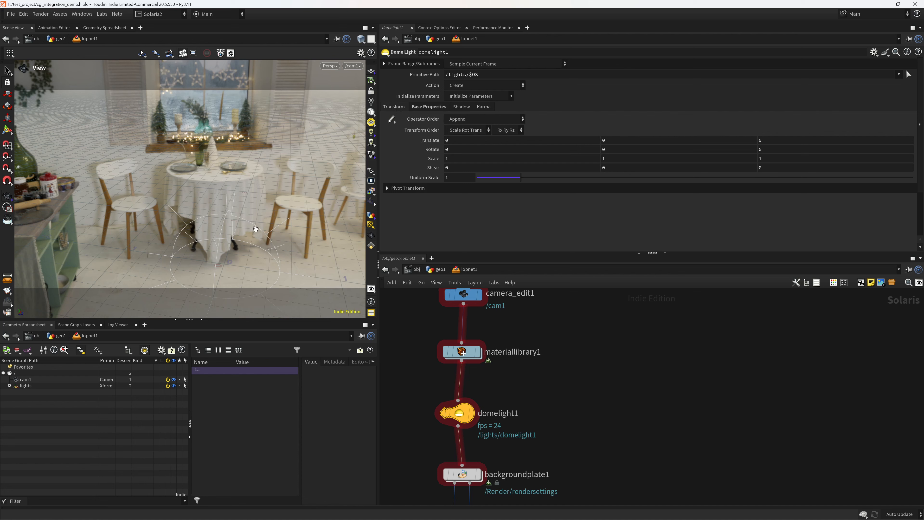
pyautogui.moveTo(529, 306); pyautogui.dragTo(546, 464, button='middle')
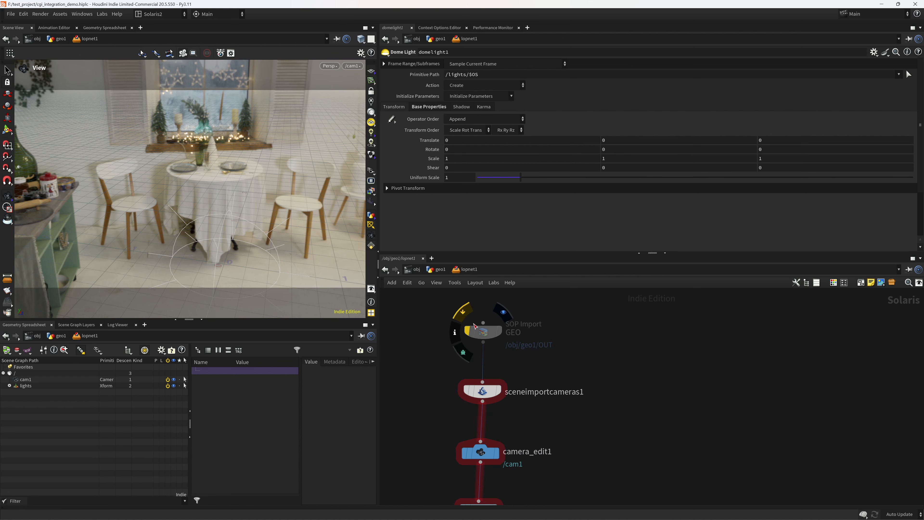
pyautogui.click(467, 314)
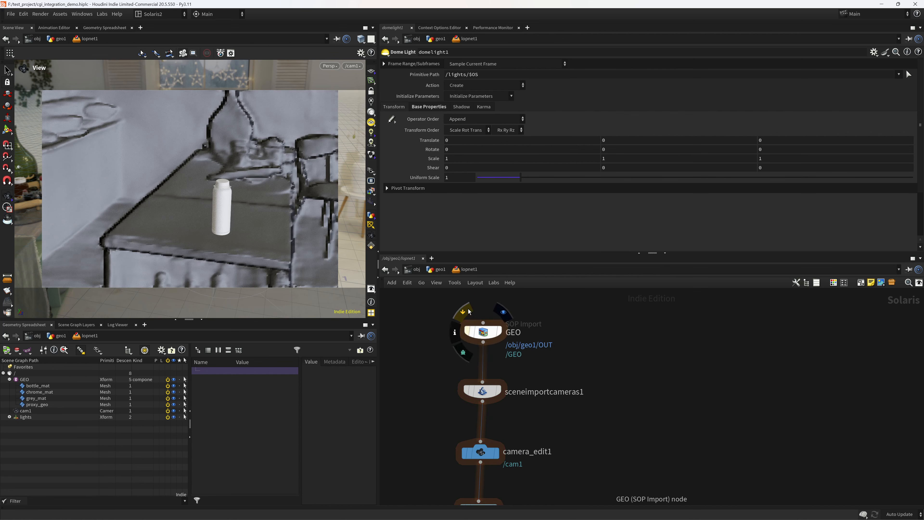
pyautogui.click(467, 332)
pyautogui.moveTo(542, 508); pyautogui.dragTo(545, 361, button='middle')
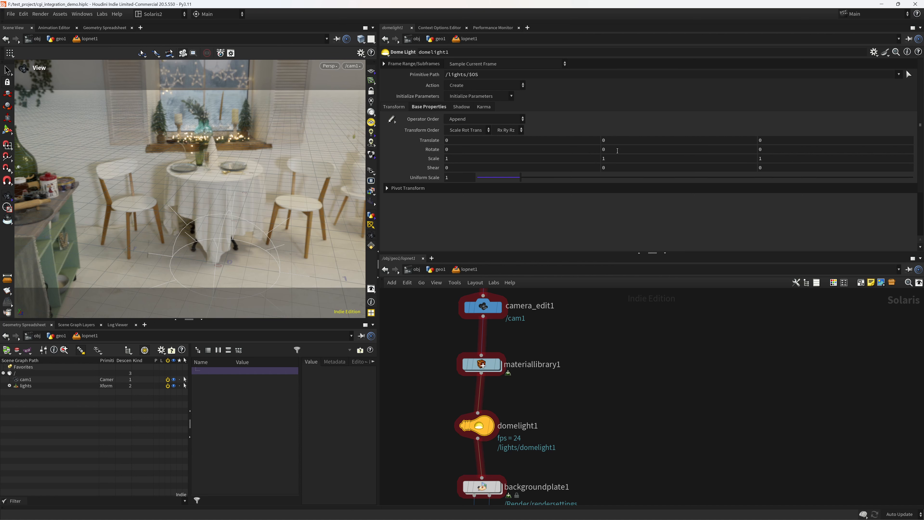
pyautogui.moveTo(621, 150); pyautogui.dragTo(613, 123, button='middle')
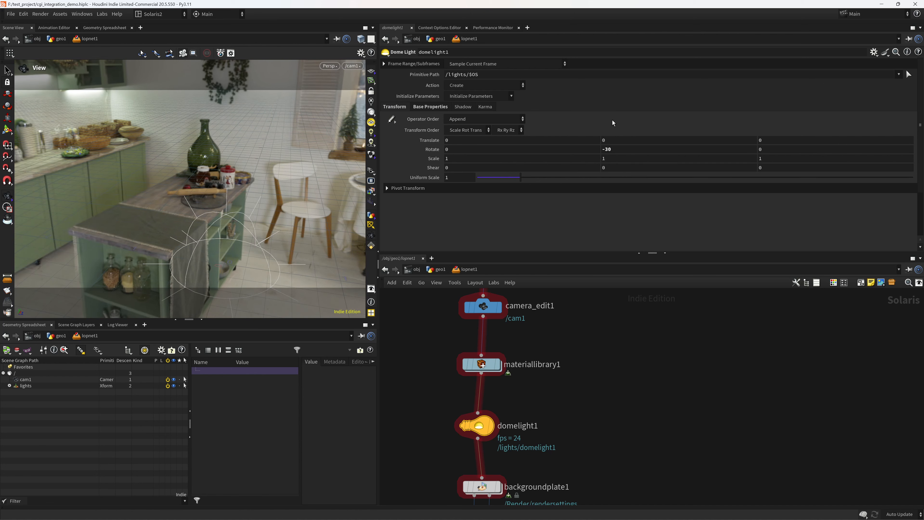
# Toggle GEO to compare the geometry with the rotated environment, leave it enabled, and save the scene.
pyautogui.moveTo(544, 313); pyautogui.dragTo(542, 465, button='middle')
pyautogui.moveTo(477, 336)
pyautogui.click(464, 317)
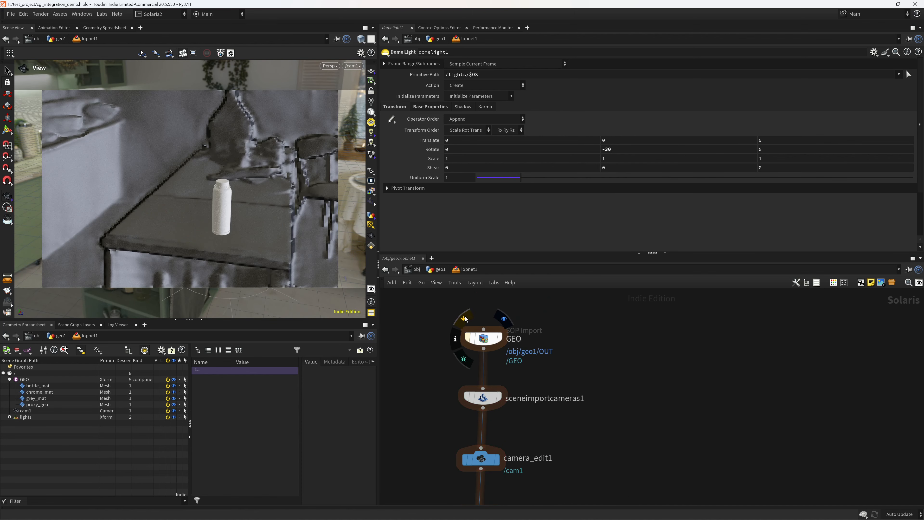
pyautogui.click(464, 316)
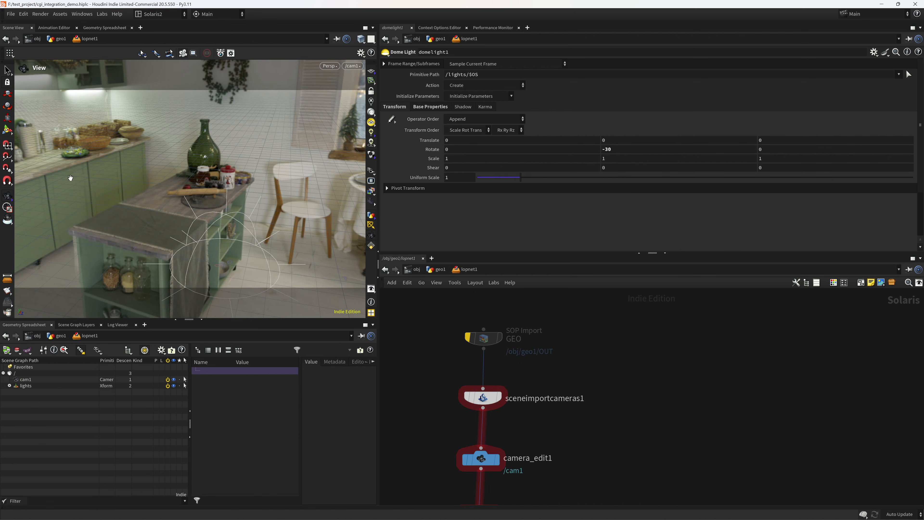
pyautogui.moveTo(480, 337)
pyautogui.click(469, 319)
pyautogui.click(470, 319)
pyautogui.click(470, 319)
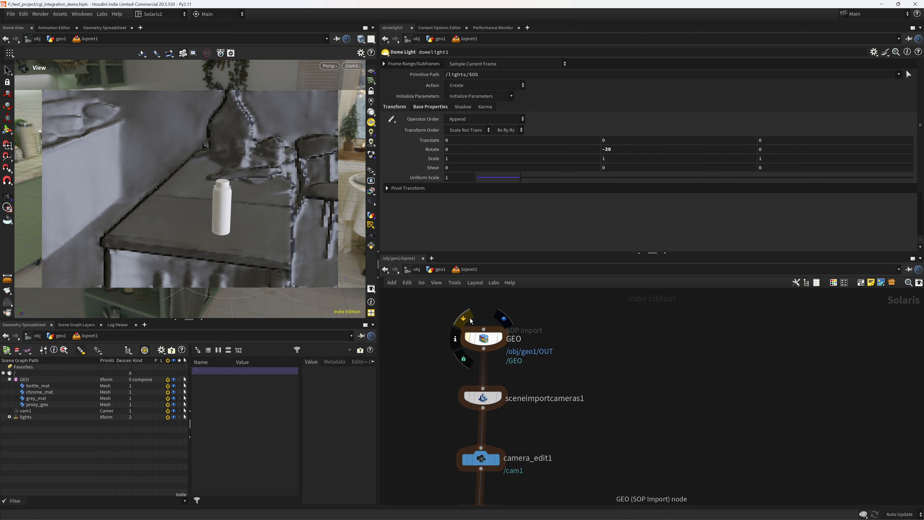
pyautogui.click(471, 318)
pyautogui.click(470, 319)
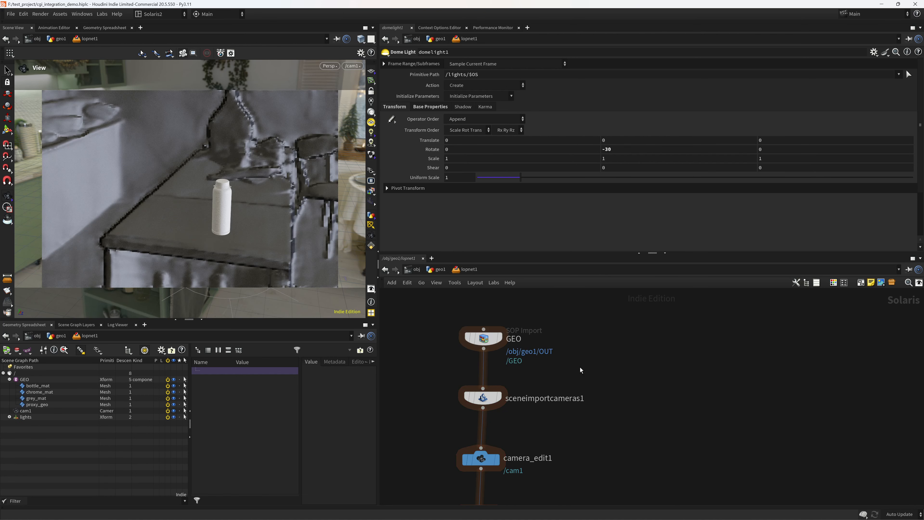
pyautogui.scroll(-10, 575, 369)
pyautogui.hotkey('ctrl', 's')
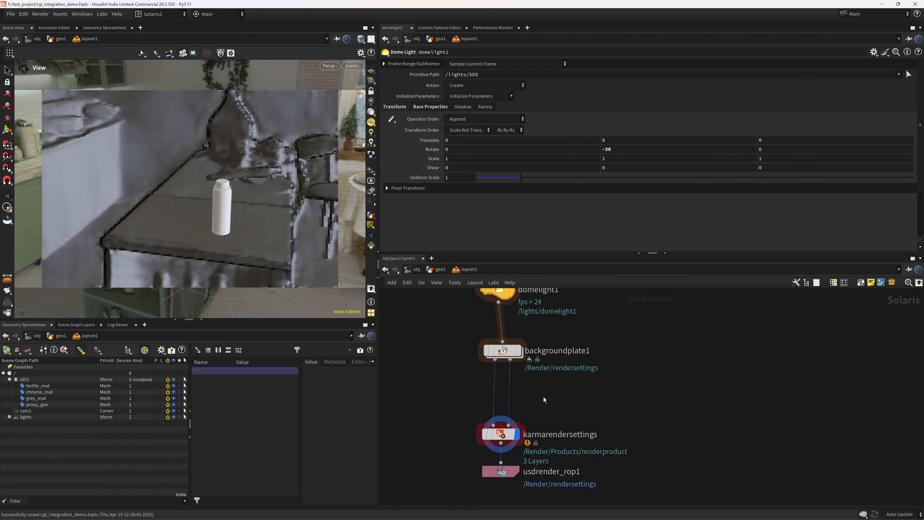
# Show the parameters of the backgroundplate1 node.
pyautogui.press('Down')
pyautogui.scroll(-3, 569, 385)
pyautogui.moveTo(595, 338); pyautogui.dragTo(564, 434, button='middle')
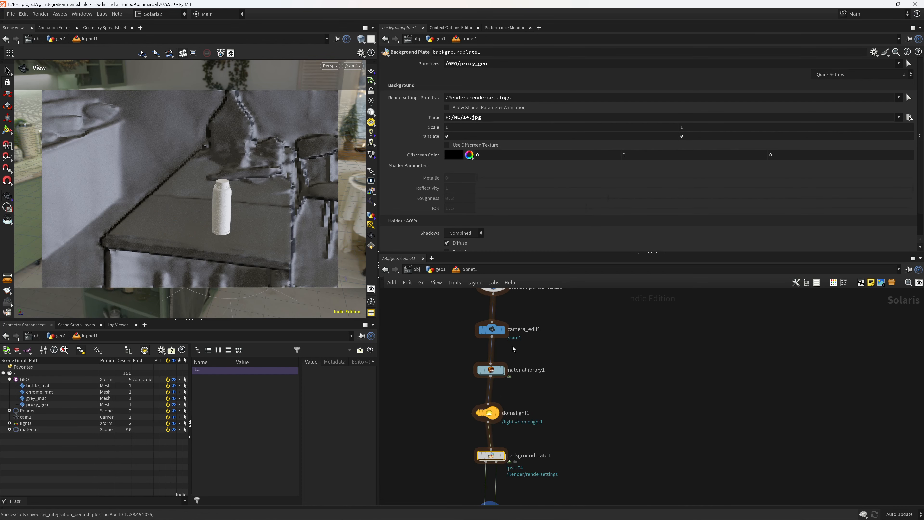
# Inside materiallibrary1, create a Karma Material Builder and name it bottle_main_MAT.
pyautogui.doubleClick(491, 371)
pyautogui.press('Tab')
pyautogui.write('KA')
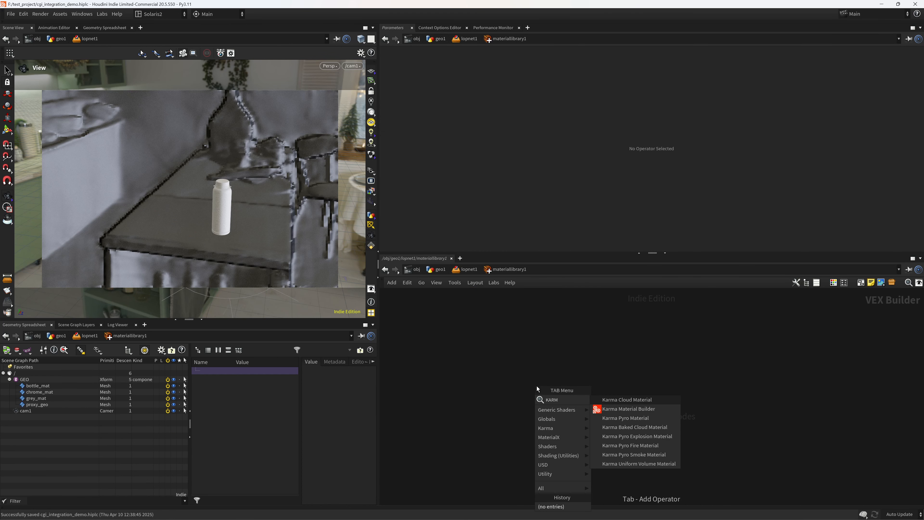
pyautogui.press('Return')
pyautogui.click(536, 388)
pyautogui.doubleClick(560, 378)
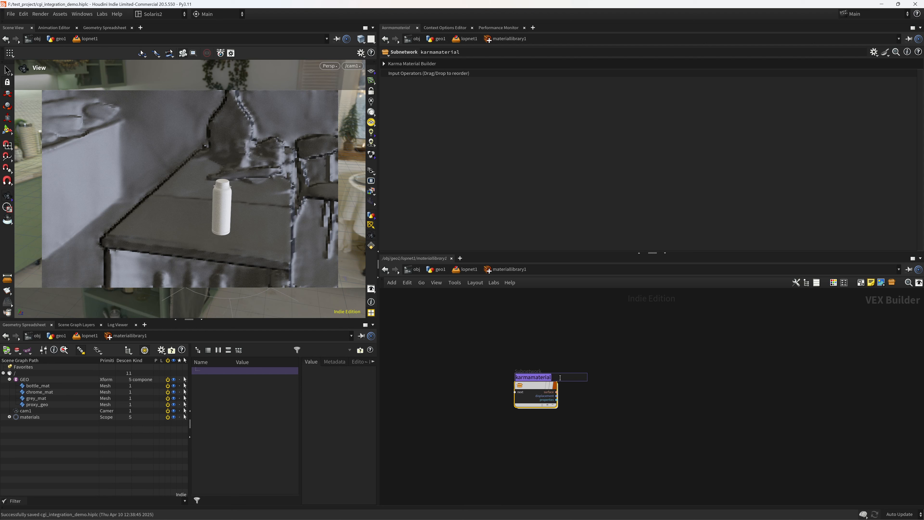
pyautogui.write('BO')
pyautogui.write('ttle_main_MAT')
pyautogui.press('Return')
# Set the base color of bottle_main_MAT's mtlxstandard_surface to 0.5 grey, and return to the lopnet1 network.
pyautogui.doubleClick(536, 395)
pyautogui.click(675, 324)
pyautogui.click(453, 98)
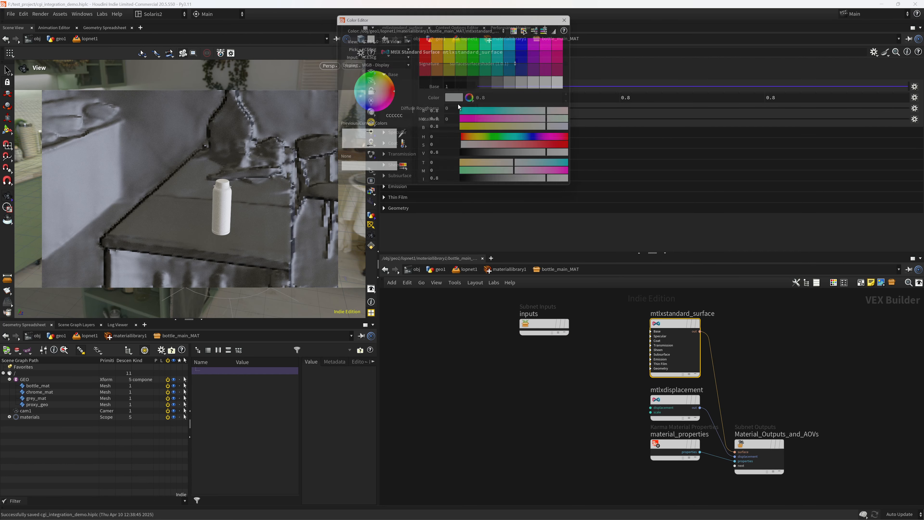
pyautogui.click(521, 83)
pyautogui.click(564, 20)
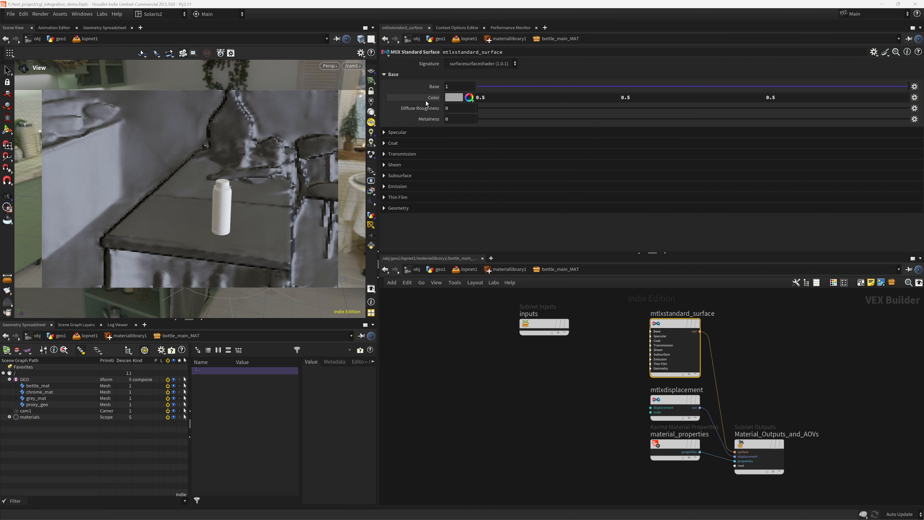
pyautogui.click(426, 134)
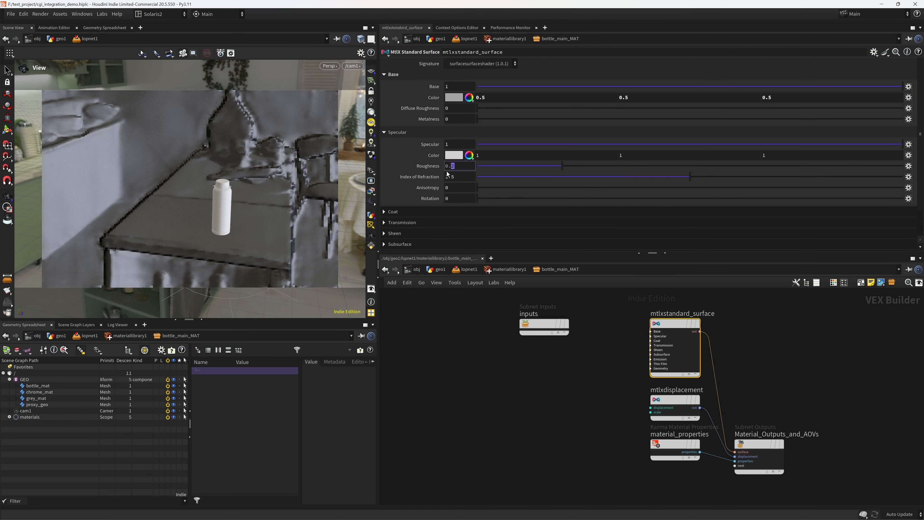
pyautogui.press('u')
pyautogui.press('u')
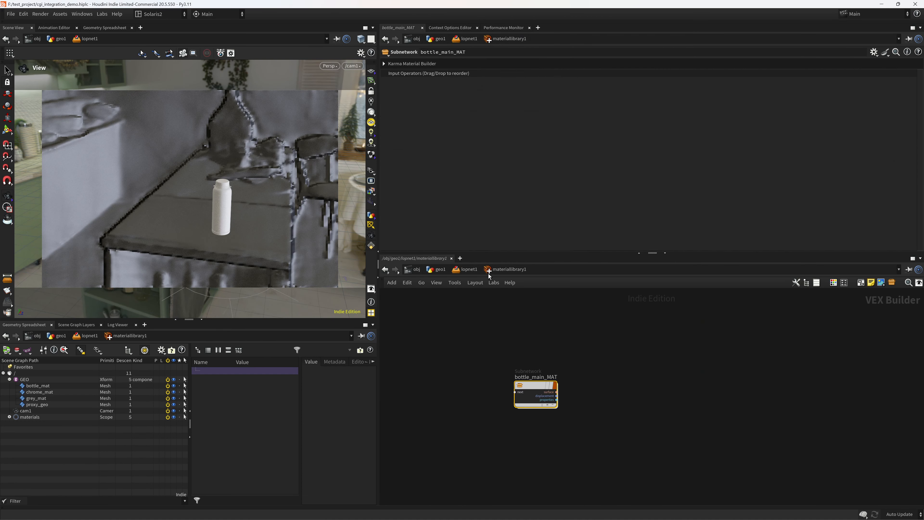
# Auto-fill the library with bottle_main_MAT, assign it to /GEO/bottle_mat, /GEO/chrome_mat and /GEO/grey_mat, and save the scene.
pyautogui.click(473, 131)
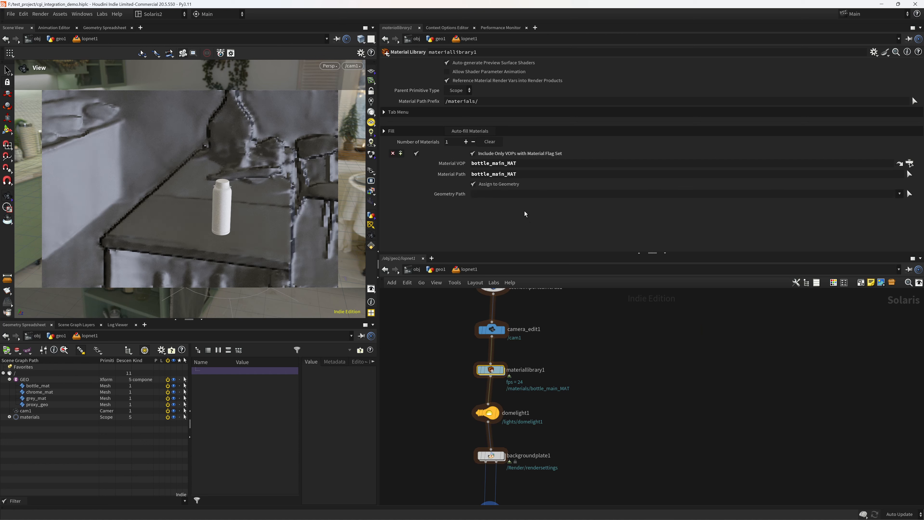
pyautogui.moveTo(37, 386); pyautogui.dragTo(37, 398)
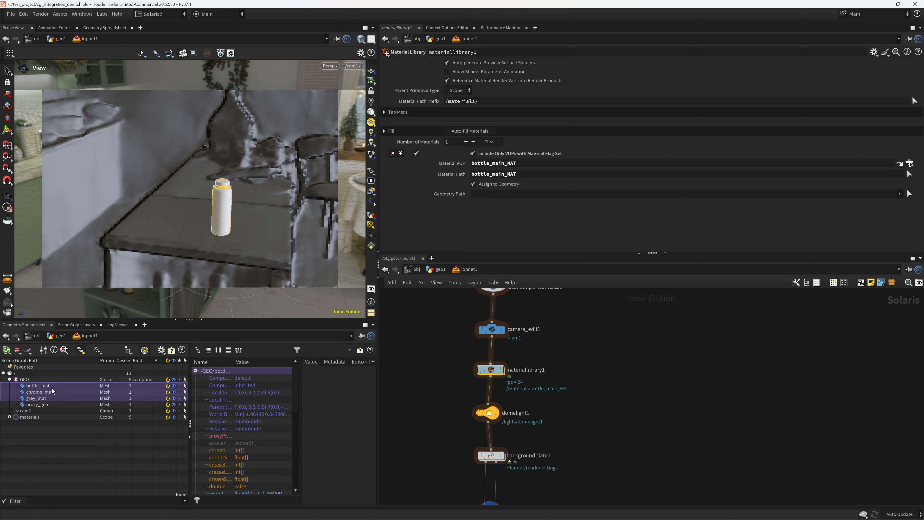
pyautogui.moveTo(495, 197); pyautogui.dragTo(496, 195)
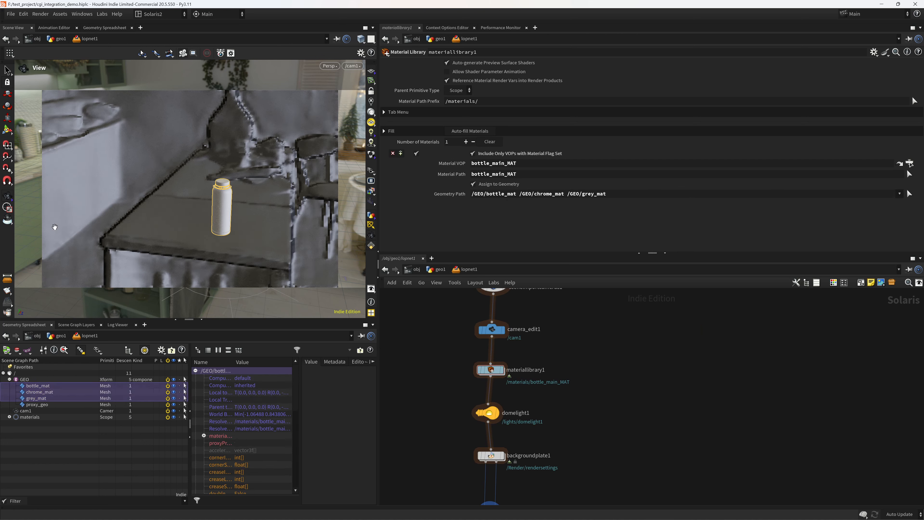
pyautogui.hotkey('ctrl', 's')
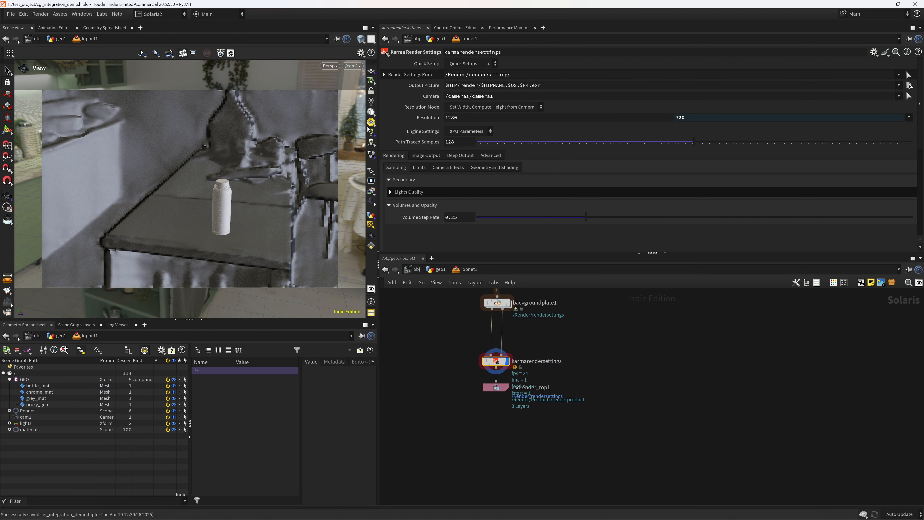
# Set the viewport color scheme to Dark and stop displaying environment lights as backgrounds.
pyautogui.press('d')
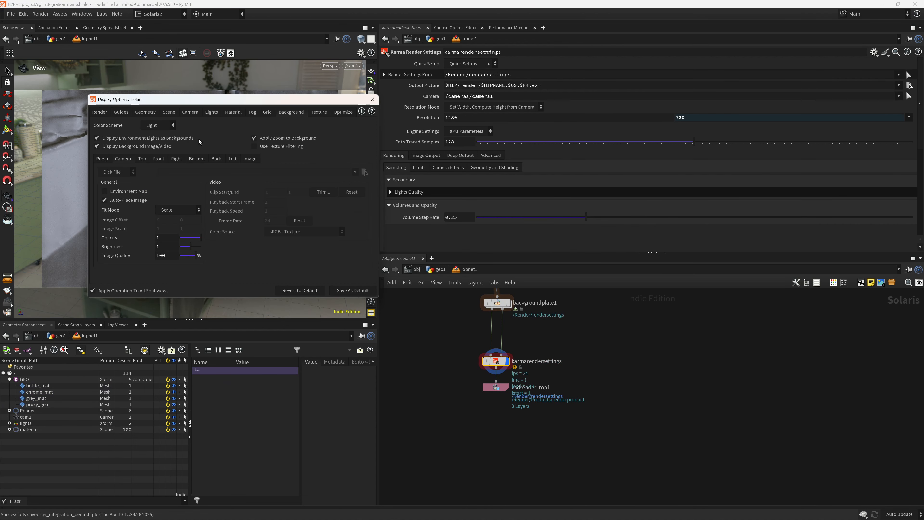
pyautogui.click(159, 125)
pyautogui.click(155, 137)
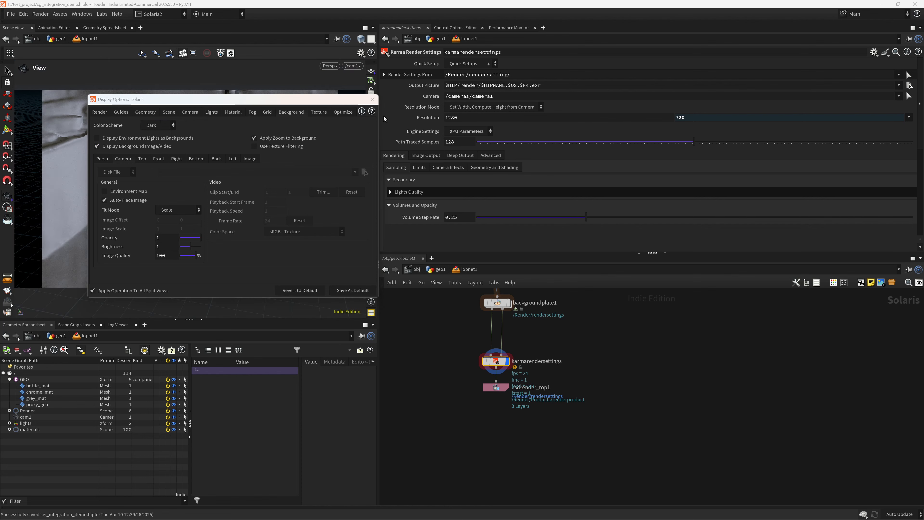
pyautogui.click(372, 99)
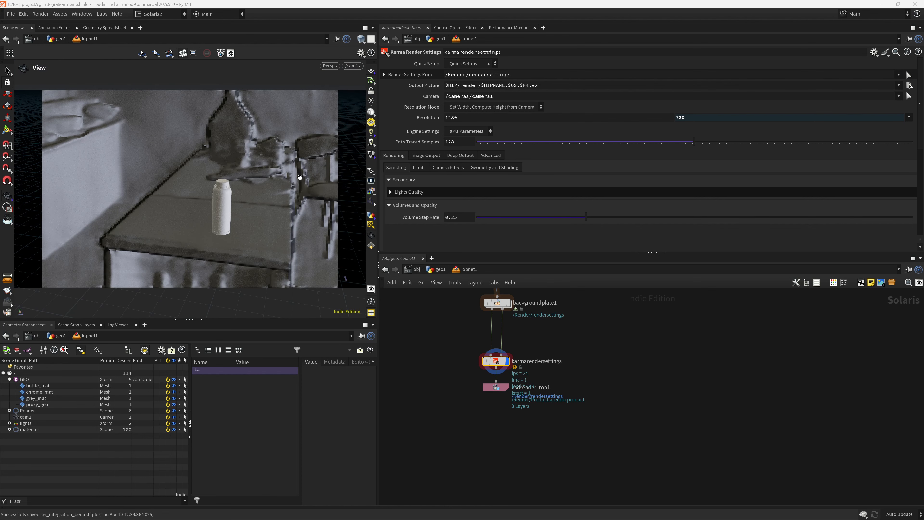
# Widen the viewport, inspect the bottle and proxy geometry from outside the camera, and return to the /cam1 view.
pyautogui.moveTo(378, 238); pyautogui.dragTo(501, 204)
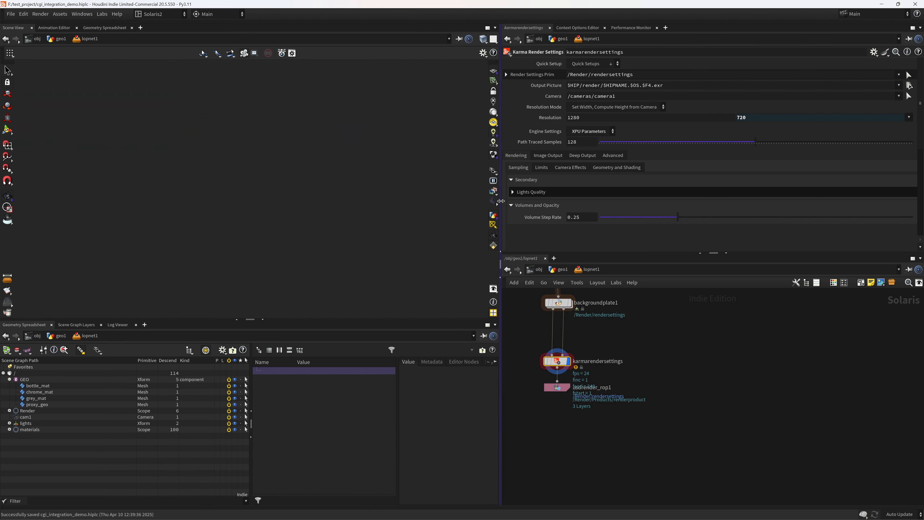
pyautogui.scroll(-5, 436, 145)
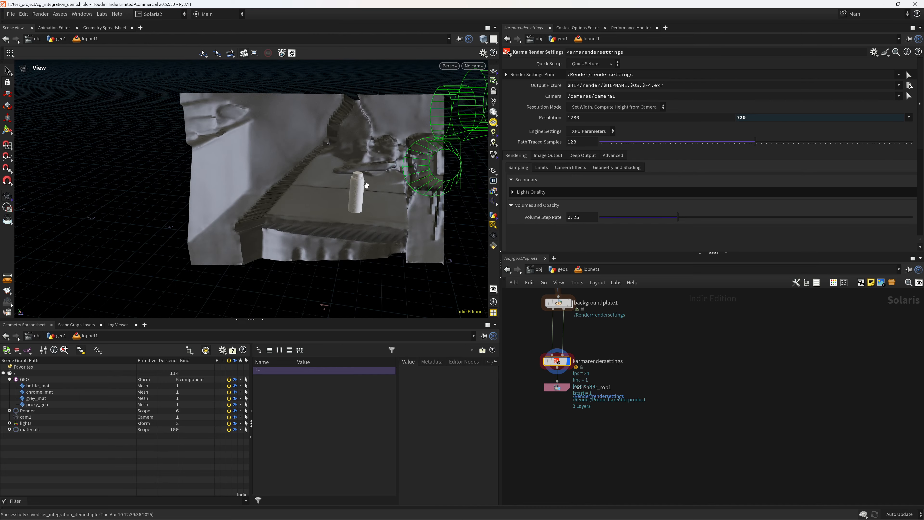
pyautogui.scroll(-3, 380, 175)
pyautogui.moveTo(381, 174); pyautogui.dragTo(304, 162)
pyautogui.click(477, 69)
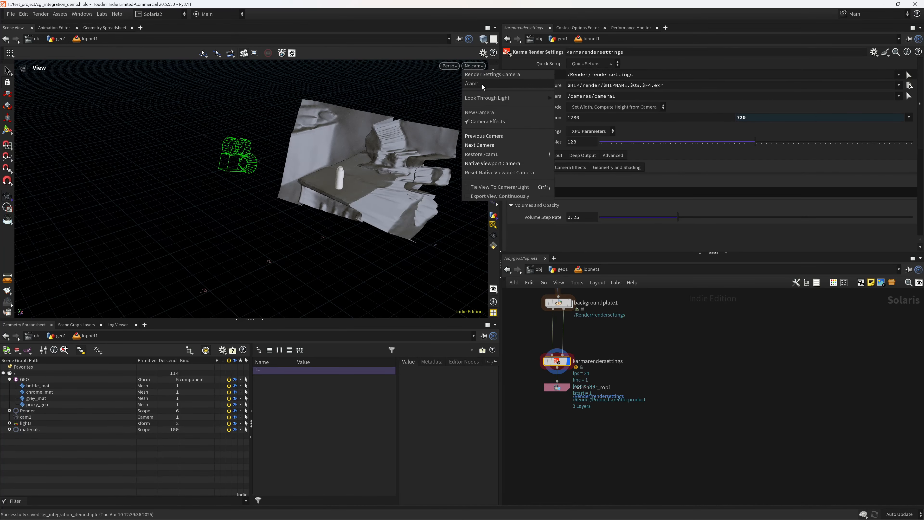
pyautogui.click(483, 85)
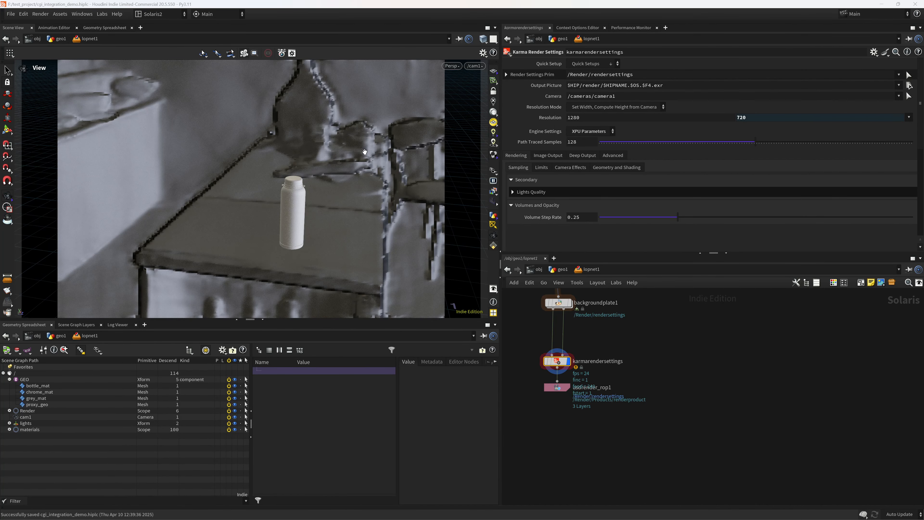
# Set the camera in karmarendersettings to /cam1.
pyautogui.moveTo(531, 304); pyautogui.dragTo(537, 331, button='middle')
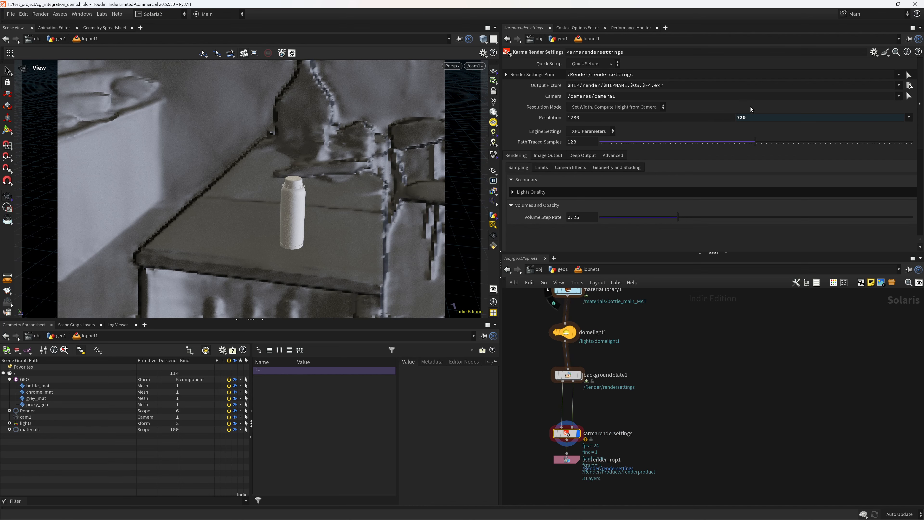
pyautogui.click(900, 97)
pyautogui.click(900, 117)
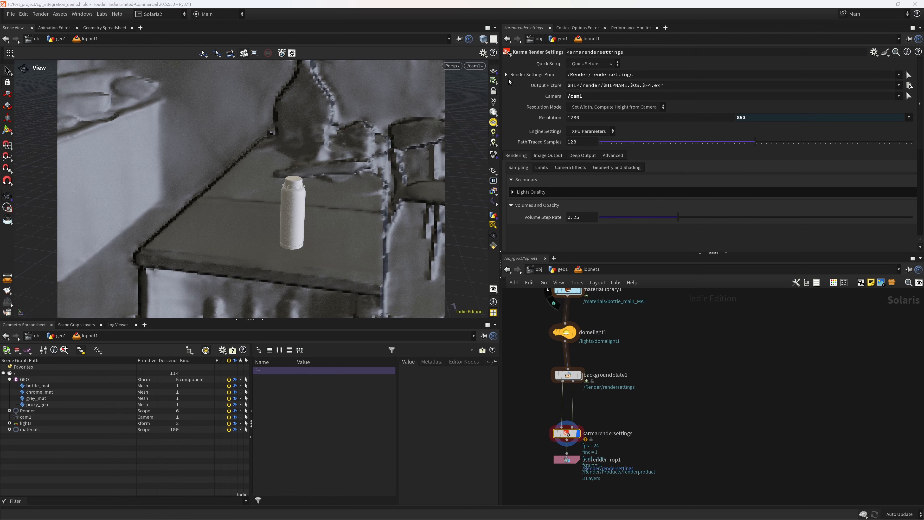
# Readjust the viewport width and render the /cam1 view with Karma XPU.
pyautogui.moveTo(501, 309); pyautogui.dragTo(396, 319)
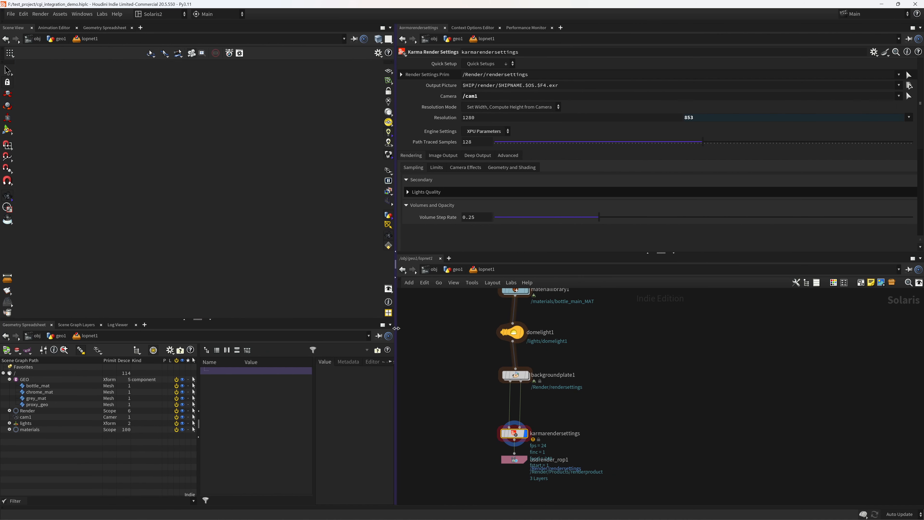
pyautogui.moveTo(396, 262); pyautogui.dragTo(488, 263)
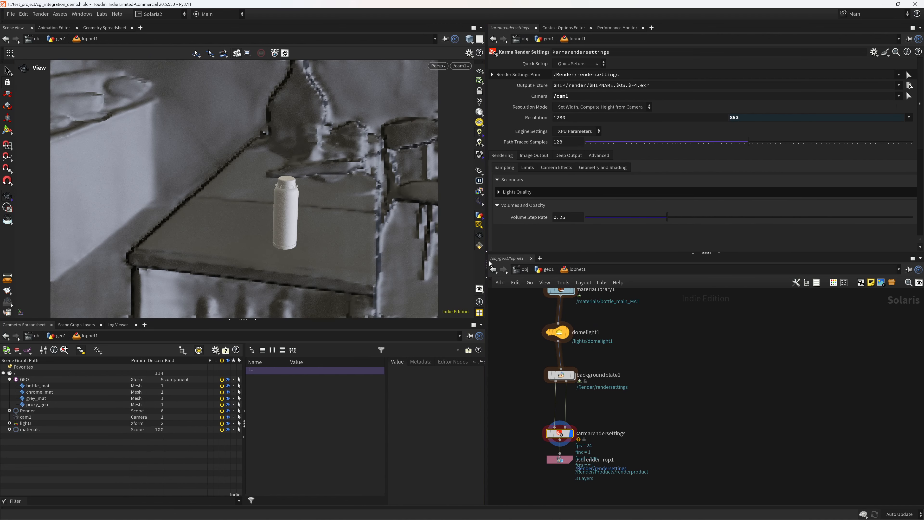
pyautogui.click(438, 66)
pyautogui.click(457, 118)
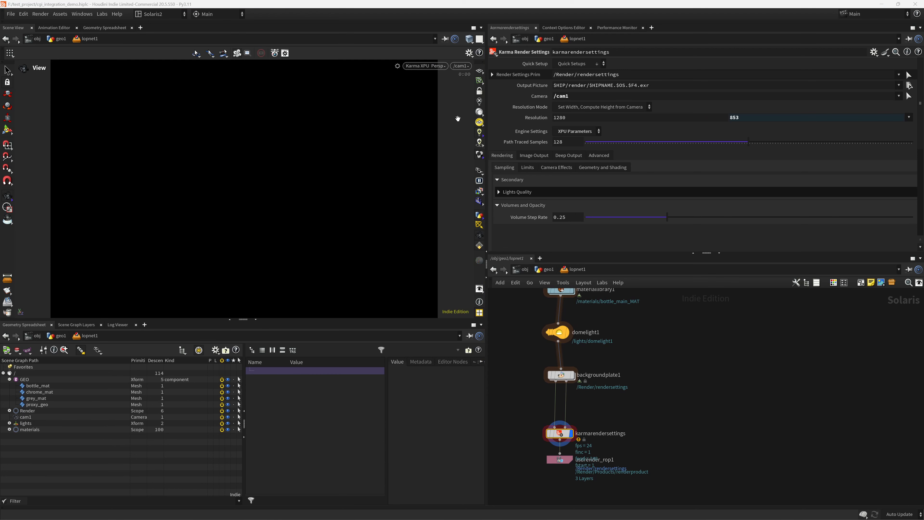
pyautogui.moveTo(527, 512)
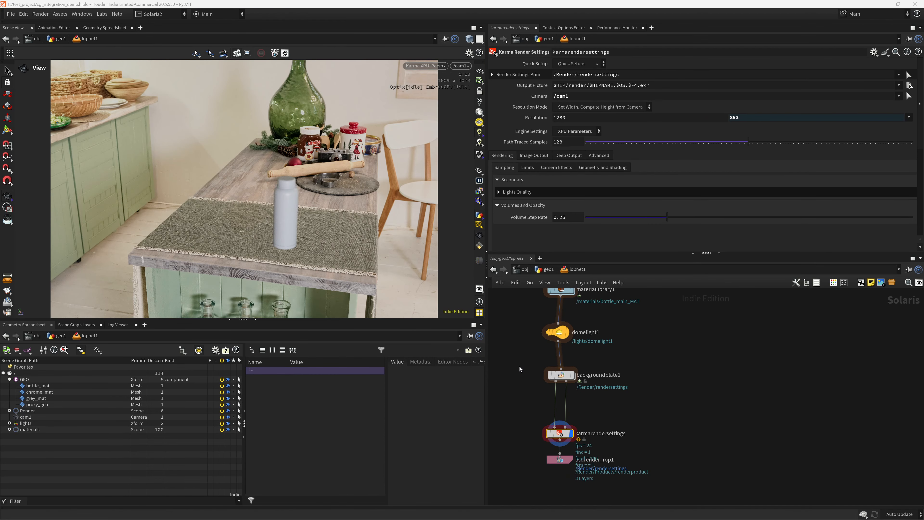
# Check the backgroundplate1 parameters, and disable depth of field and motion blur in the camera effects of karmarendersettings.
pyautogui.moveTo(533, 400); pyautogui.dragTo(534, 423, button='middle')
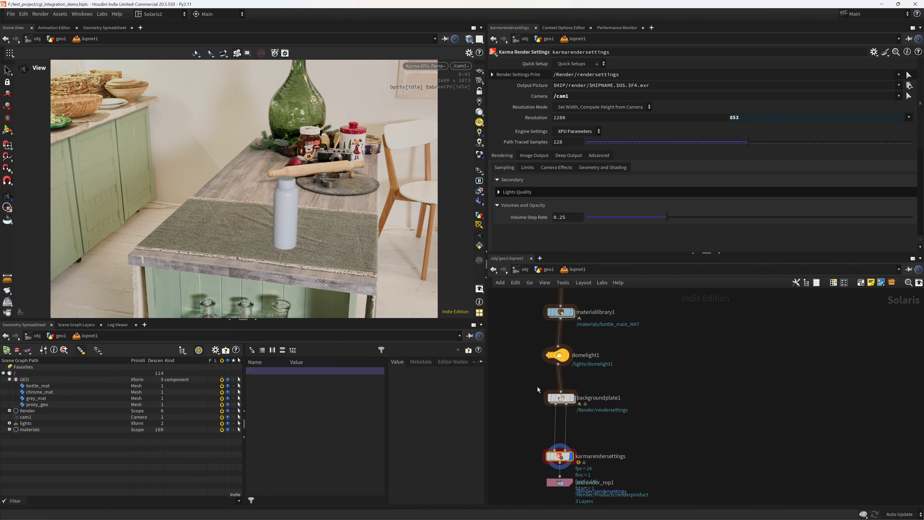
pyautogui.moveTo(566, 398); pyautogui.dragTo(586, 414)
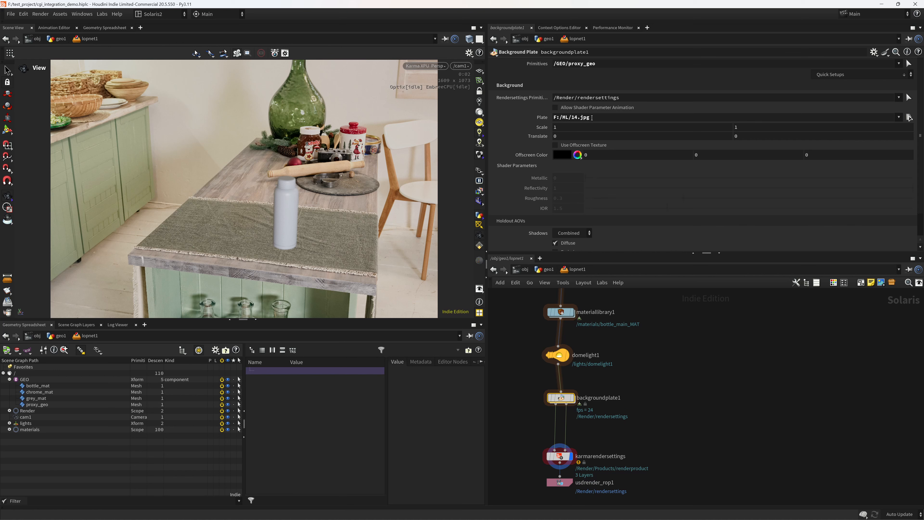
pyautogui.moveTo(537, 409); pyautogui.dragTo(541, 374, button='middle')
pyautogui.moveTo(527, 395); pyautogui.dragTo(600, 430)
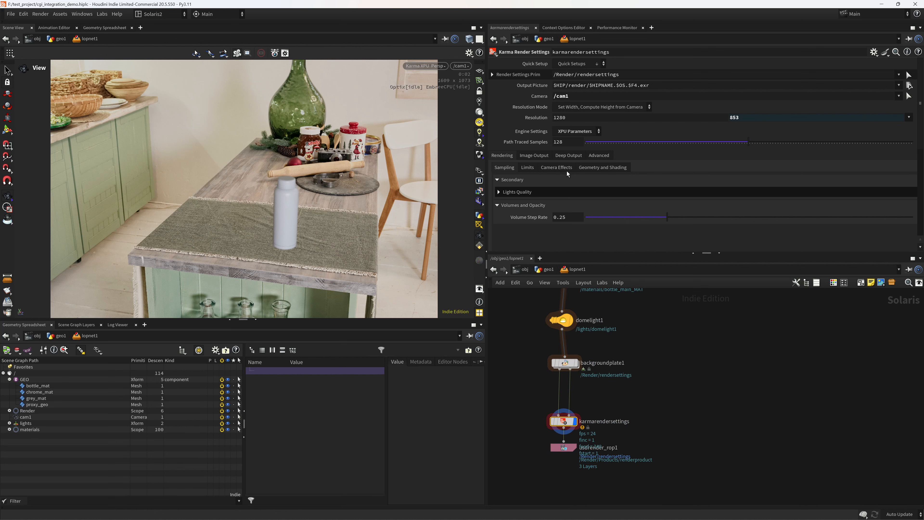
pyautogui.click(566, 169)
pyautogui.click(504, 189)
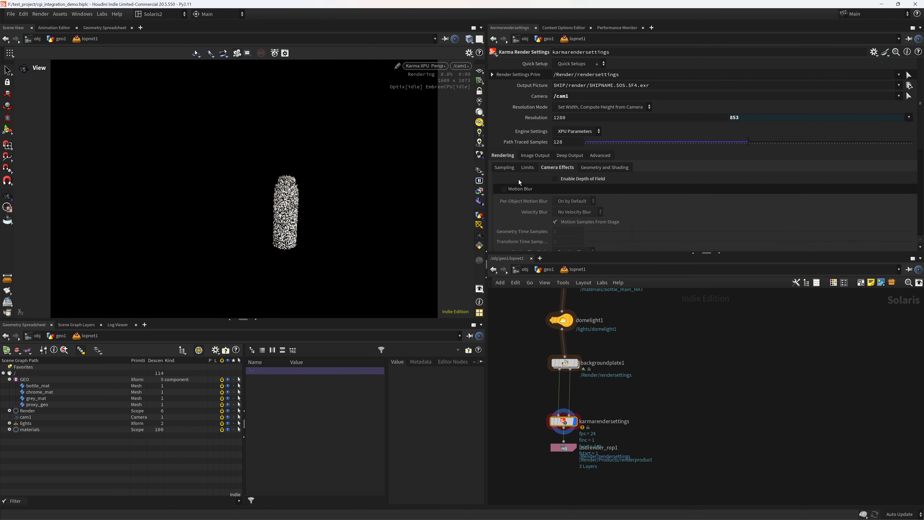
pyautogui.click(479, 191)
pyautogui.click(540, 381)
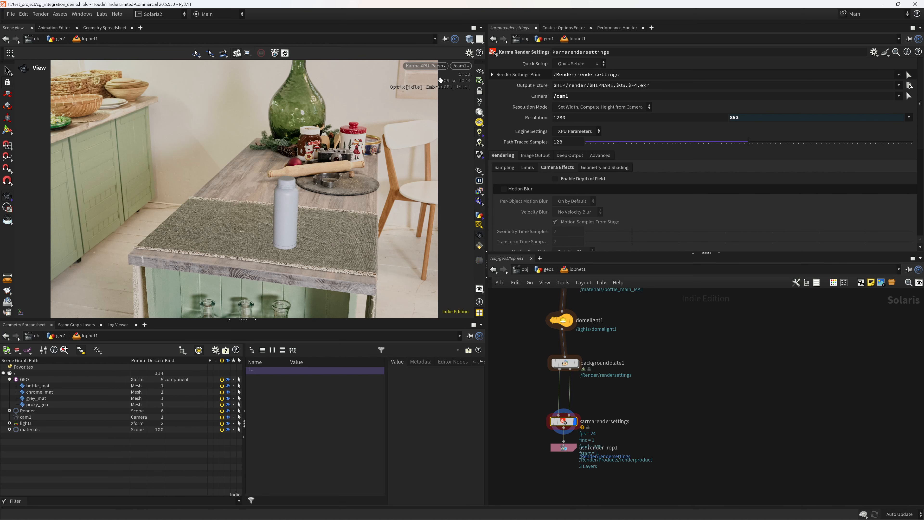
# Enable importing render vars and render products from the second input in karmarendersettings, and rerender the viewport with Karma XPU.
pyautogui.click(438, 67)
pyautogui.click(437, 97)
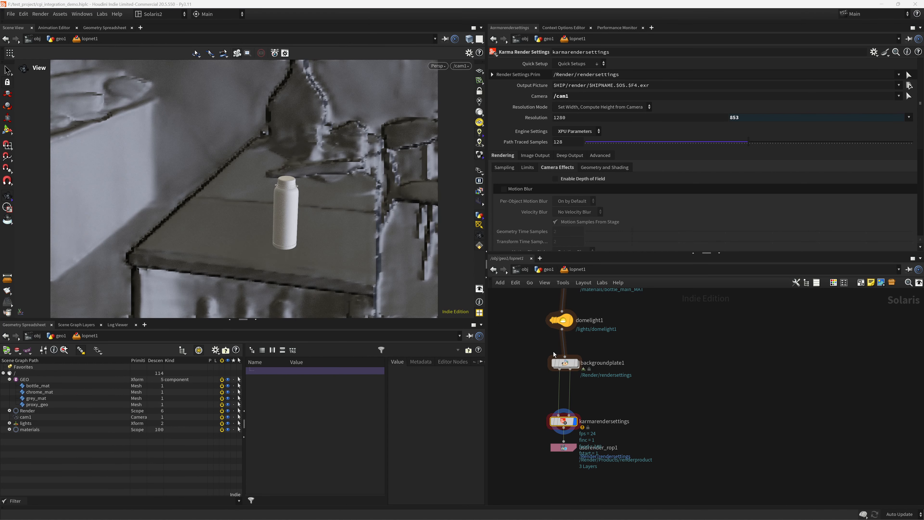
pyautogui.moveTo(517, 344); pyautogui.dragTo(637, 393)
pyautogui.moveTo(519, 393); pyautogui.dragTo(619, 431)
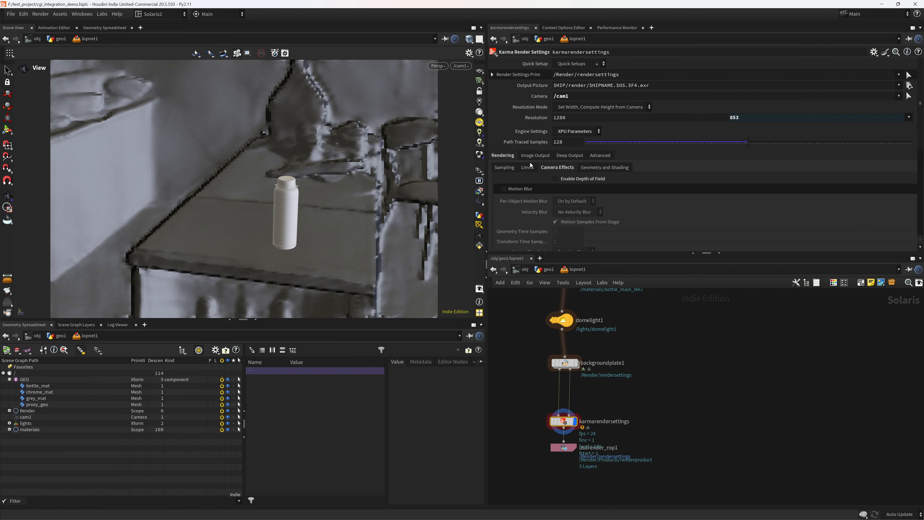
pyautogui.click(534, 155)
pyautogui.click(599, 179)
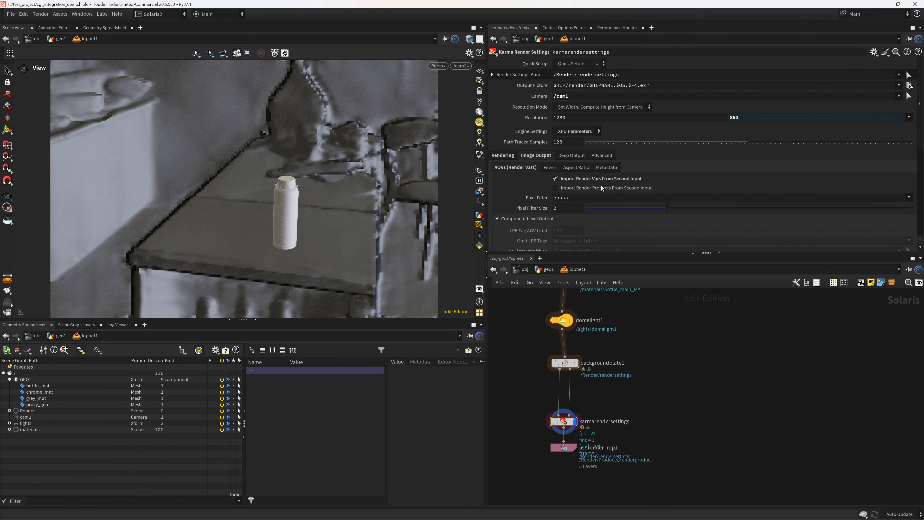
pyautogui.click(596, 190)
pyautogui.click(438, 66)
pyautogui.click(469, 118)
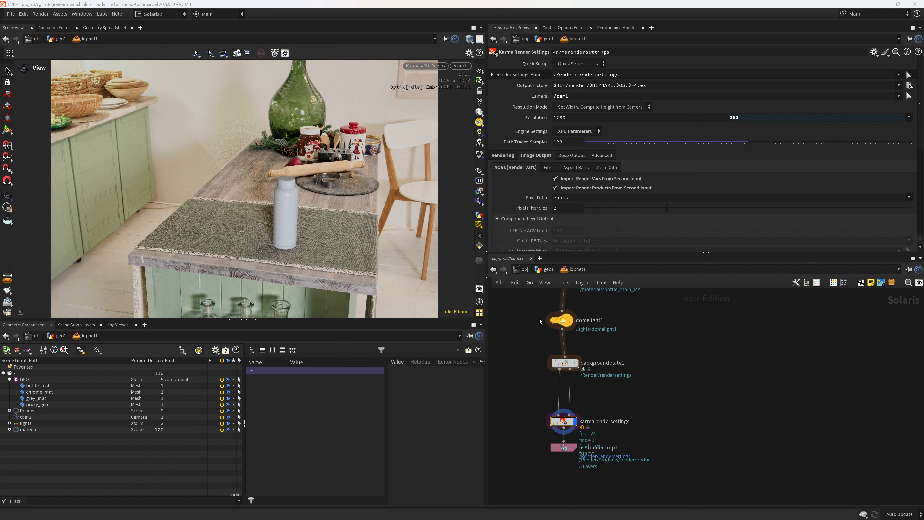
# Try different Y rotations for domelight1 in the Karma render, ending with -25.
pyautogui.click(551, 320)
pyautogui.moveTo(693, 151)
pyautogui.mouseDown(button='middle')
pyautogui.moveTo(685, 122)
pyautogui.moveTo(675, 123)
pyautogui.moveTo(707, 120)
pyautogui.moveTo(690, 132)
pyautogui.moveTo(691, 146)
pyautogui.moveTo(688, 116)
pyautogui.moveTo(700, 115)
pyautogui.moveTo(695, 140)
pyautogui.mouseUp(button='middle')
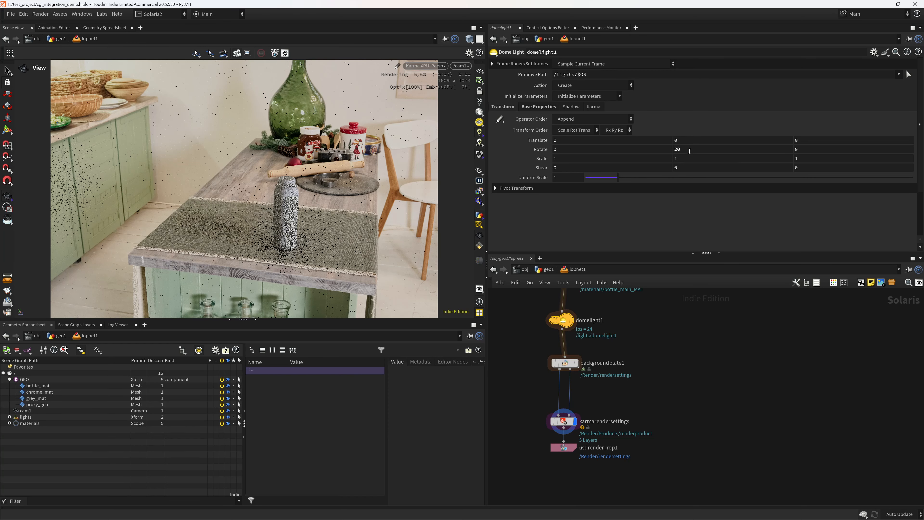
pyautogui.click(690, 149)
pyautogui.write('-20')
pyautogui.press('Return')
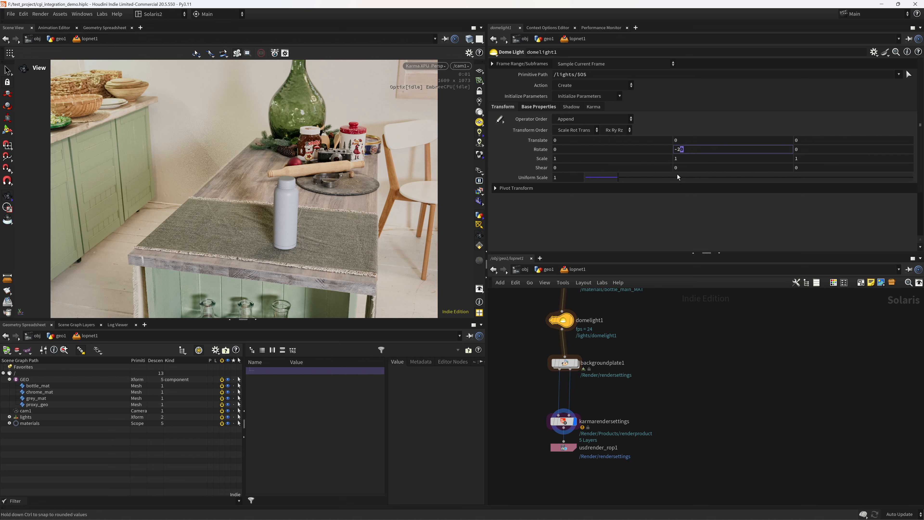
pyautogui.write('5')
pyautogui.press('Return')
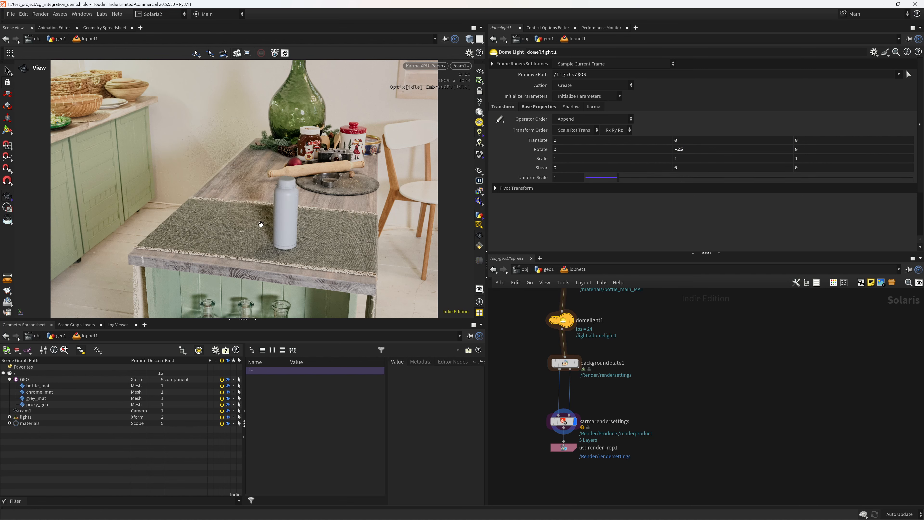
# Switch the viewport from Karma XPU back to the interactive shaded display and save the scene.
pyautogui.click(425, 66)
pyautogui.click(426, 91)
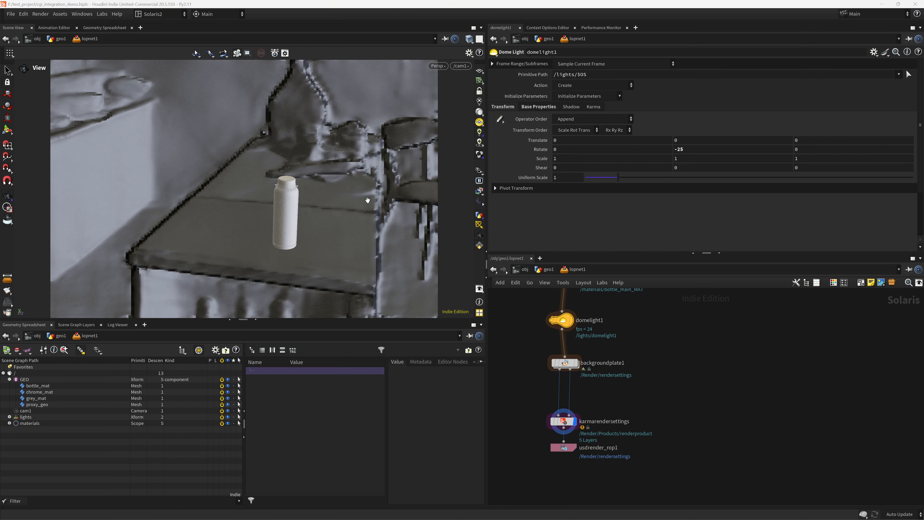
pyautogui.hotkey('ctrl', 's')
# Open the bottle_main_MAT network inside materiallibrary1 and delete its subnet inputs node.
pyautogui.moveTo(658, 305); pyautogui.dragTo(659, 402, button='middle')
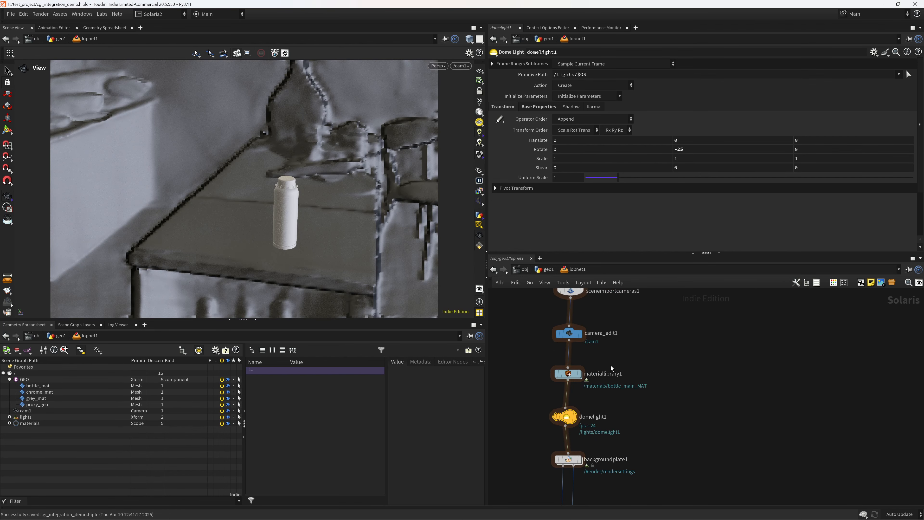
pyautogui.moveTo(516, 435); pyautogui.dragTo(514, 389, button='middle')
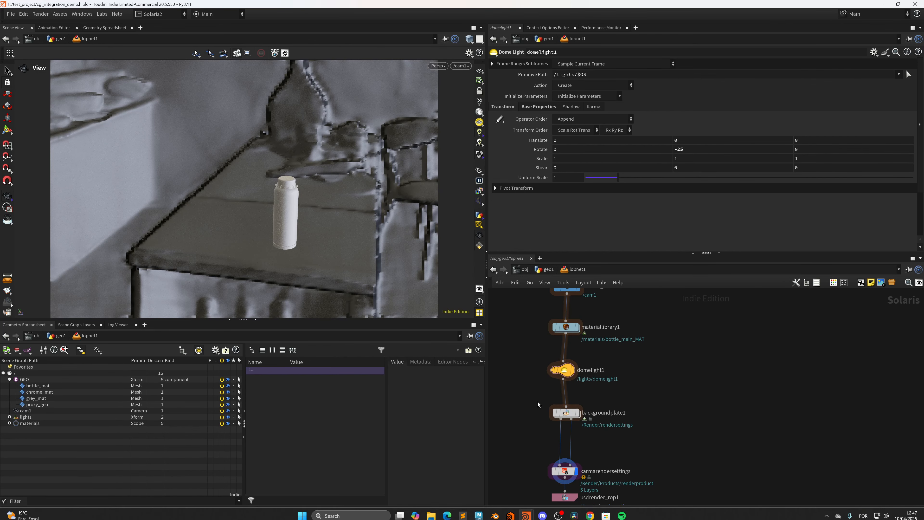
pyautogui.doubleClick(566, 327)
pyautogui.doubleClick(618, 388)
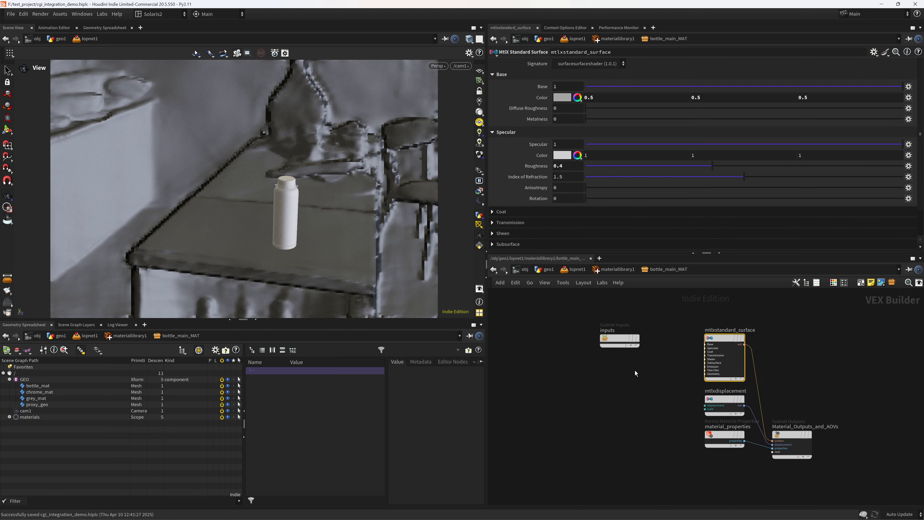
pyautogui.click(622, 340)
pyautogui.press('Delete')
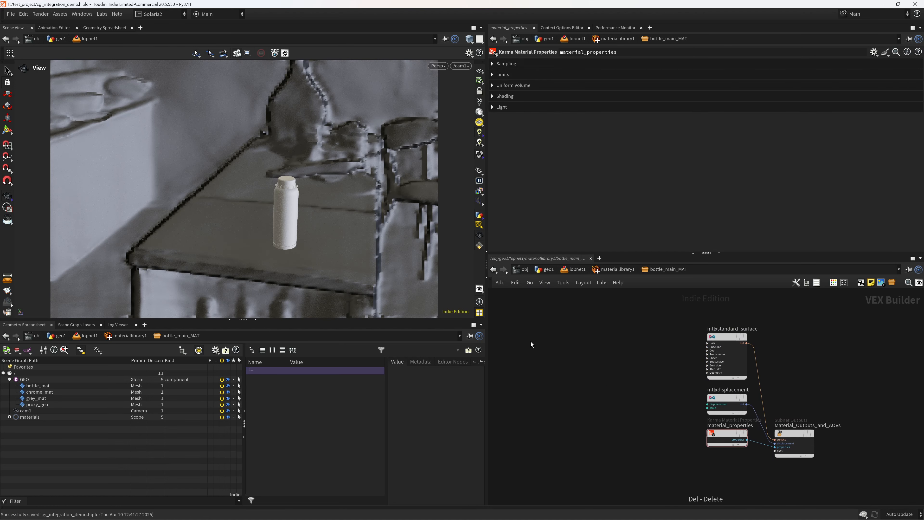
# Add a MtlX Image node to the material network, placed well before the standard surface.
pyautogui.press('Tab')
pyautogui.write('image')
pyautogui.press('Return')
pyautogui.click(556, 339)
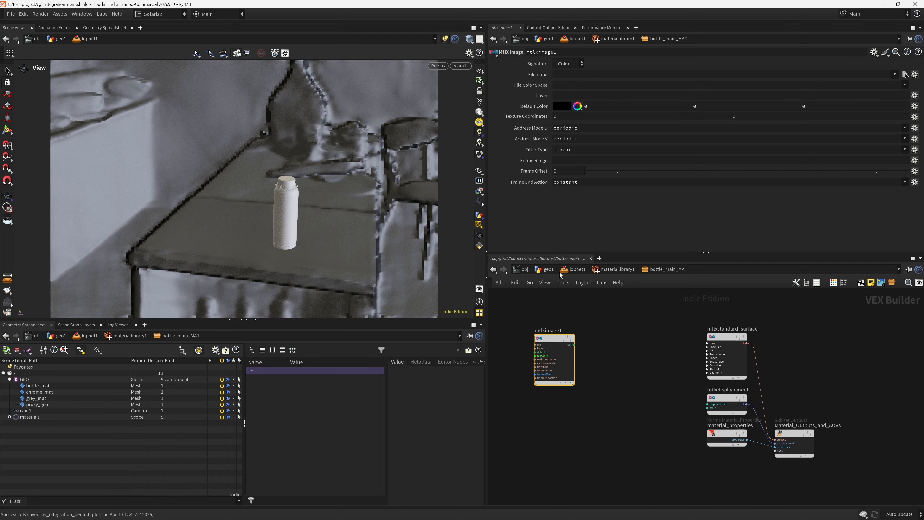
# Copy the texture path from TextureProjection_cgs1 in geo1, and return to the bottle_main_MAT network through lopnet1.
pyautogui.click(549, 269)
pyautogui.click(748, 402)
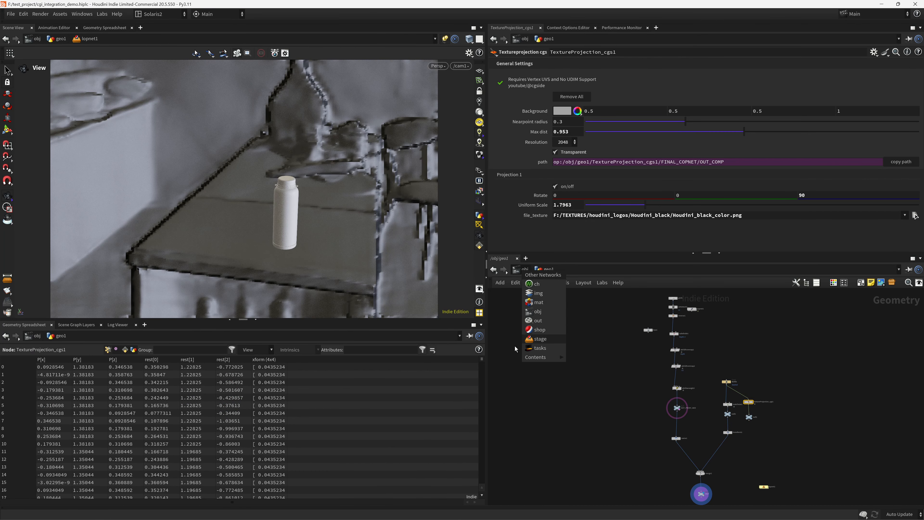
pyautogui.doubleClick(765, 487)
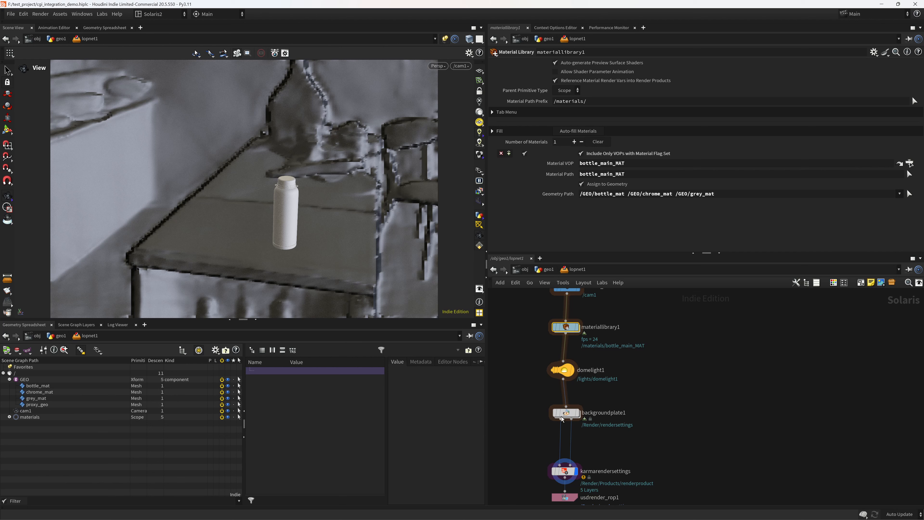
pyautogui.doubleClick(566, 327)
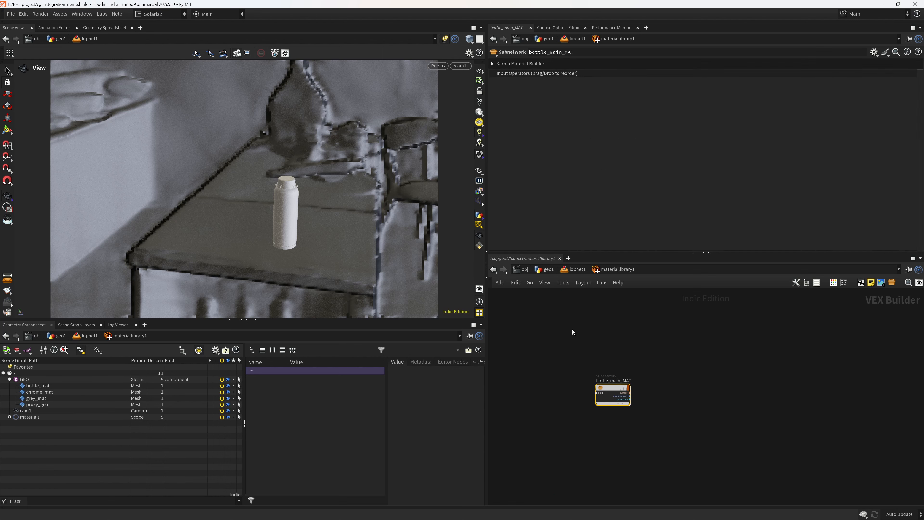
pyautogui.doubleClick(619, 390)
# Set mtlximage1's signature to Color 4 and its filename to op:/obj/geo1/TextureProjection_cgs1/FINAL_COPNET/OUT_COMP.
pyautogui.click(570, 64)
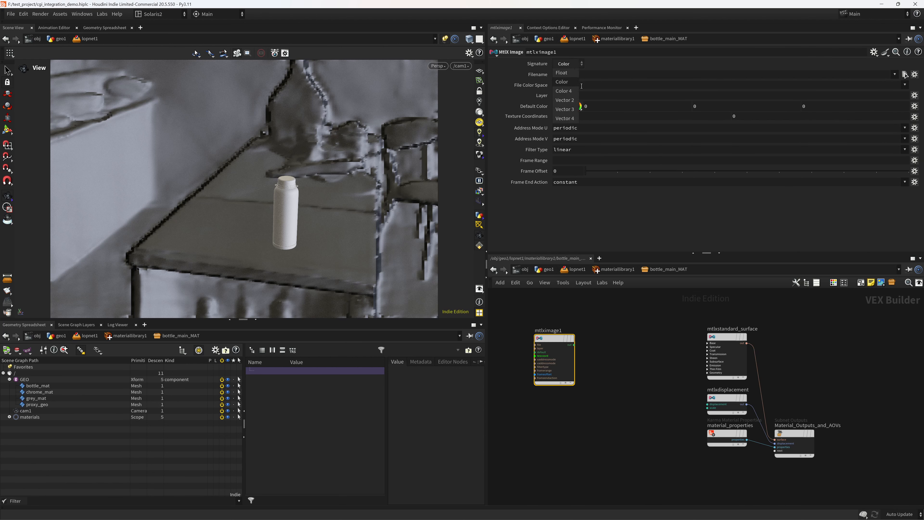
pyautogui.click(572, 74)
pyautogui.click(573, 77)
pyautogui.write('op:/obj/geo1/TextureProjection_cgs1/FINAL_COPNET/OUT_COMP')
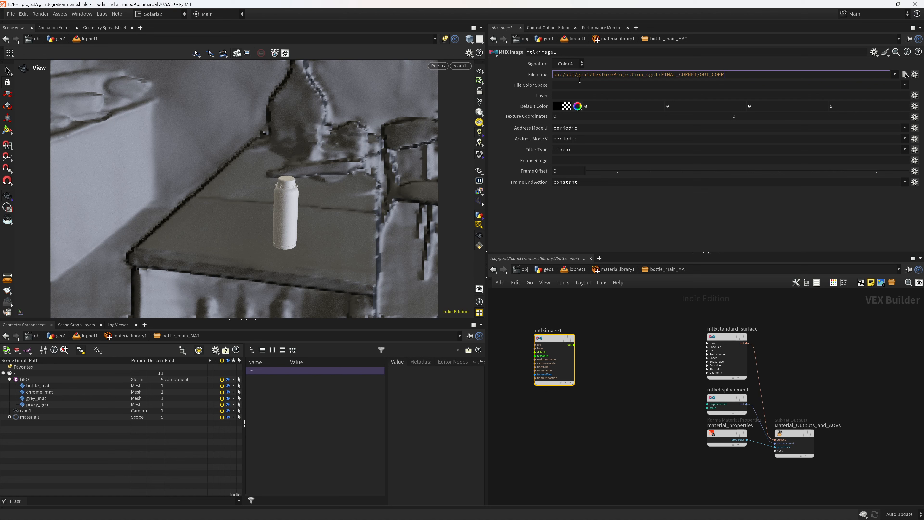
pyautogui.press('Return')
# Add a MtlX Separate Color 4 node and feed it with the output of mtlximage1.
pyautogui.moveTo(557, 340); pyautogui.dragTo(532, 340)
pyautogui.press('Tab')
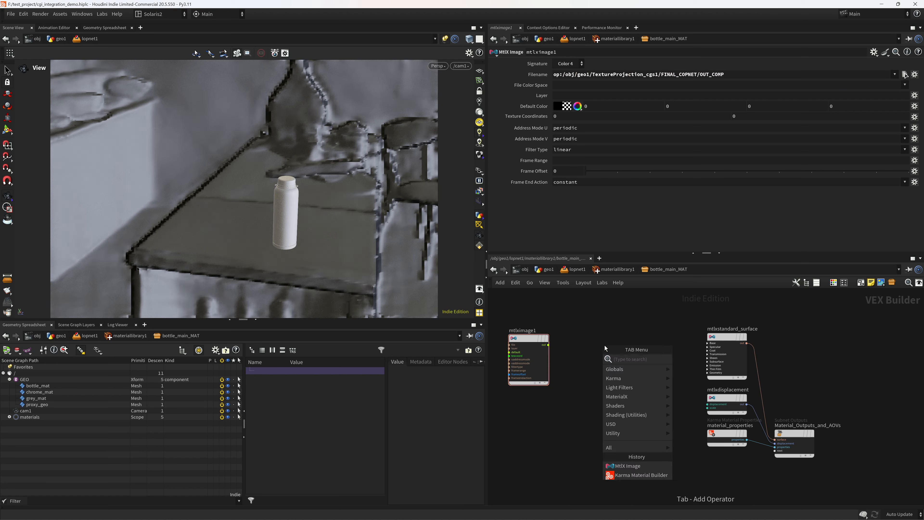
pyautogui.write('sepa')
pyautogui.press('Down')
pyautogui.press('Return')
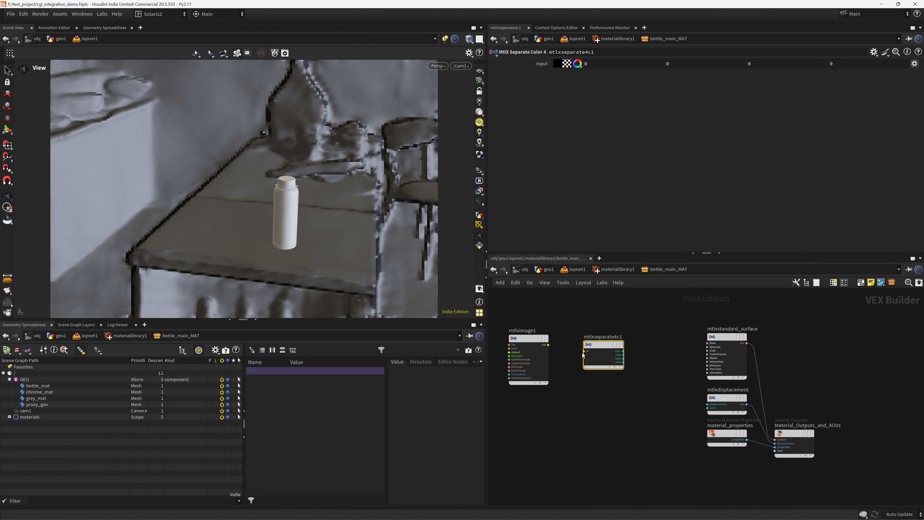
pyautogui.moveTo(548, 344); pyautogui.dragTo(596, 363)
# Add a MtlX Mix node between the separate node and the standard surface.
pyautogui.moveTo(657, 354); pyautogui.dragTo(625, 355, button='middle')
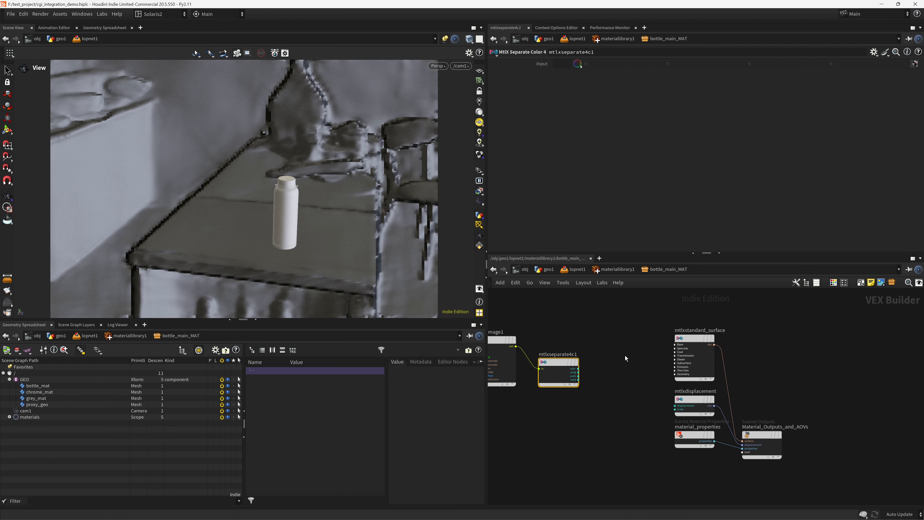
pyautogui.click(625, 355)
pyautogui.press('Tab')
pyautogui.write('mix')
pyautogui.press('Return')
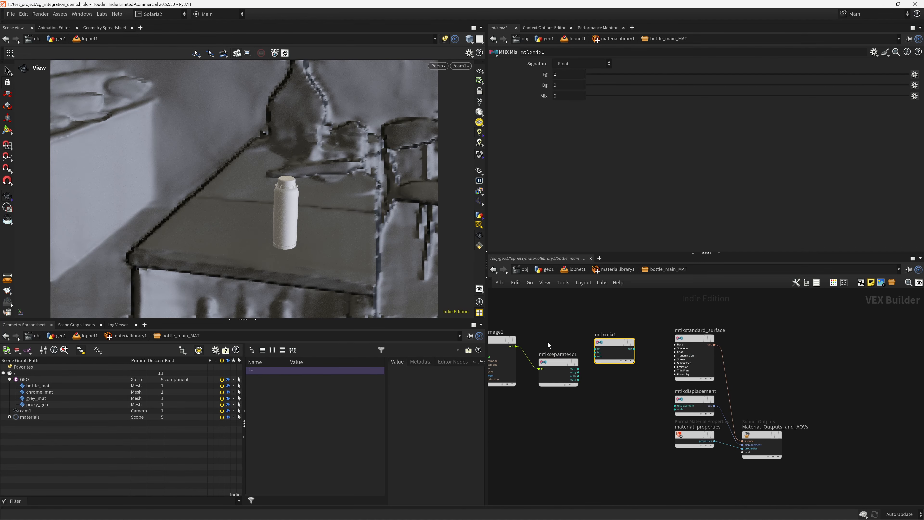
# Add a MtlX Convert node above the separate node and connect the mtlximage1 output to its input.
pyautogui.press('Tab')
pyautogui.write('convert')
pyautogui.press('Return')
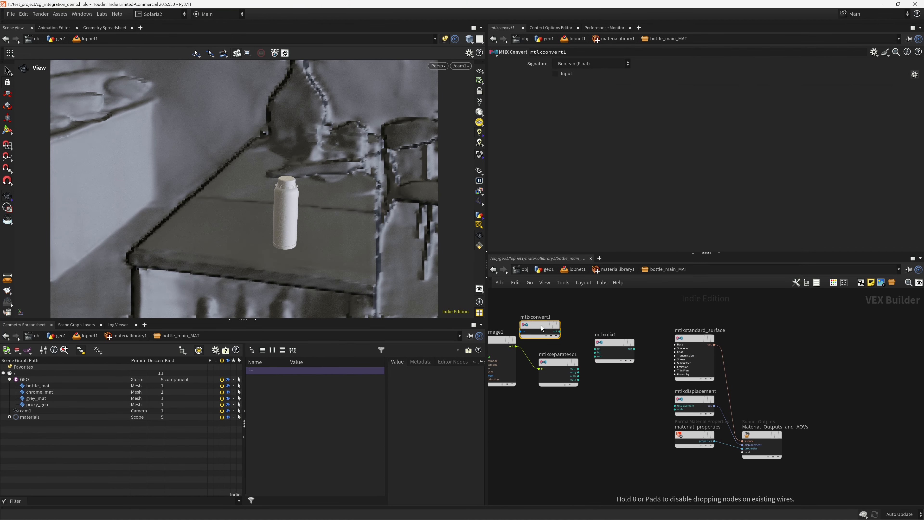
pyautogui.moveTo(507, 342); pyautogui.dragTo(513, 326)
pyautogui.scroll(-3, 540, 421)
pyautogui.moveTo(540, 421); pyautogui.dragTo(590, 429, button='middle')
pyautogui.scroll(7, 579, 407)
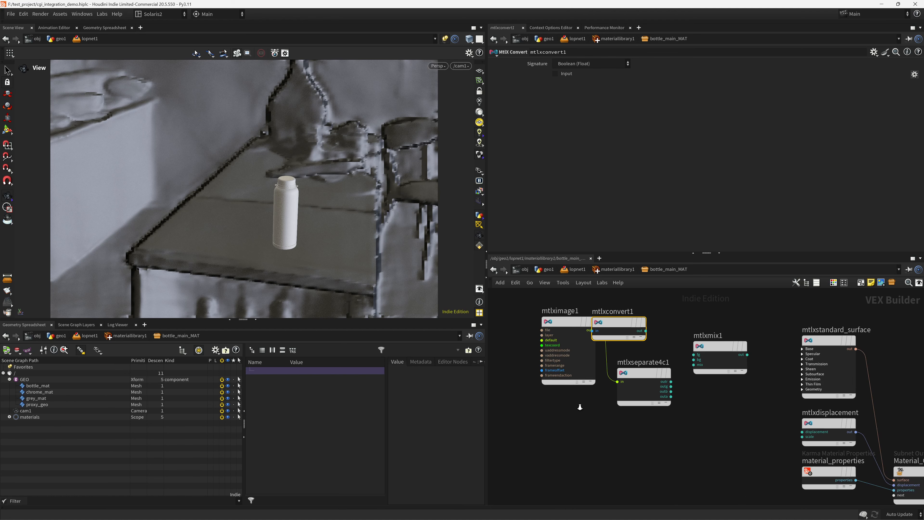
pyautogui.moveTo(562, 319)
pyautogui.mouseDown()
pyautogui.moveTo(520, 336)
pyautogui.moveTo(595, 323)
pyautogui.mouseUp()
# Connect the mtlxconvert1 output to the mix node's fg input and the separated alpha channel to its mix input.
pyautogui.moveTo(688, 341); pyautogui.dragTo(605, 352, button='middle')
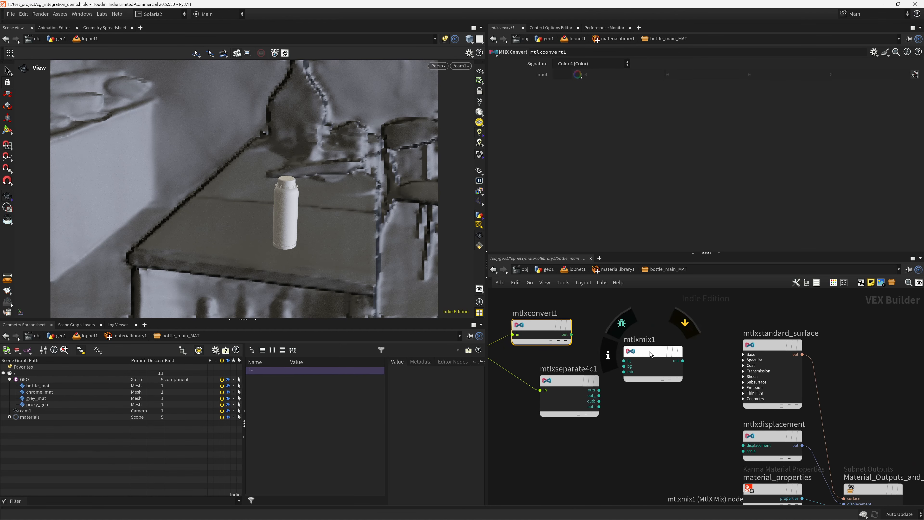
pyautogui.moveTo(649, 352); pyautogui.dragTo(660, 327)
pyautogui.click(572, 334)
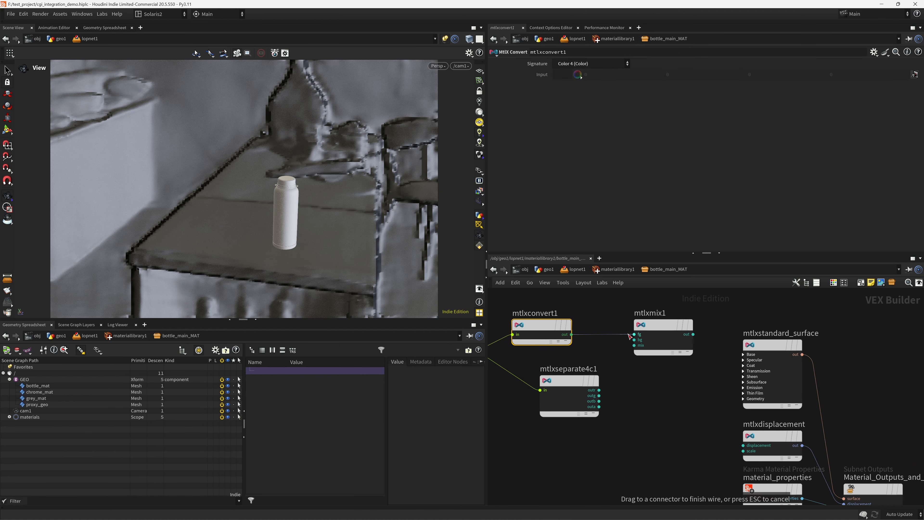
pyautogui.click(634, 335)
pyautogui.click(599, 407)
pyautogui.click(635, 346)
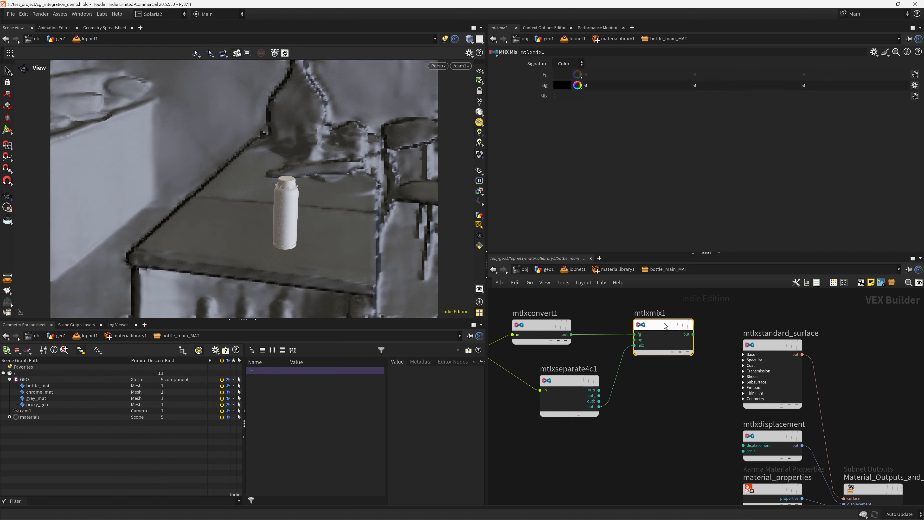
# Set mtlxmix1's Bg color to 0.333 grey and connect its output to the base color of mtlxstandard_surface.
pyautogui.click(579, 85)
pyautogui.click(512, 85)
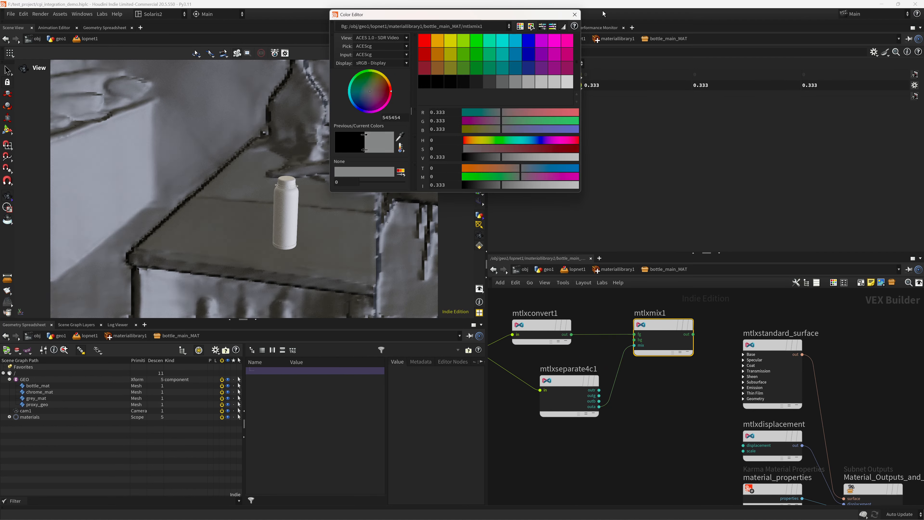
pyautogui.click(574, 15)
pyautogui.moveTo(694, 335); pyautogui.dragTo(743, 354)
pyautogui.click(751, 375)
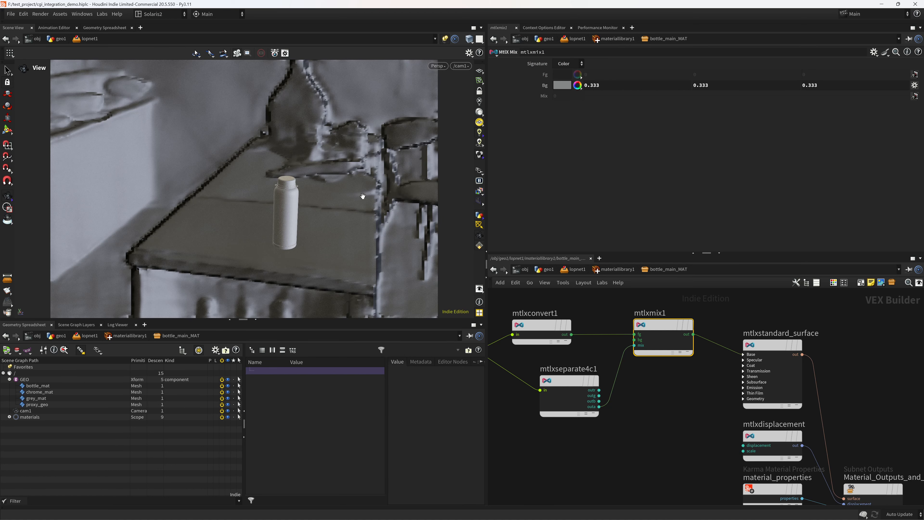
# Reduce the bottle_main_MAT geometry path in materiallibrary1 to only /GEO/bottle_mat.
pyautogui.scroll(-1, 668, 398)
pyautogui.scroll(-2, 668, 398)
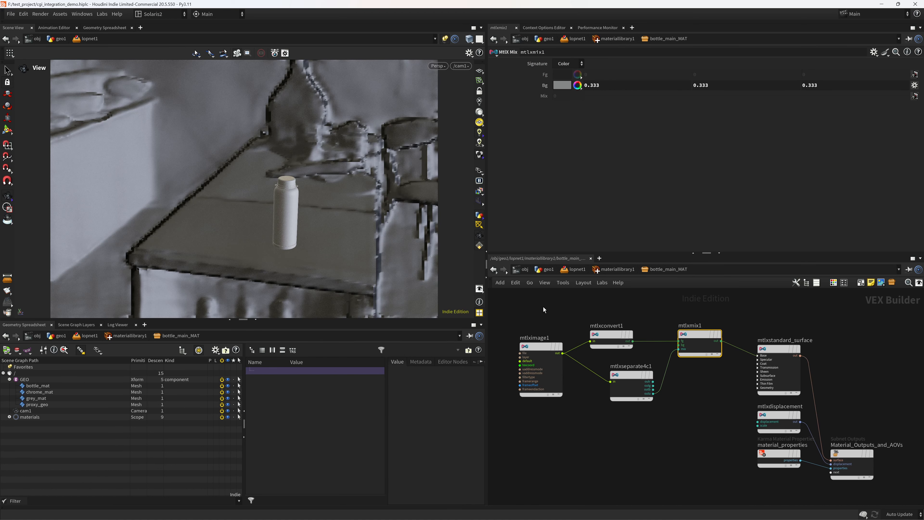
pyautogui.click(544, 347)
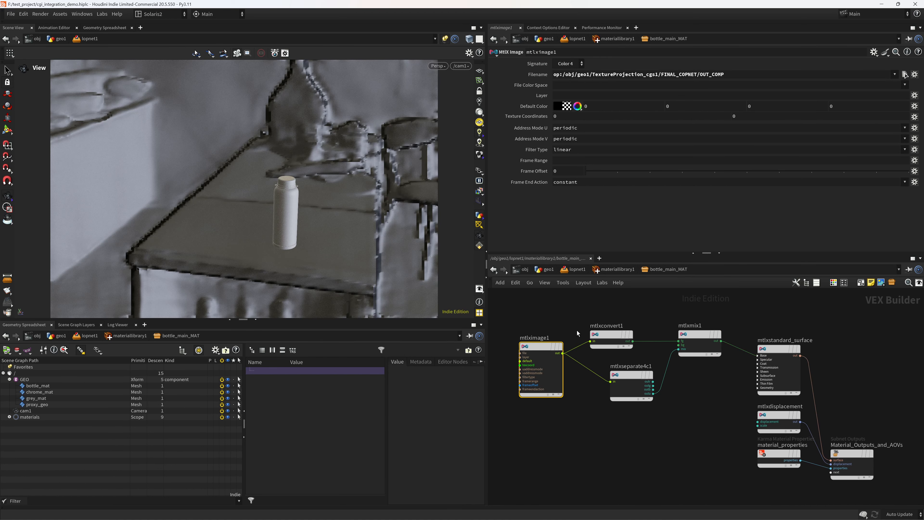
pyautogui.click(576, 271)
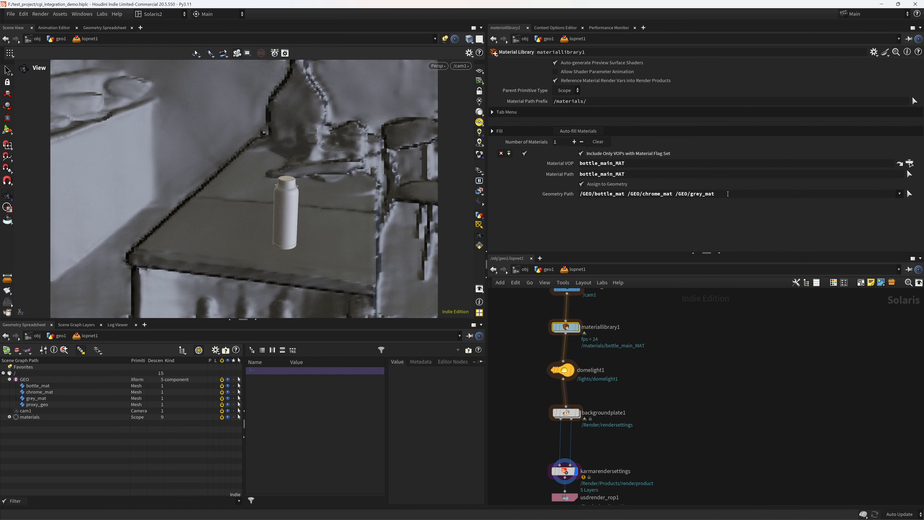
pyautogui.moveTo(728, 193); pyautogui.dragTo(625, 194)
pyautogui.press('BackSpace')
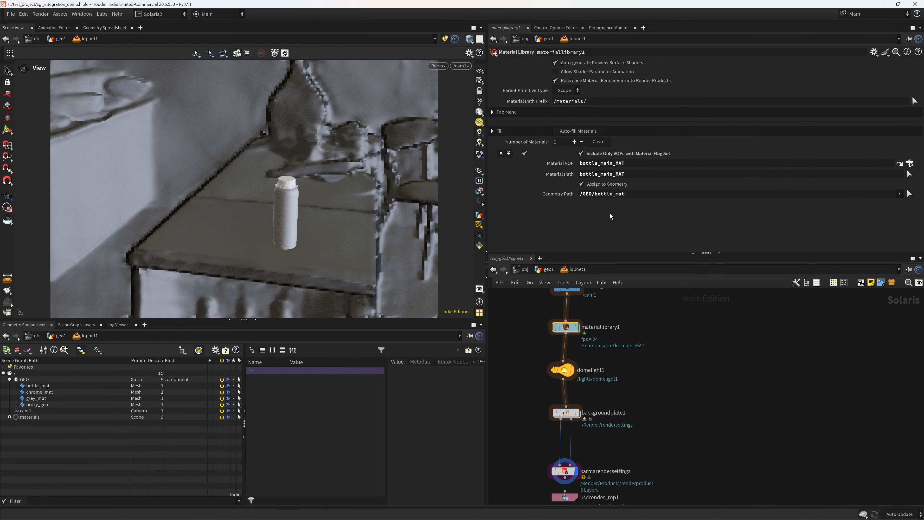
# Turn the bottle with transform1 in geo1 while checking the logo through /cam1, setting the Y rotation to 7.
pyautogui.scroll(6, 298, 219)
pyautogui.moveTo(324, 221); pyautogui.dragTo(355, 241)
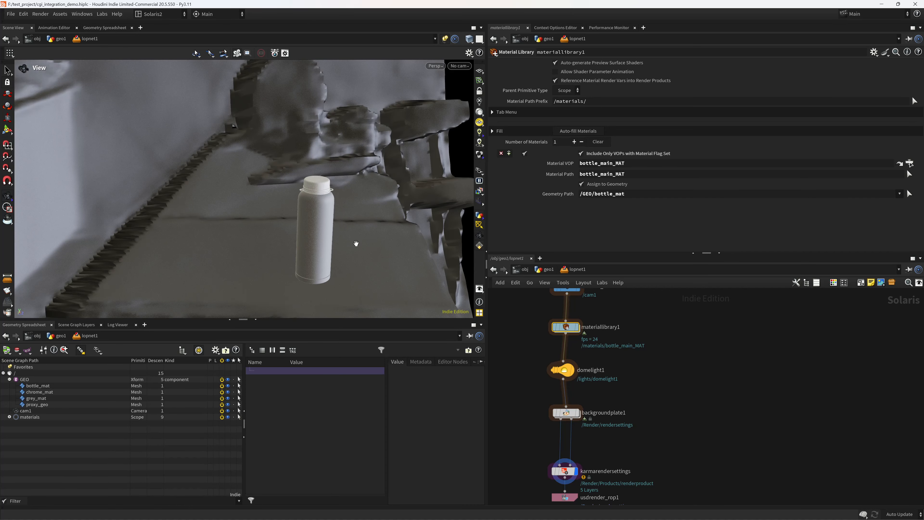
pyautogui.click(546, 269)
pyautogui.scroll(5, 757, 437)
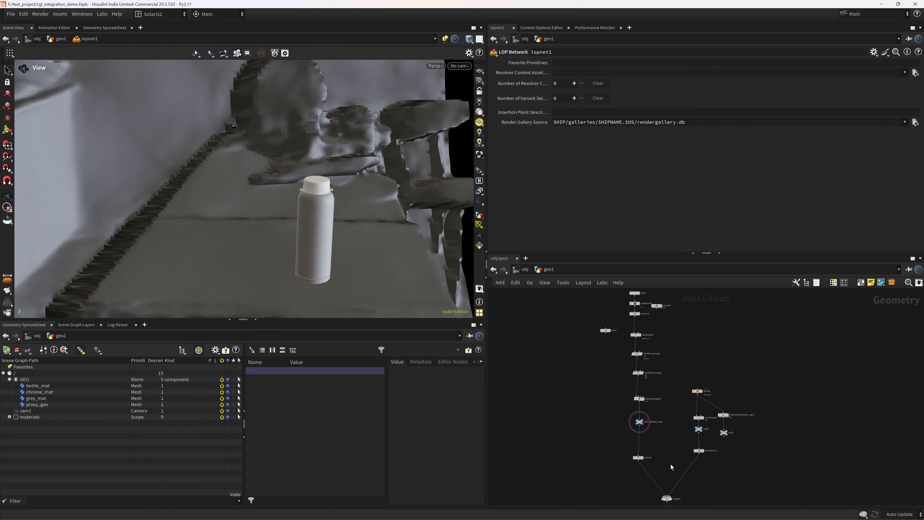
pyautogui.moveTo(685, 430); pyautogui.dragTo(653, 410, button='middle')
pyautogui.scroll(2, 644, 416)
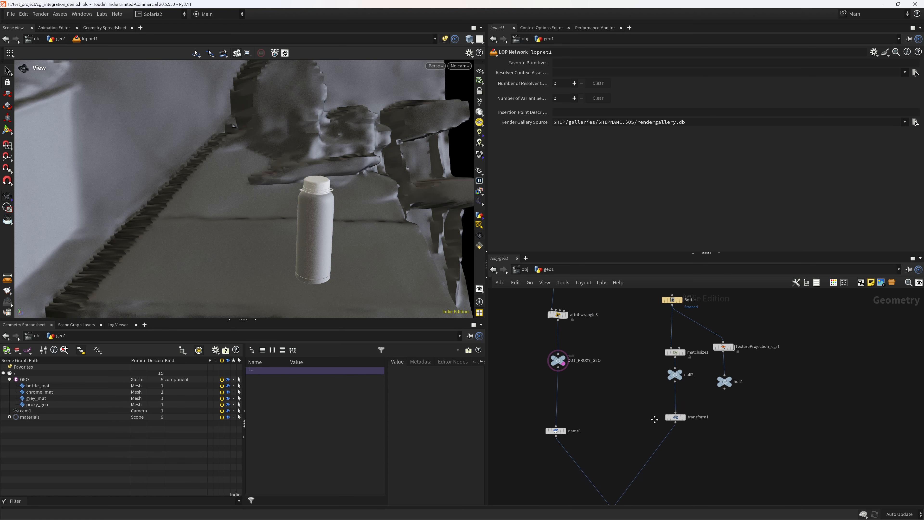
pyautogui.click(674, 417)
pyautogui.moveTo(680, 104); pyautogui.dragTo(634, 98, button='middle')
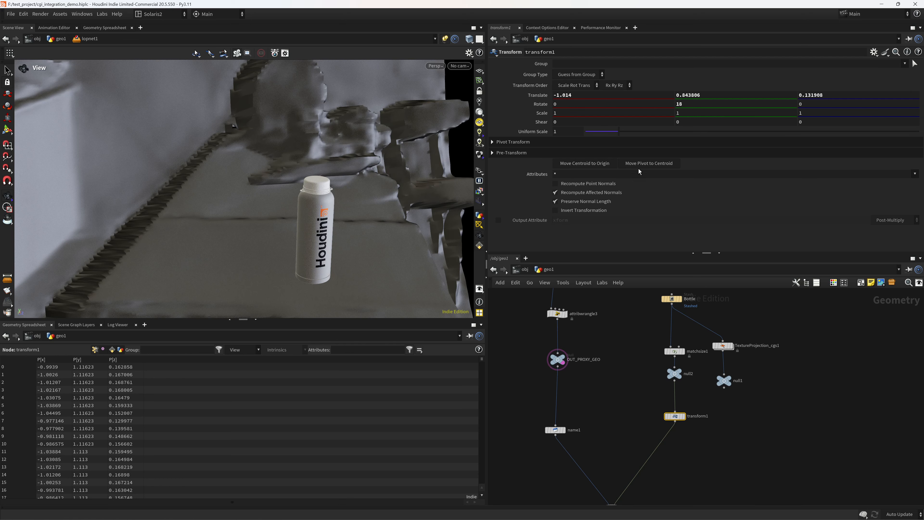
pyautogui.scroll(-5, 362, 214)
pyautogui.click(459, 65)
pyautogui.click(497, 75)
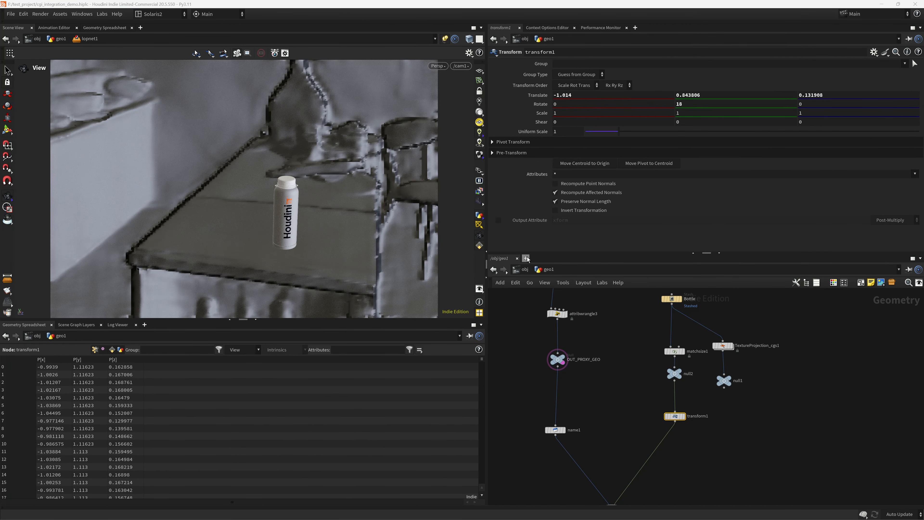
pyautogui.moveTo(687, 103); pyautogui.dragTo(651, 106, button='middle')
# Return to the lopnet1 network from geo1 and save the scene.
pyautogui.click(547, 270)
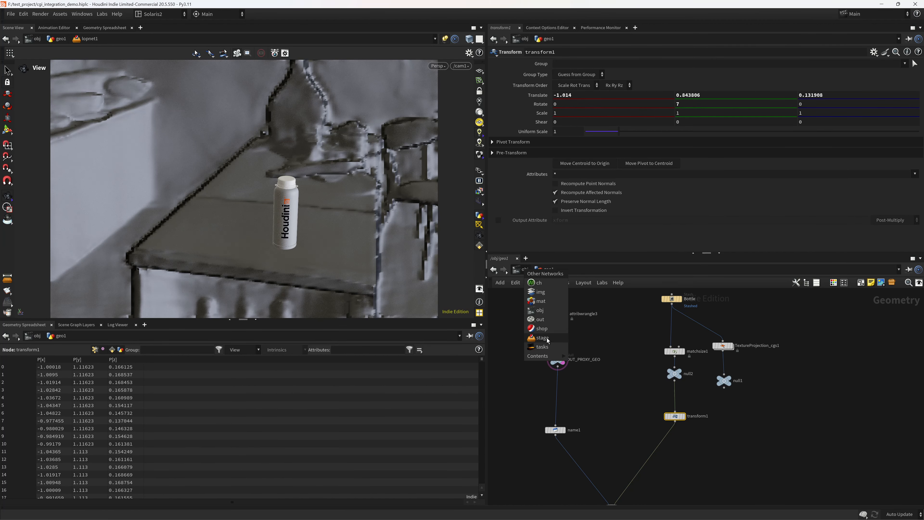
pyautogui.click(625, 351)
pyautogui.moveTo(714, 473); pyautogui.dragTo(631, 410, button='middle')
pyautogui.doubleClick(709, 391)
pyautogui.hotkey('ctrl', 's')
# Shift the backgroundplate1, karmarendersettings and usdrender_rop1 nodes together slightly farther below domelight1.
pyautogui.moveTo(527, 361); pyautogui.dragTo(648, 500)
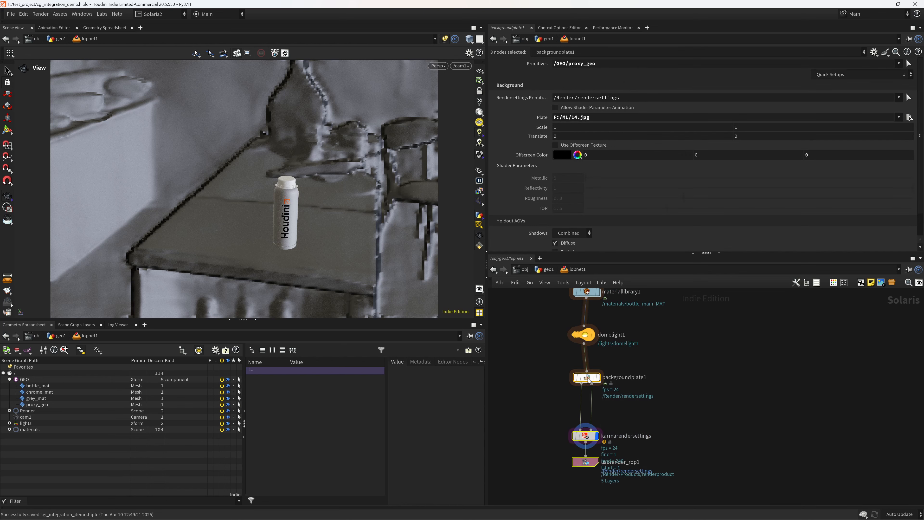
pyautogui.click(649, 411)
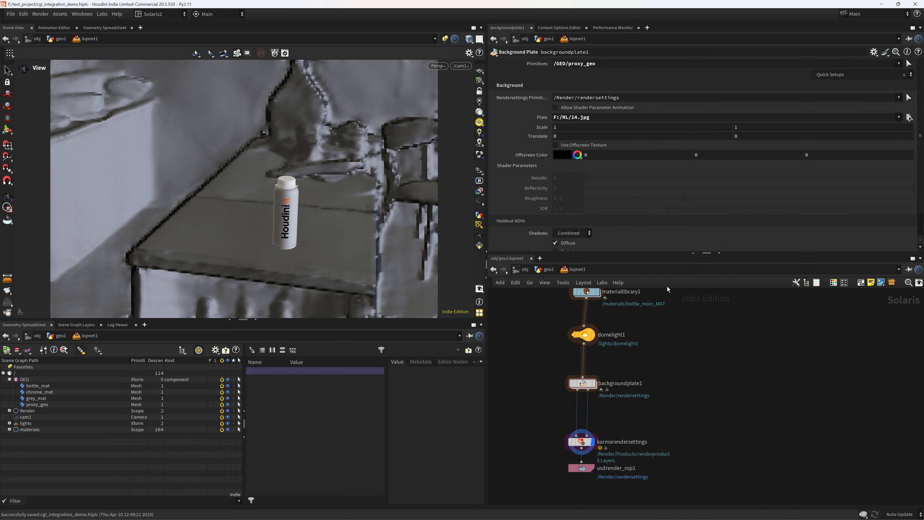
pyautogui.moveTo(592, 294); pyautogui.dragTo(583, 396, button='middle')
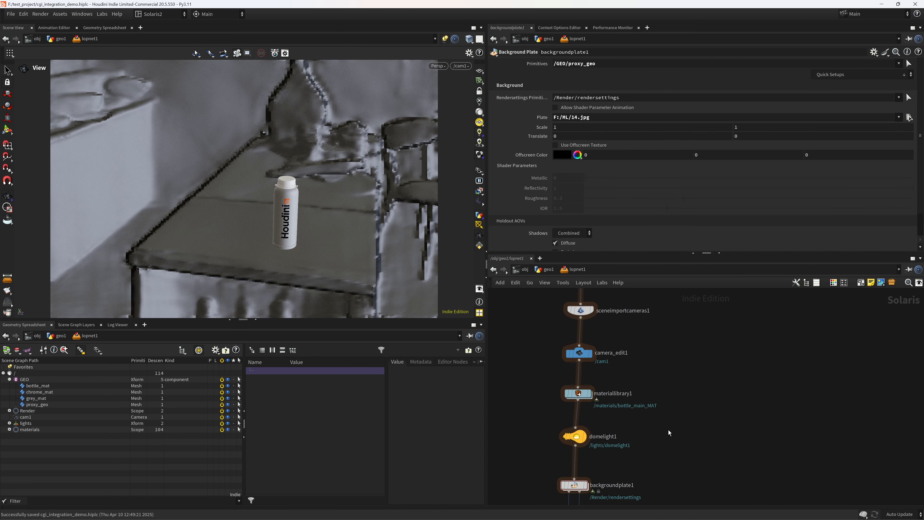
# Recolor the bottle body to bright blue (0, 0.5, 1) through mtlxmix1 inside bottle_main_MAT and save the scene.
pyautogui.doubleClick(583, 396)
pyautogui.doubleClick(613, 388)
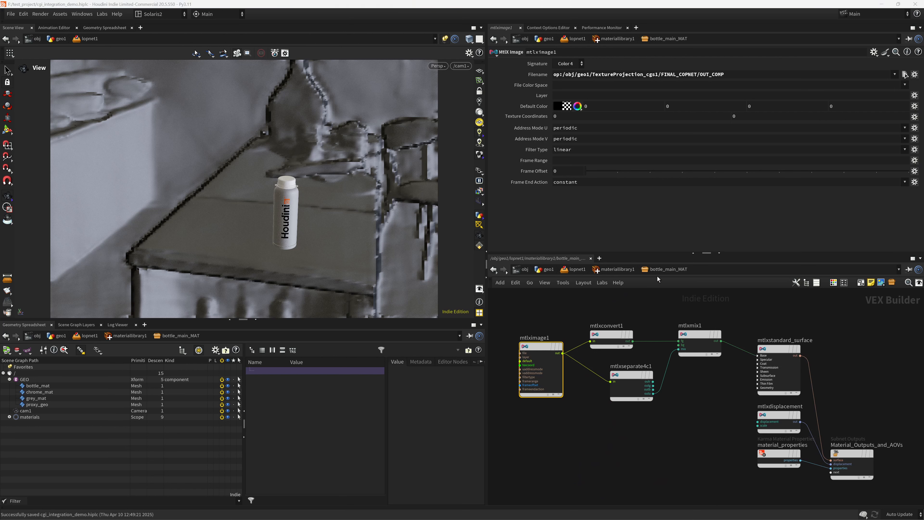
pyautogui.click(696, 335)
pyautogui.click(566, 87)
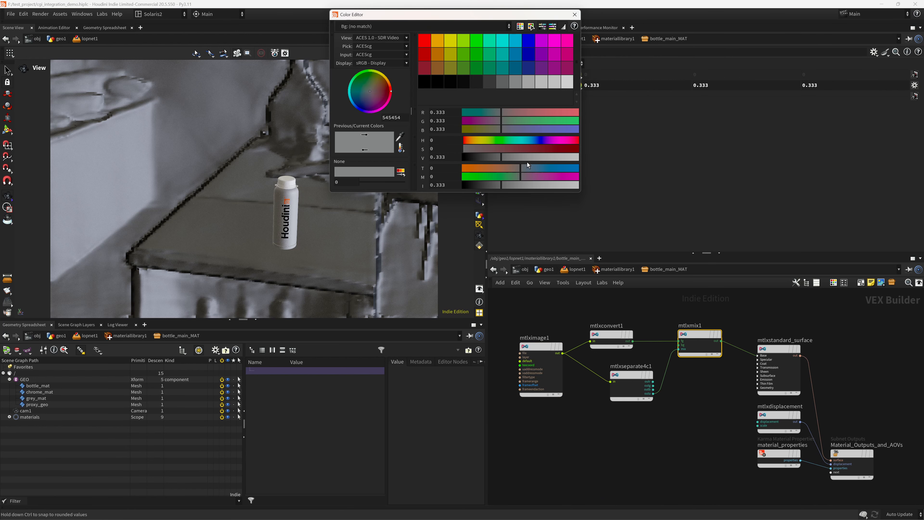
pyautogui.click(438, 41)
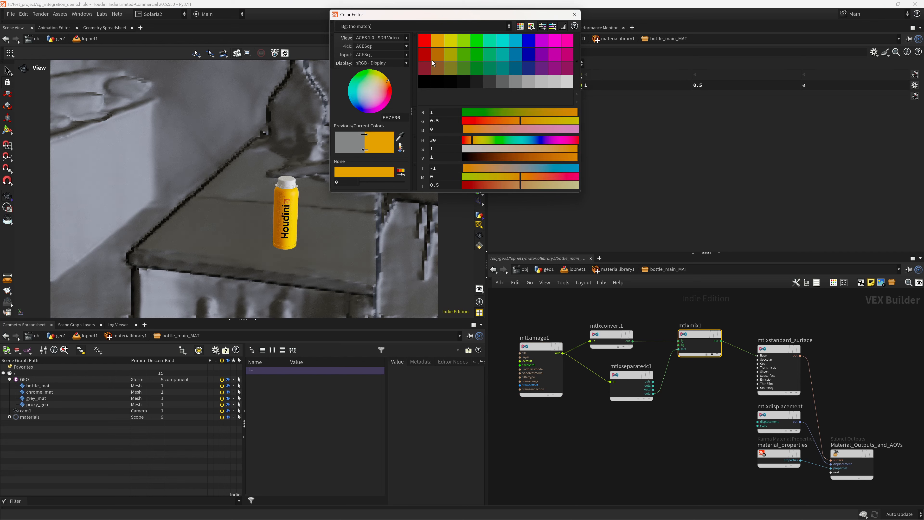
pyautogui.click(515, 43)
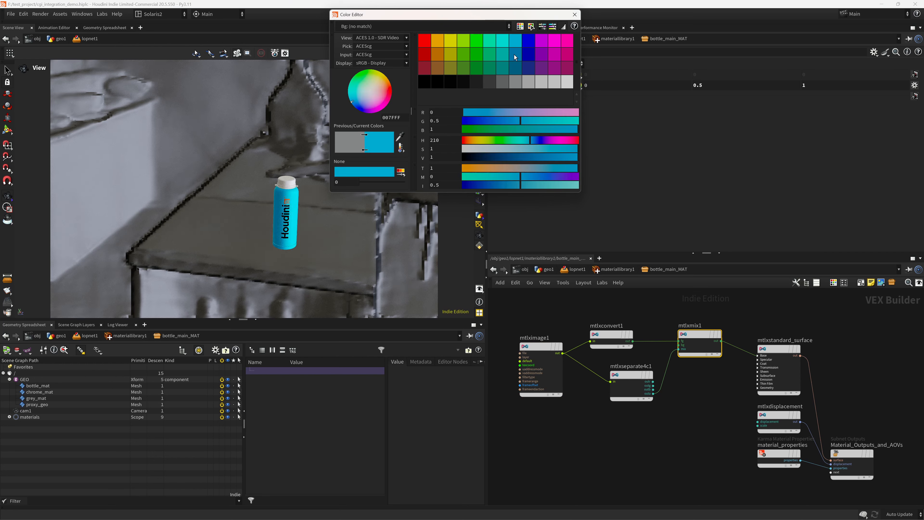
pyautogui.click(575, 14)
pyautogui.hotkey('ctrl', 's')
# Add a Karma Material Builder beside bottle_main_MAT in materiallibrary1 and name it grey_MAT.
pyautogui.click(613, 269)
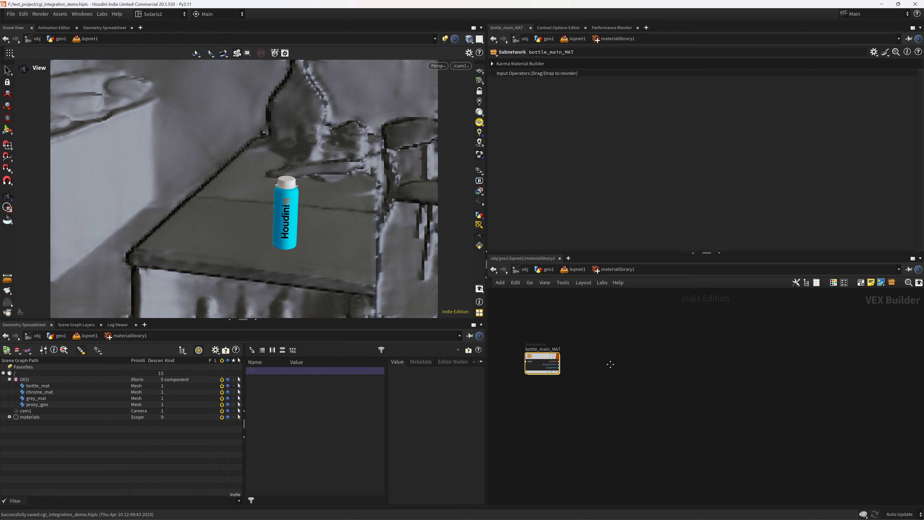
pyautogui.press('Tab')
pyautogui.write('kma')
pyautogui.press('Down')
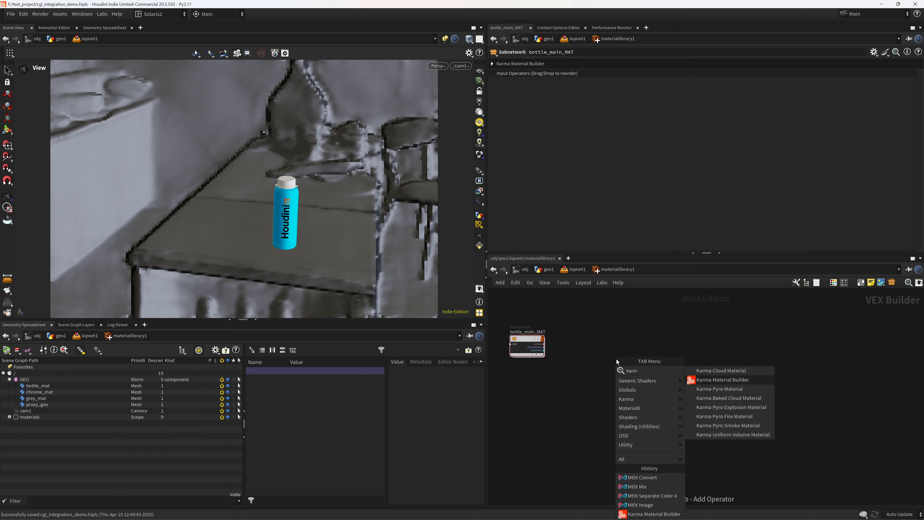
pyautogui.press('Return')
pyautogui.click(617, 360)
pyautogui.doubleClick(614, 352)
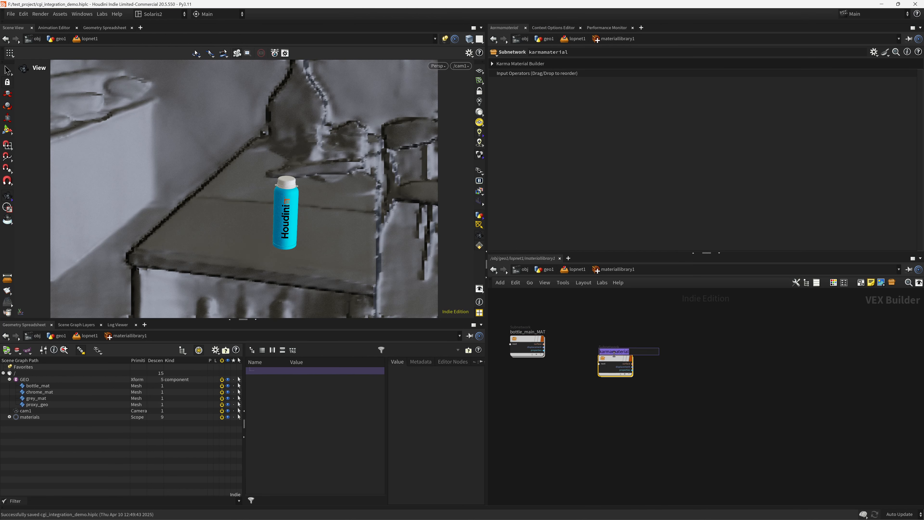
pyautogui.write('grey_MAT')
pyautogui.press('Return')
# Set grey_MAT's standard surface to a dark grey base color of 0.2 with specular roughness 0.5.
pyautogui.press('i')
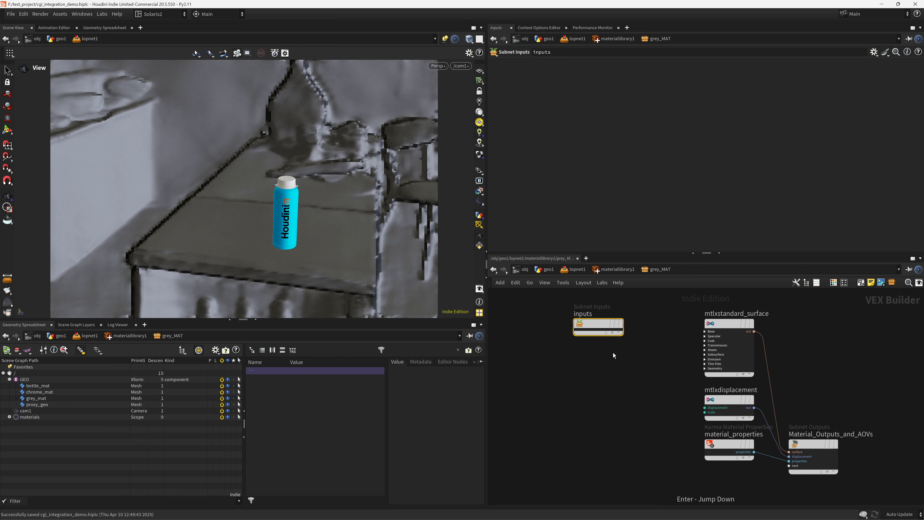
pyautogui.click(564, 98)
pyautogui.click(524, 83)
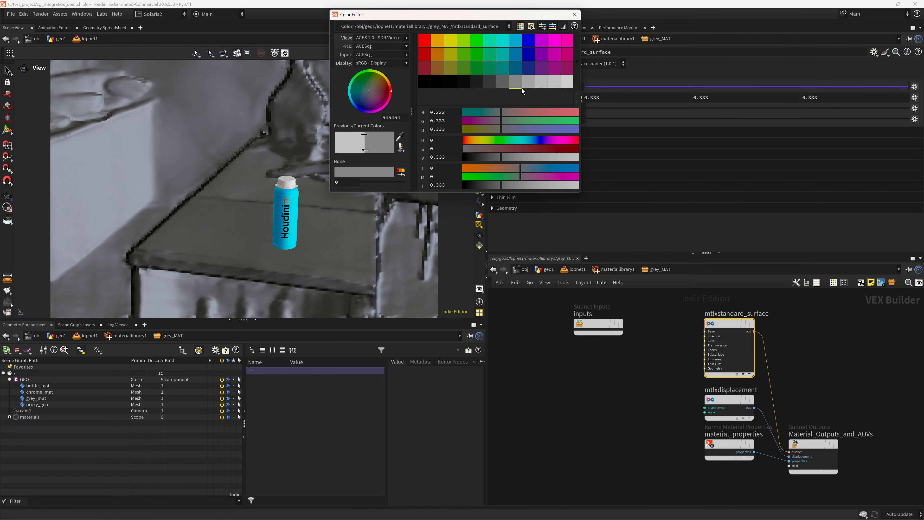
pyautogui.click(514, 83)
pyautogui.click(573, 16)
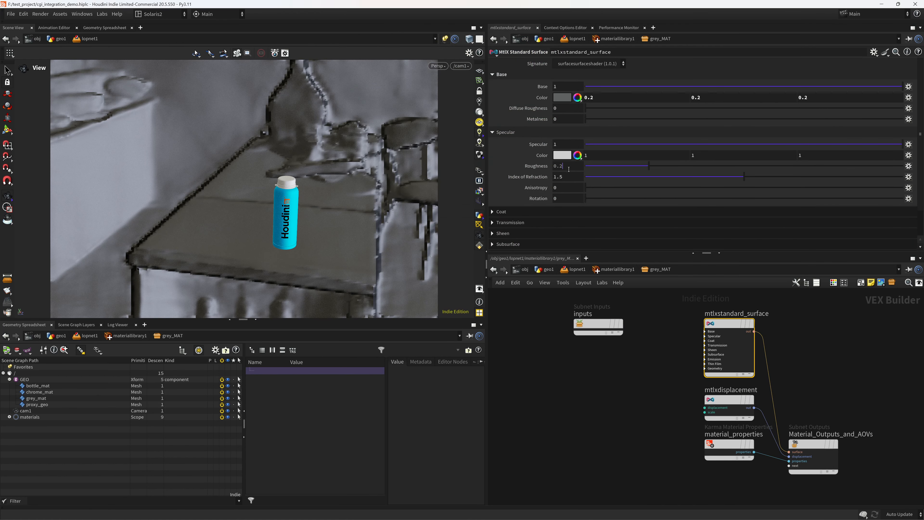
pyautogui.click(560, 166)
pyautogui.press('BackSpace')
pyautogui.write('5')
pyautogui.press('Tab')
# Duplicate grey_MAT within materiallibrary1 and rename the copy chrome_MAT.
pyautogui.click(624, 271)
pyautogui.keyDown('alt'); pyautogui.moveTo(620, 360); pyautogui.dragTo(679, 360); pyautogui.keyUp('alt')
pyautogui.doubleClick(679, 359)
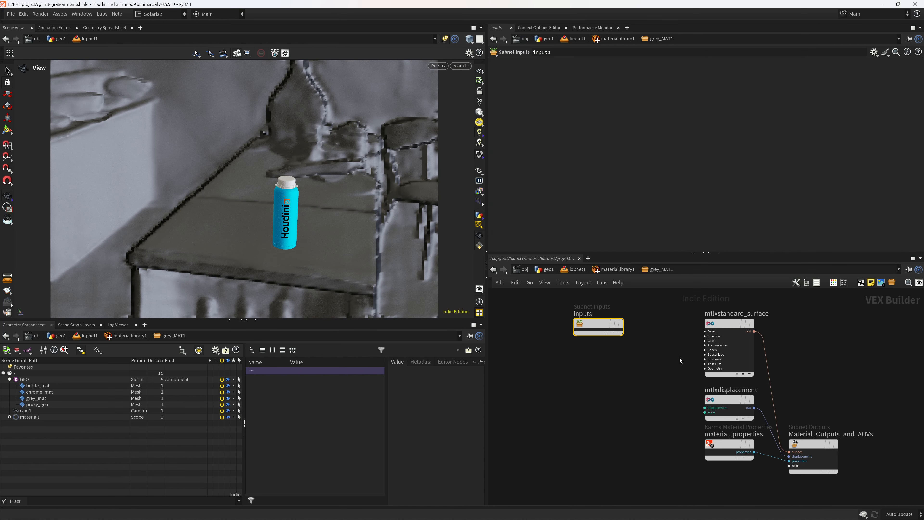
pyautogui.click(615, 270)
pyautogui.doubleClick(677, 352)
pyautogui.write('chro')
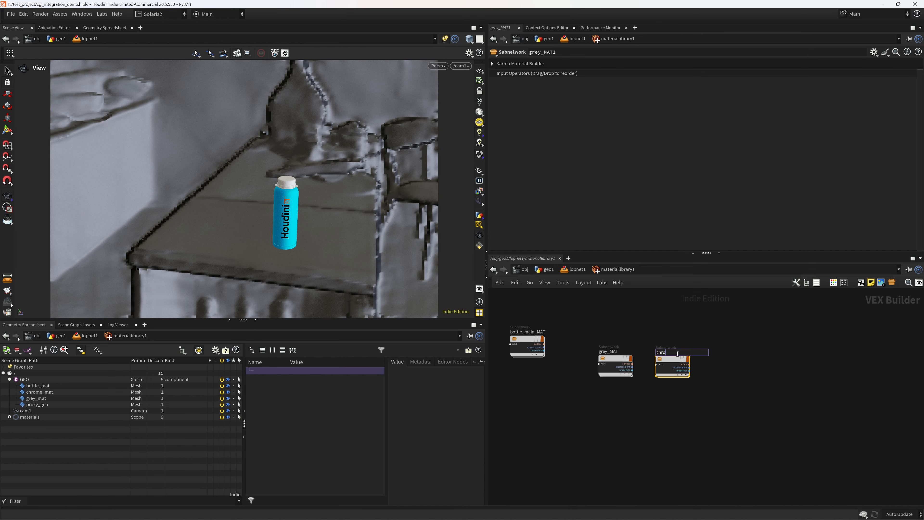
pyautogui.write('me_MAT')
pyautogui.press('Return')
# Set chrome_MAT's standard surface to metalness 1, white base color and specular roughness 0.3.
pyautogui.doubleClick(676, 352)
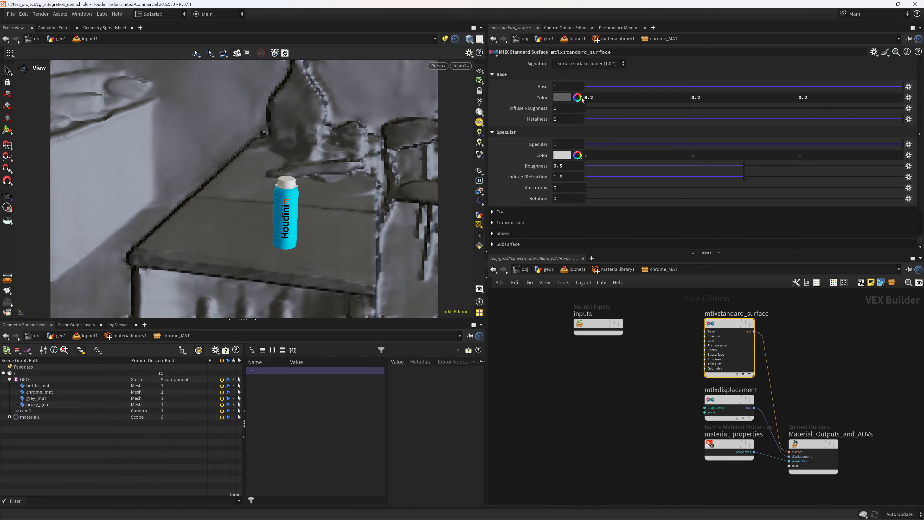
pyautogui.click(577, 97)
pyautogui.click(570, 85)
pyautogui.click(575, 15)
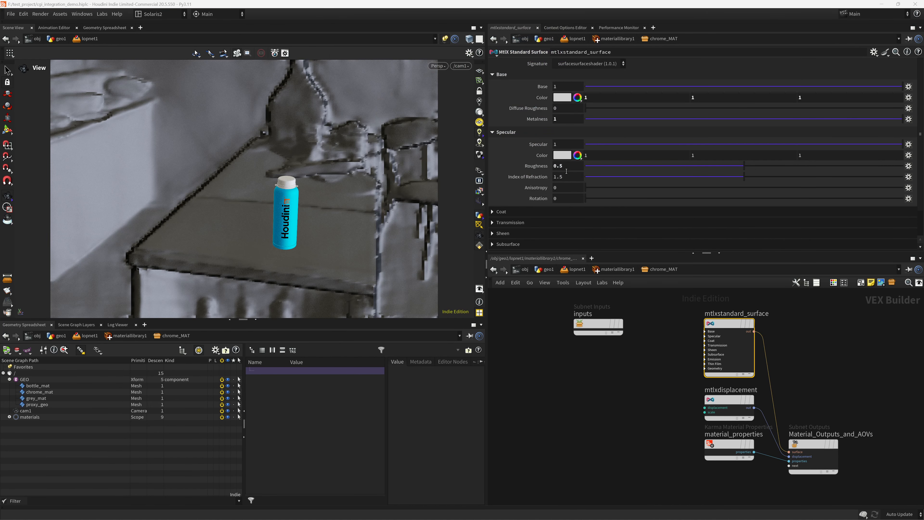
pyautogui.write('3')
pyautogui.press('Return')
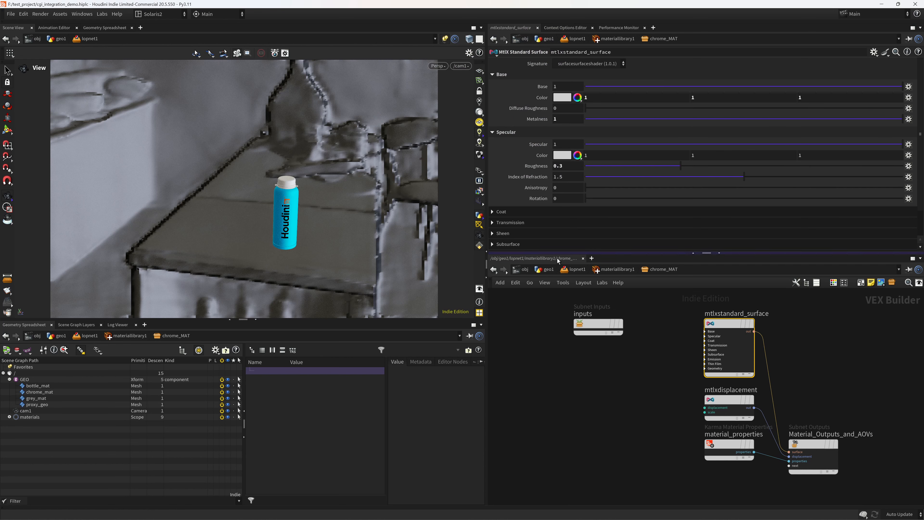
# Auto-fill the materials in materiallibrary1 and assign grey_MAT to /GEO/grey_mat and chrome_MAT to /GEO/chrome_mat.
pyautogui.click(578, 270)
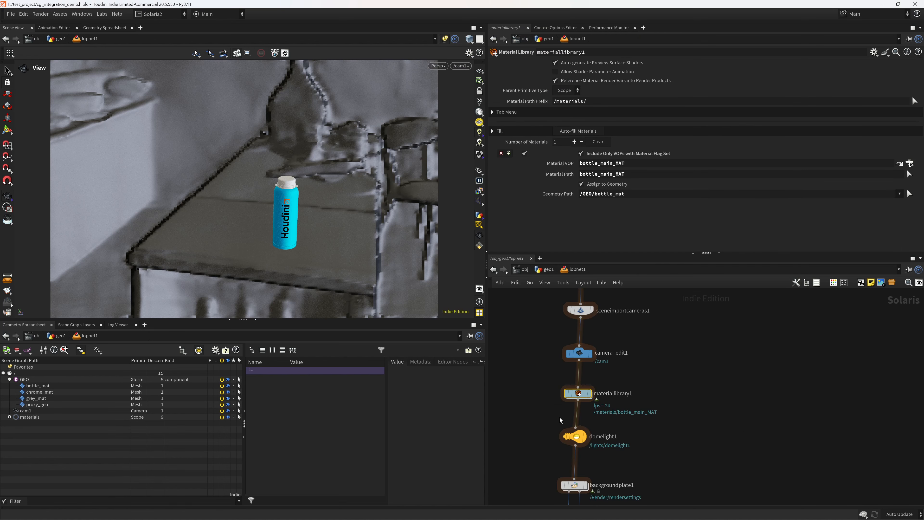
pyautogui.click(584, 134)
pyautogui.scroll(-3, 917, 232)
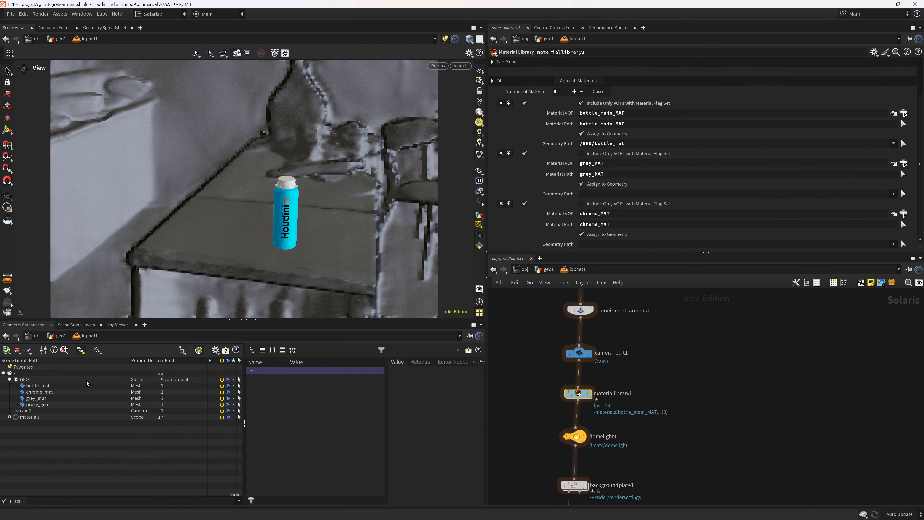
pyautogui.moveTo(36, 398); pyautogui.dragTo(607, 195)
pyautogui.moveTo(40, 392); pyautogui.dragTo(618, 243)
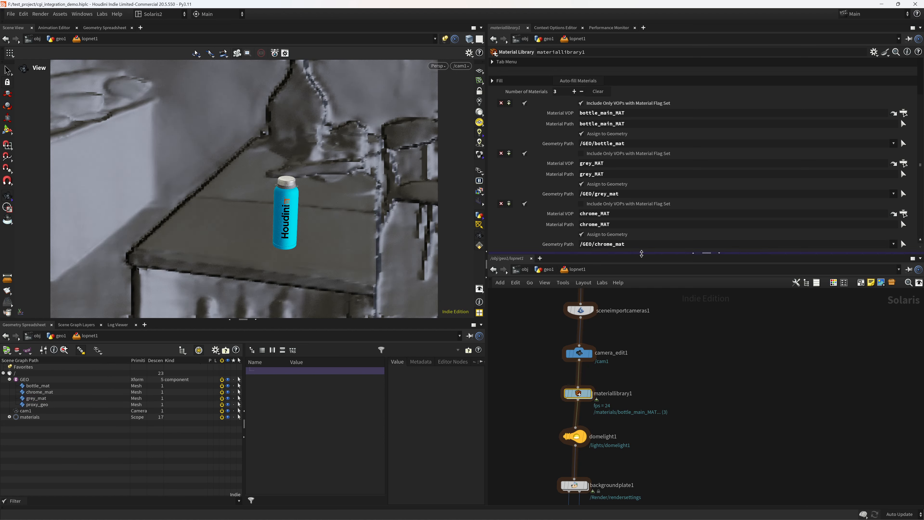
# Set the path traced samples in karmarendersettings to 512.
pyautogui.moveTo(684, 408); pyautogui.dragTo(690, 264, button='middle')
pyautogui.click(579, 399)
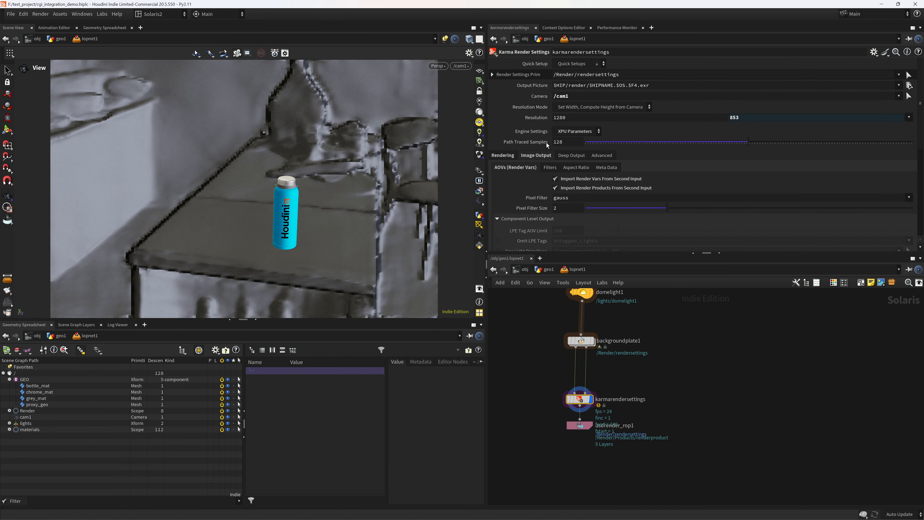
pyautogui.moveTo(573, 143); pyautogui.dragTo(418, 172)
pyautogui.write('512')
pyautogui.press('Return')
# Choose the nVidia Optix Denoiser as the image filter in karmarendersettings and save the scene.
pyautogui.click(550, 167)
pyautogui.click(583, 192)
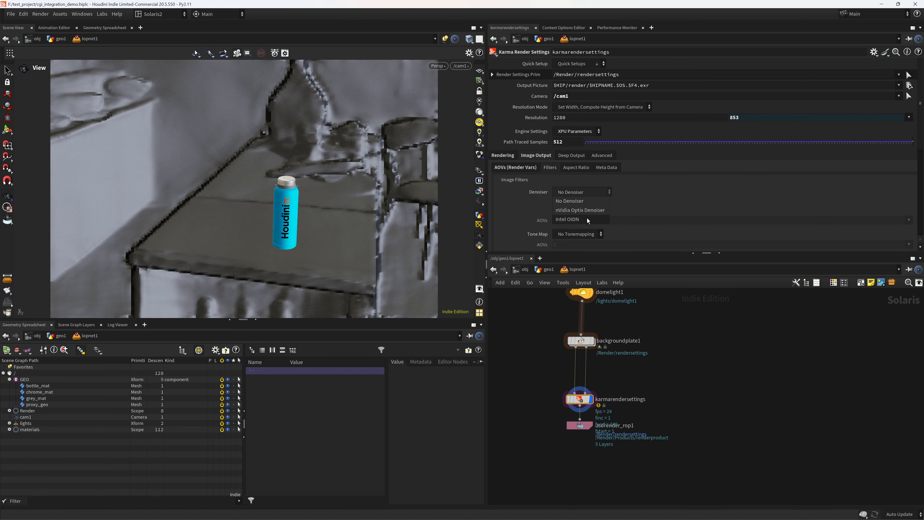
pyautogui.click(585, 210)
pyautogui.hotkey('ctrl', 's')
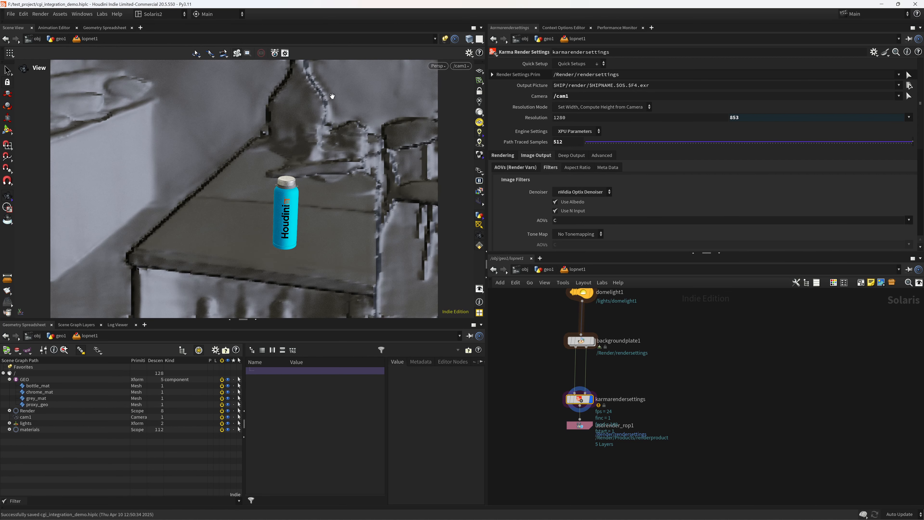
# Render the /cam1 view with Karma XPU in the viewport.
pyautogui.click(440, 67)
pyautogui.click(458, 118)
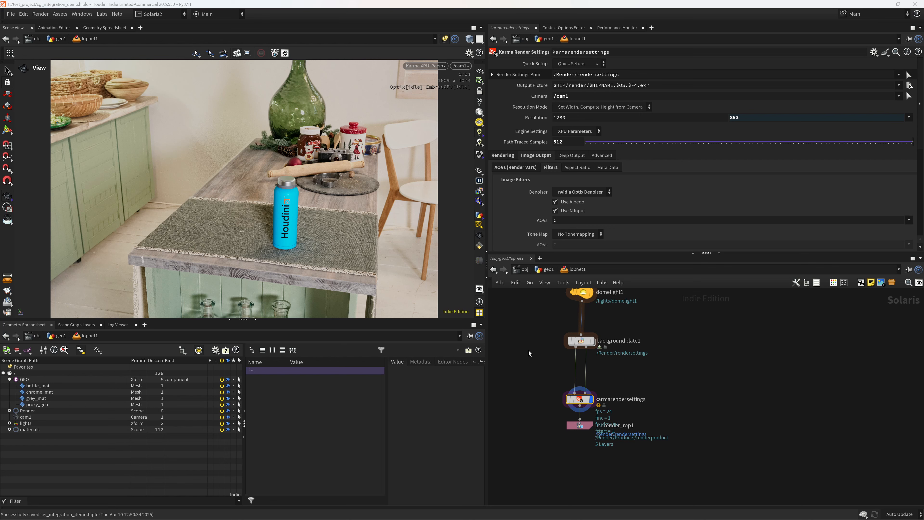
pyautogui.scroll(-3, 539, 352)
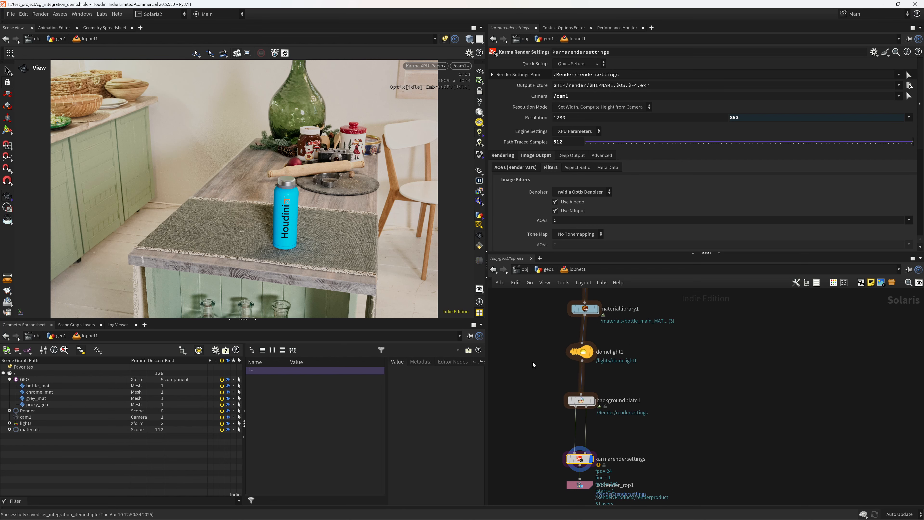
pyautogui.moveTo(542, 370); pyautogui.dragTo(523, 312, button='middle')
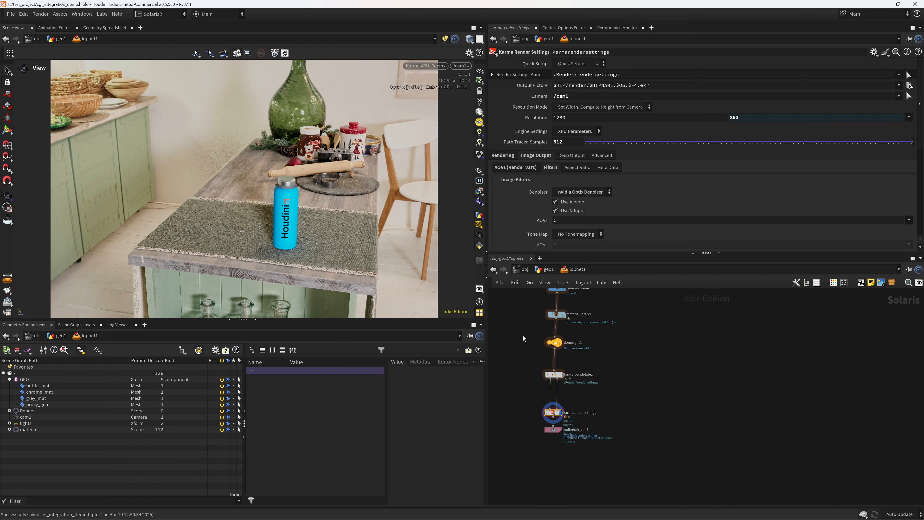
pyautogui.moveTo(529, 391); pyautogui.dragTo(528, 362, button='right')
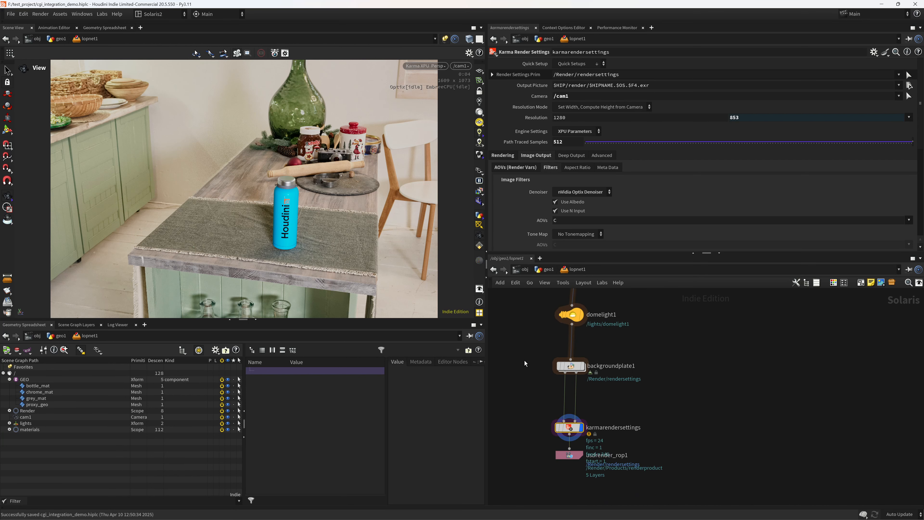